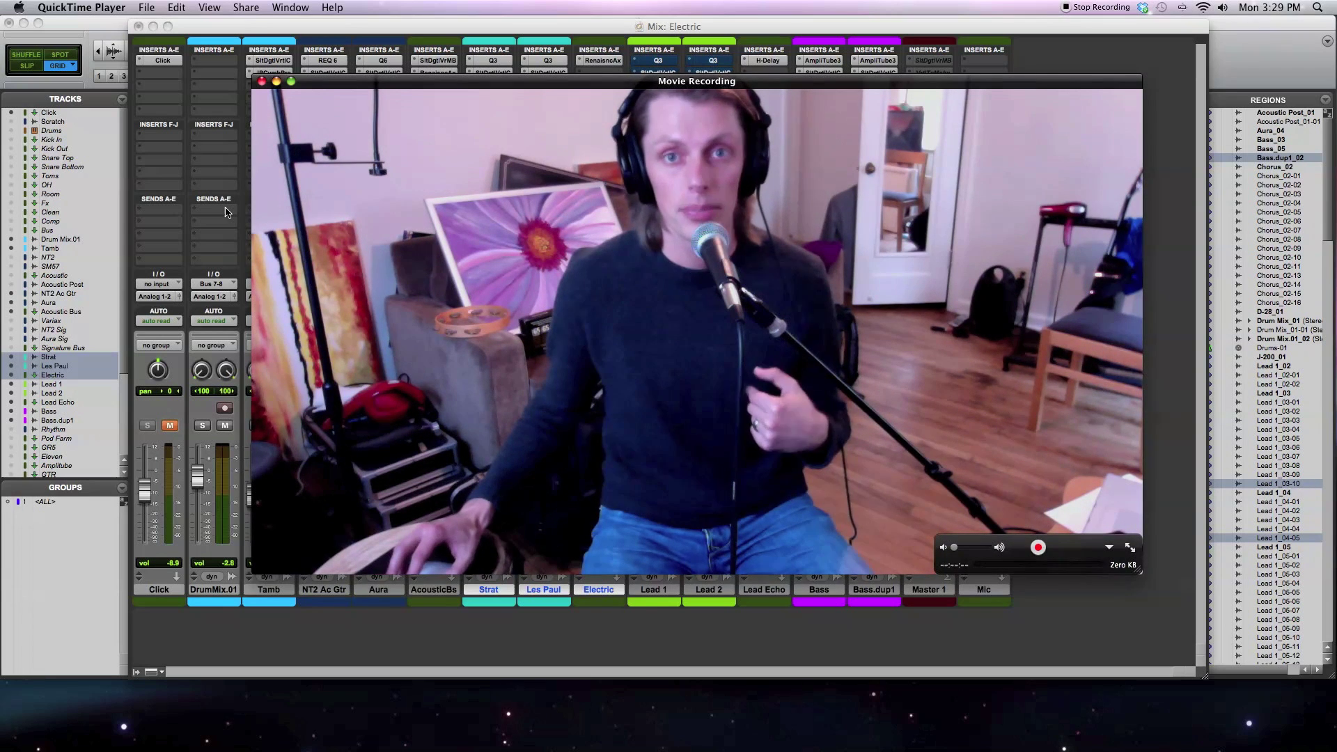
Step: Close the Movie Recording window, switch to Pro Tools and show the session's Edit window from the start of the song
{"action": "left_click", "coordinate": [262, 82]}
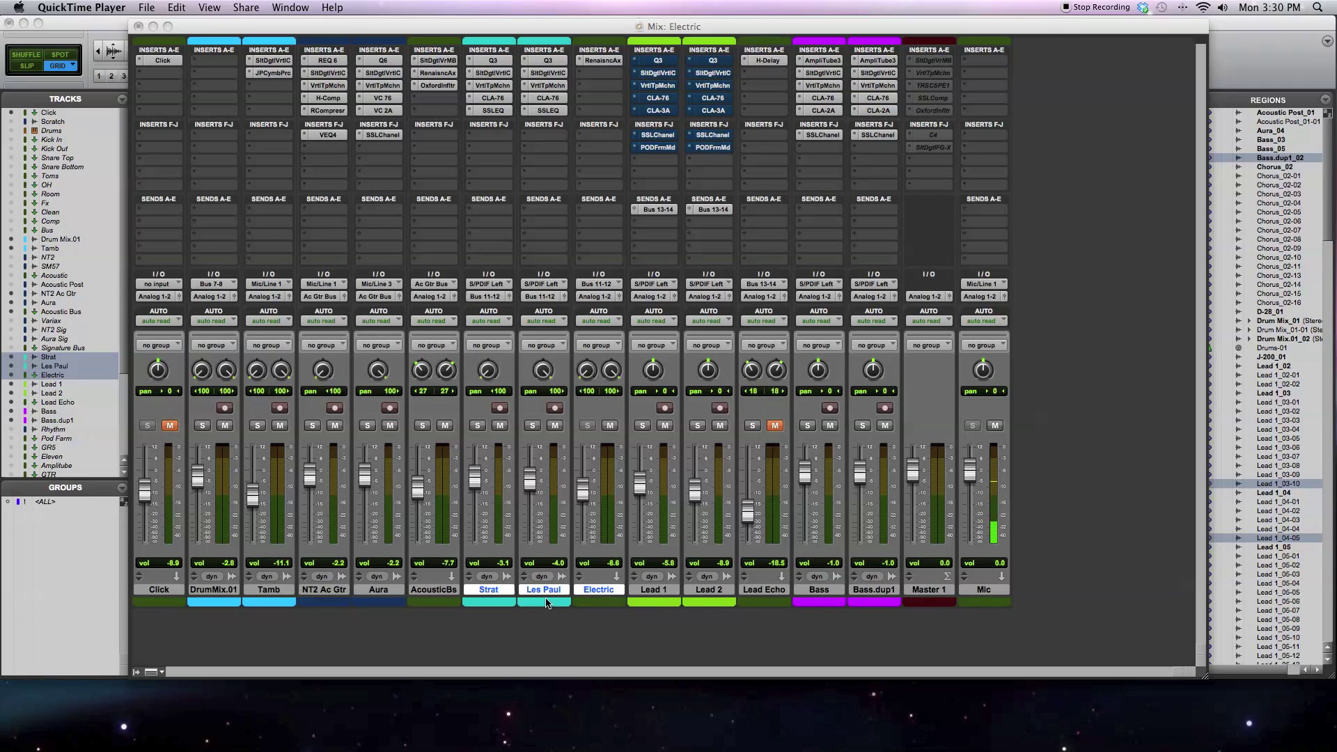
{"action": "left_click", "coordinate": [209, 591]}
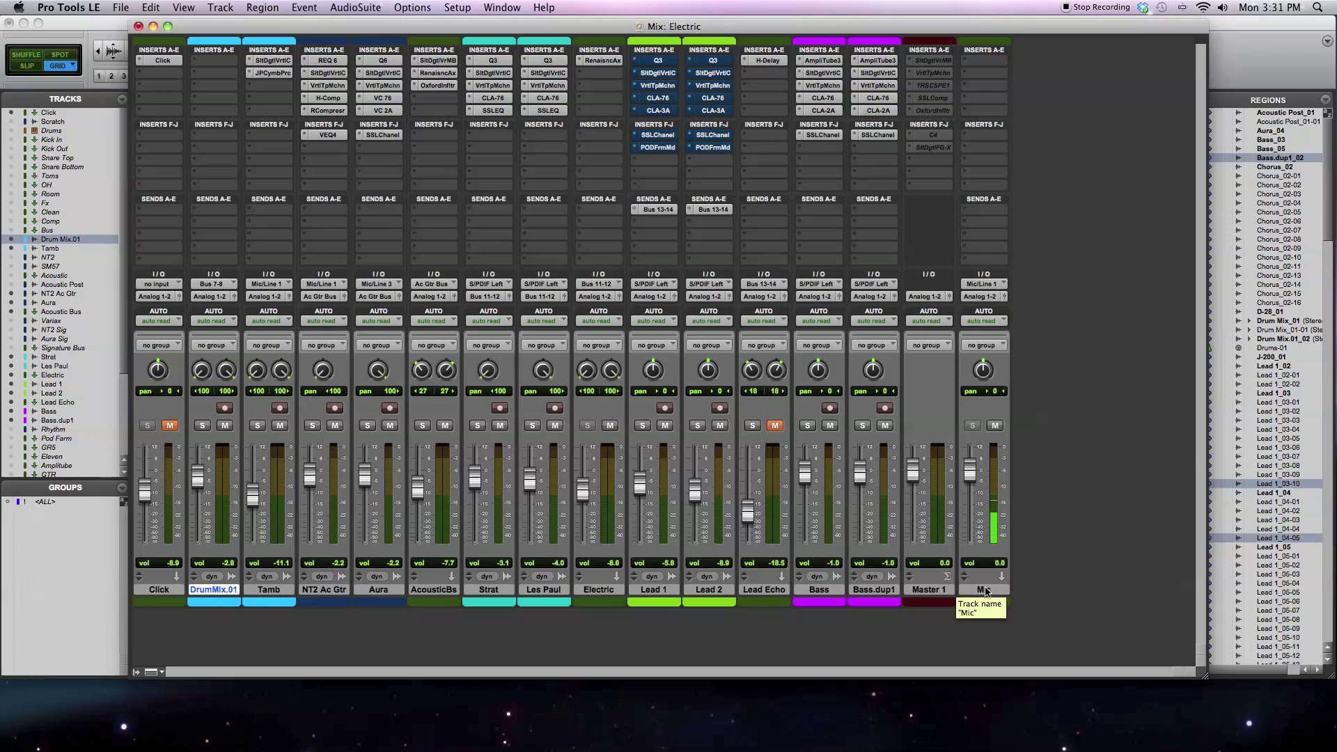
{"action": "key", "text": "super+equal"}
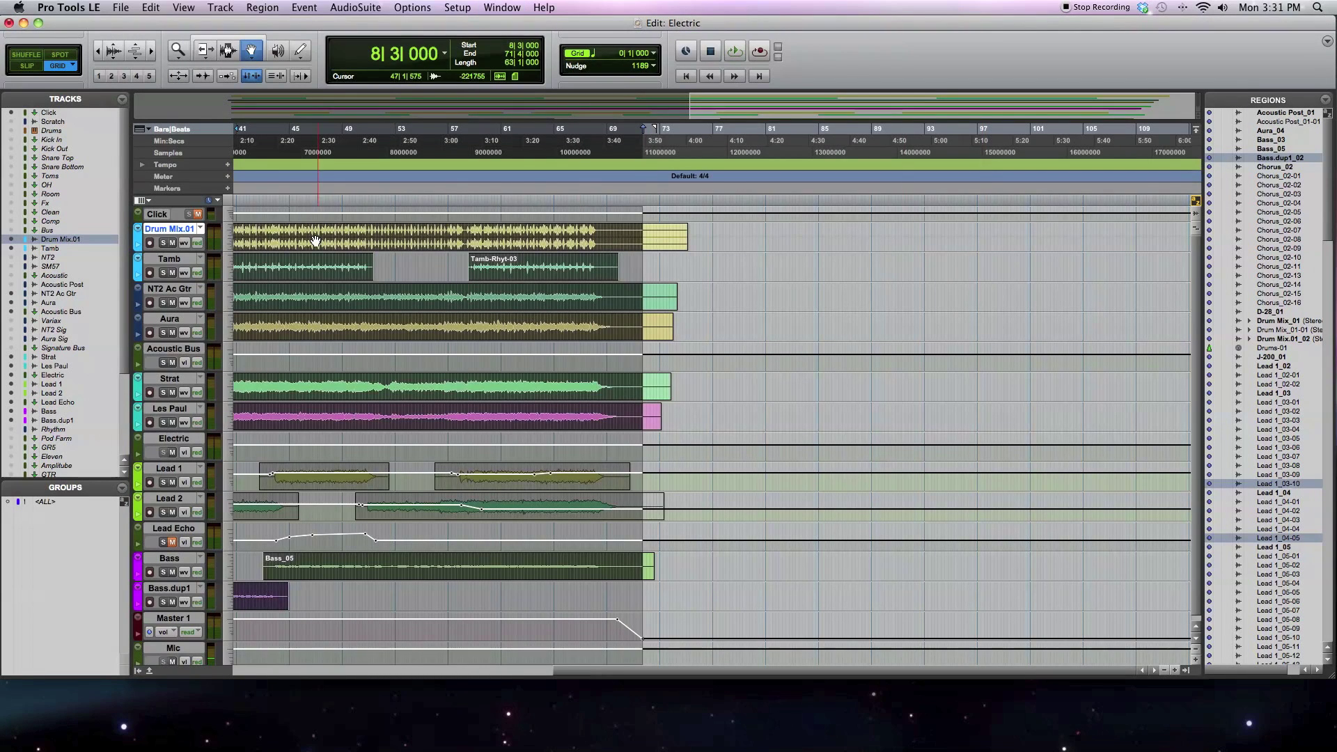
{"action": "scroll", "coordinate": [583, 373], "scroll_direction": "left", "scroll_amount": 10}
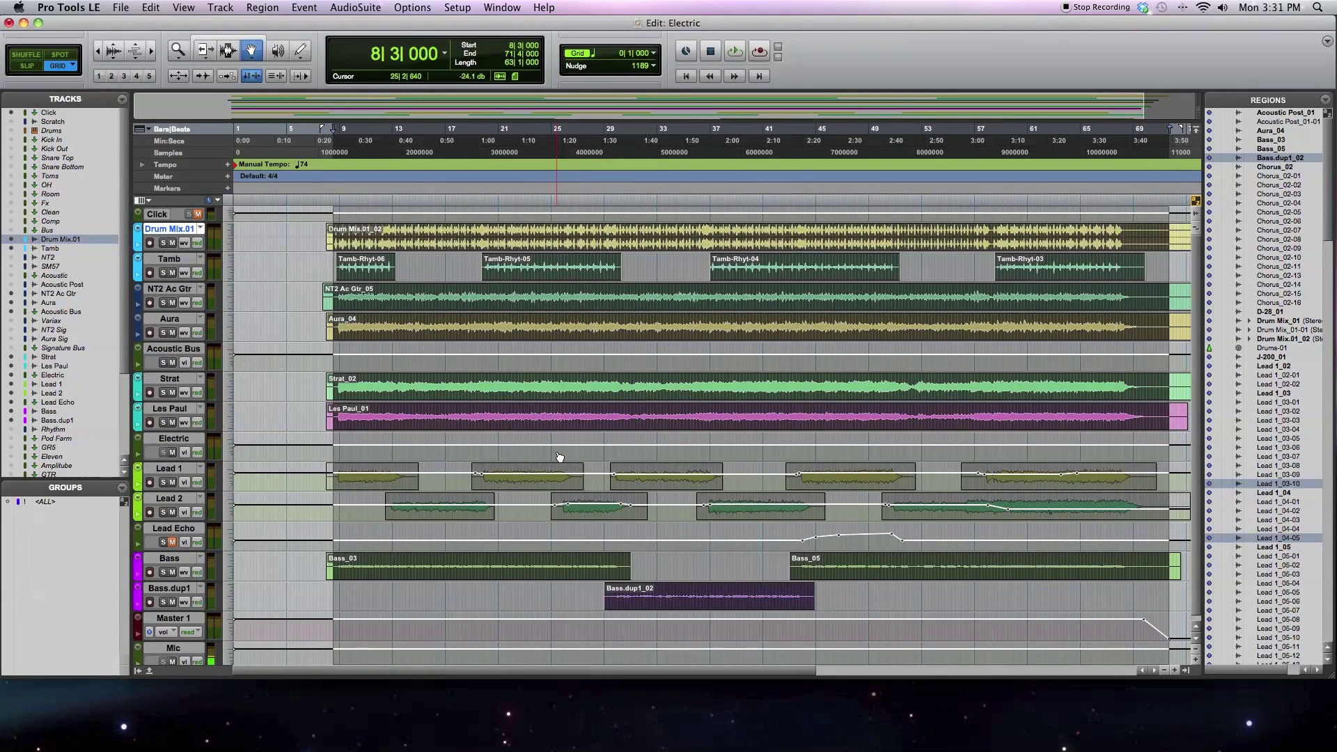
Step: Select the Lead 1 and Lead 2 tracks in turn and place the playback cursor at bar 9
{"action": "left_click", "coordinate": [177, 471]}
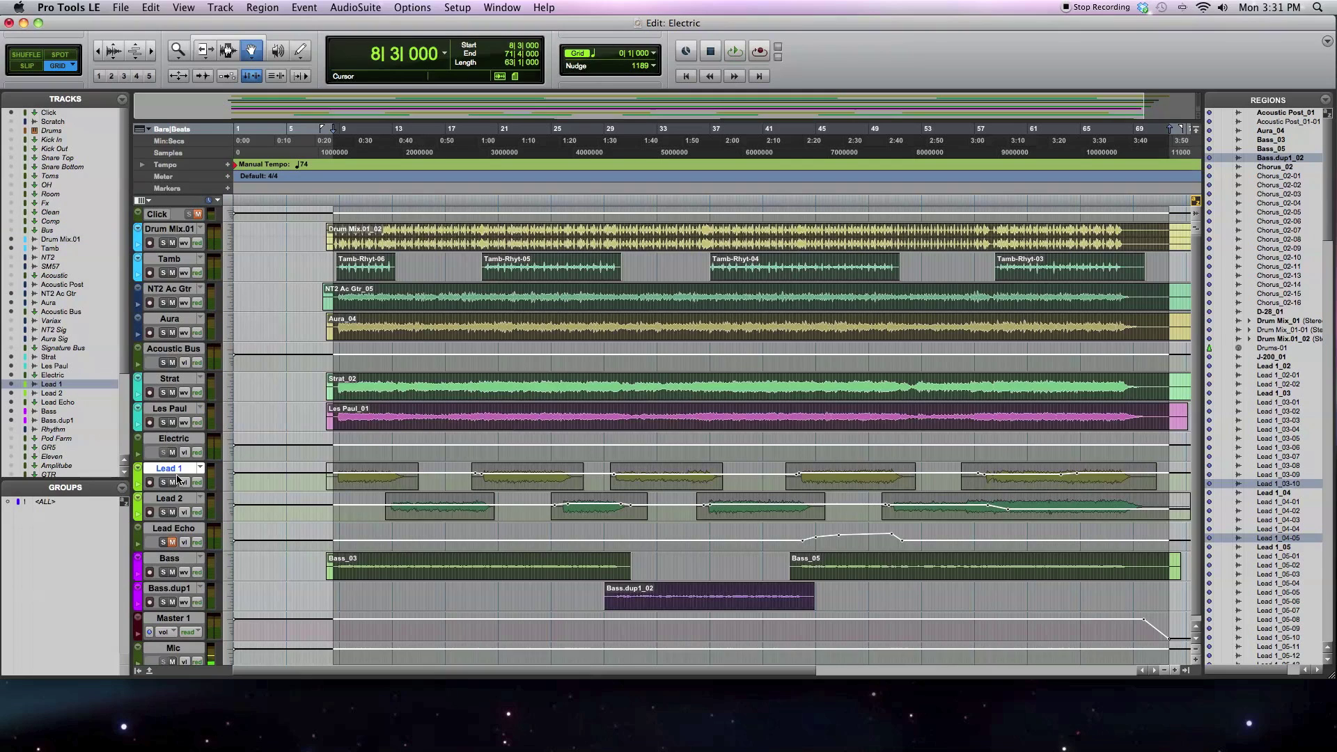
{"action": "left_click", "coordinate": [183, 501]}
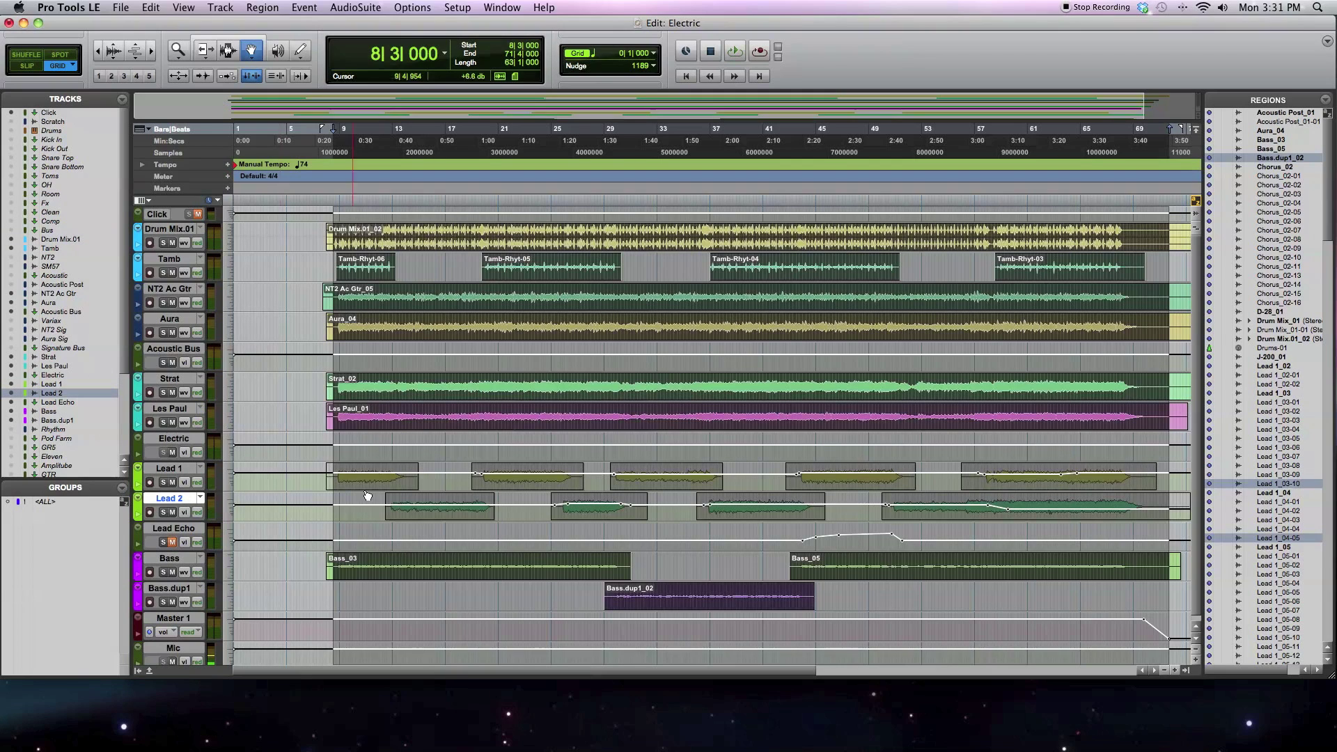
{"action": "left_click", "coordinate": [341, 140]}
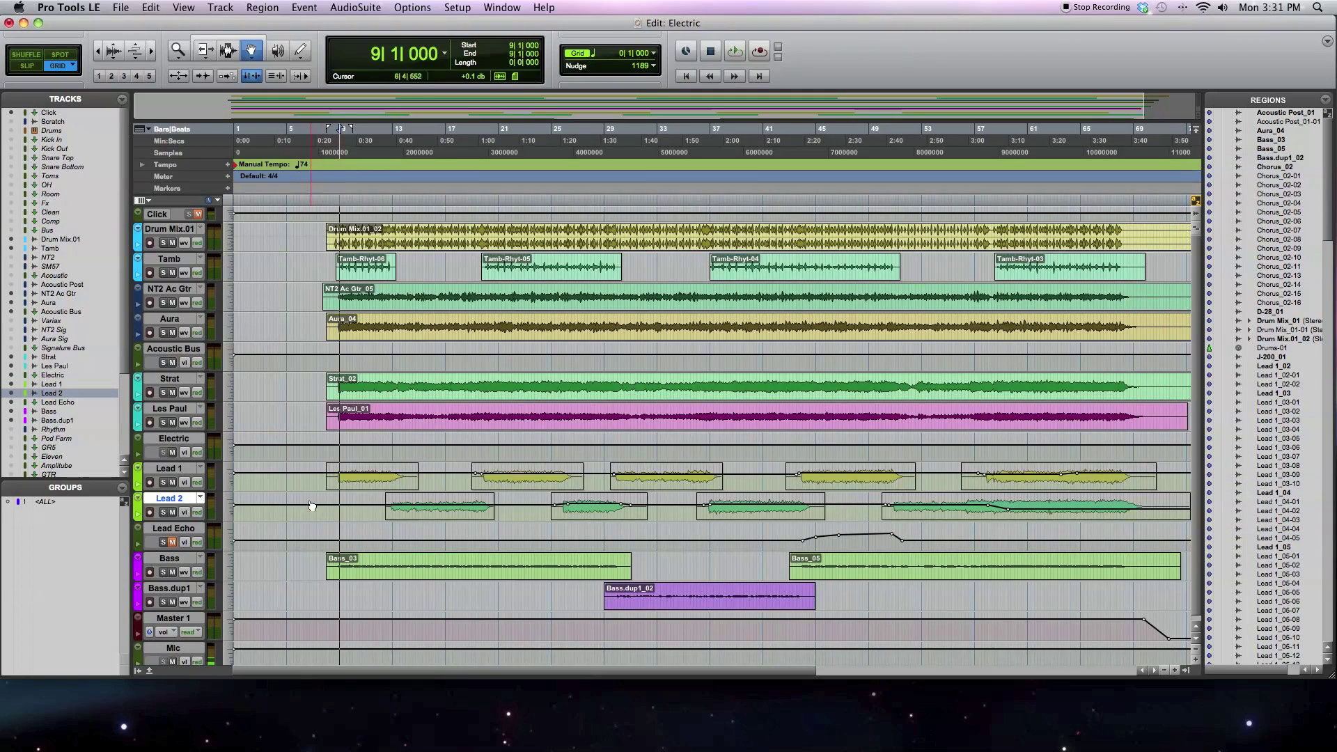
Step: Set the Lead 1 track to medium height and change its track view to waveform
{"action": "left_click", "coordinate": [139, 470]}
{"action": "mouse_move", "coordinate": [138, 470]}
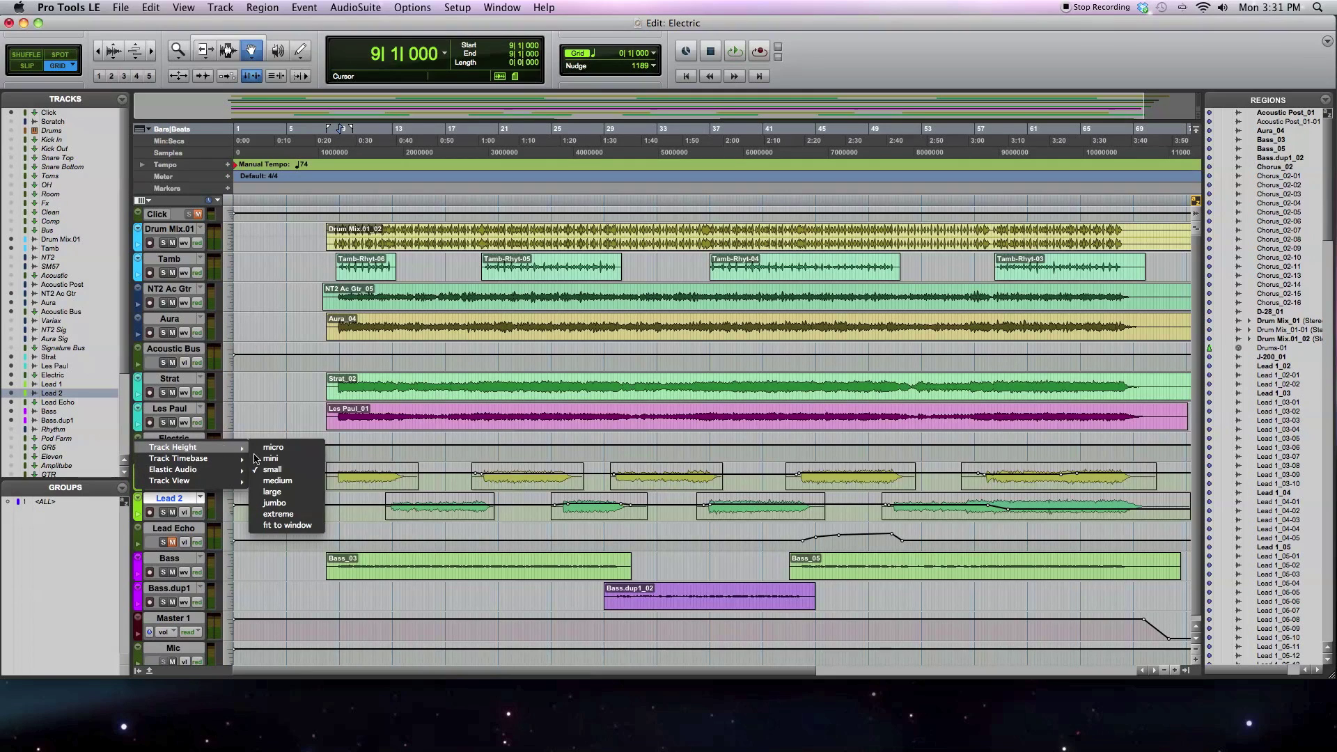
{"action": "left_click", "coordinate": [266, 481]}
{"action": "left_click", "coordinate": [175, 495]}
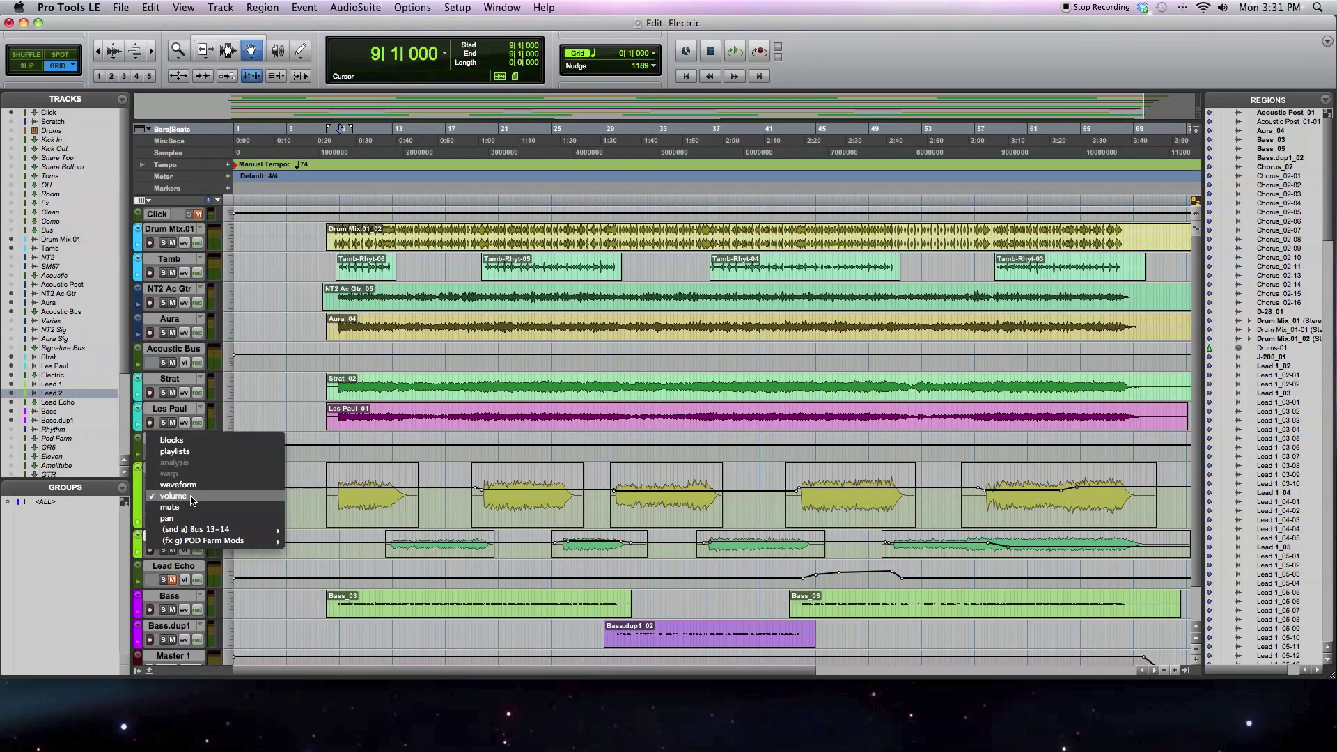
{"action": "left_click", "coordinate": [183, 485]}
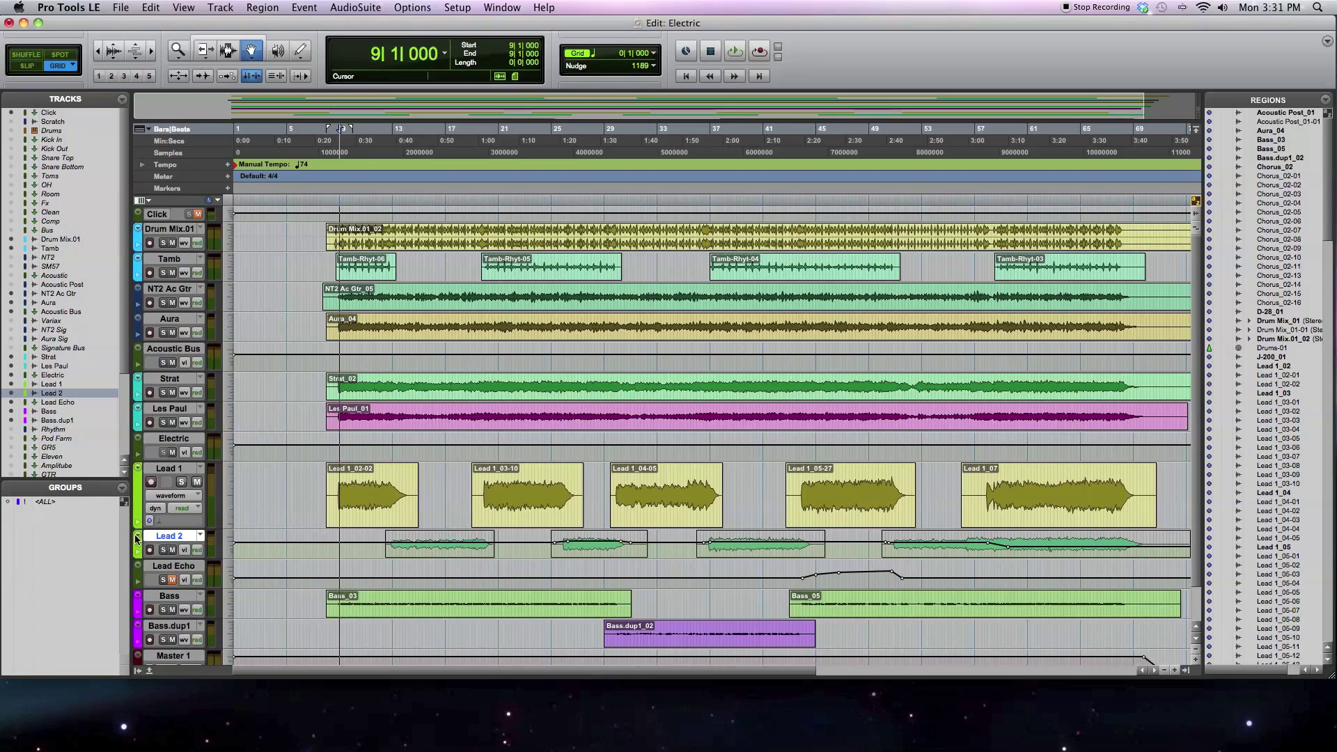
Step: Set the Lead 2 track to medium height and change its track view to waveform
{"action": "left_click", "coordinate": [138, 536]}
{"action": "mouse_move", "coordinate": [186, 515]}
{"action": "left_click", "coordinate": [277, 548]}
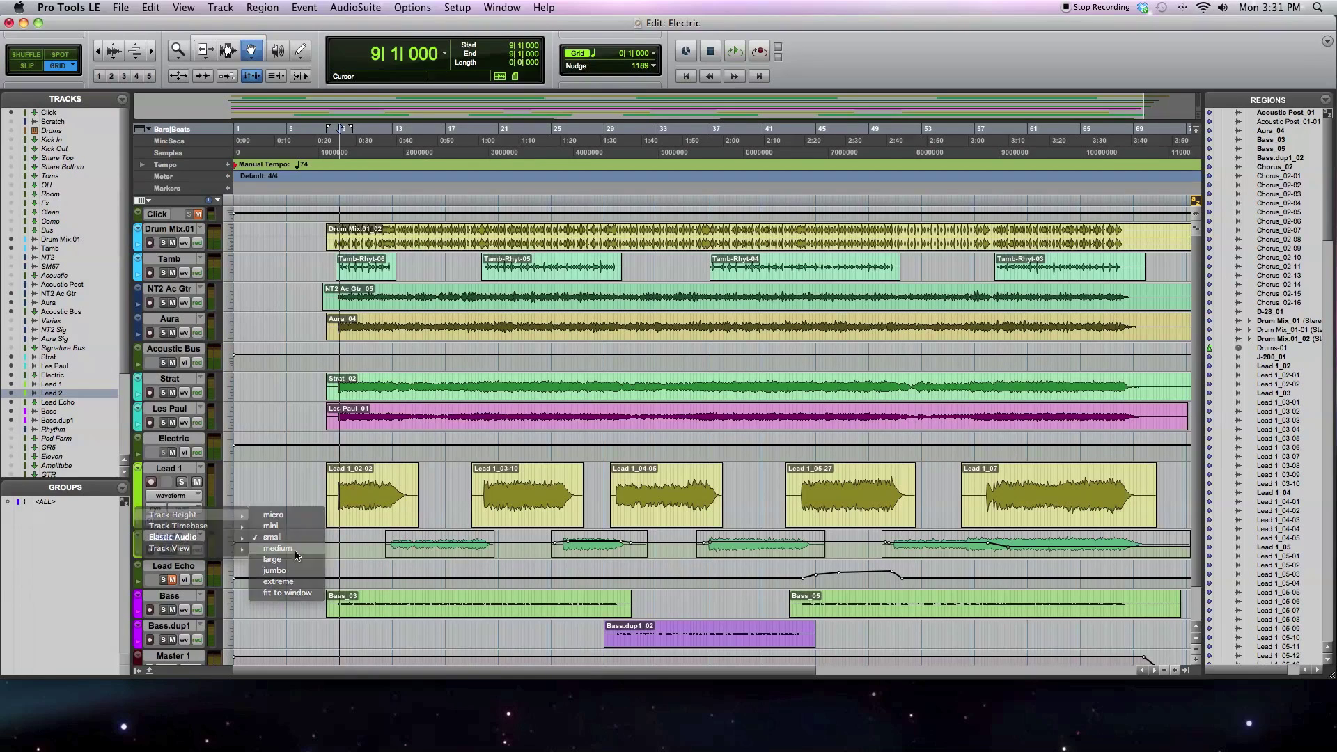
{"action": "left_click", "coordinate": [176, 563]}
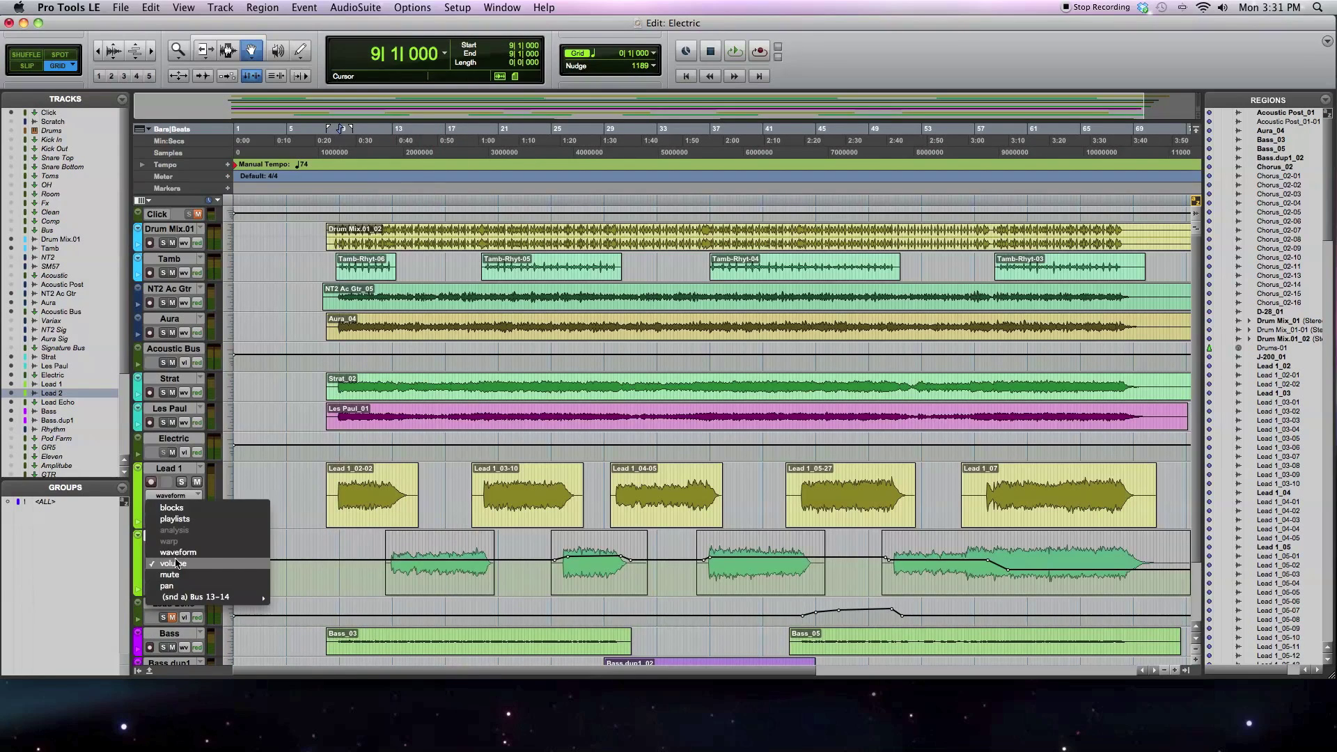
{"action": "left_click", "coordinate": [182, 552]}
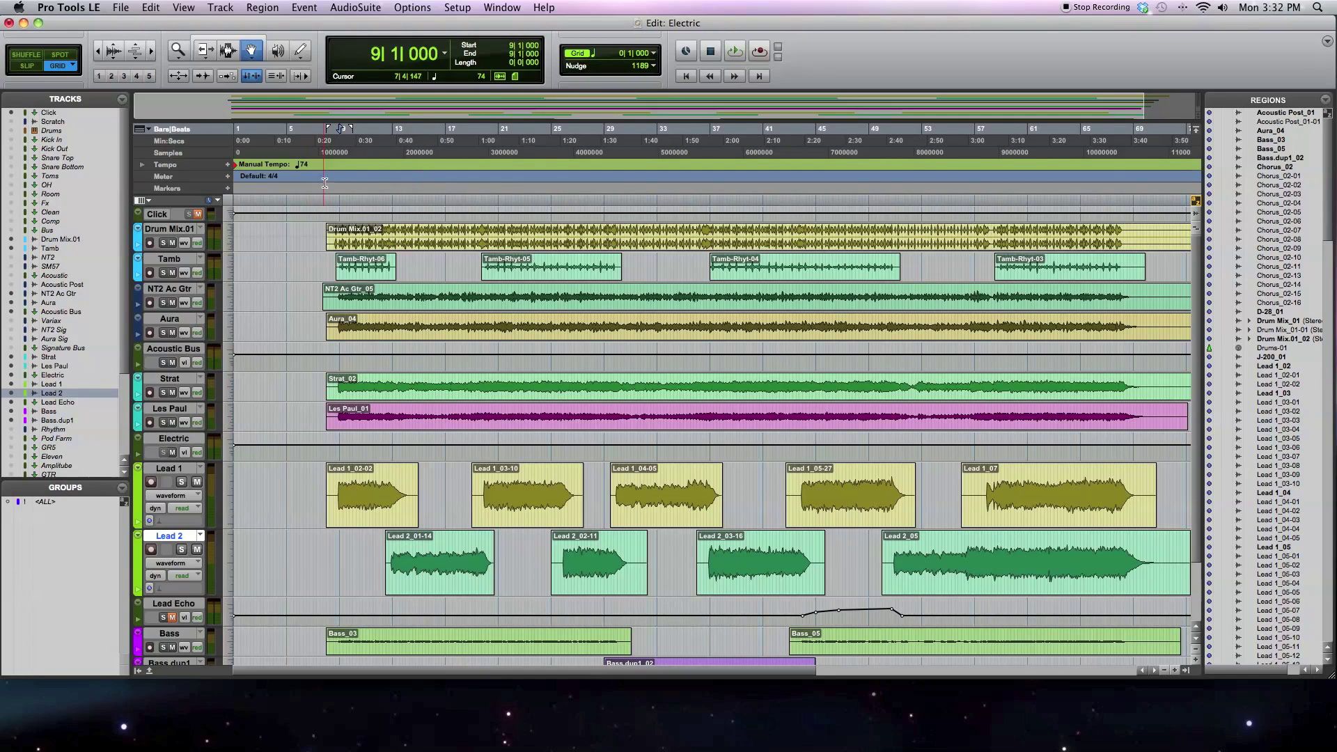
Step: Play the song from bar 8 beat 2 with the Mix window shown, and solo the Lead 1 and Lead 2 tracks
{"action": "left_click", "coordinate": [329, 148]}
{"action": "key", "text": "super+equal"}
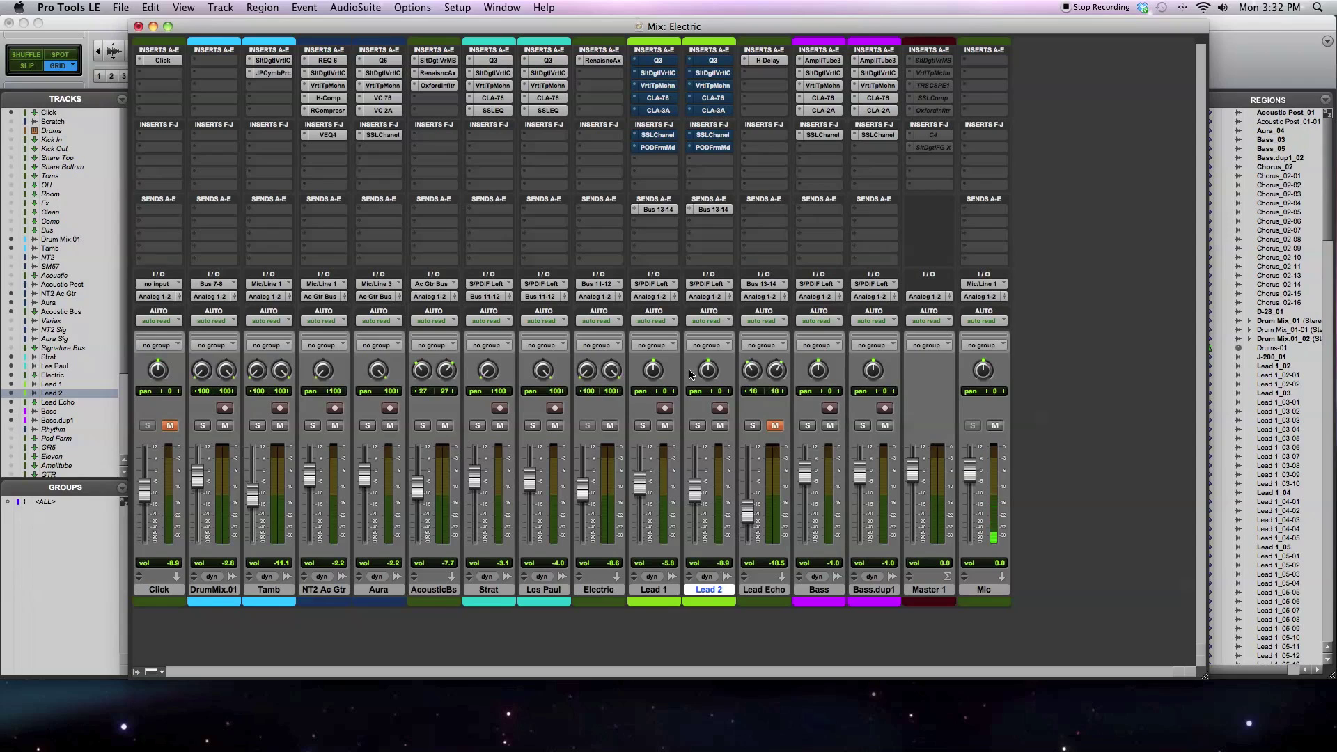
{"action": "key", "text": "space"}
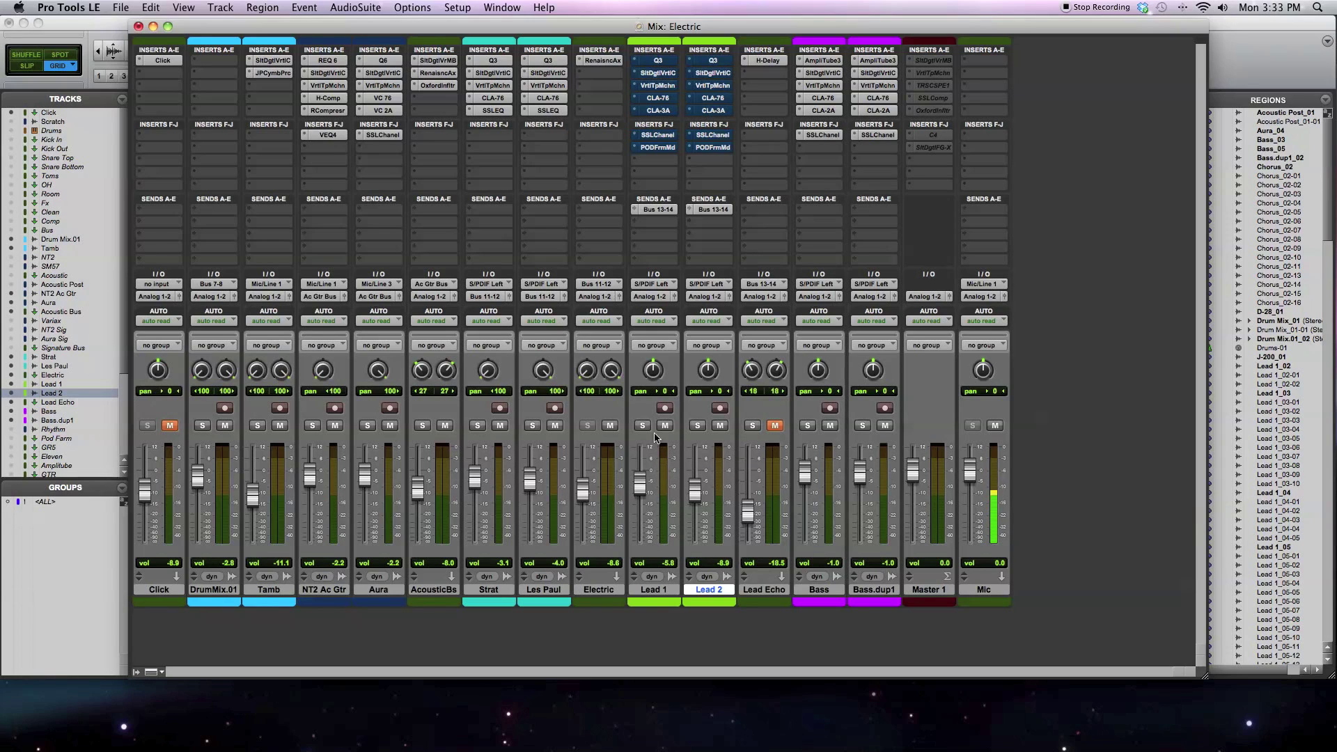
{"action": "left_click", "coordinate": [642, 425]}
{"action": "left_click", "coordinate": [699, 425]}
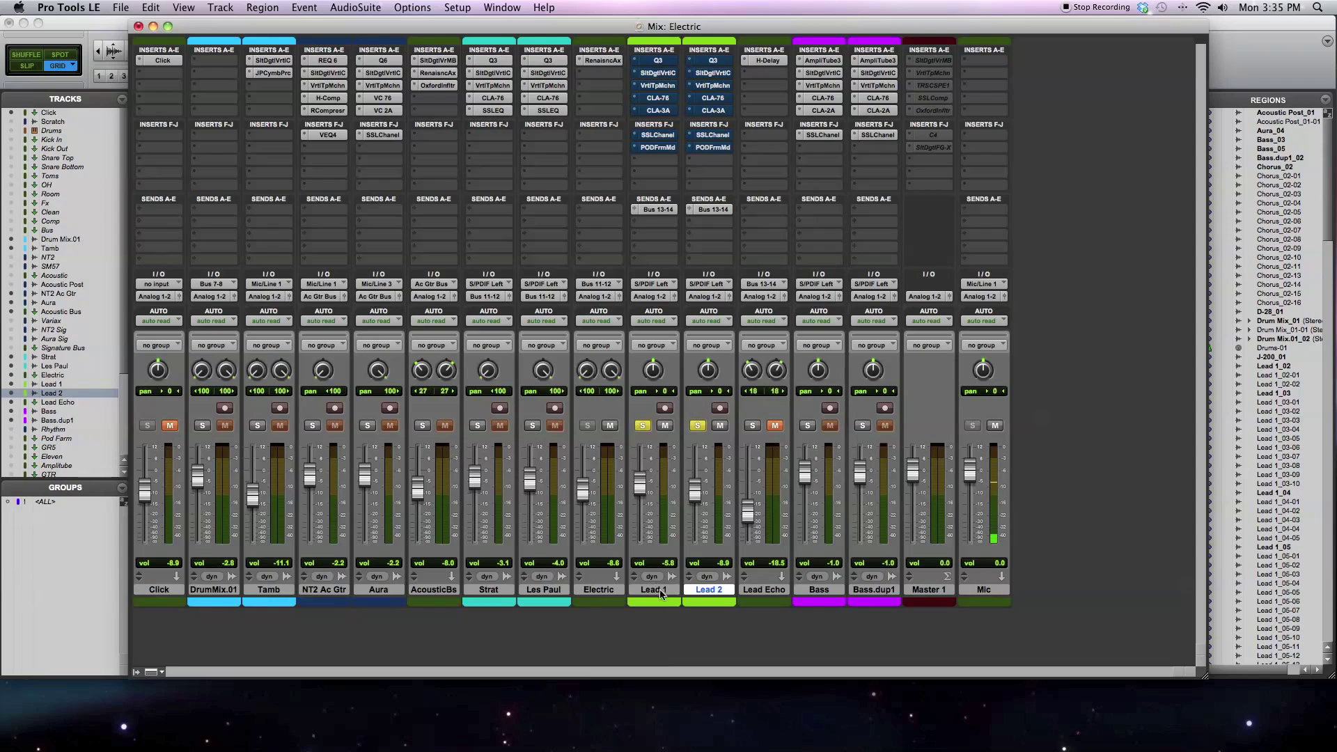
Step: Switch to POD HD500 Edit, examine the compressor and amp settings of the Lead Semi tone, and return to Pro Tools
{"action": "left_click", "coordinate": [700, 749]}
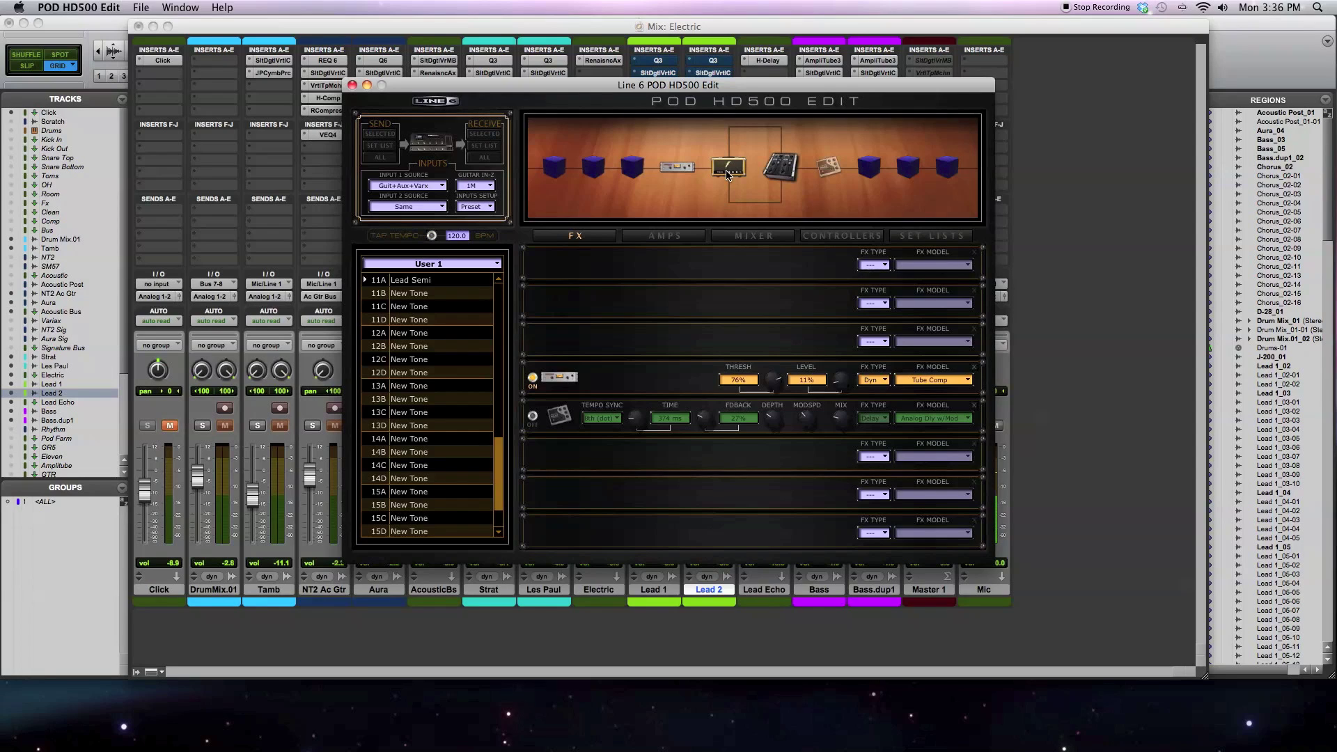
{"action": "left_click", "coordinate": [673, 169]}
{"action": "left_click", "coordinate": [734, 180]}
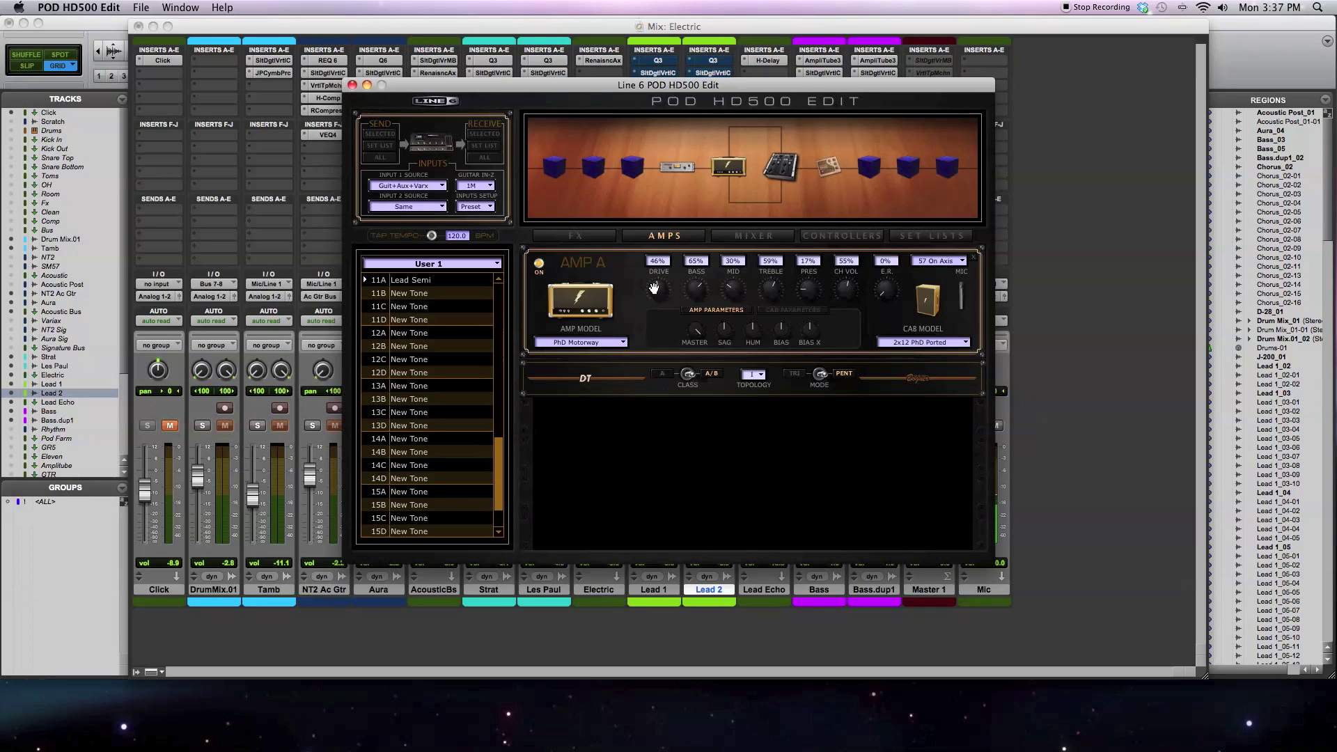
{"action": "left_click", "coordinate": [954, 31]}
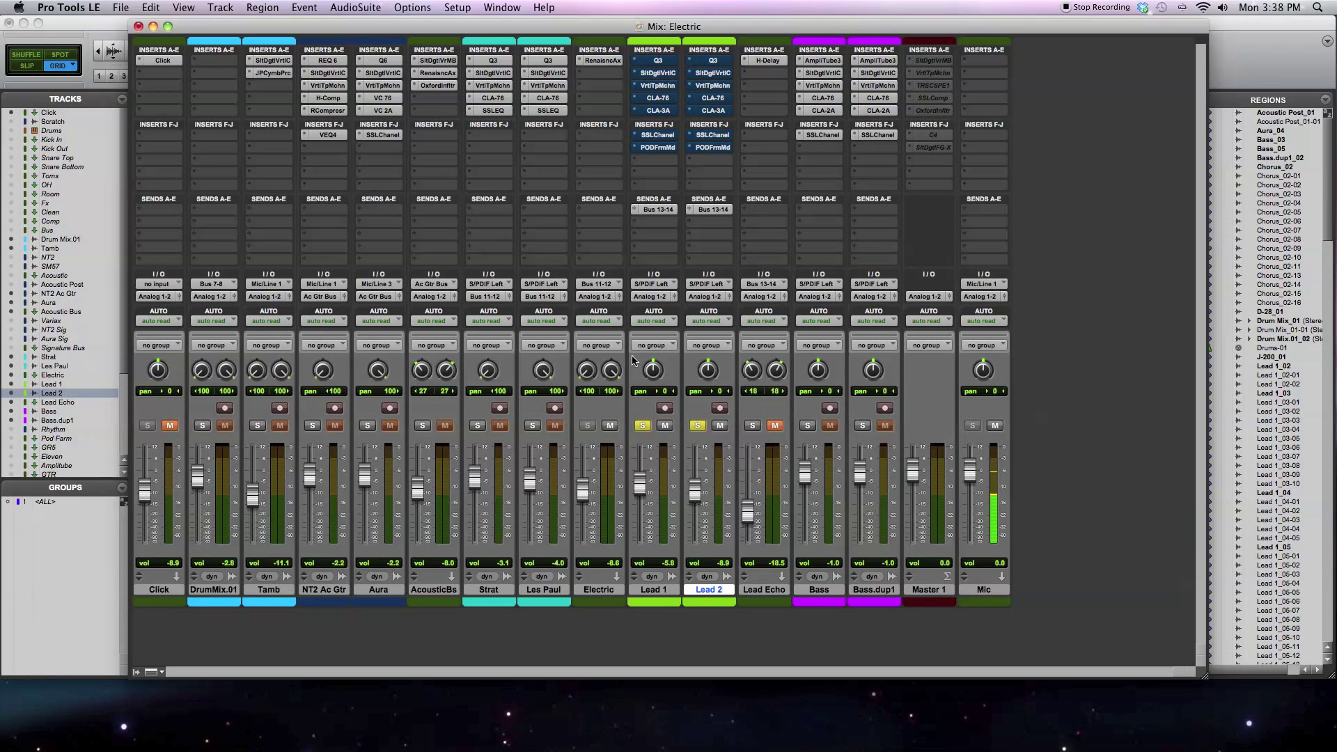
Step: Select the timeline from bar 8 beat 4 to about bar 14 and leave only the Lead 1 track soloed in the Mix window
{"action": "left_click", "coordinate": [663, 590]}
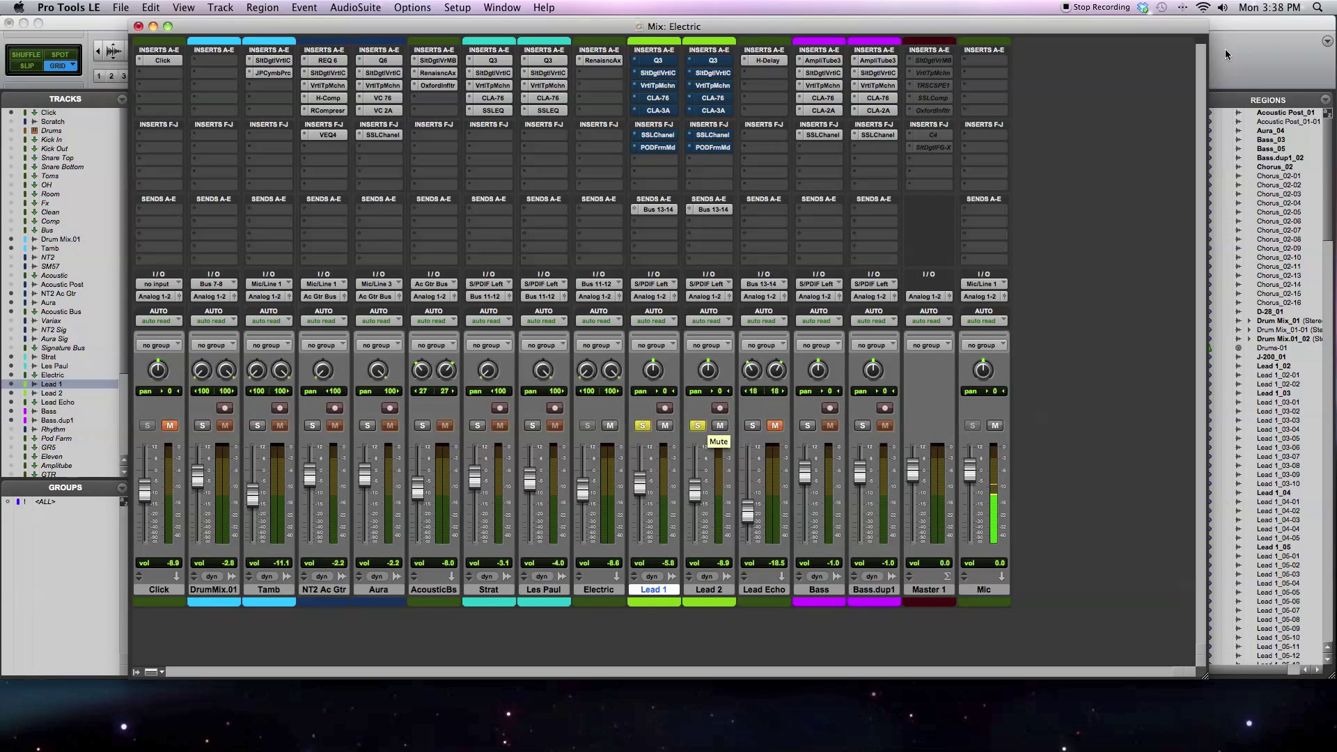
{"action": "key", "text": "super+equal"}
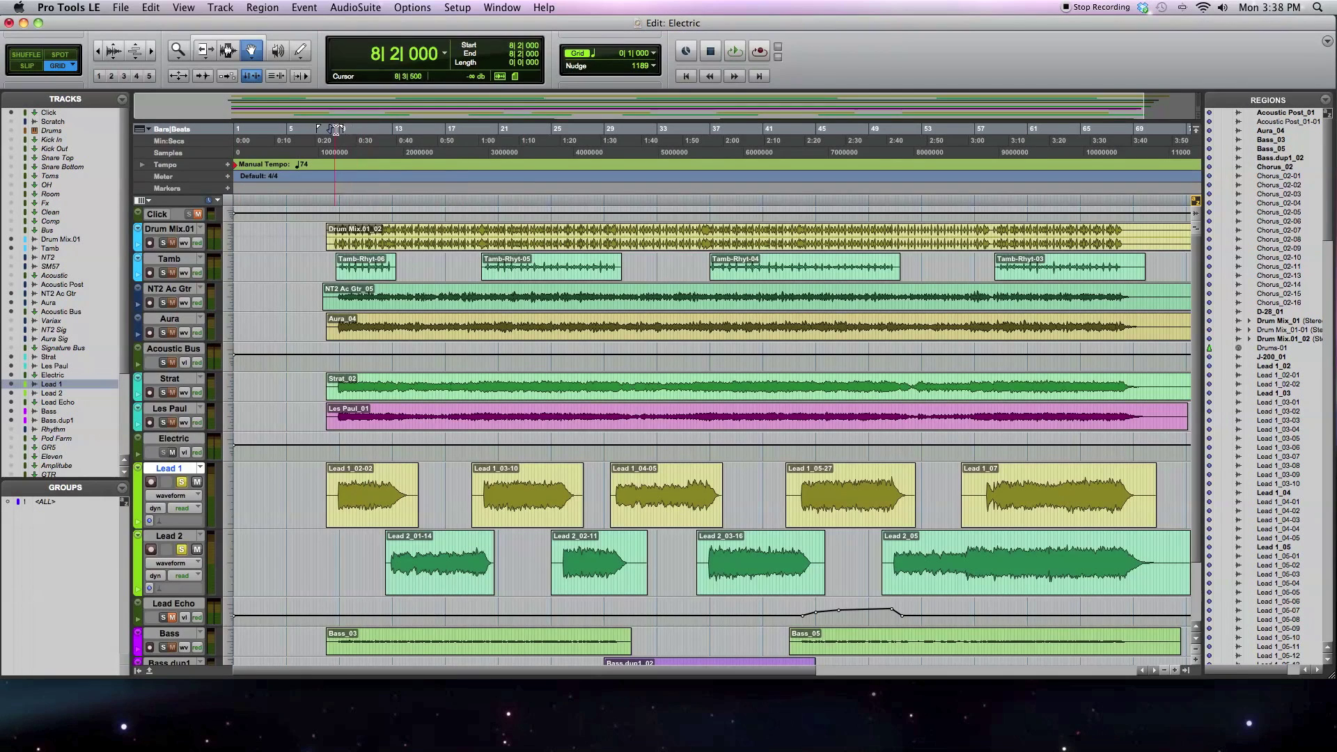
{"action": "left_click_drag", "start_coordinate": [336, 134], "coordinate": [410, 136]}
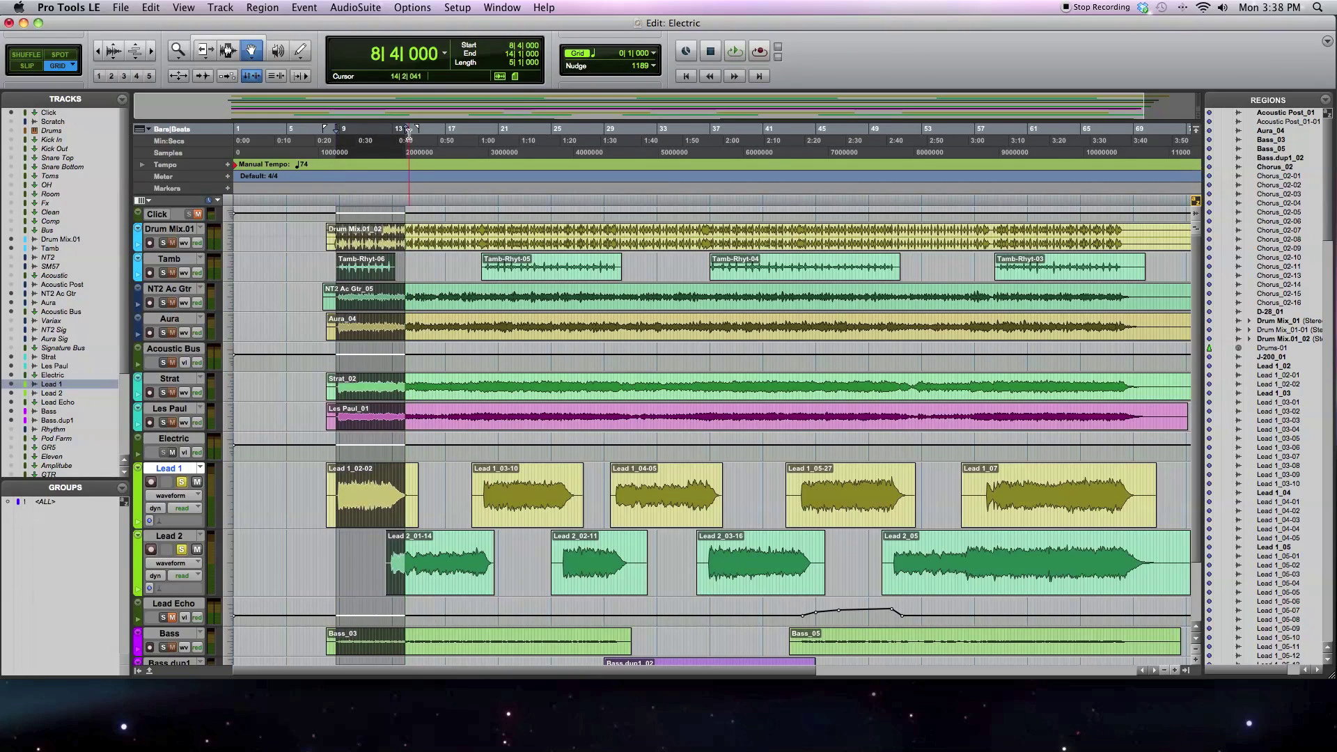
{"action": "key", "text": "super+equal"}
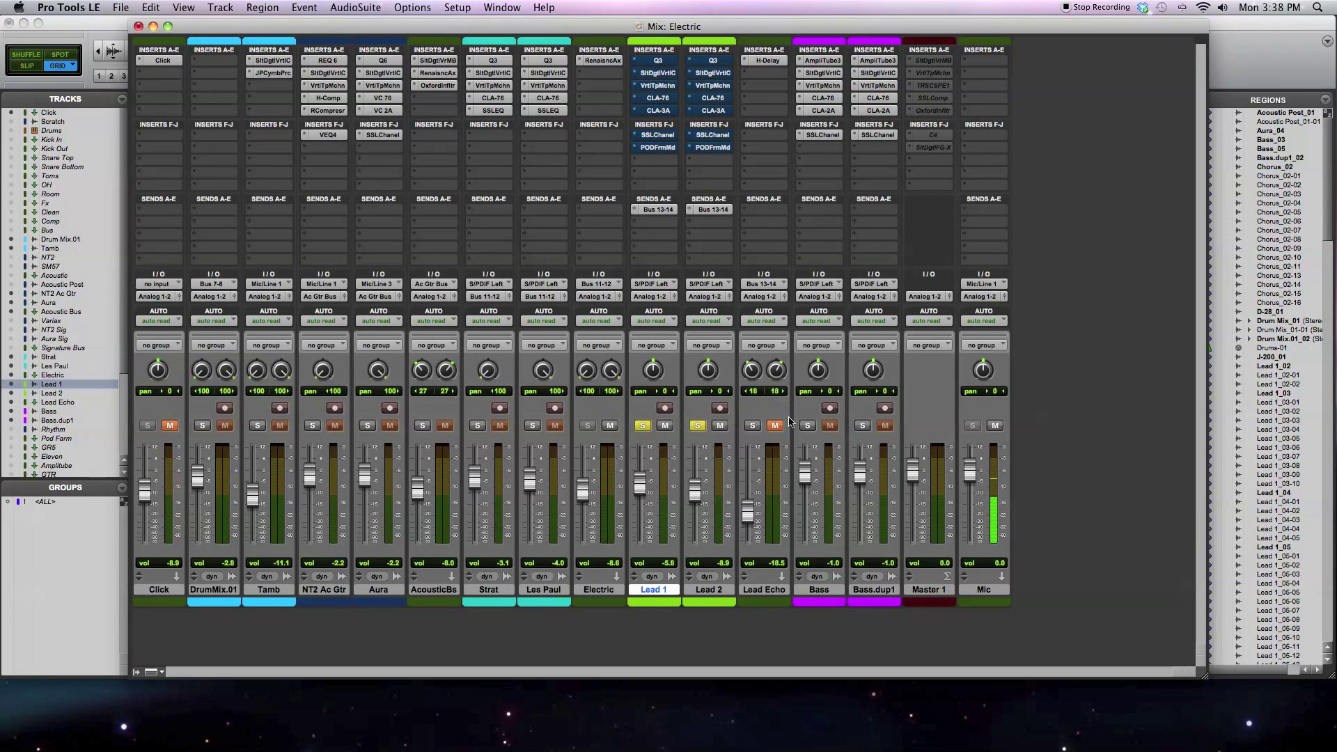
{"action": "left_click", "coordinate": [698, 425]}
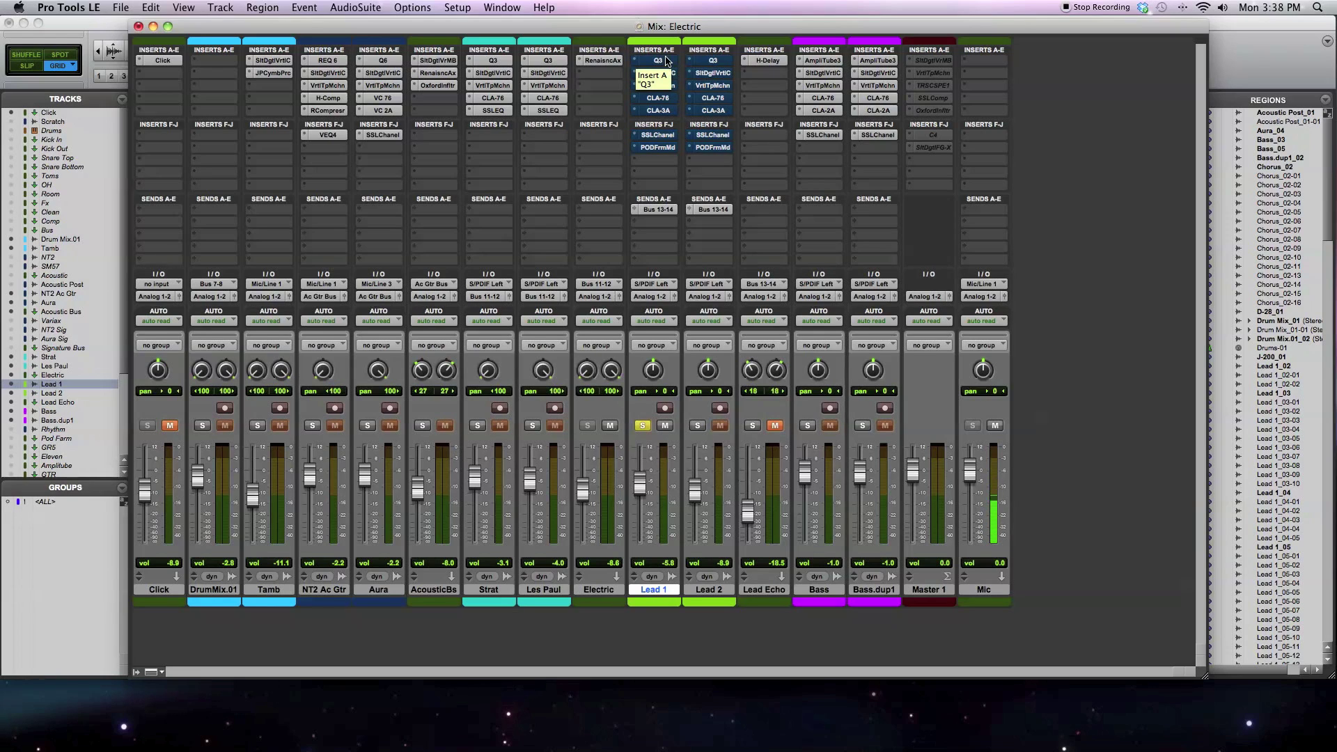
Step: Open the Q3 equalizer on Lead 1 and play the selection with all three EQ bands switched off
{"action": "left_click", "coordinate": [665, 61]}
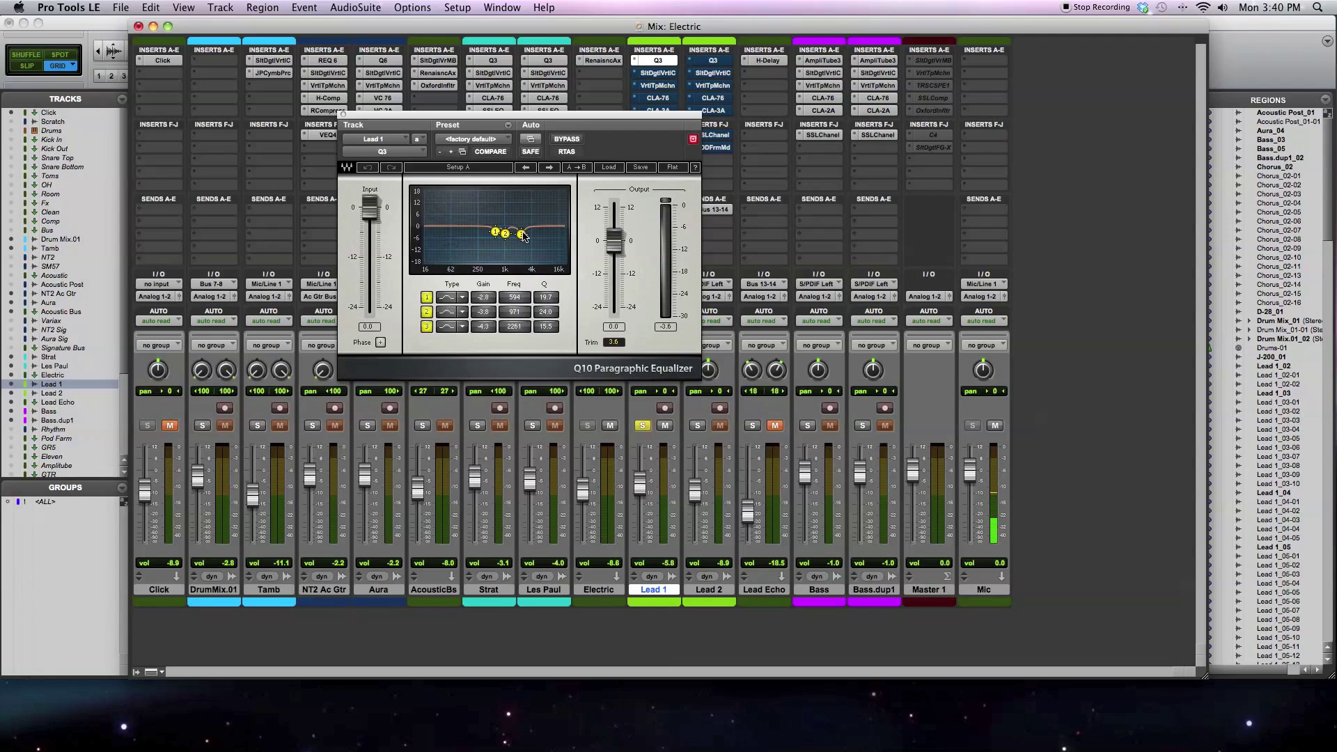
{"action": "key", "text": "space"}
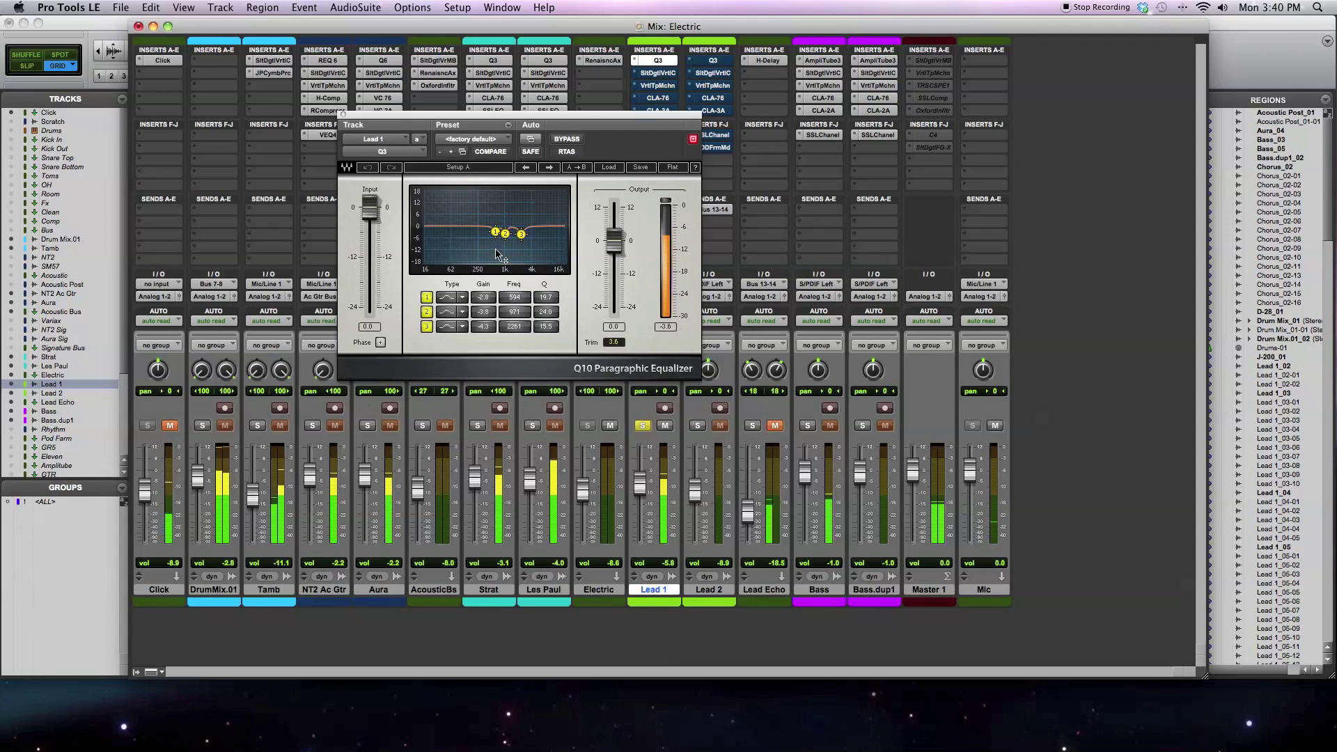
{"action": "left_click", "coordinate": [427, 297]}
{"action": "left_click", "coordinate": [426, 312]}
{"action": "left_click", "coordinate": [426, 327]}
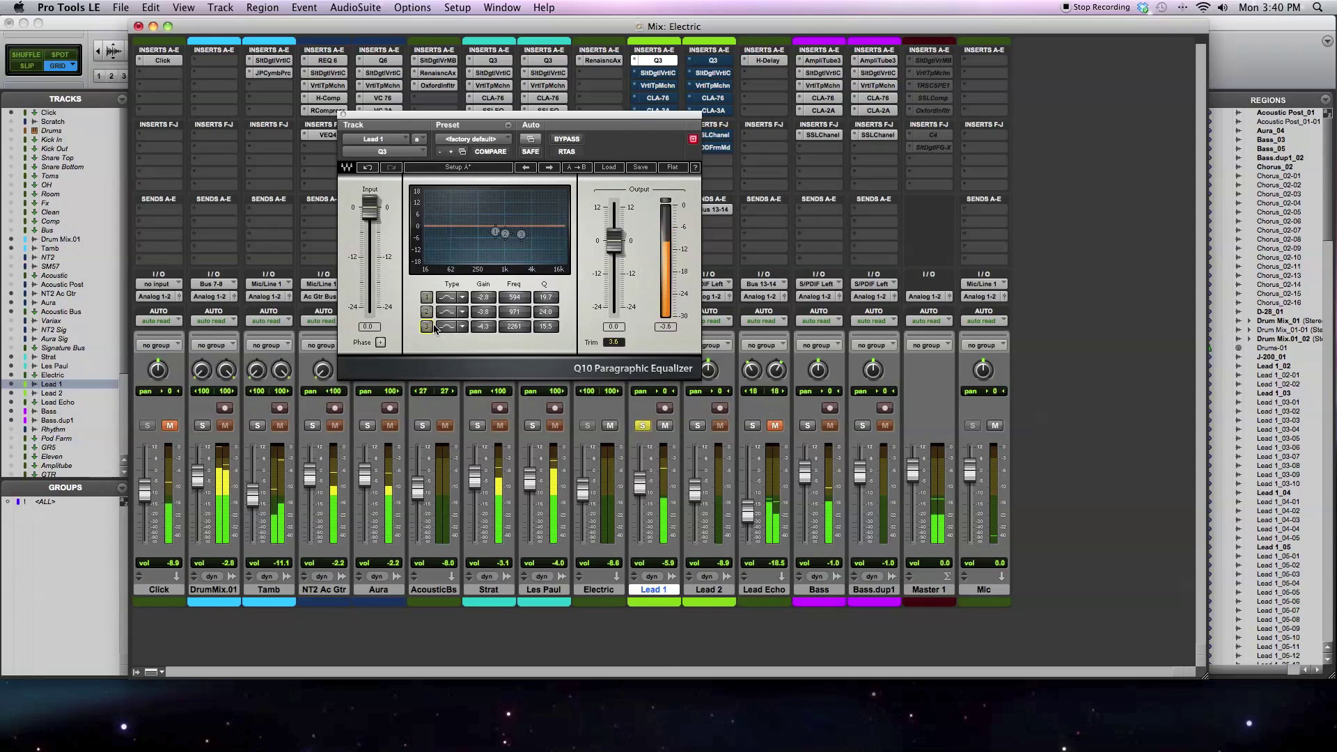
{"action": "left_click", "coordinate": [428, 327]}
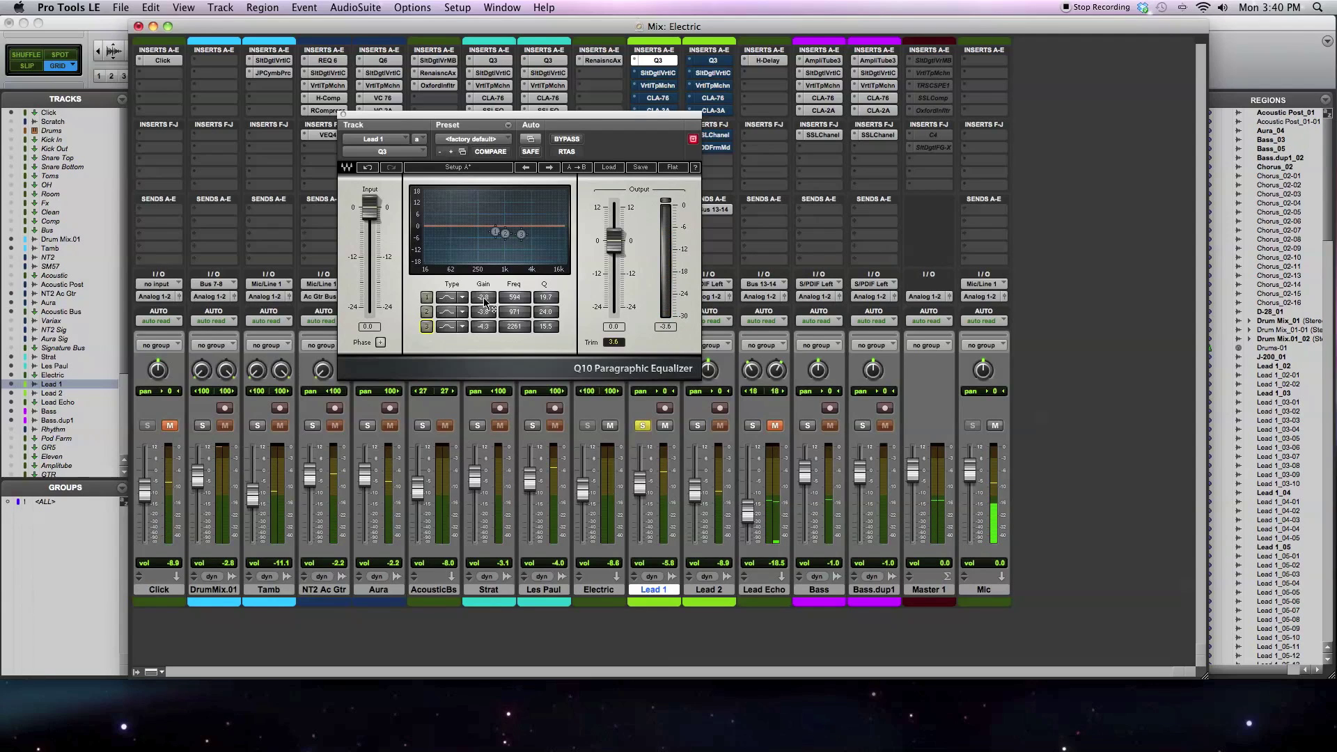
Step: Enable EQ band 1, boost its gain during playback to audition the resonance, and set the gain to about -3 dB
{"action": "left_click", "coordinate": [426, 298]}
{"action": "key", "text": "space"}
{"action": "left_click_drag", "start_coordinate": [489, 299], "coordinate": [489, 275]}
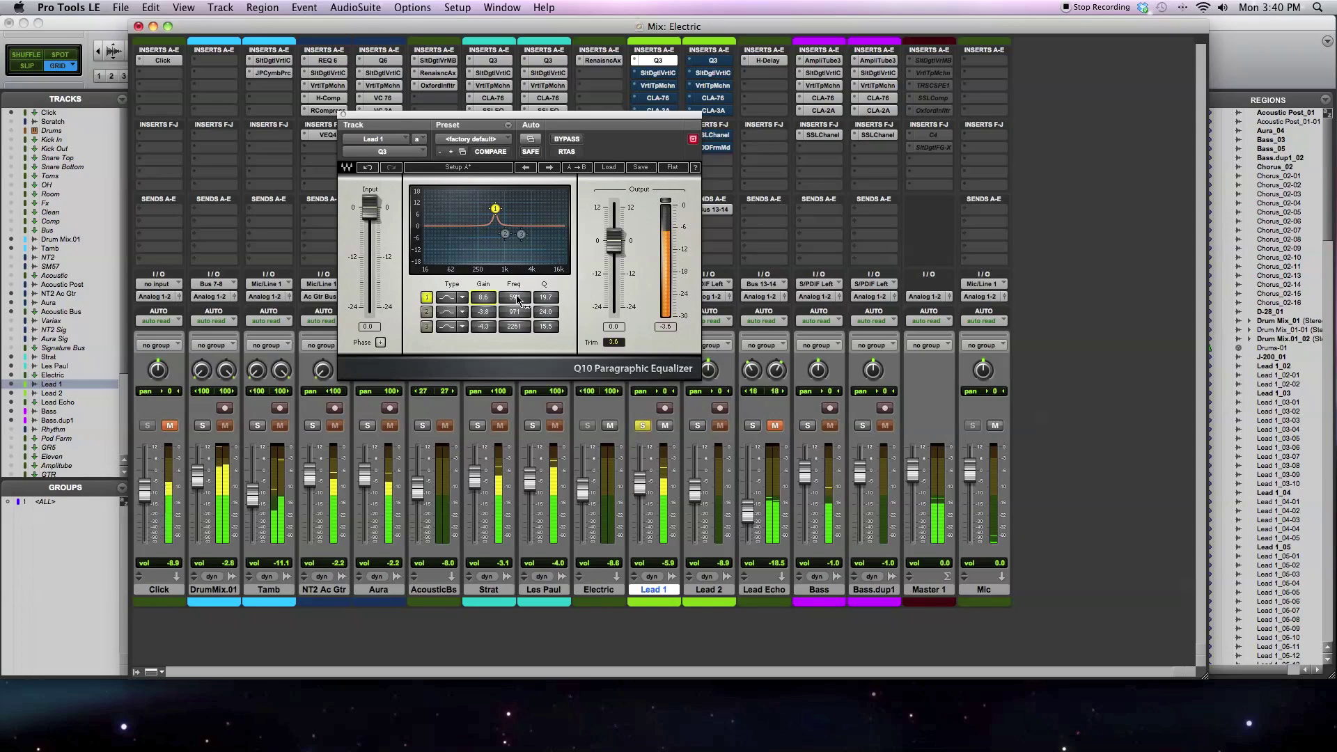
{"action": "left_click_drag", "start_coordinate": [483, 298], "coordinate": [483, 326]}
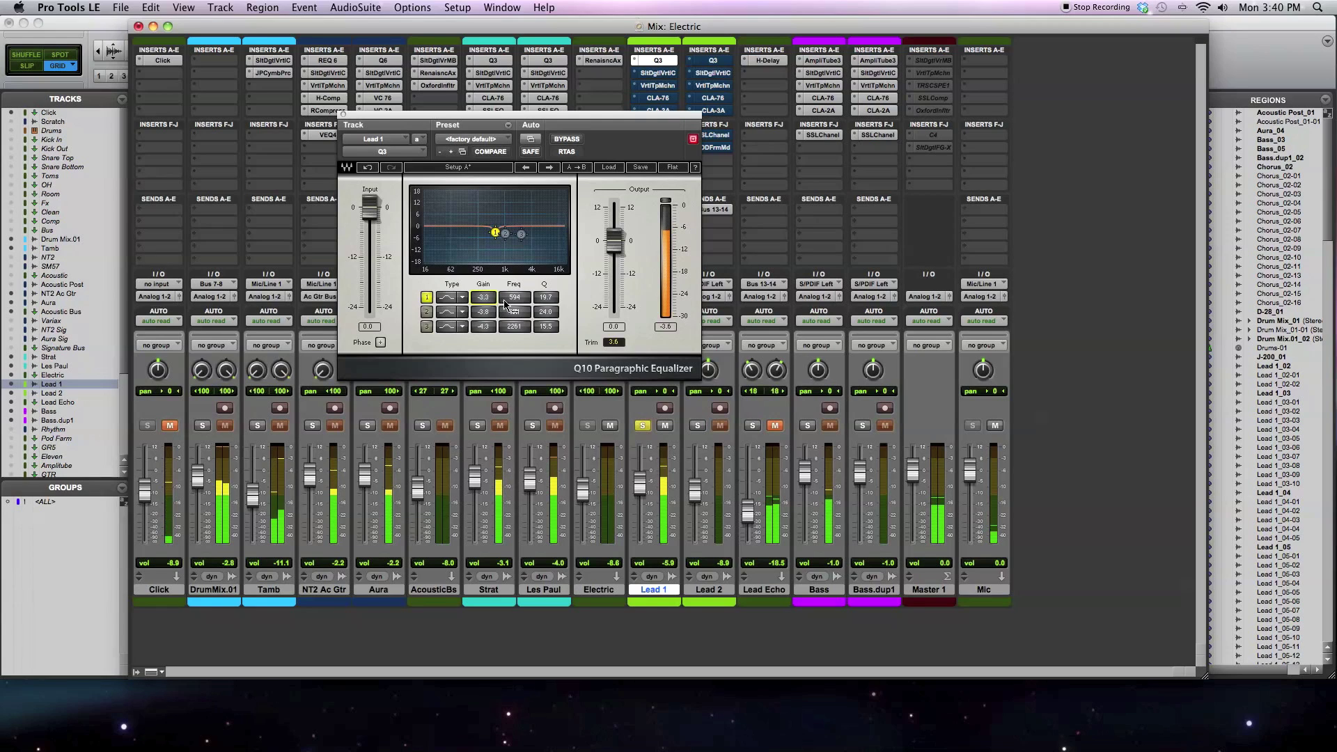
Step: Enable EQ band 2, boost it during playback to audition the resonance, and set it to about 890 Hz with about -3.4 dB gain
{"action": "left_click", "coordinate": [425, 312]}
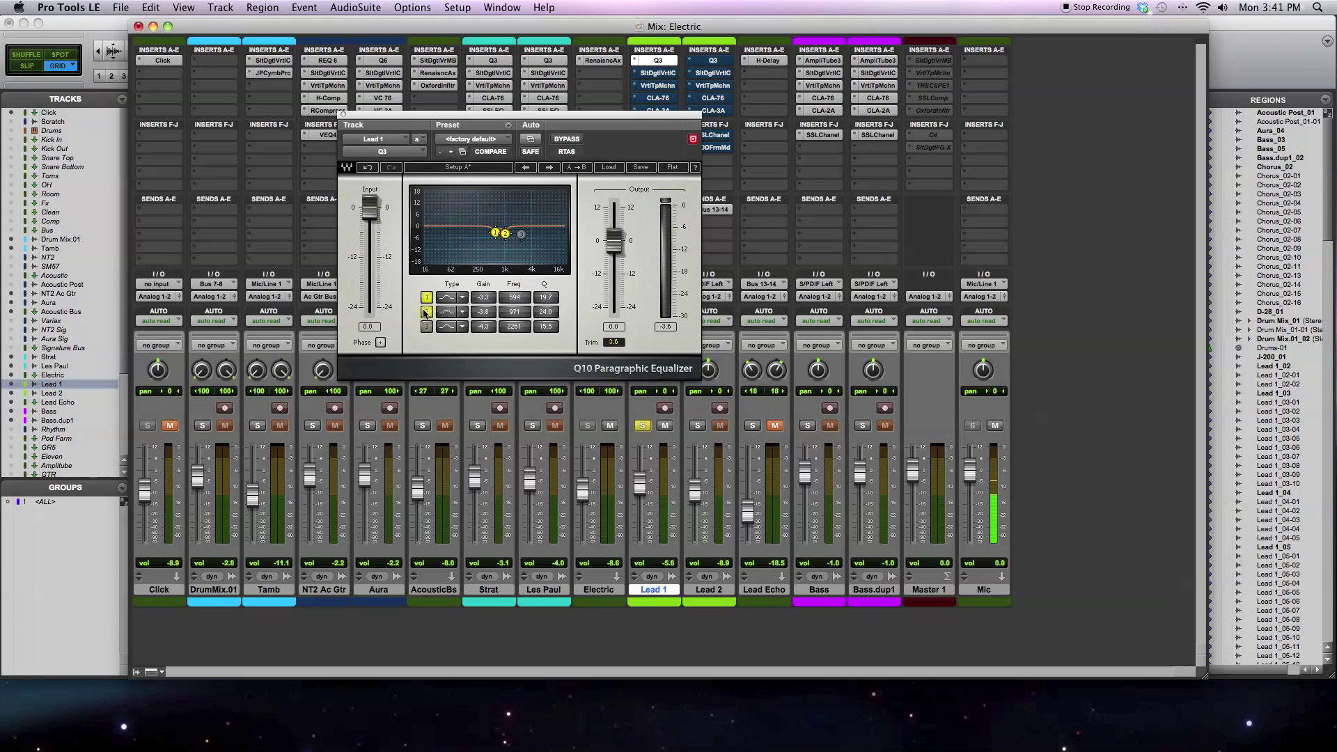
{"action": "left_click", "coordinate": [424, 313]}
{"action": "left_click_drag", "start_coordinate": [476, 317], "coordinate": [512, 317]}
{"action": "key", "text": "space"}
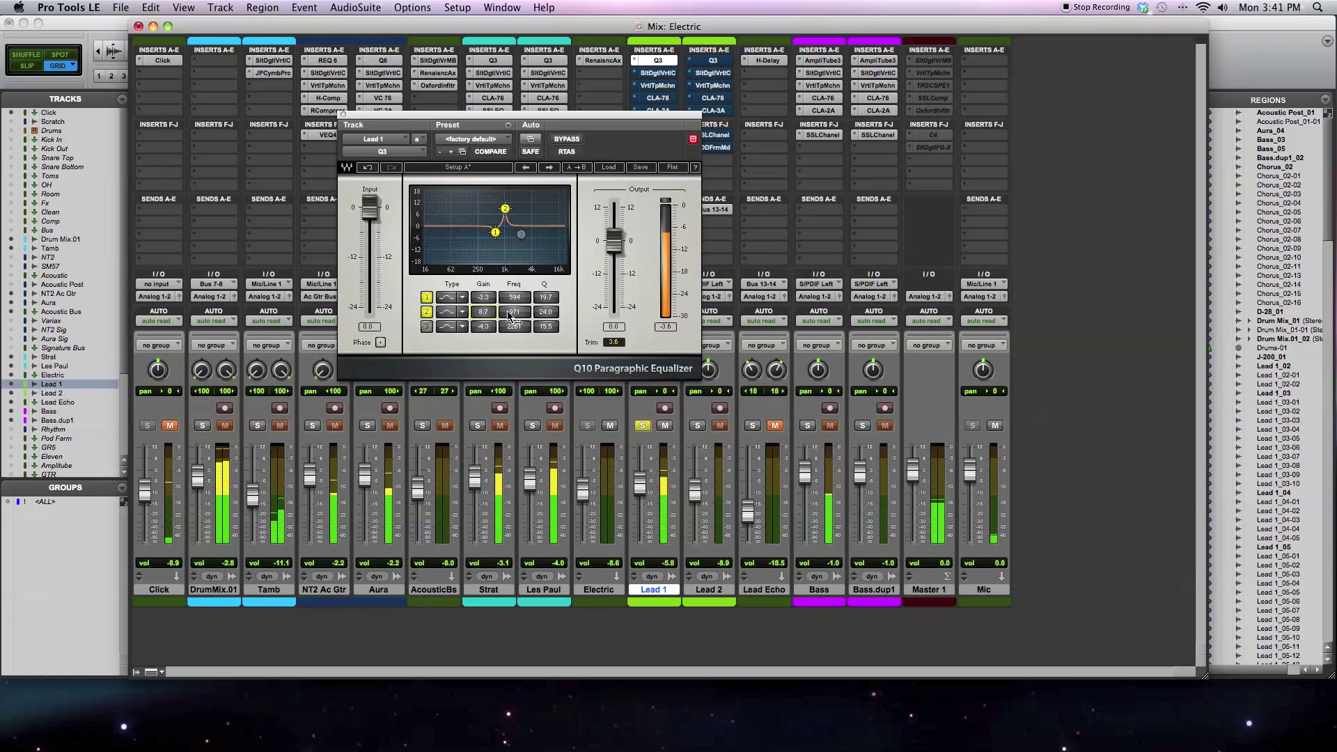
{"action": "left_click_drag", "start_coordinate": [490, 312], "coordinate": [524, 315]}
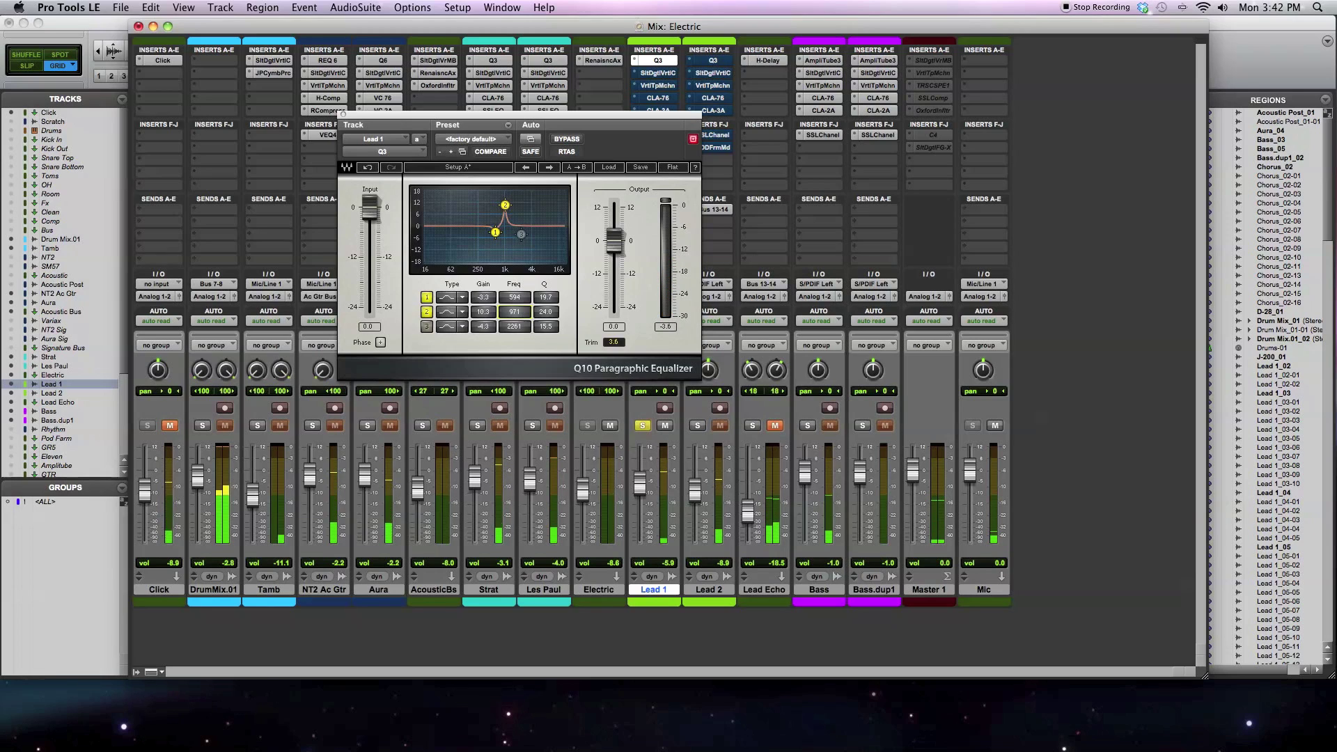
{"action": "left_click_drag", "start_coordinate": [514, 311], "coordinate": [480, 320]}
Step: Enable and audition EQ band 3 boosted, set it to about 2213 Hz and -4.4 dB, and set band 2's Q to about 15.2
{"action": "left_click", "coordinate": [427, 326]}
{"action": "left_click_drag", "start_coordinate": [482, 327], "coordinate": [483, 320]}
{"action": "left_click", "coordinate": [665, 447]}
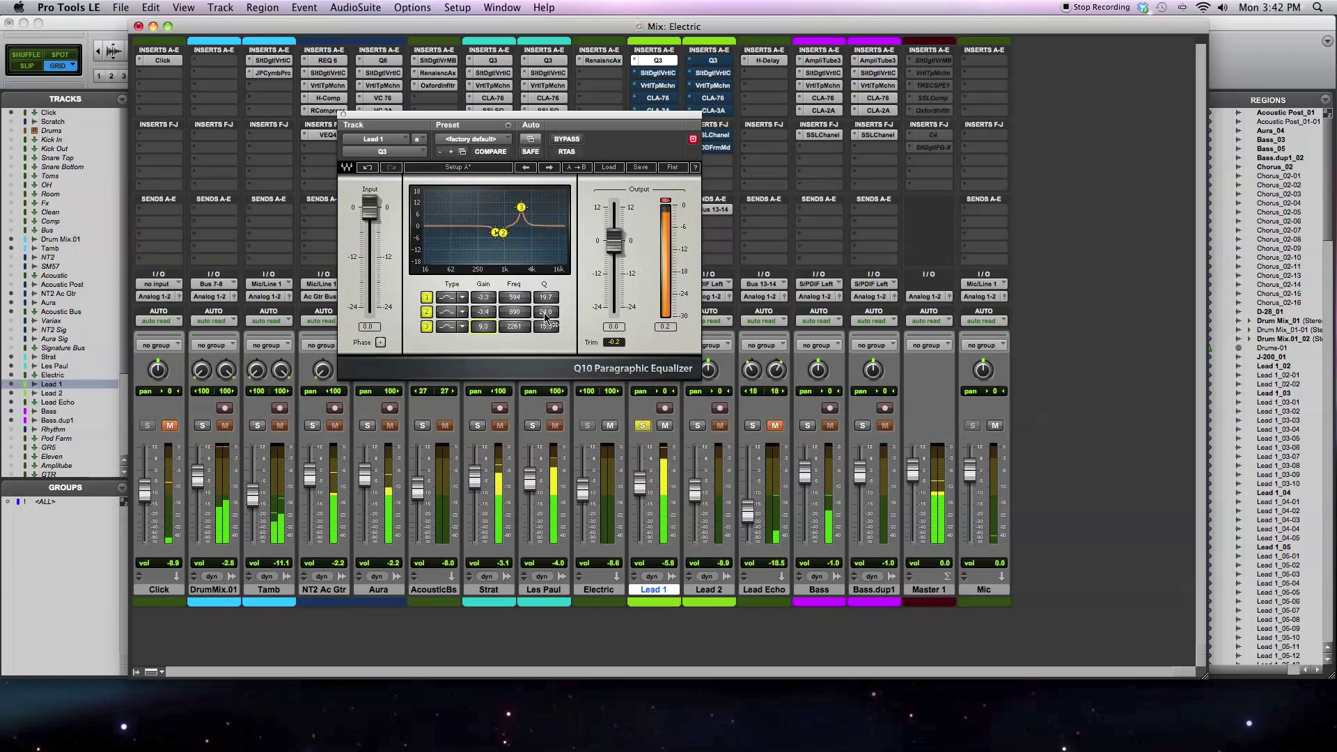
{"action": "left_click_drag", "start_coordinate": [546, 312], "coordinate": [509, 267]}
{"action": "left_click_drag", "start_coordinate": [514, 326], "coordinate": [483, 369]}
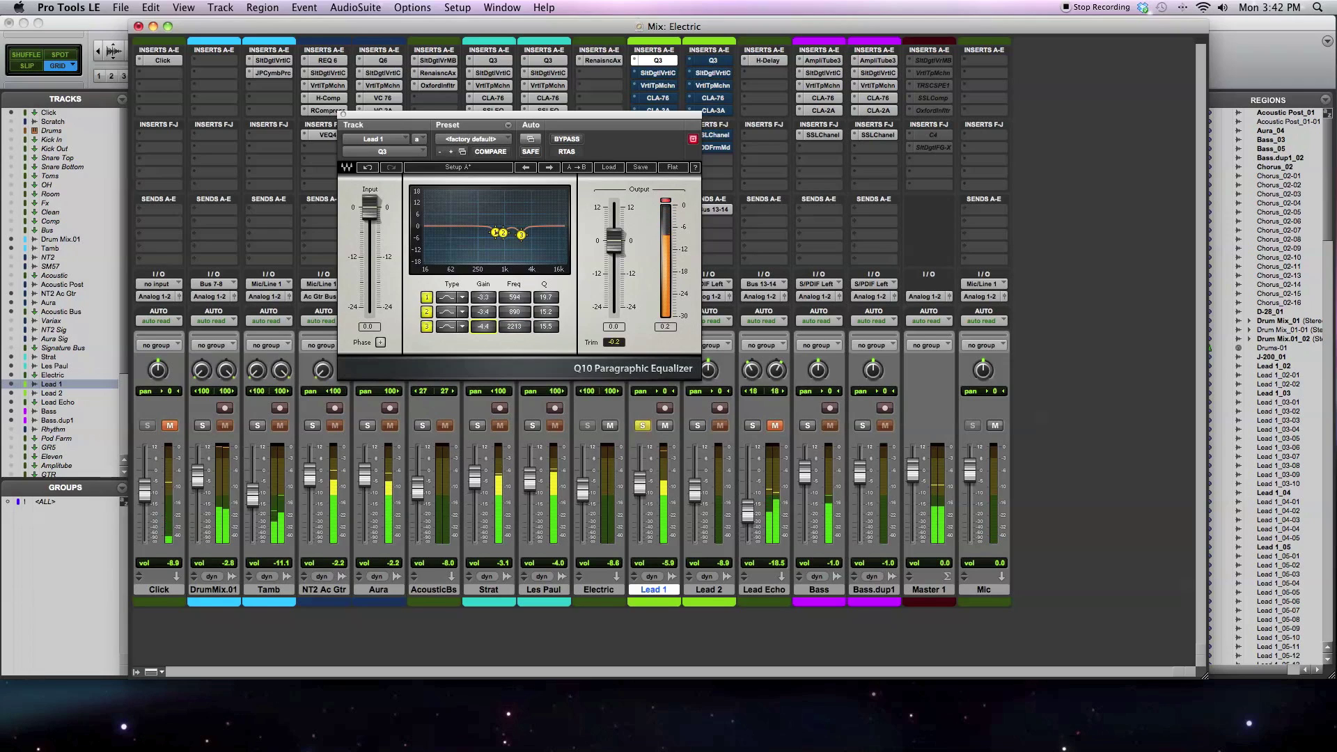
Step: Reset the output peak reading in Lead 1's Q3 equalizer and close the plug-in
{"action": "left_click", "coordinate": [663, 211]}
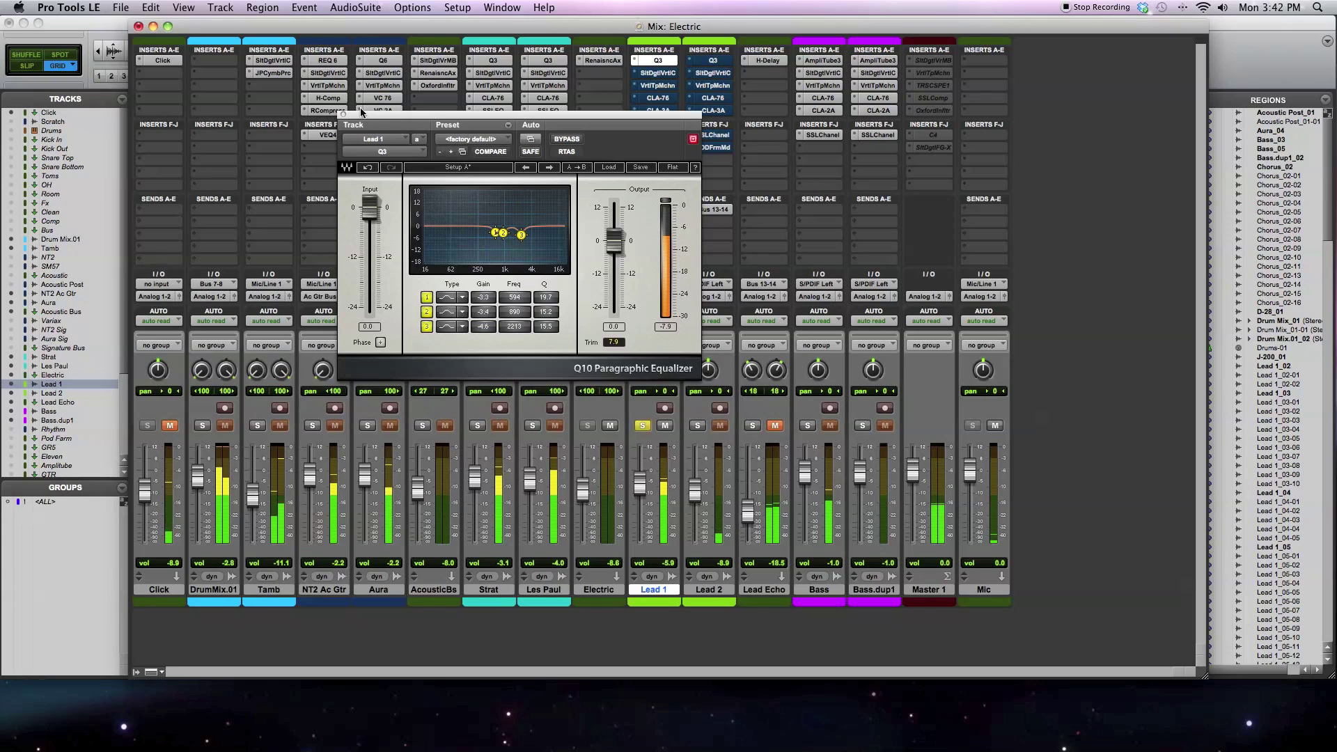
{"action": "left_click", "coordinate": [693, 139]}
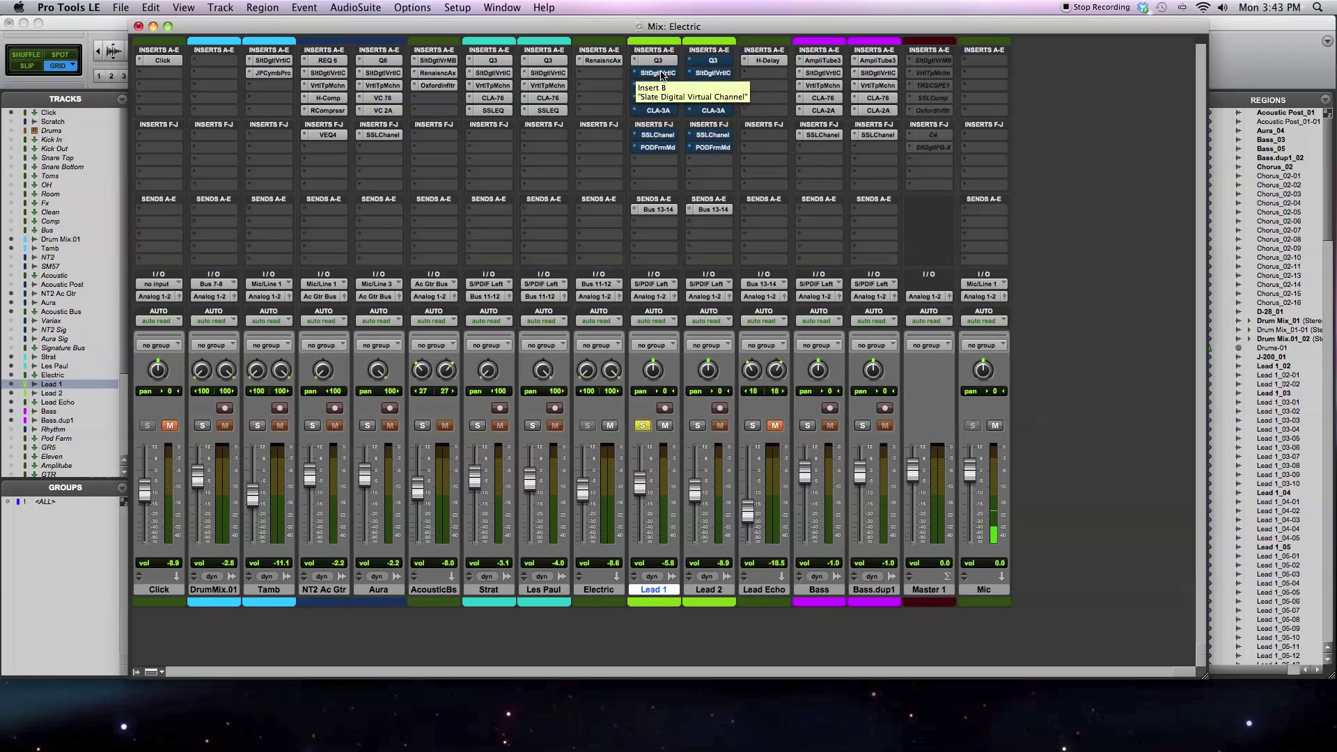
Step: Open the Slate Digital Virtual Channel on Lead 1 and review its real-time and offline oversampling settings for channel and mix buss
{"action": "left_click", "coordinate": [660, 73]}
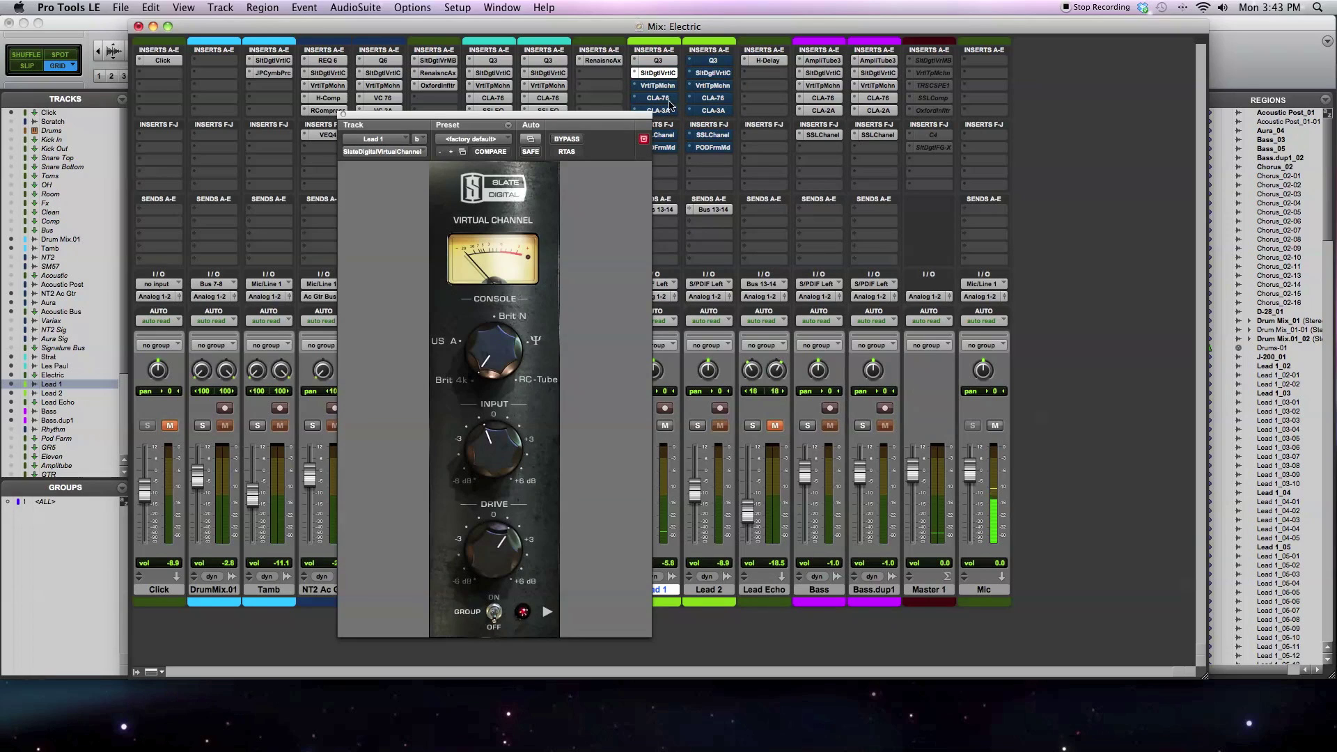
{"action": "left_click_drag", "start_coordinate": [537, 116], "coordinate": [584, 80]}
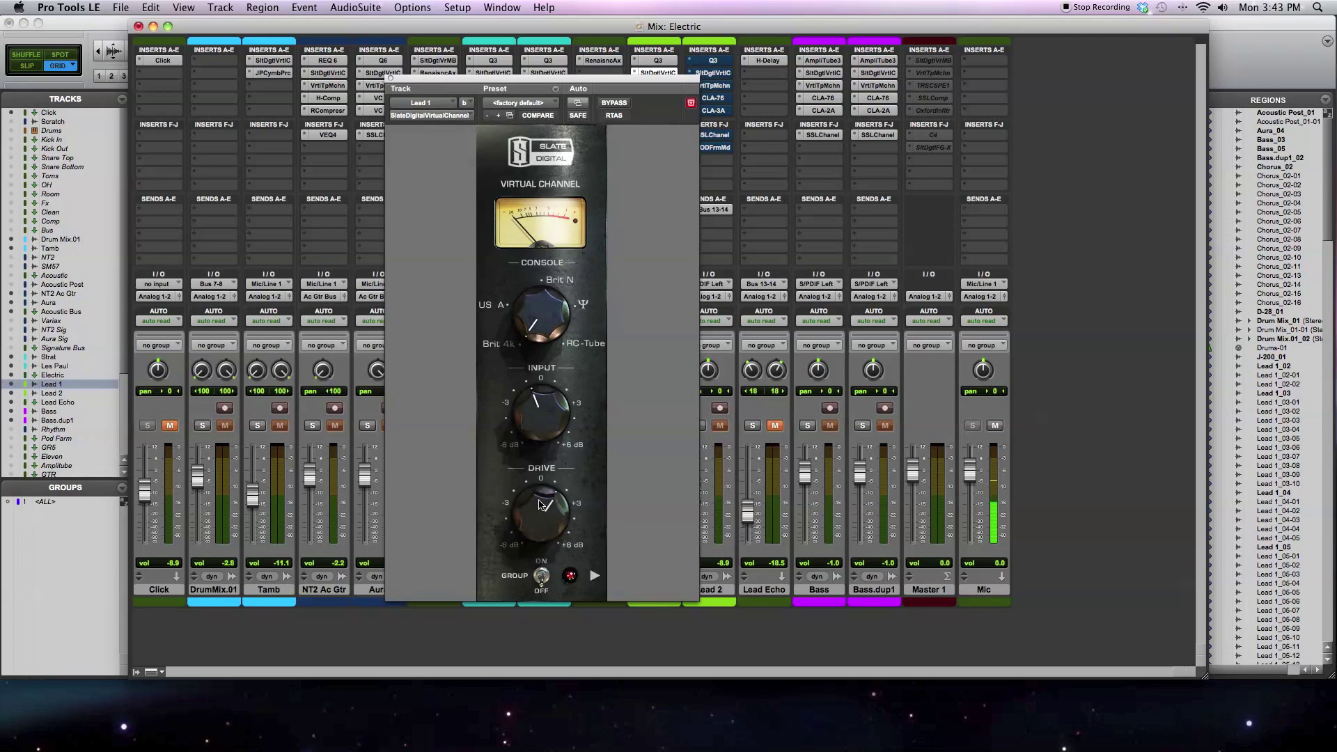
{"action": "left_click", "coordinate": [597, 579]}
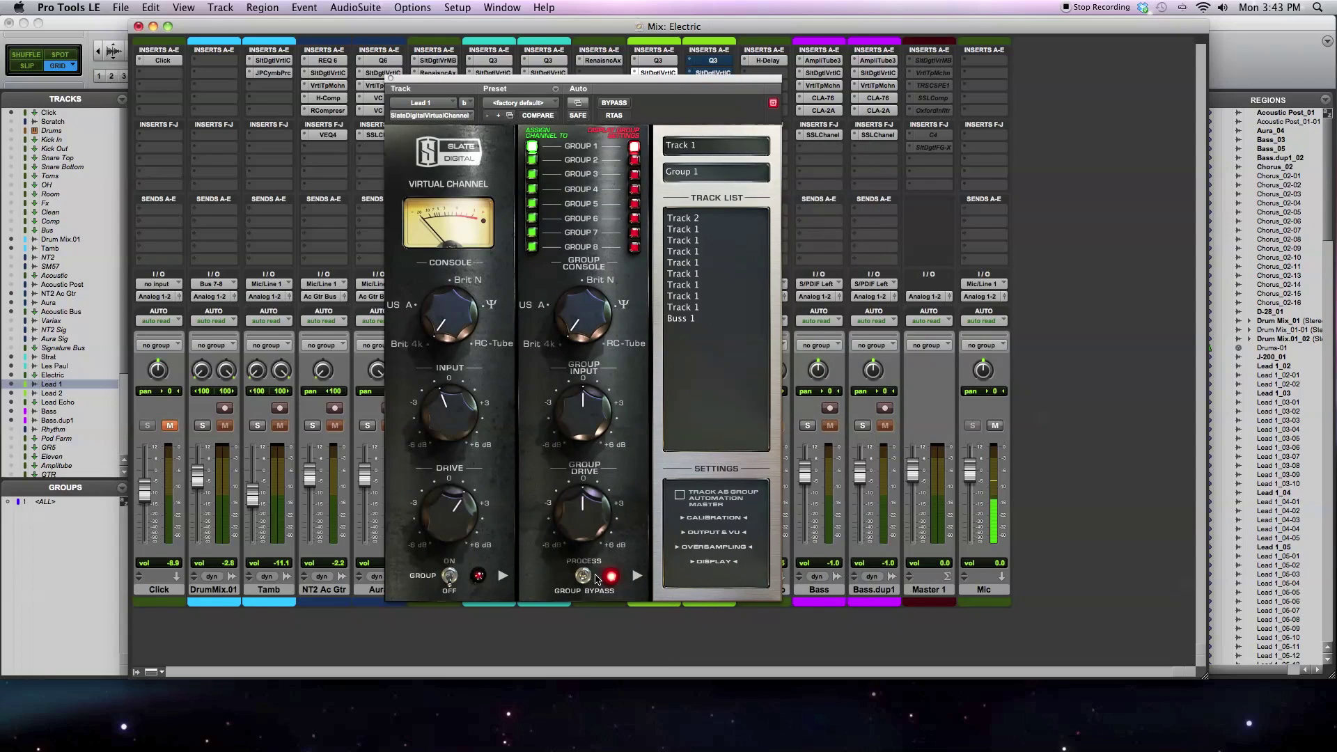
{"action": "left_click", "coordinate": [720, 547]}
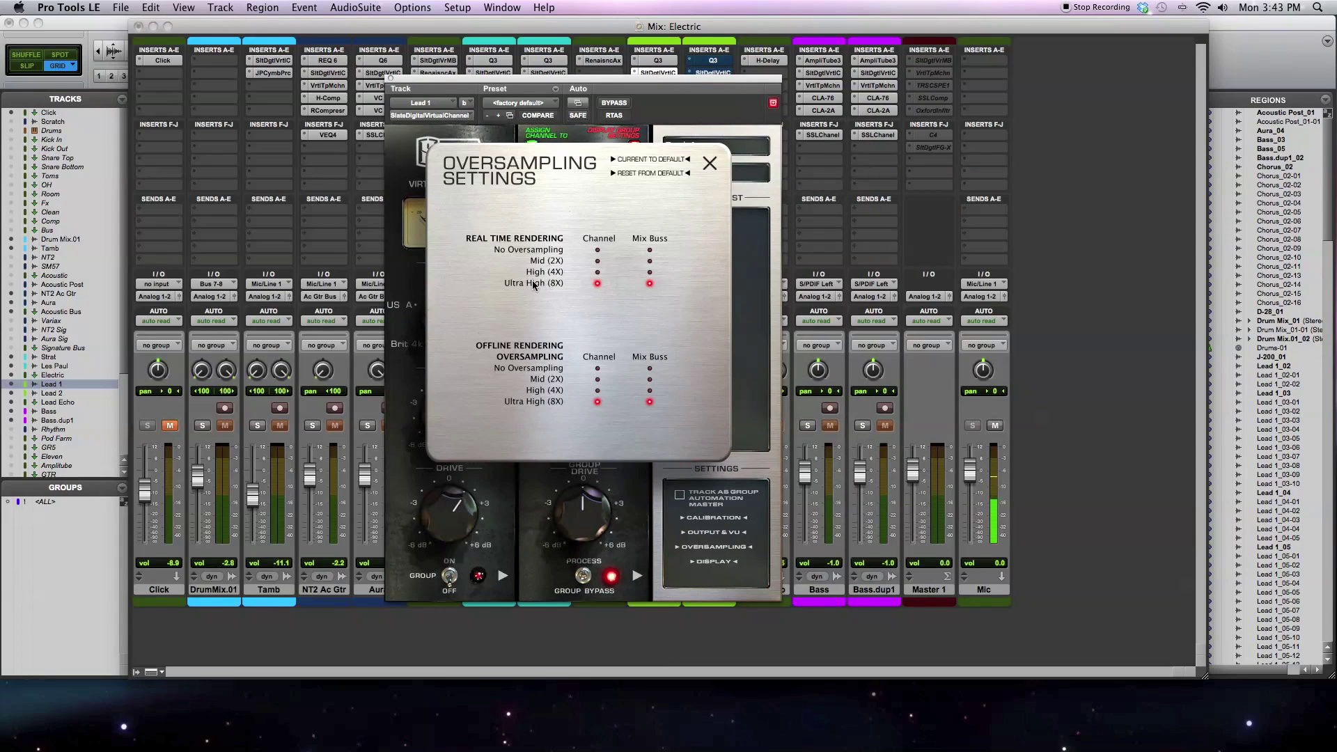
{"action": "left_click", "coordinate": [709, 164]}
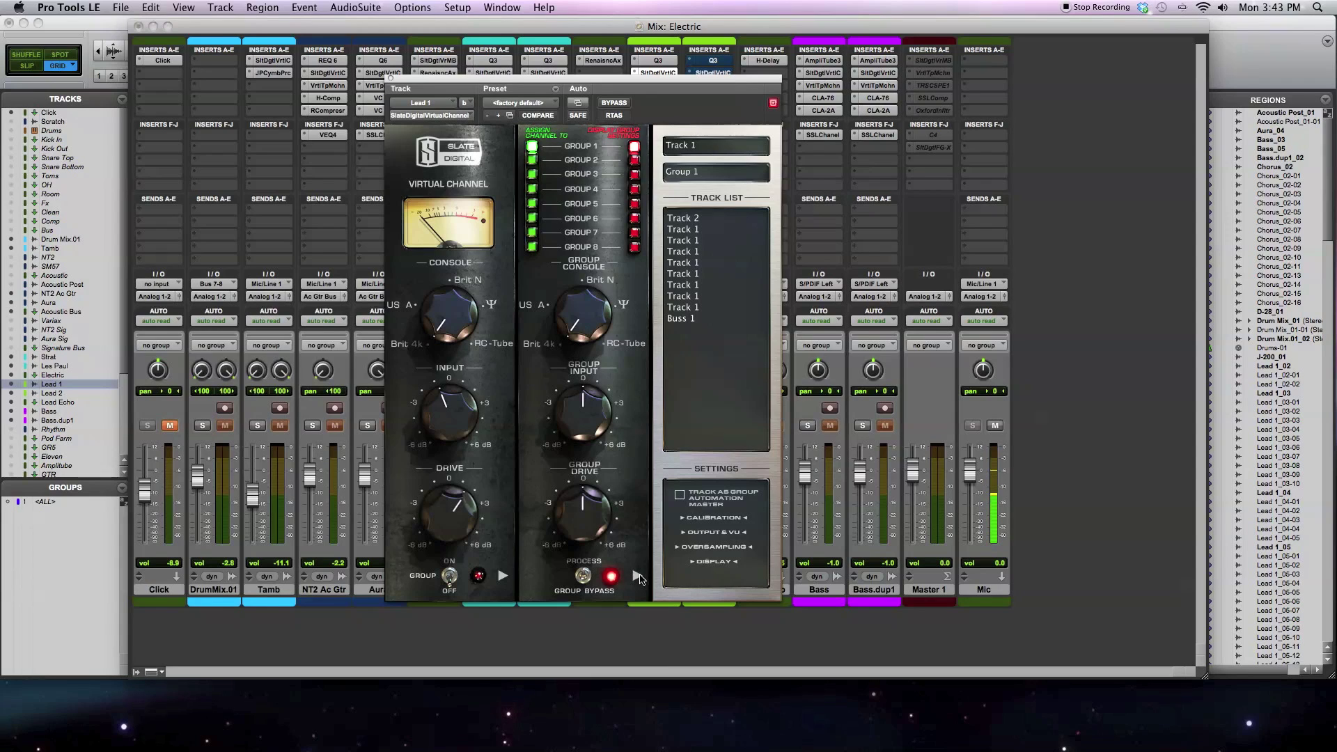
{"action": "left_click", "coordinate": [502, 576]}
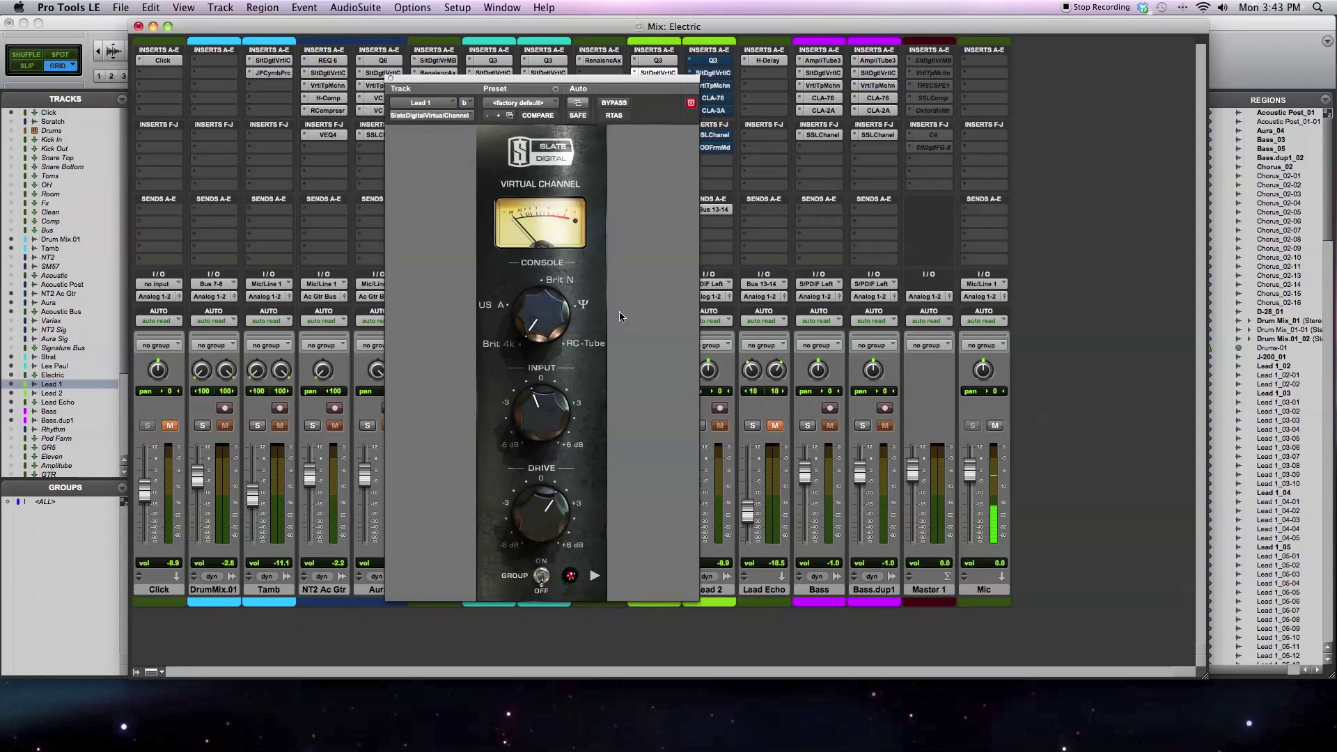
{"action": "left_click", "coordinate": [593, 576]}
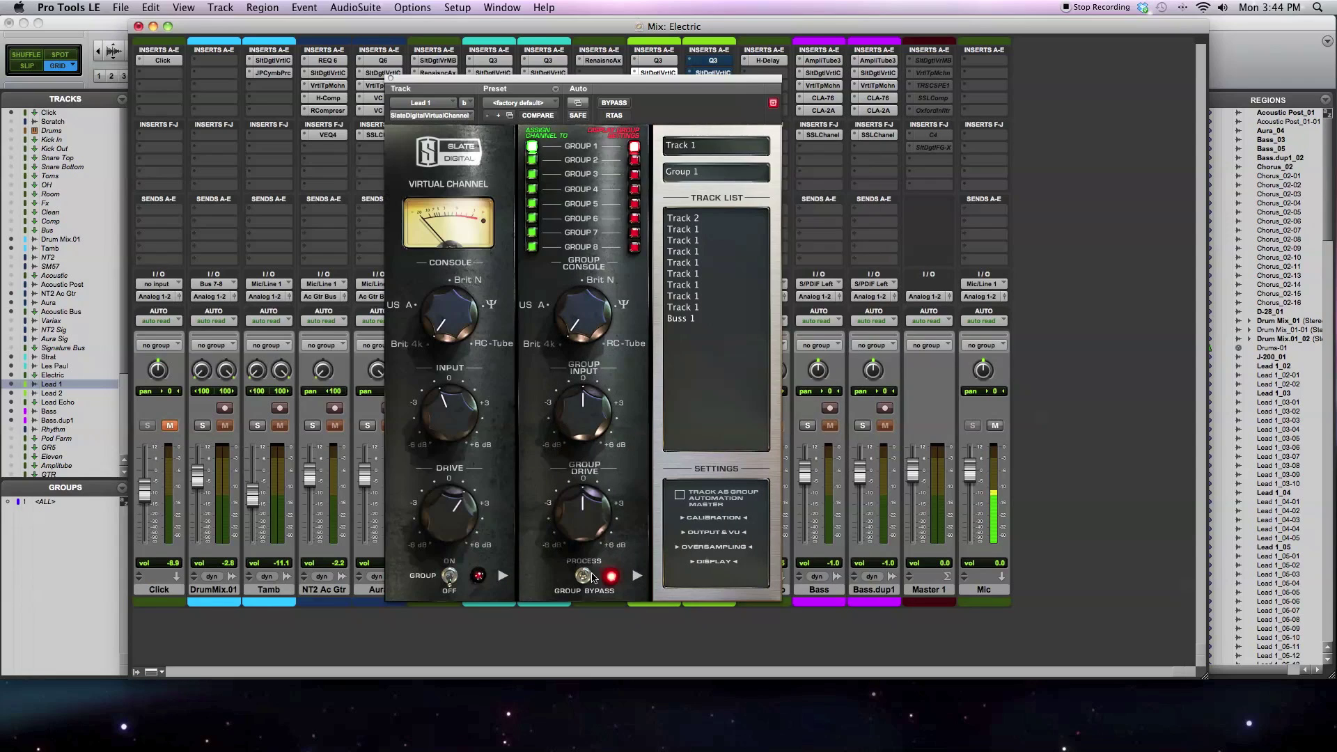
{"action": "left_click", "coordinate": [712, 548]}
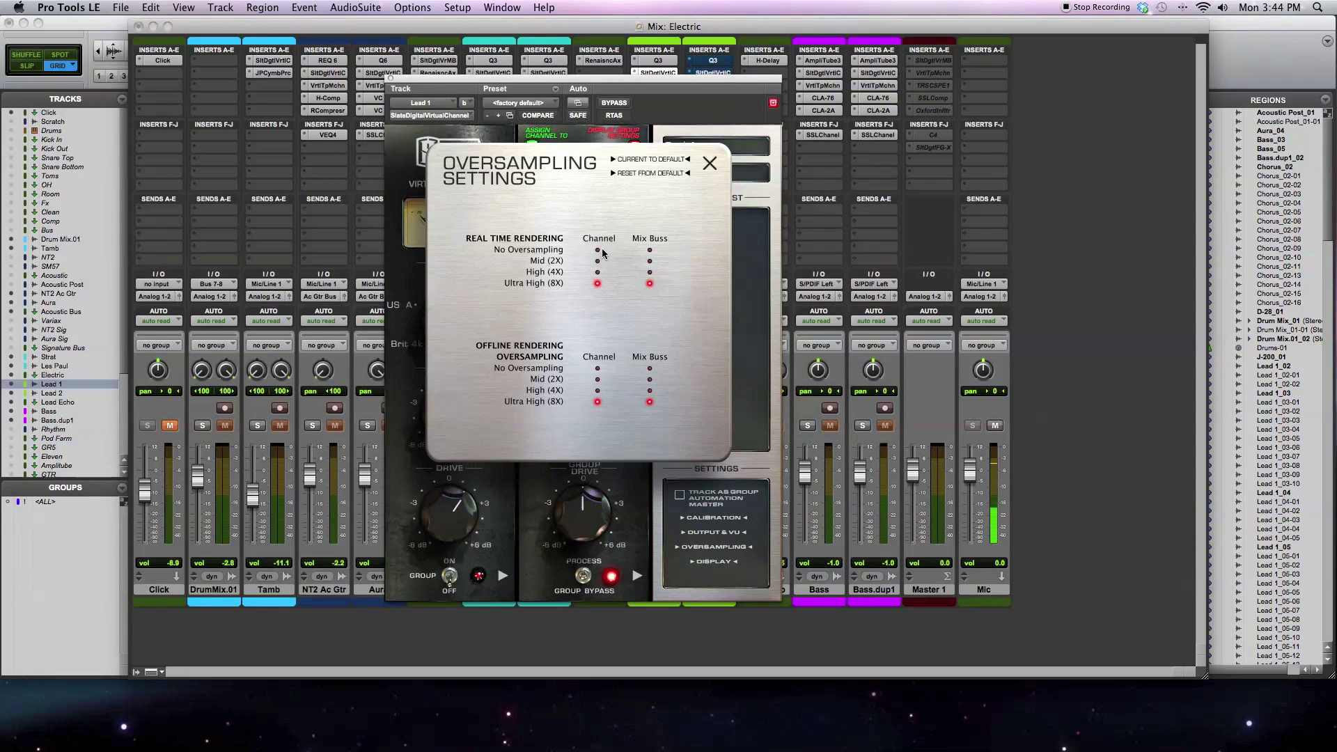
{"action": "left_click", "coordinate": [710, 166]}
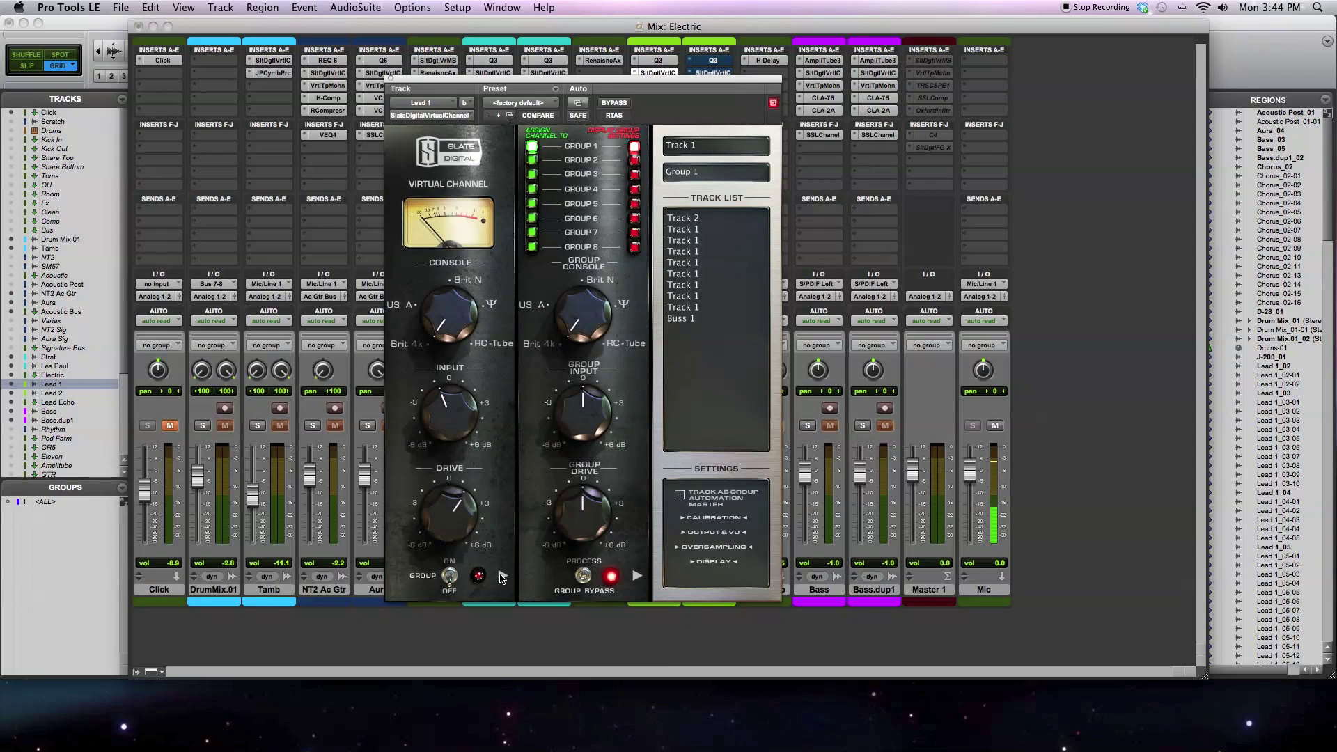
{"action": "left_click", "coordinate": [502, 575]}
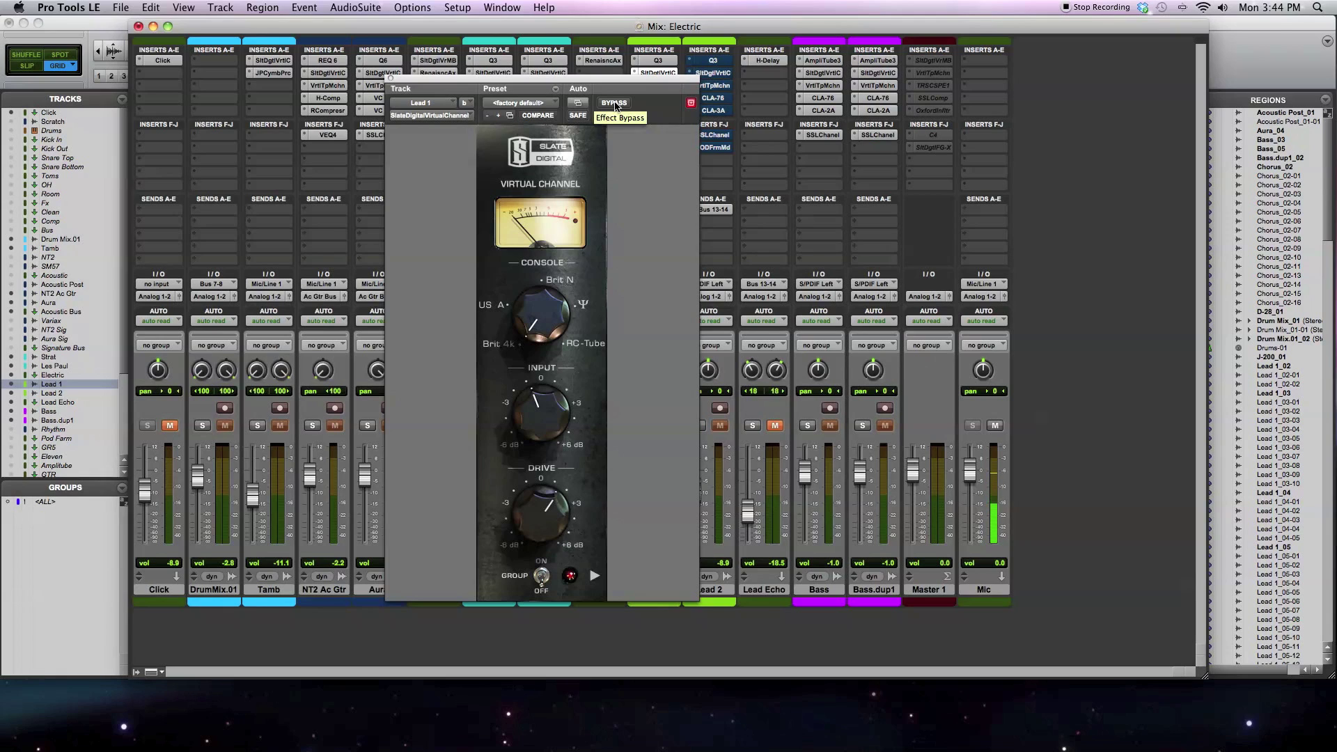
Step: Play the selection and compare Lead 1 with the Virtual Channel bypassed and active, leave it active, and close the plug-in
{"action": "key", "text": "space"}
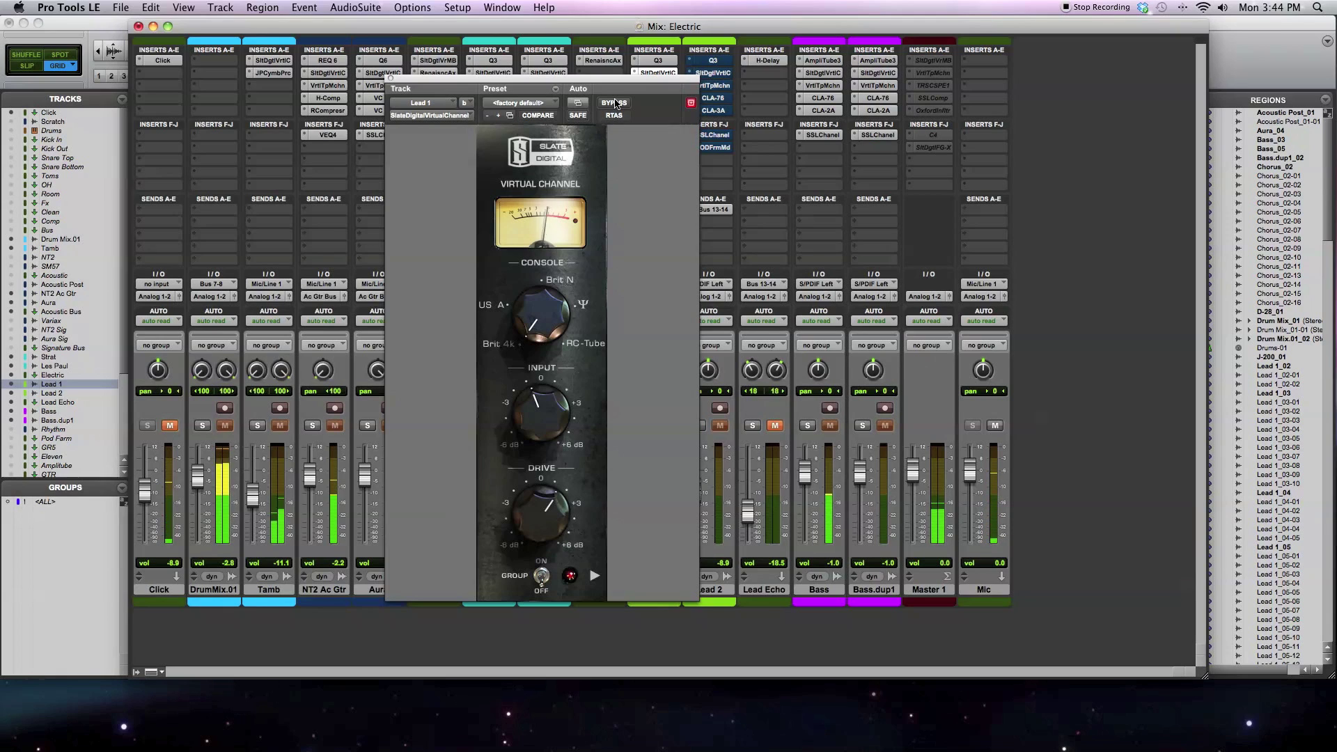
{"action": "left_click", "coordinate": [615, 103]}
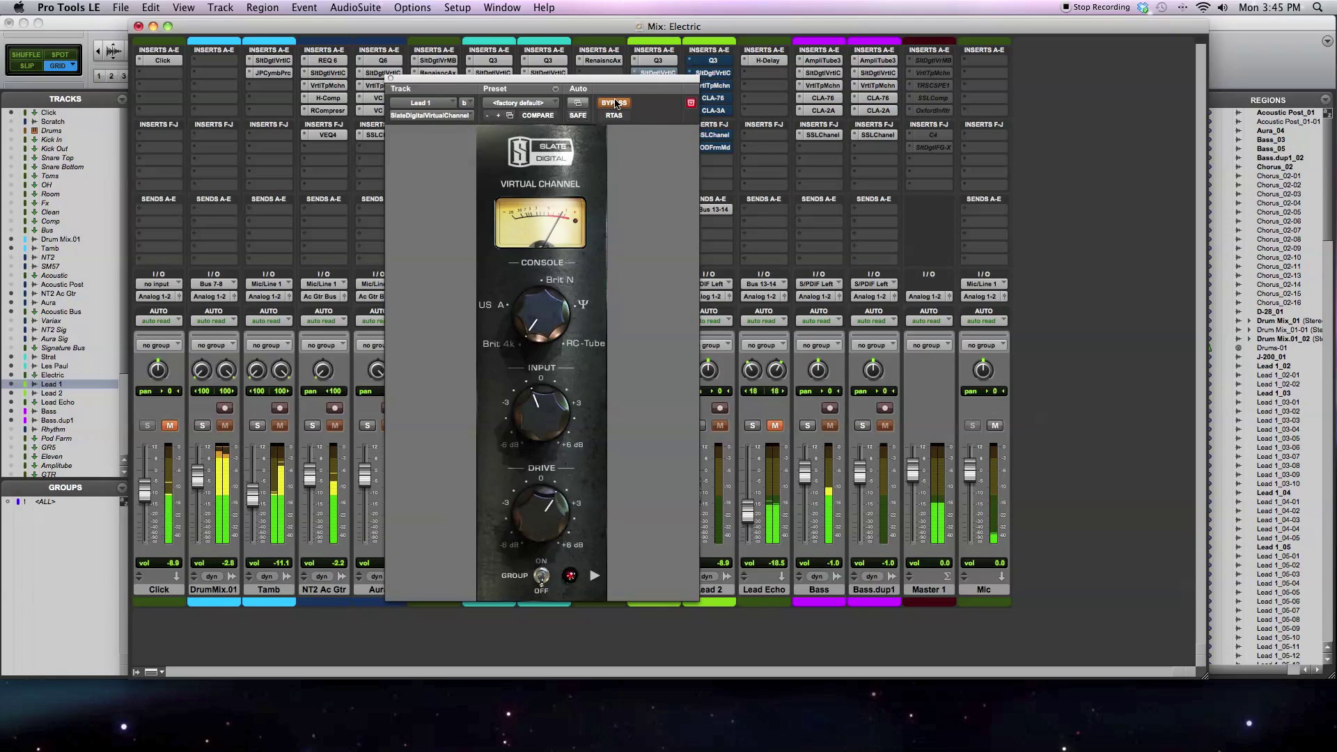
{"action": "left_click", "coordinate": [615, 103]}
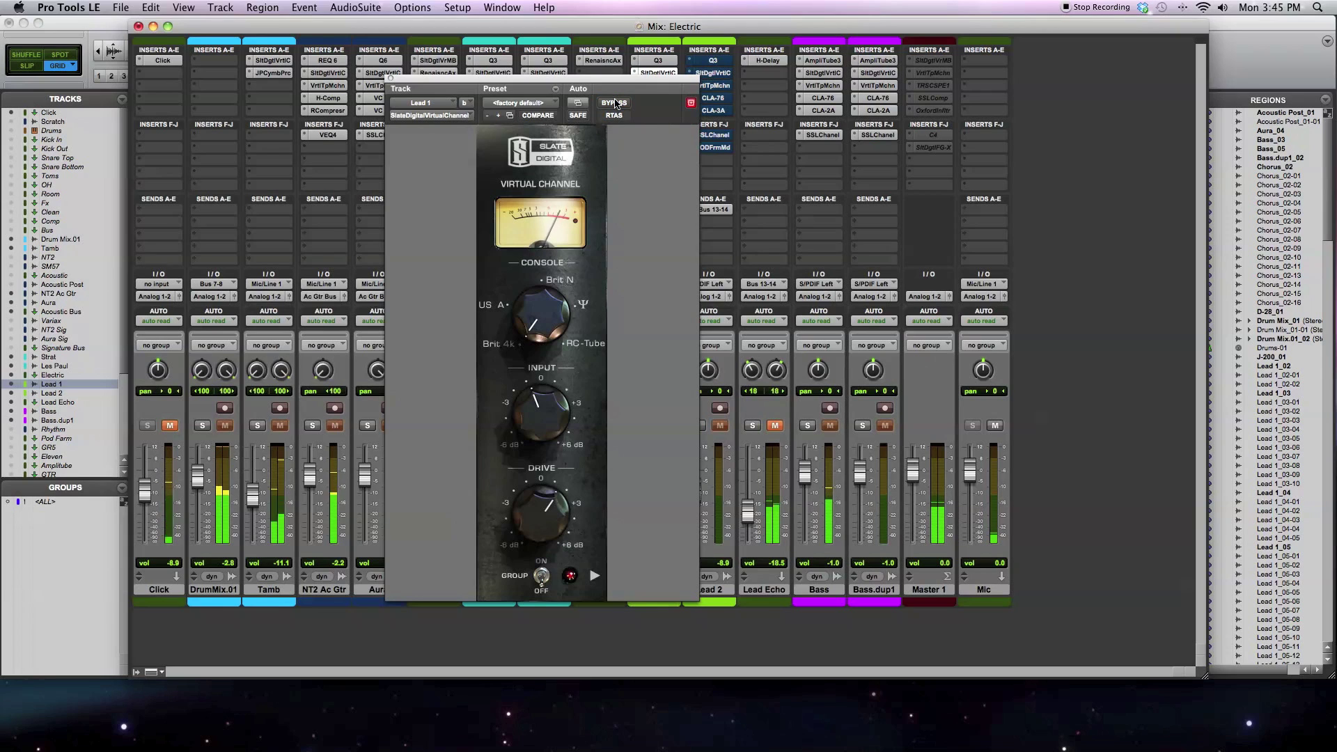
{"action": "left_click", "coordinate": [615, 103]}
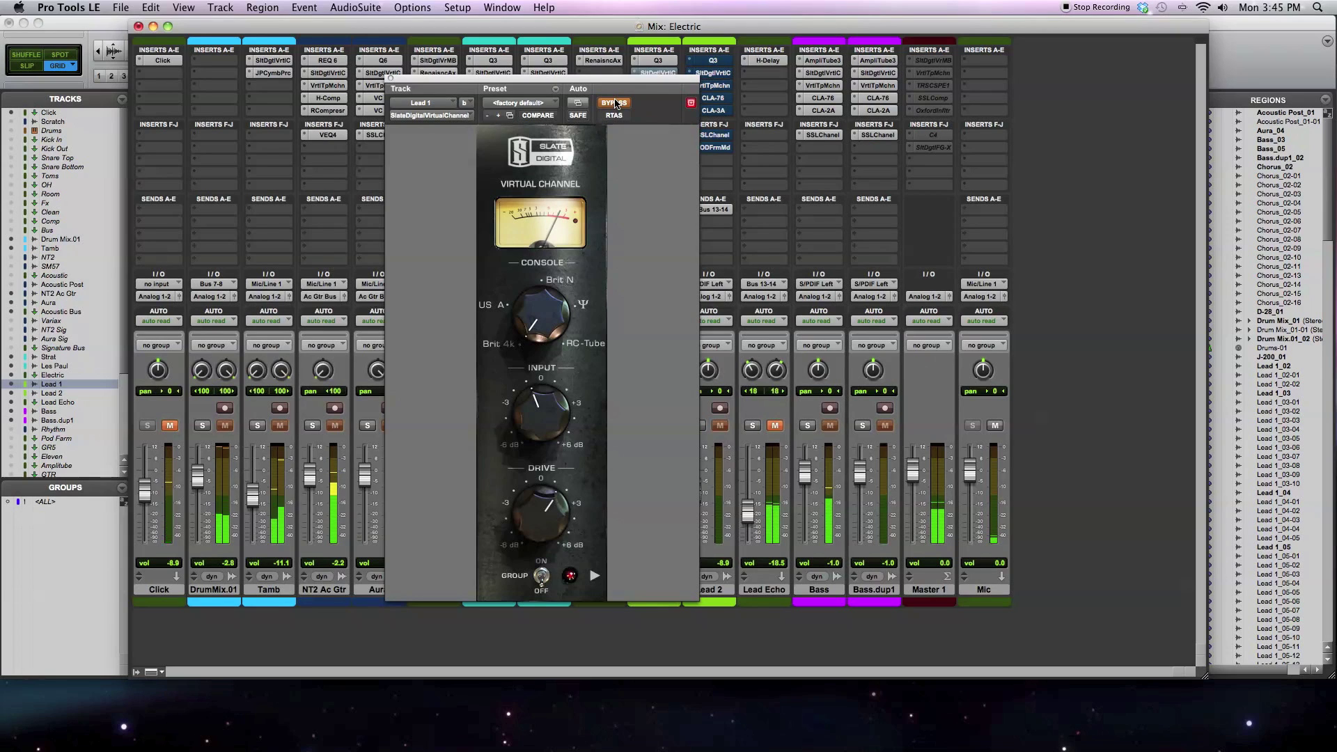
{"action": "left_click", "coordinate": [615, 103]}
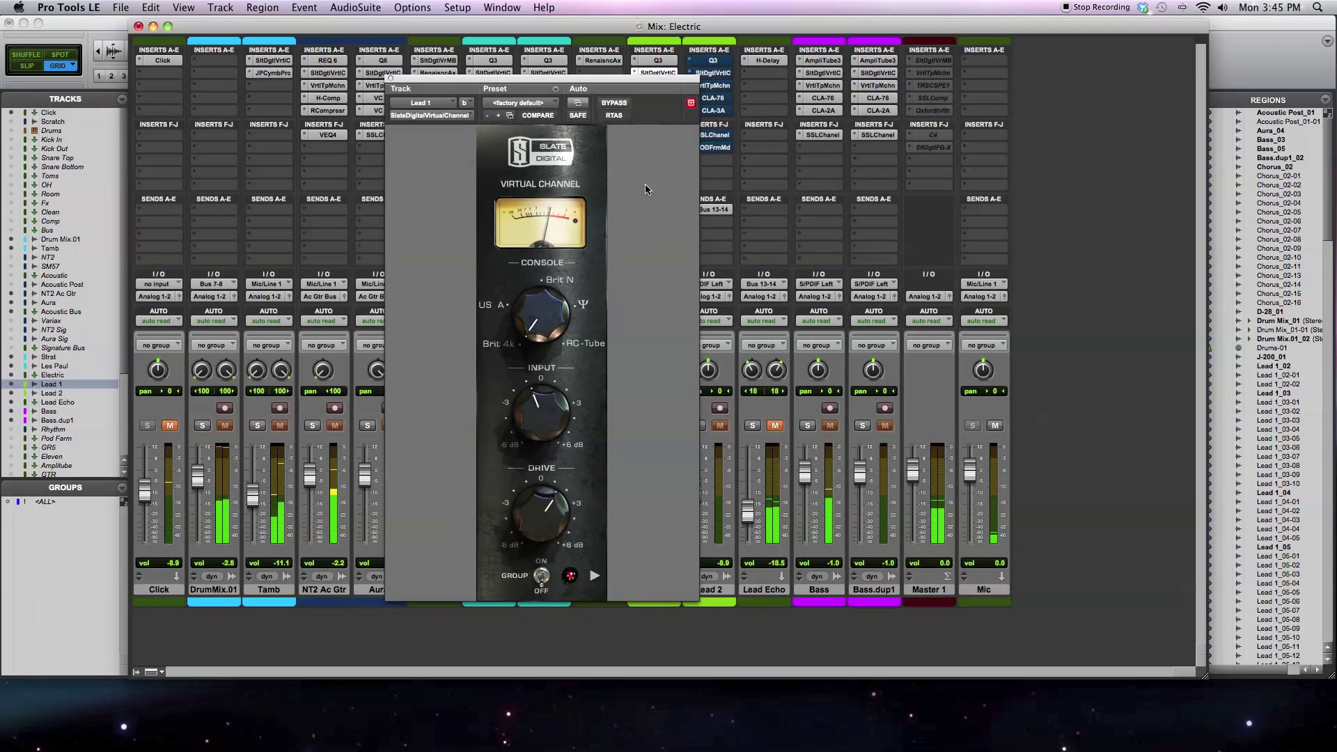
{"action": "left_click", "coordinate": [620, 102]}
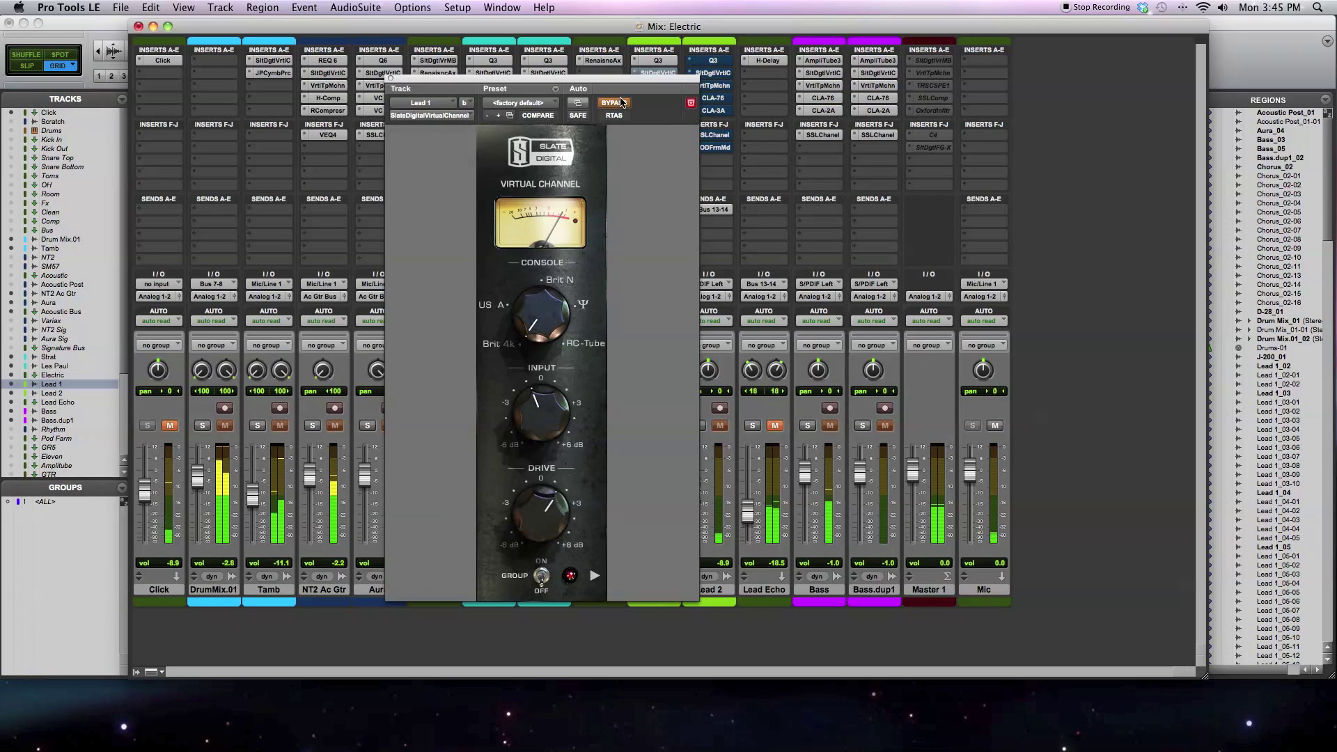
{"action": "left_click", "coordinate": [620, 102]}
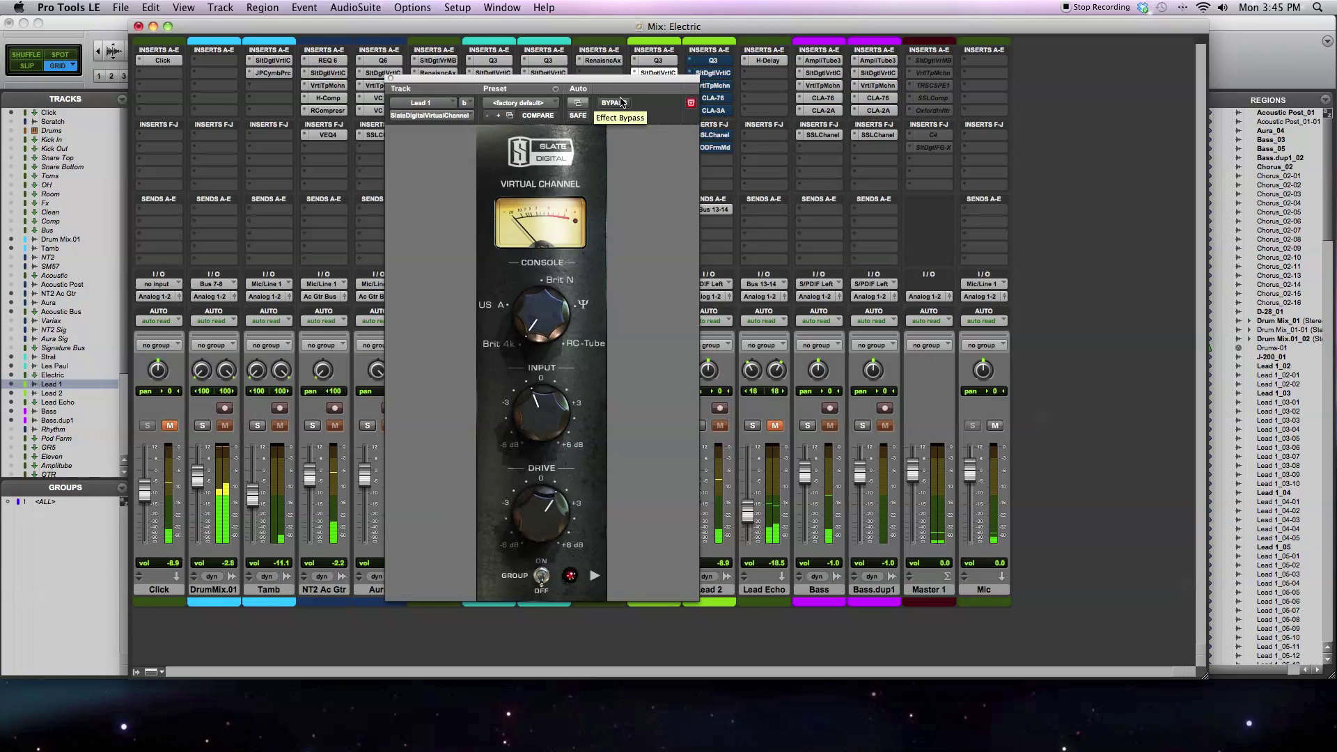
{"action": "left_click", "coordinate": [620, 102]}
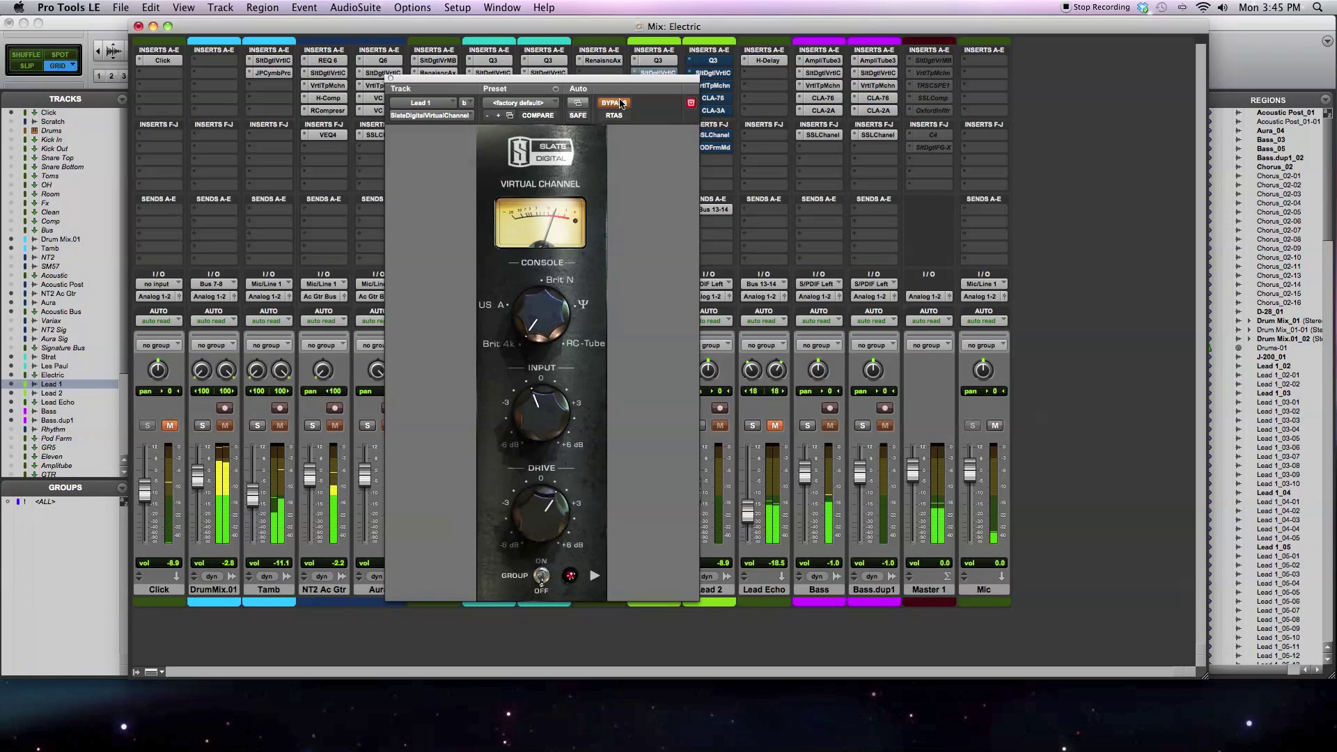
{"action": "left_click", "coordinate": [621, 104]}
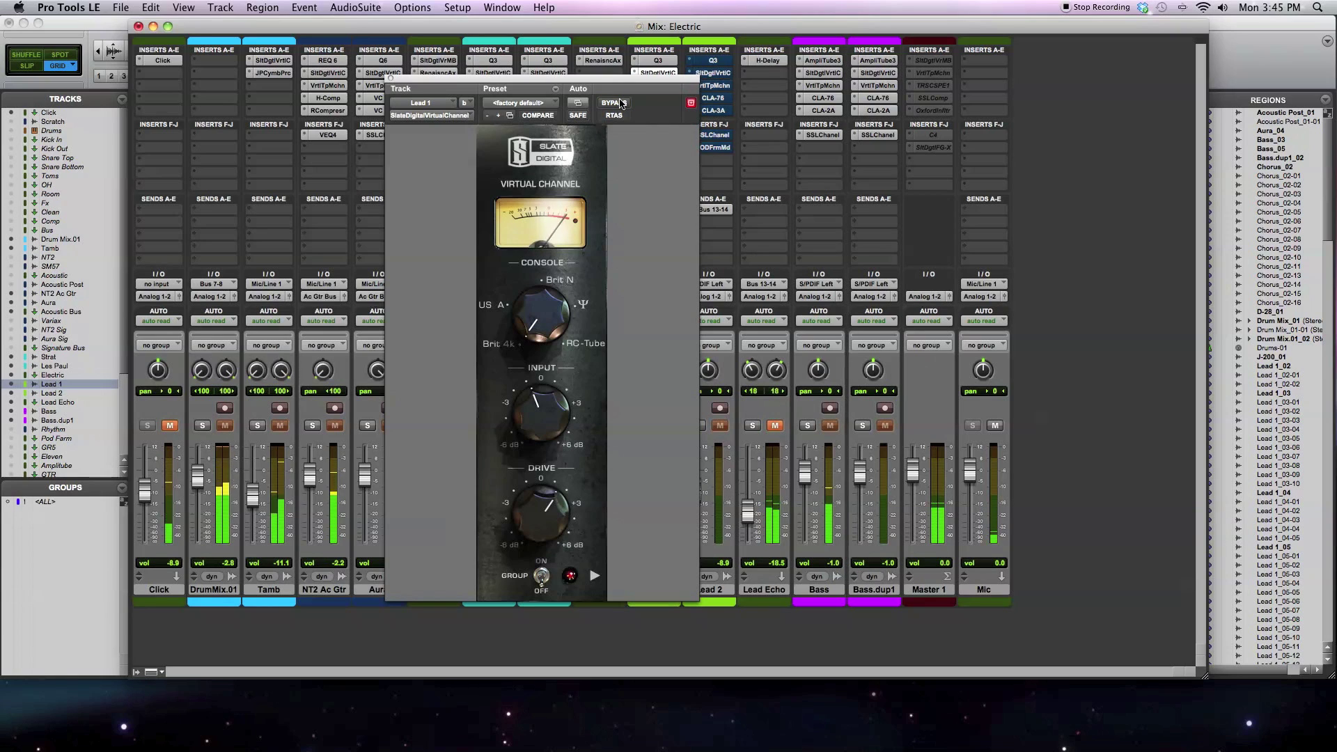
{"action": "left_click", "coordinate": [620, 104]}
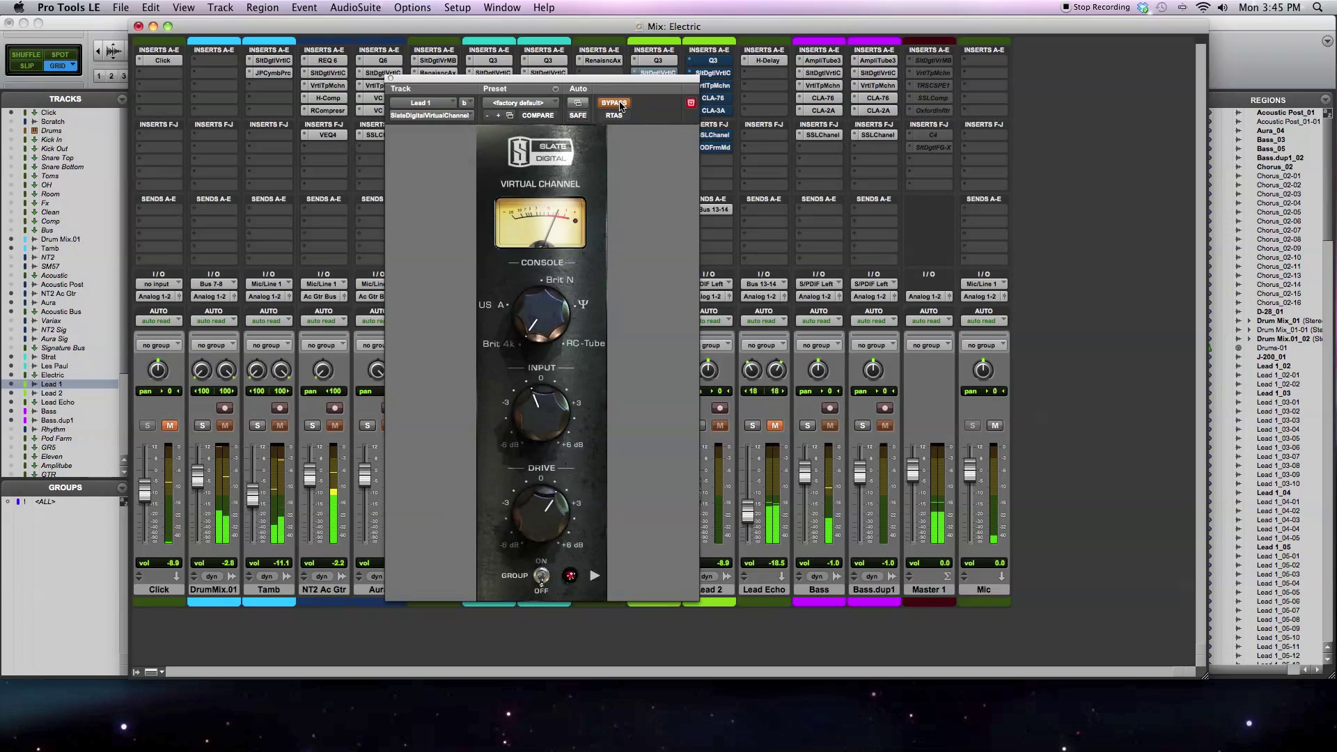
{"action": "left_click", "coordinate": [619, 103]}
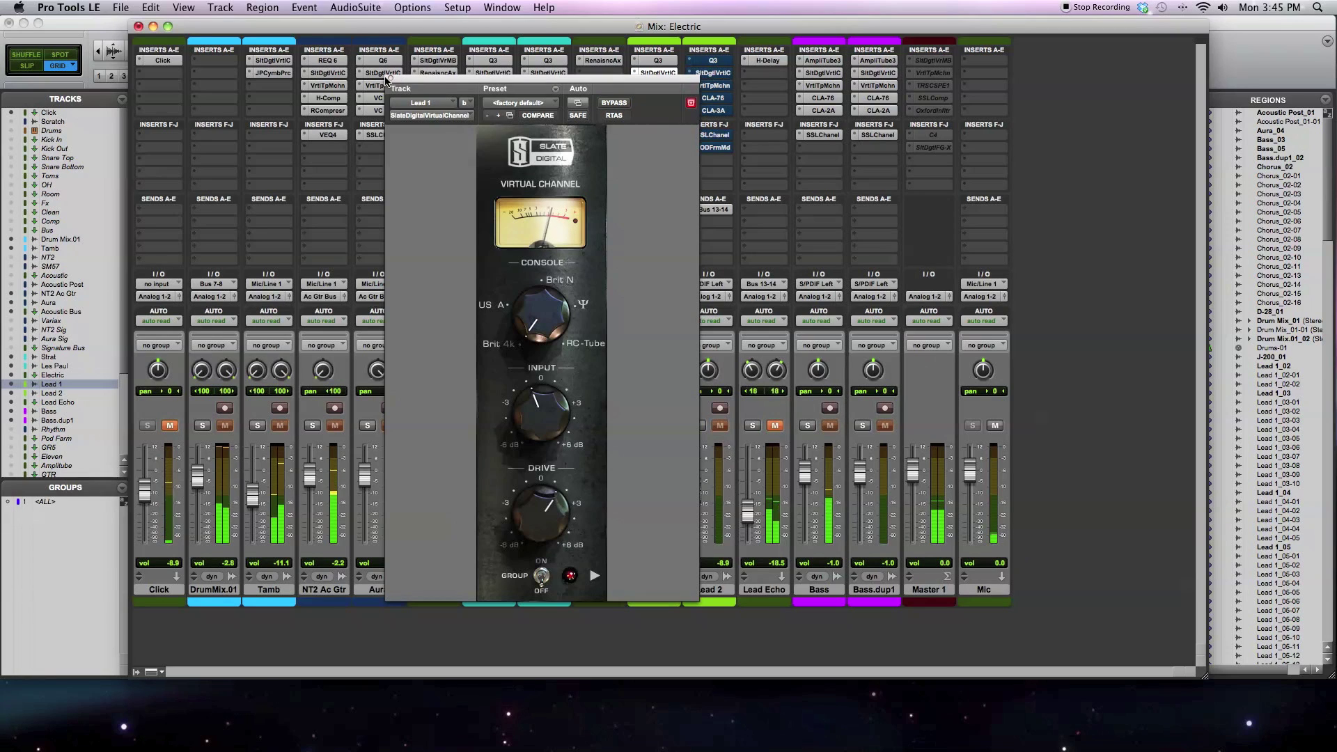
{"action": "left_click", "coordinate": [390, 79]}
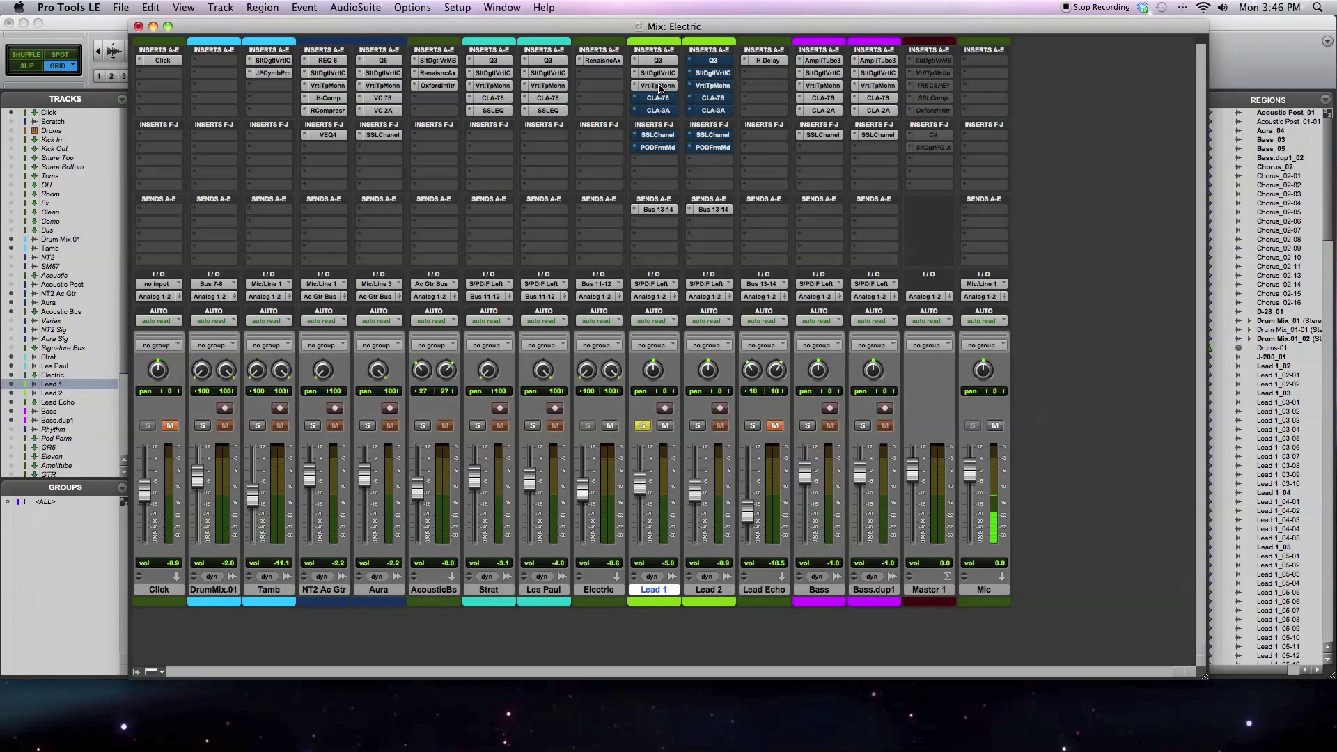
Step: Open Virtual Tape Machines on Lead 1 and review its calibration and noise reduction settings and the tape speed control
{"action": "left_click", "coordinate": [658, 86]}
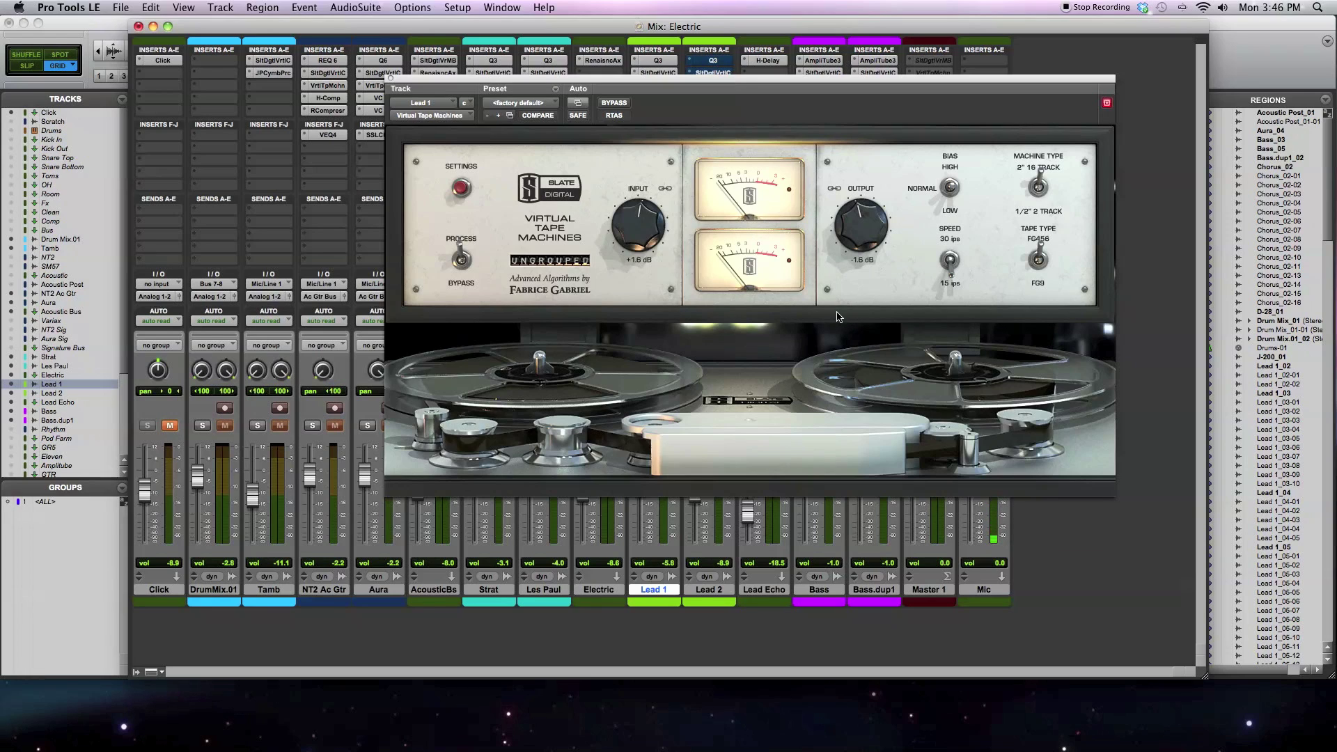
{"action": "left_click", "coordinate": [460, 188]}
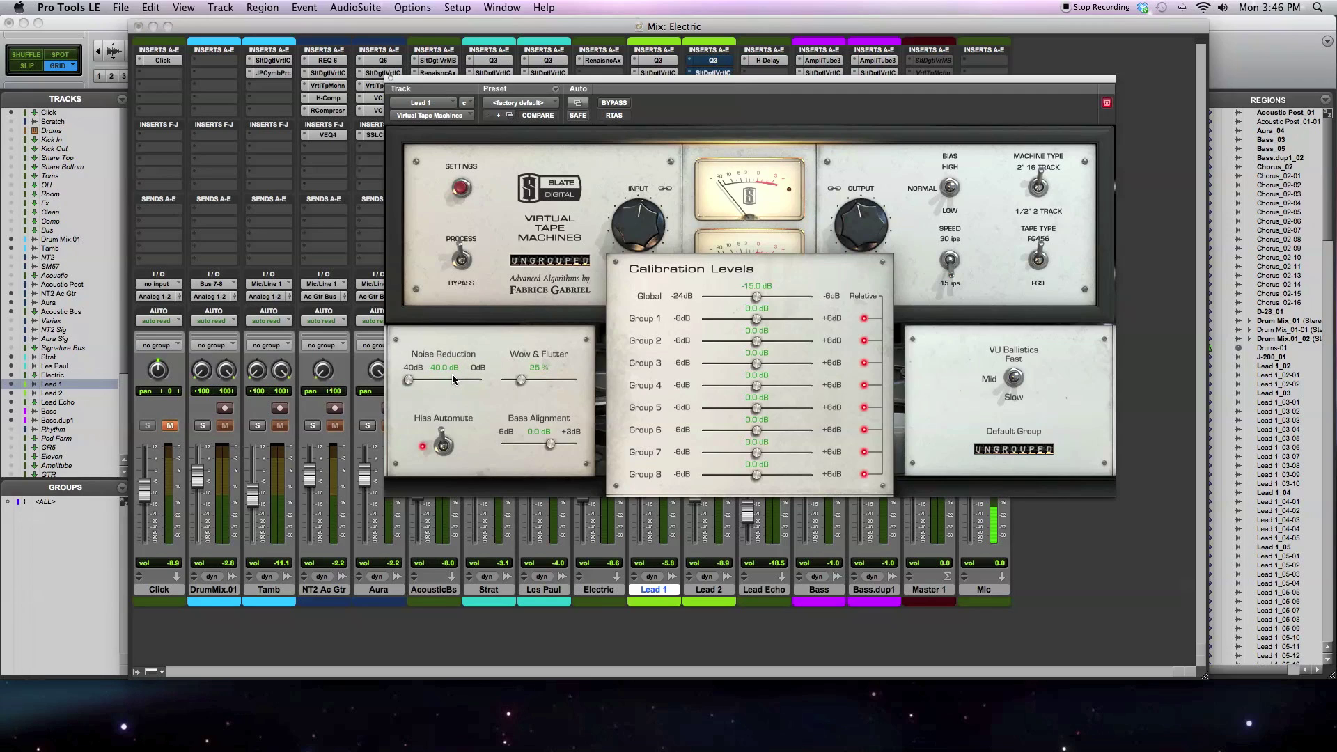
{"action": "left_click", "coordinate": [460, 189]}
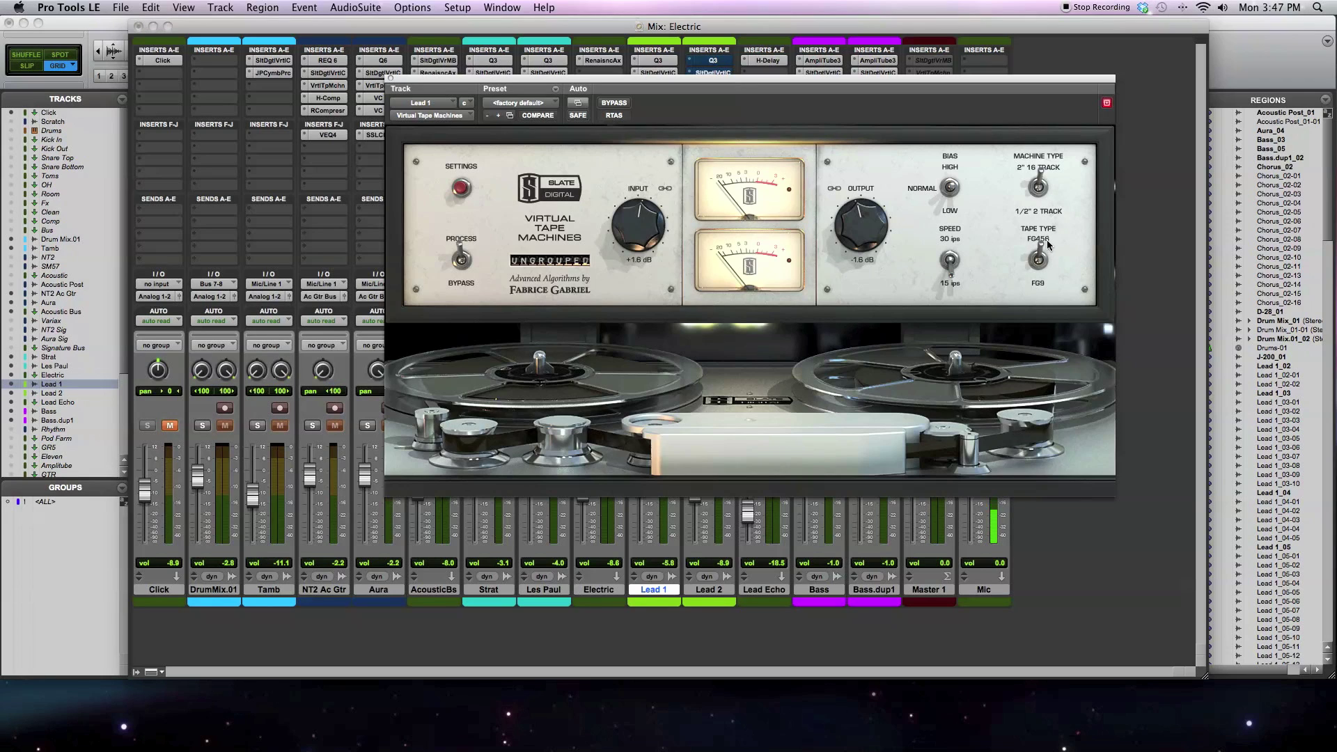
{"action": "left_click", "coordinate": [950, 261]}
Step: Play the selection and compare Lead 1 with Virtual Tape Machines bypassed and active, leaving the effect active
{"action": "left_click", "coordinate": [620, 105]}
{"action": "key", "text": "space"}
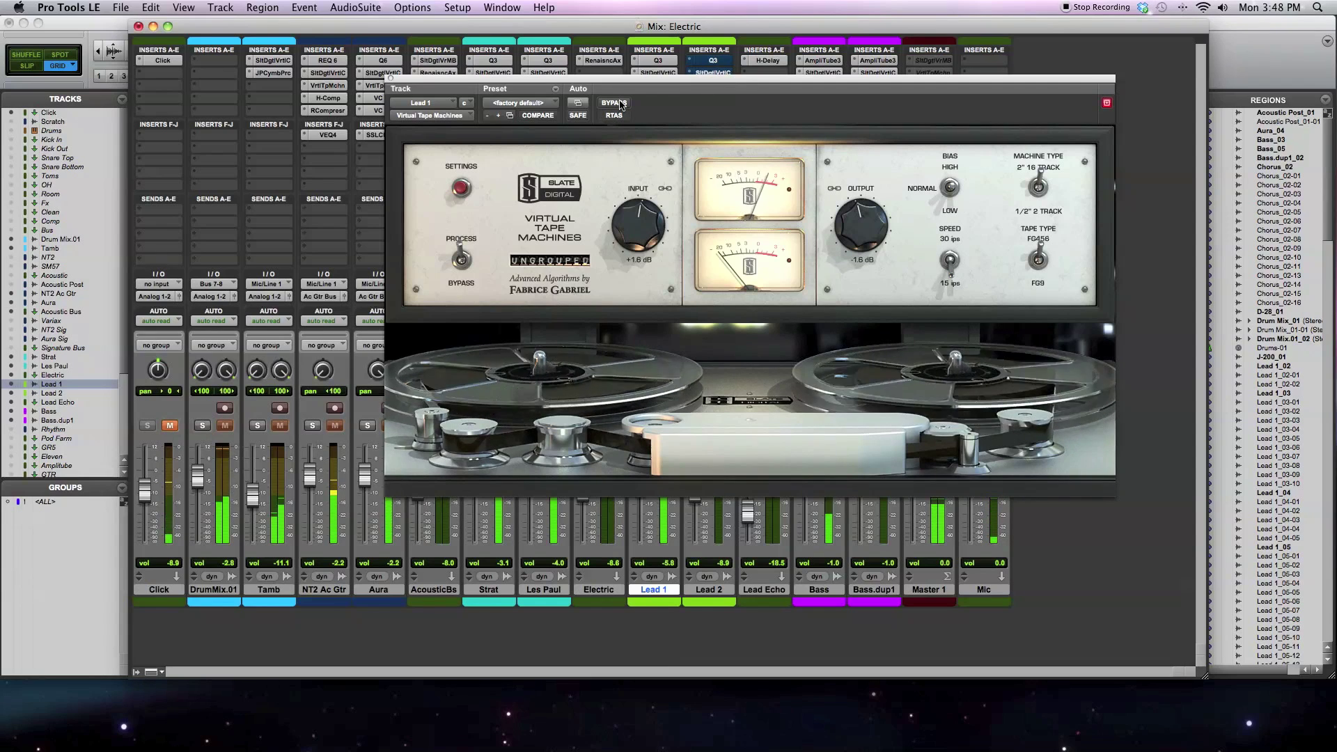
{"action": "left_click", "coordinate": [620, 103]}
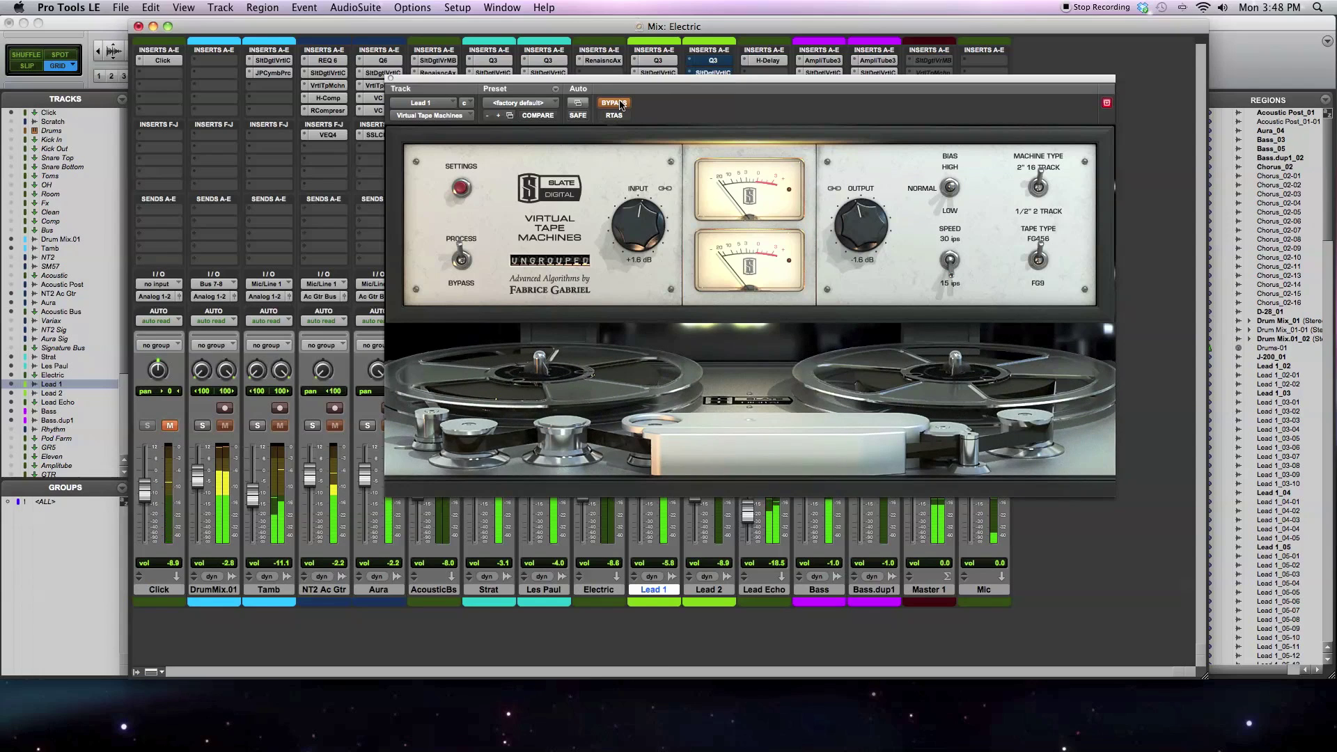
{"action": "left_click", "coordinate": [619, 103]}
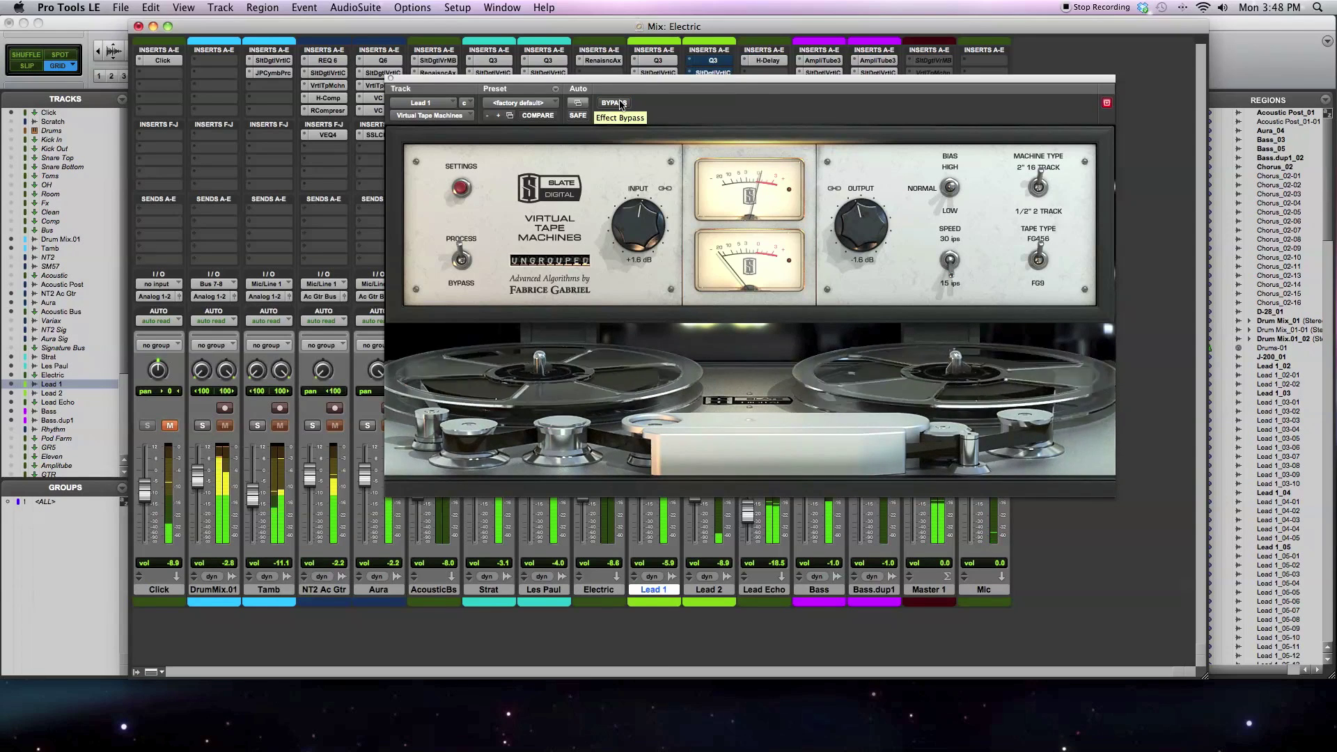
{"action": "left_click", "coordinate": [620, 104]}
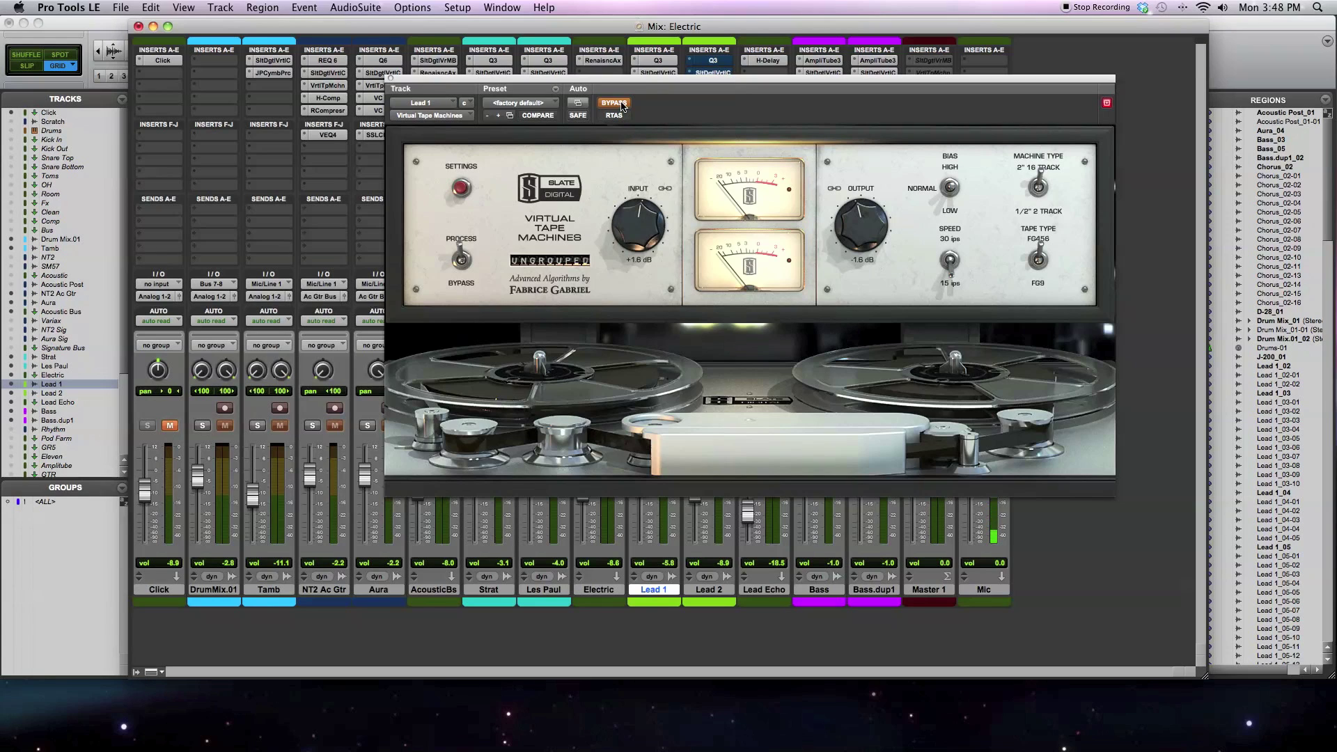
{"action": "key", "text": "space"}
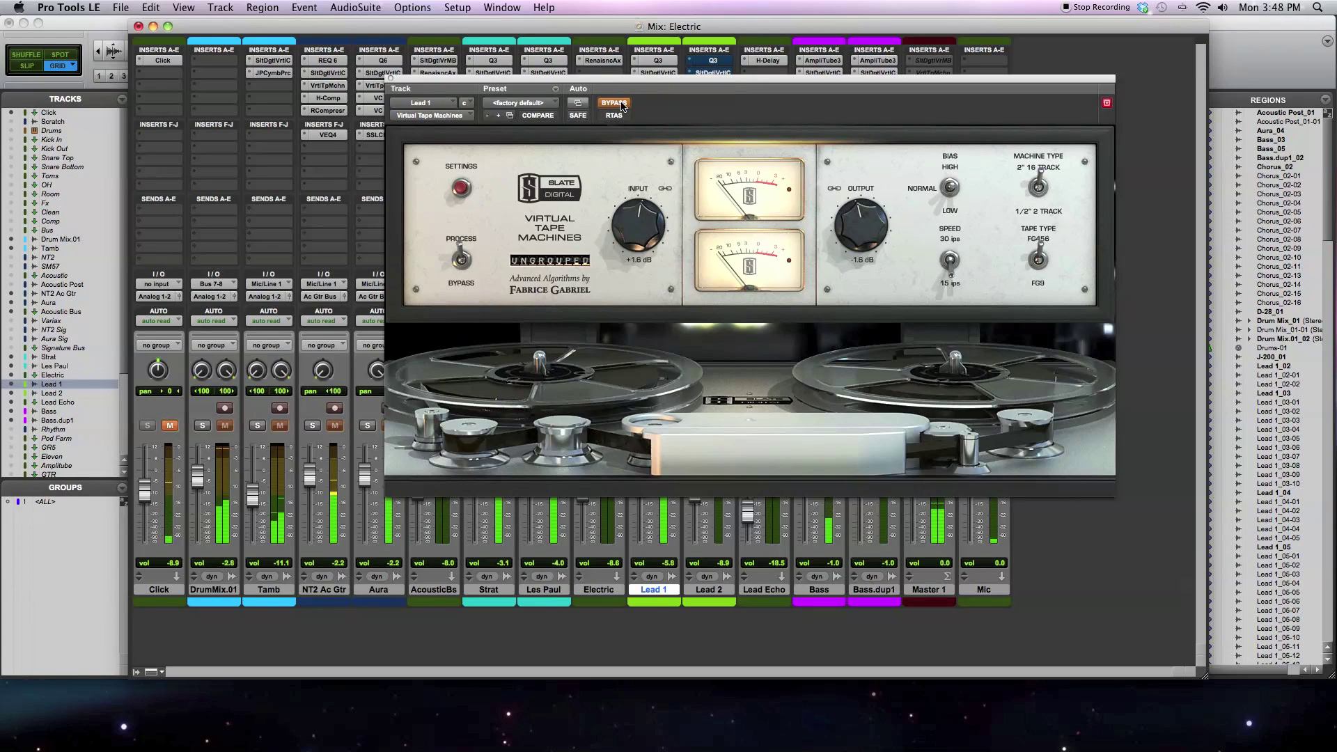
{"action": "left_click", "coordinate": [622, 105]}
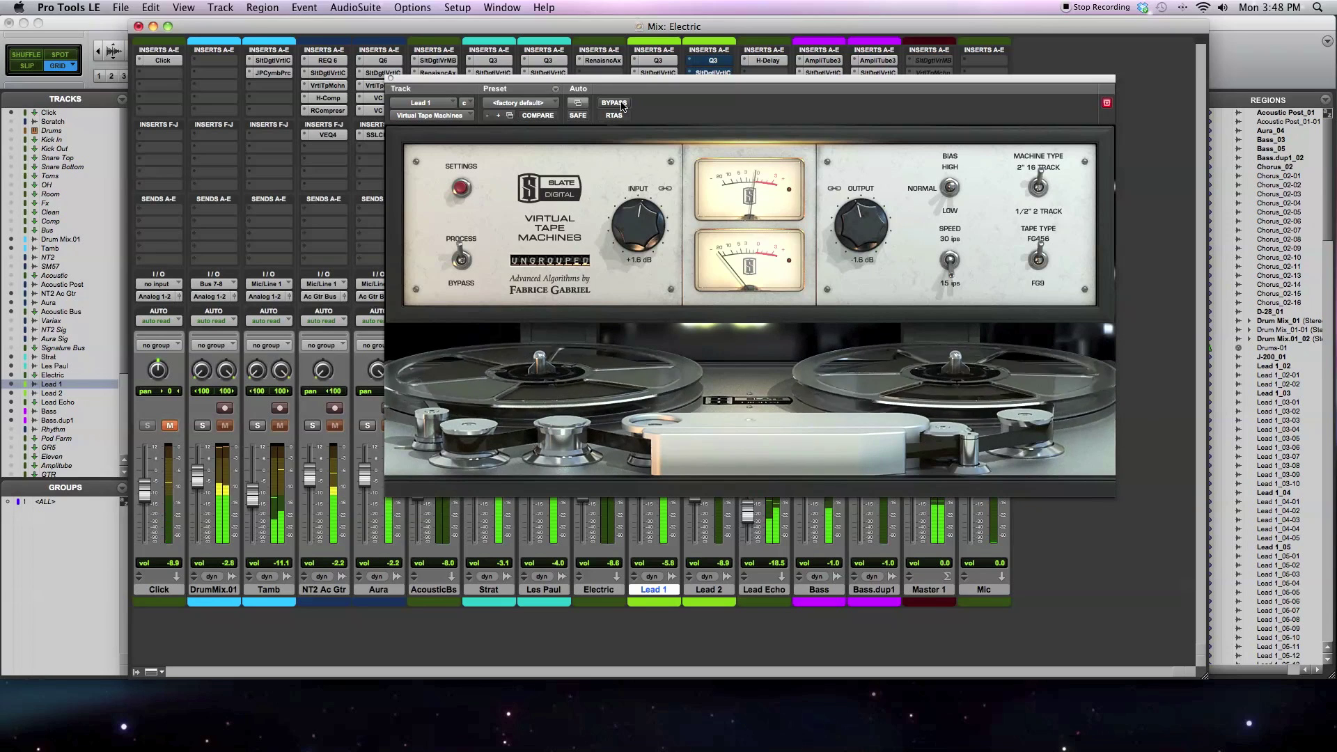
{"action": "left_click", "coordinate": [622, 105]}
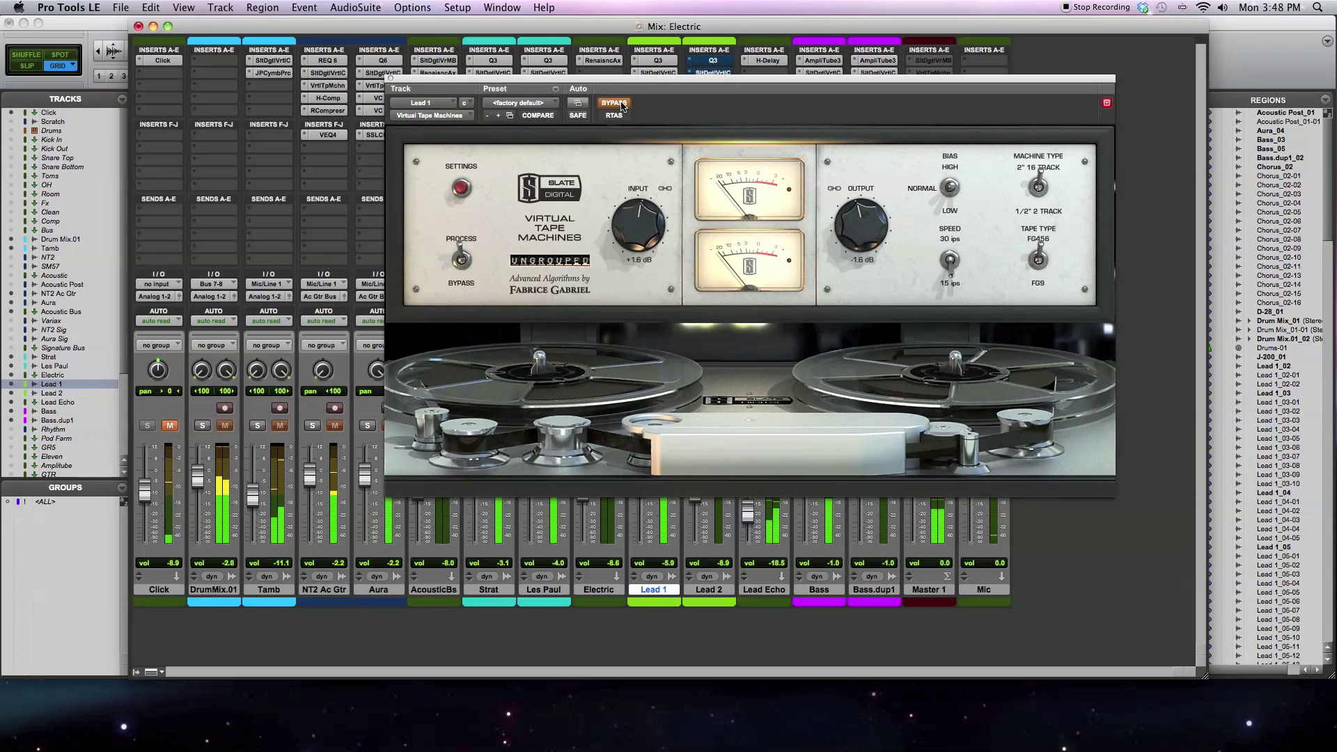
{"action": "left_click", "coordinate": [622, 105]}
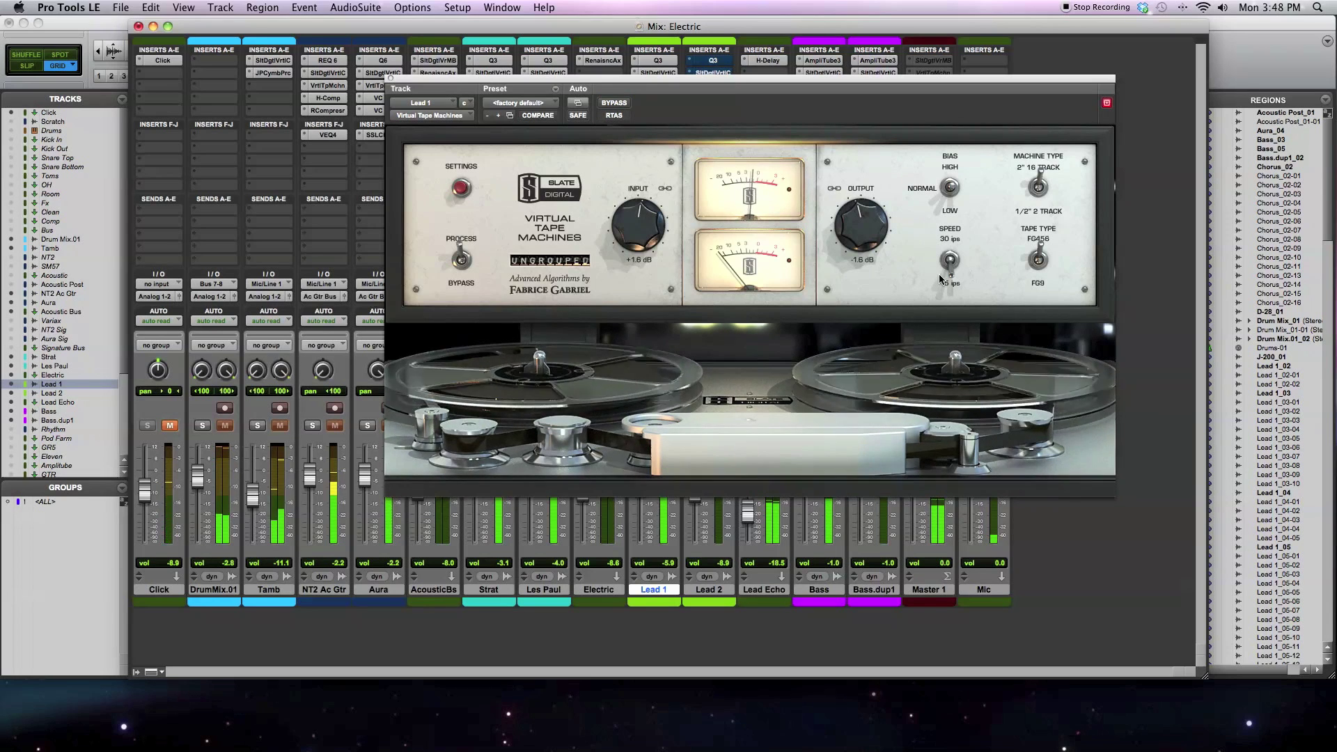
Step: Compare the 15 ips and 30 ips tape speeds on Lead 1 during playback, and close Virtual Tape Machines
{"action": "left_click", "coordinate": [950, 262]}
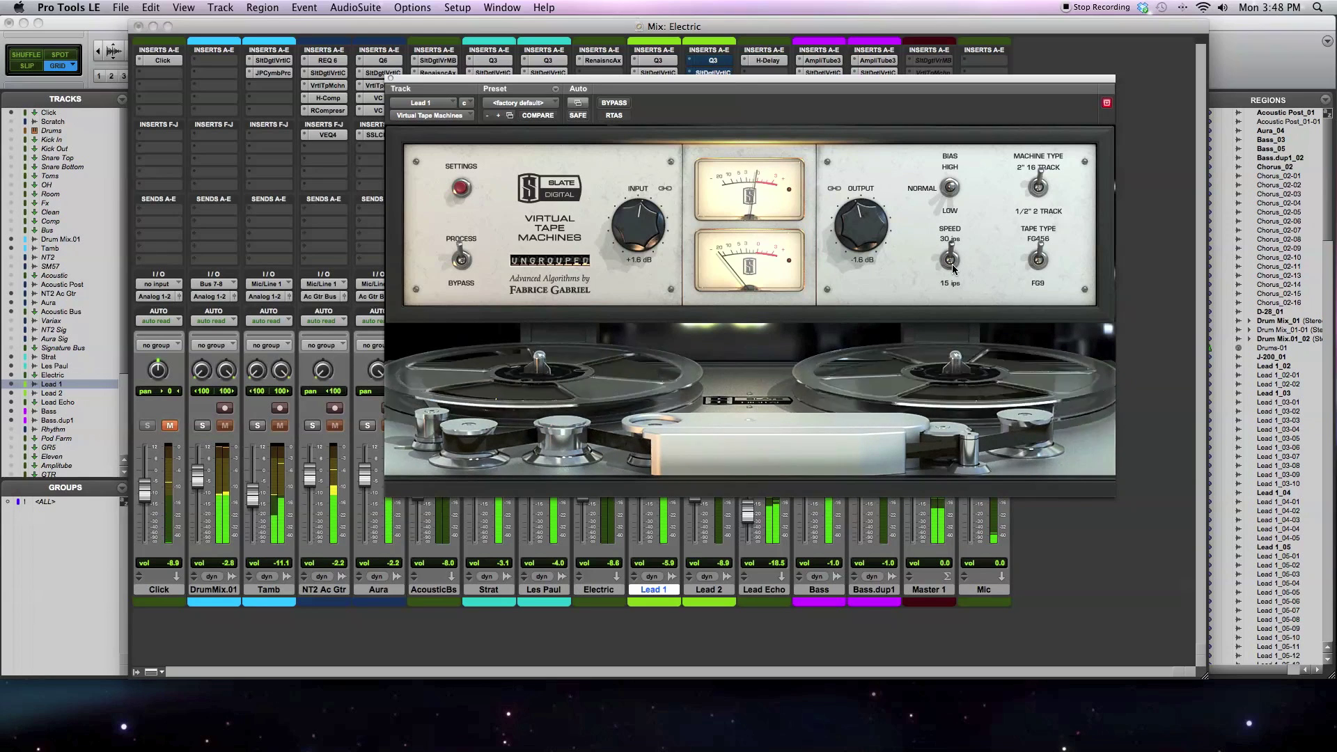
{"action": "left_click", "coordinate": [951, 262]}
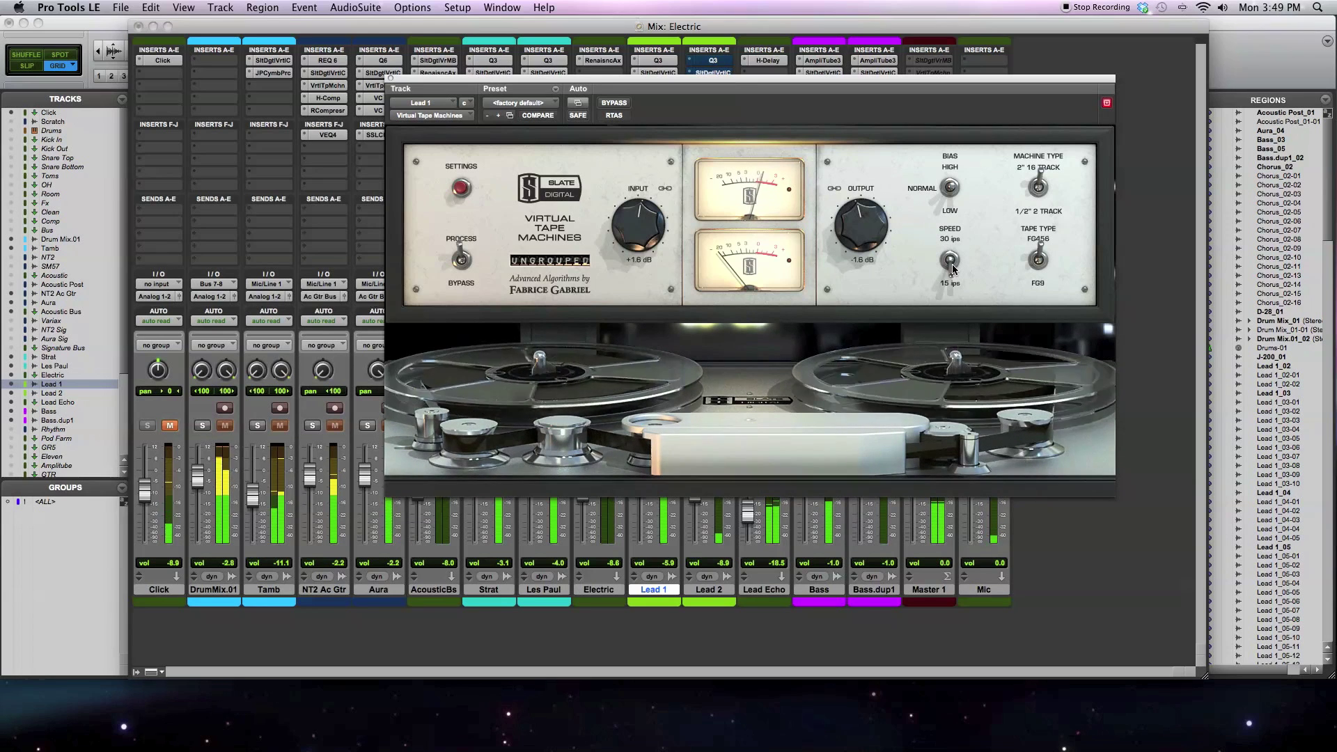
{"action": "left_click", "coordinate": [391, 78]}
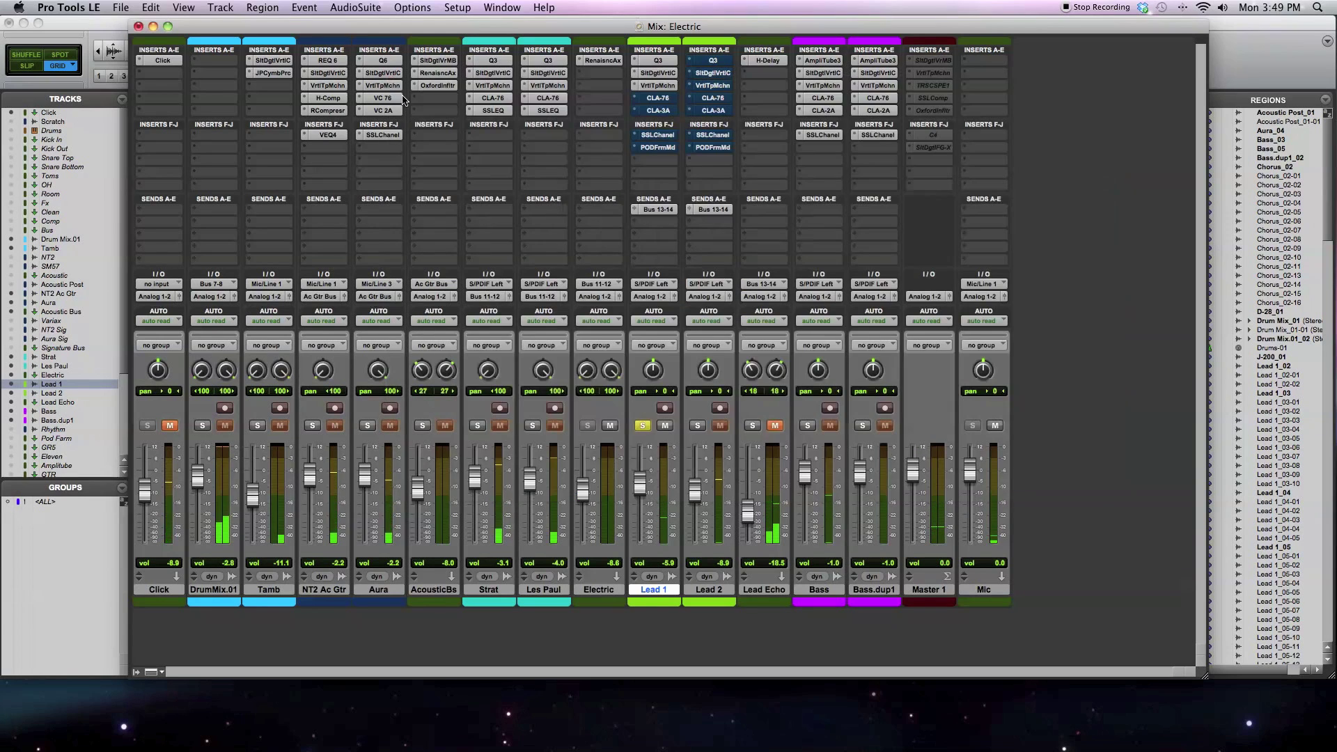
Step: Open the CLA-76 on Lead 1 with bypass off, clear its clip light, and review the input, output, attack and release controls
{"action": "left_click", "coordinate": [662, 99]}
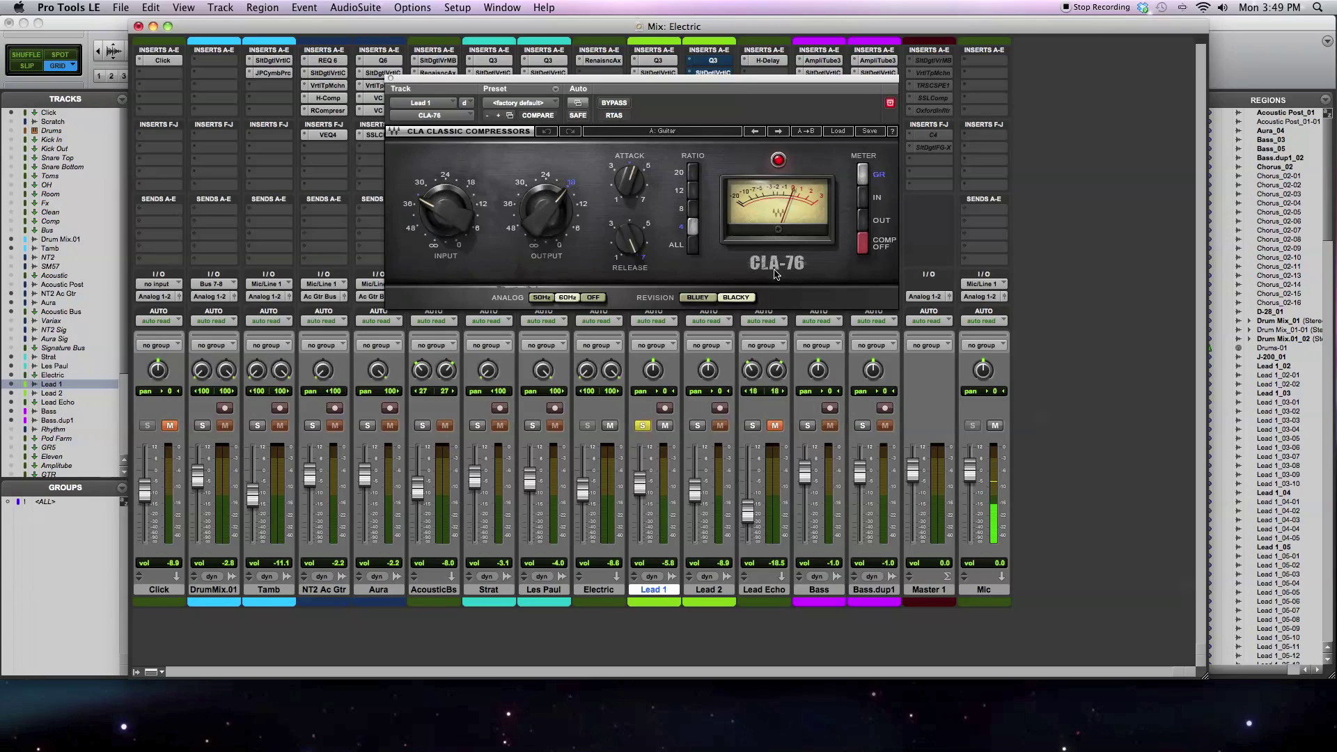
{"action": "left_click", "coordinate": [779, 161]}
{"action": "left_click_drag", "start_coordinate": [441, 206], "coordinate": [450, 183]}
{"action": "mouse_move", "coordinate": [555, 219]}
{"action": "mouse_move", "coordinate": [461, 225]}
{"action": "left_click", "coordinate": [632, 246]}
{"action": "left_click", "coordinate": [632, 184]}
Step: Compare the CLA-76's Bluey and Blacky revisions, return to Blacky, and review the attack and release settings
{"action": "left_click", "coordinate": [705, 299]}
{"action": "left_click", "coordinate": [699, 298]}
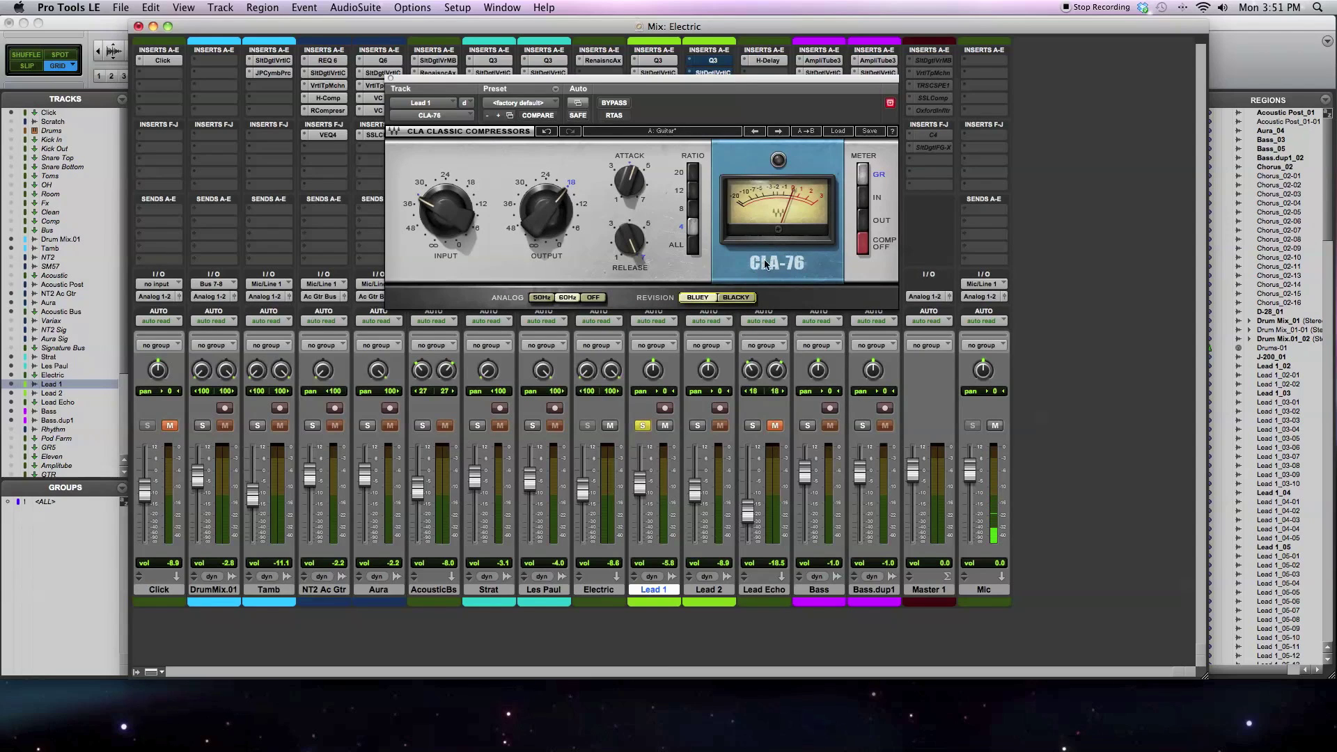
{"action": "left_click", "coordinate": [741, 298]}
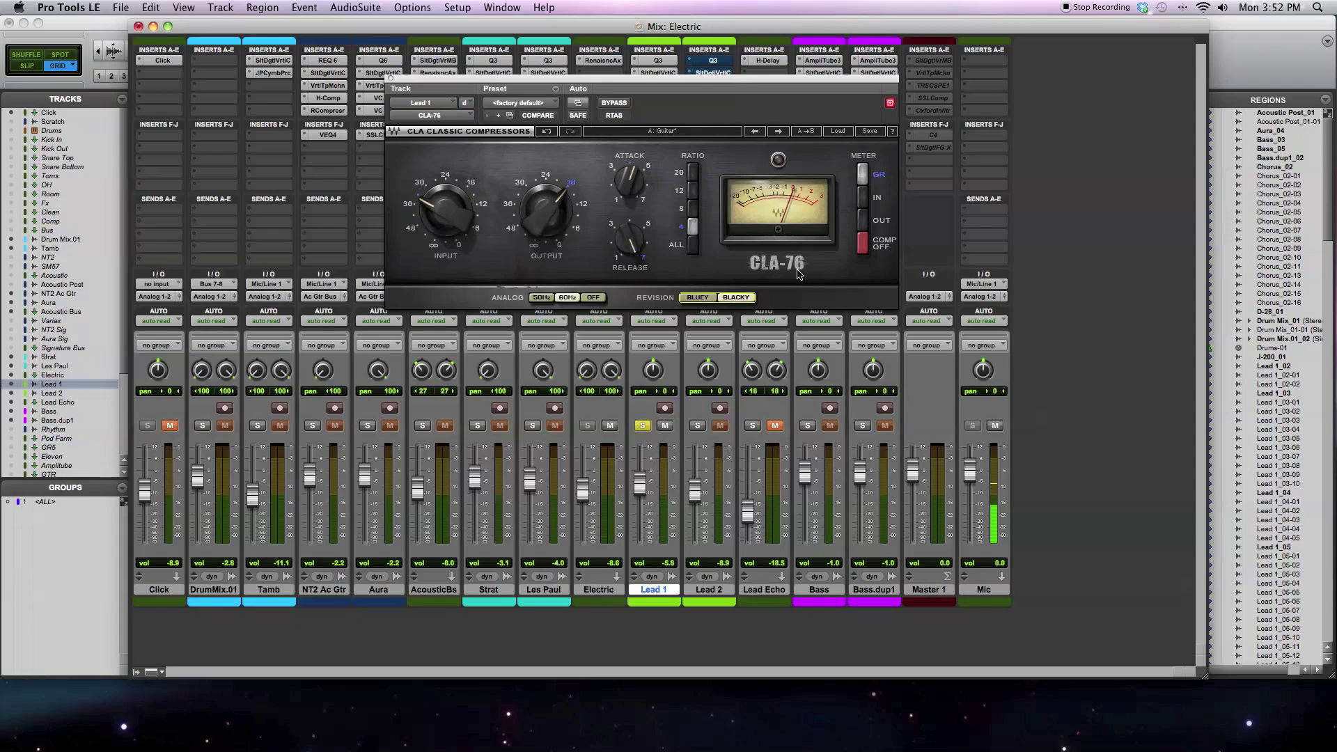
{"action": "mouse_move", "coordinate": [637, 199]}
{"action": "mouse_move", "coordinate": [631, 245]}
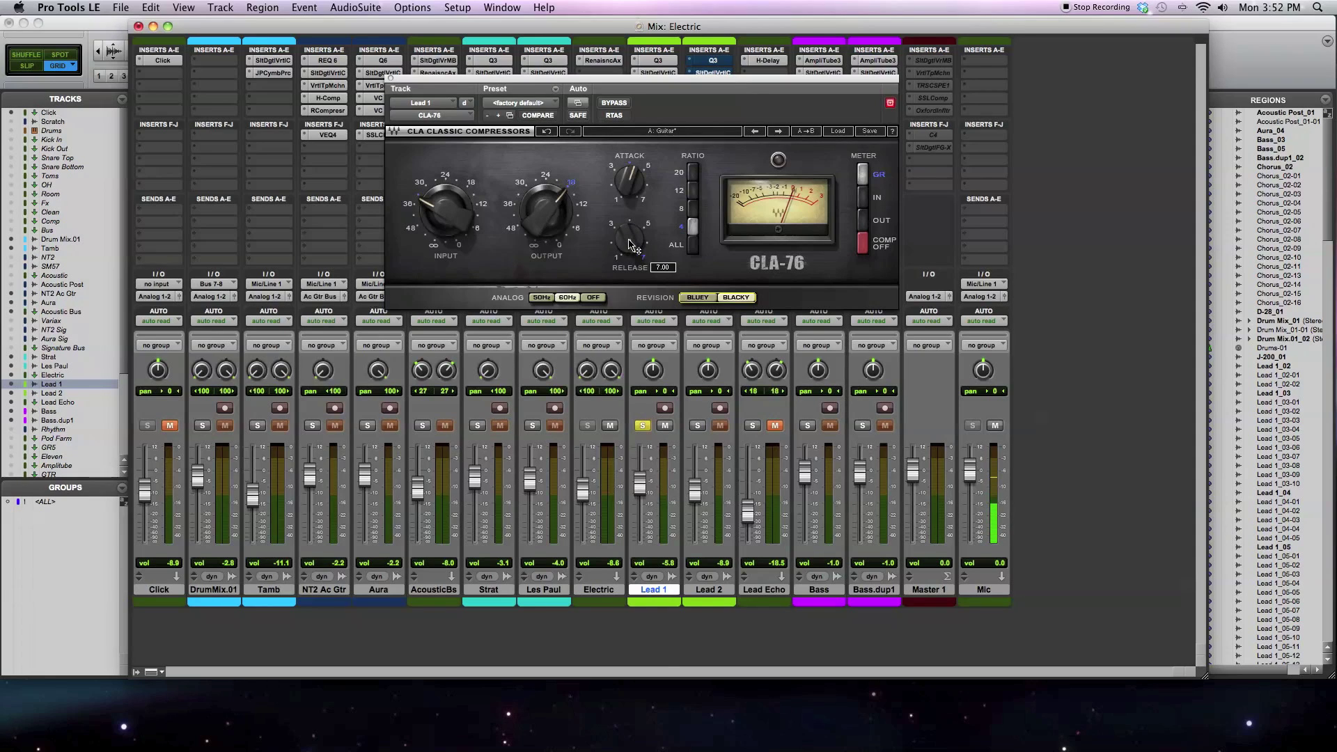
Step: Play the selection and compare Lead 1 with the CLA-76 bypassed and active, leave it active, and close the plug-in
{"action": "left_click", "coordinate": [616, 103]}
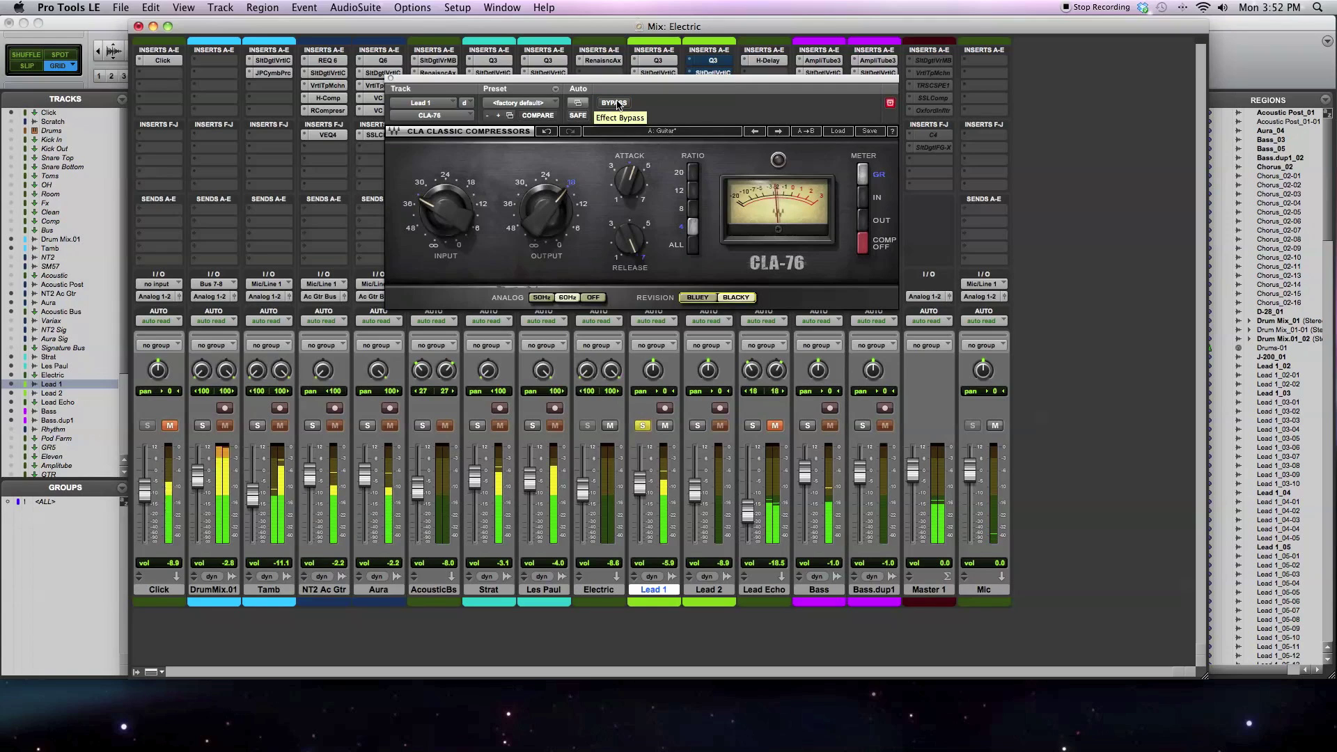
{"action": "left_click", "coordinate": [616, 103]}
{"action": "left_click", "coordinate": [616, 103]}
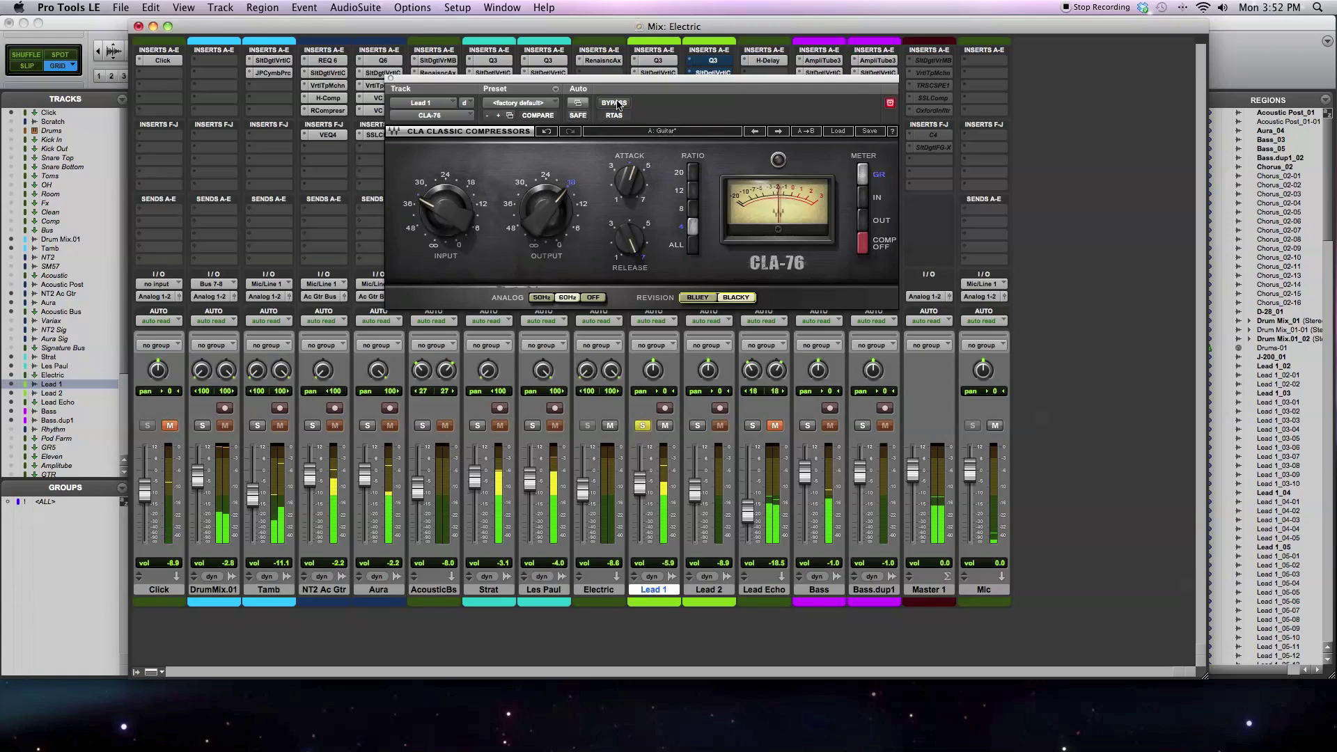
{"action": "left_click", "coordinate": [616, 103]}
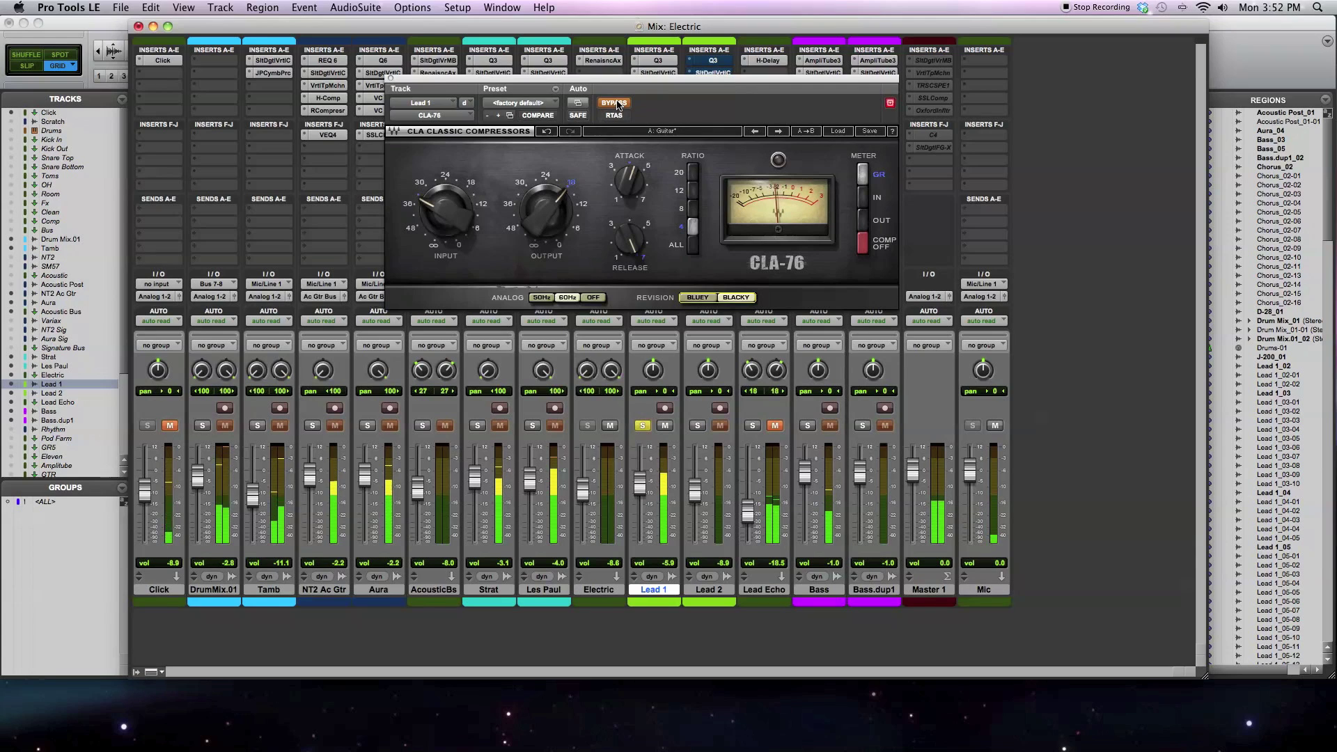
{"action": "left_click", "coordinate": [616, 103]}
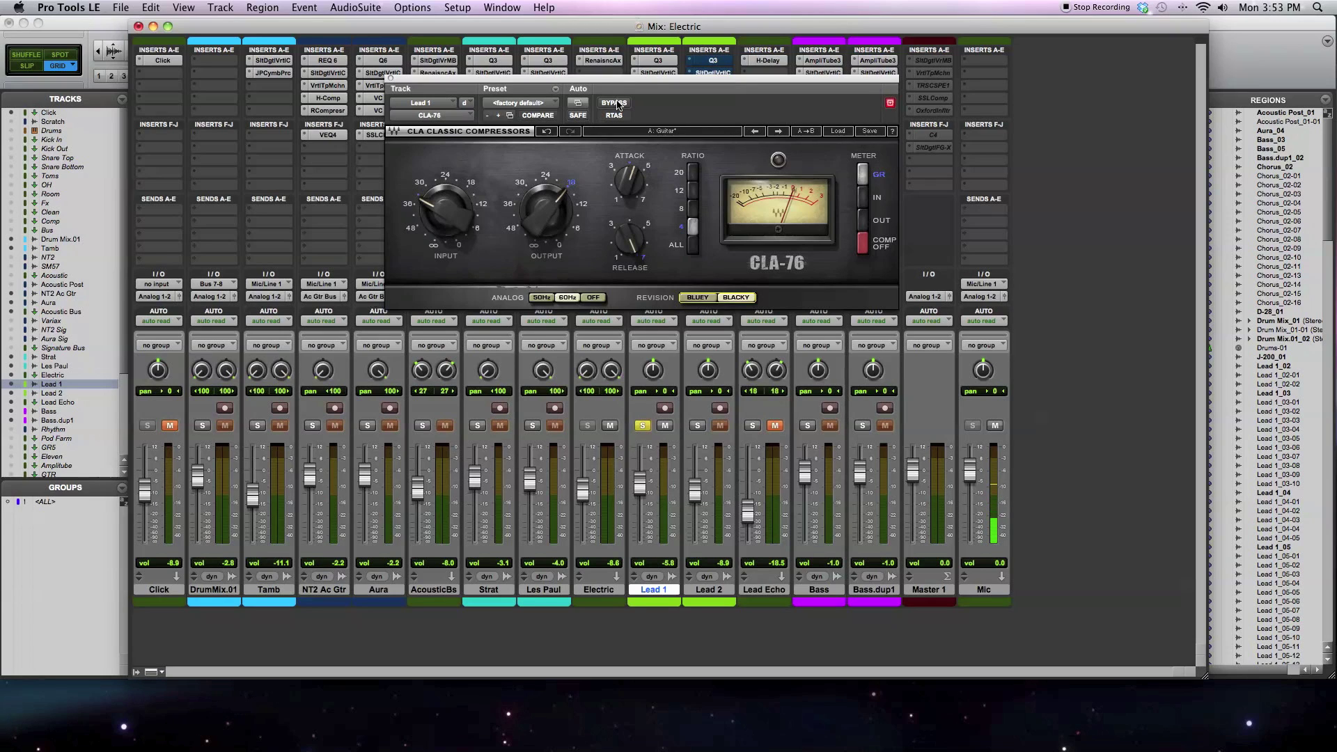
{"action": "left_click", "coordinate": [615, 103]}
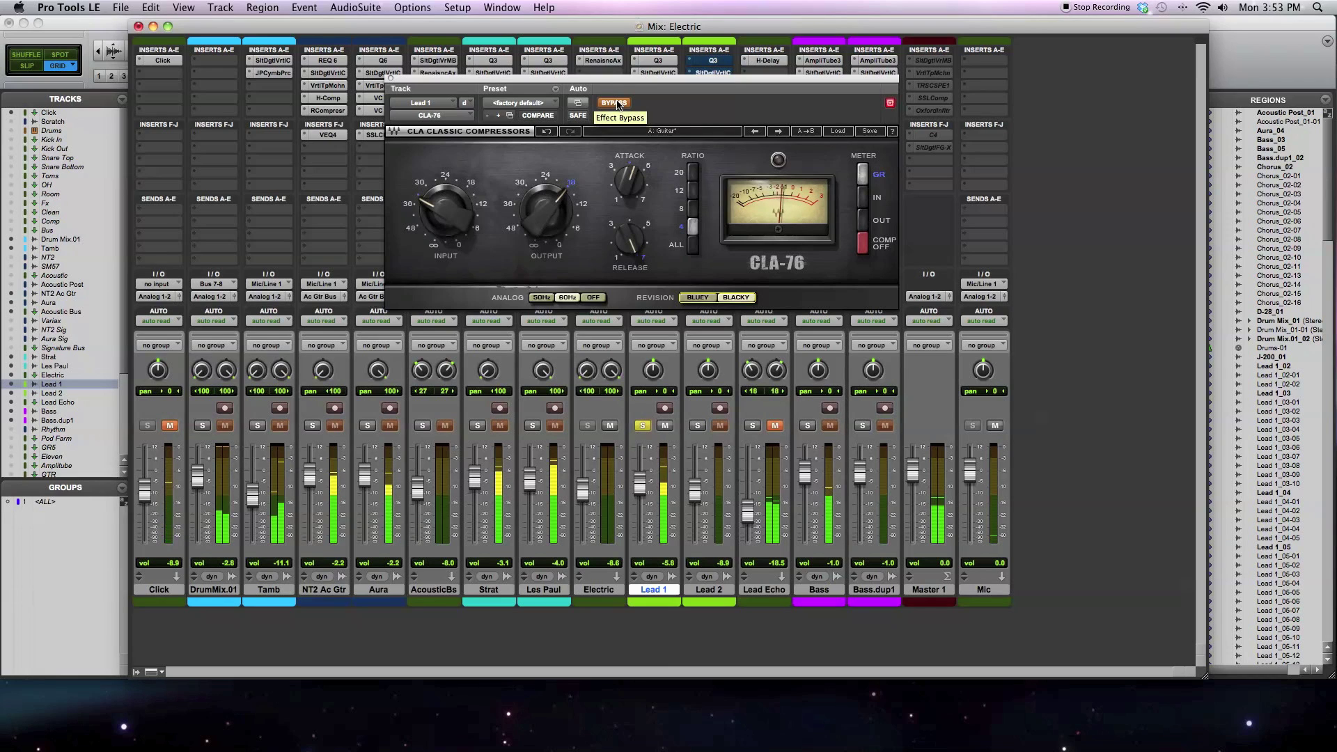
{"action": "left_click", "coordinate": [616, 103]}
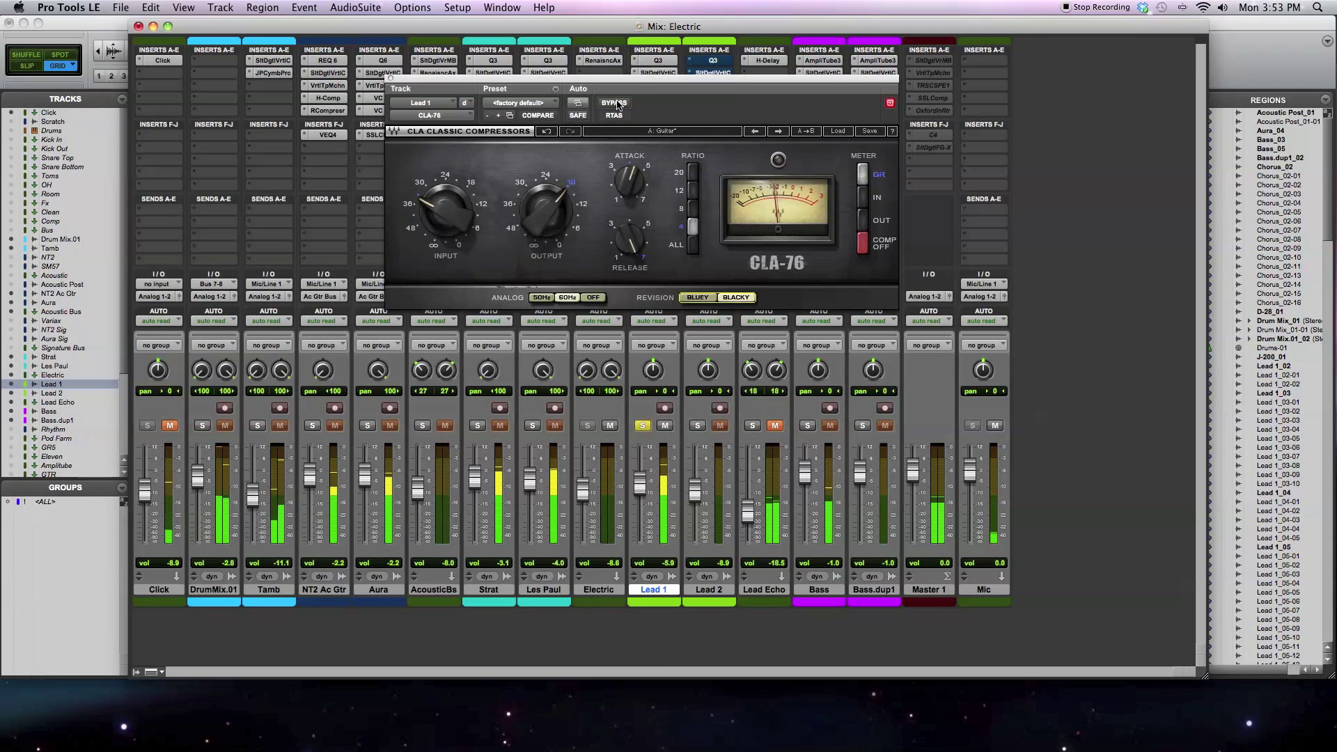
{"action": "left_click", "coordinate": [616, 103]}
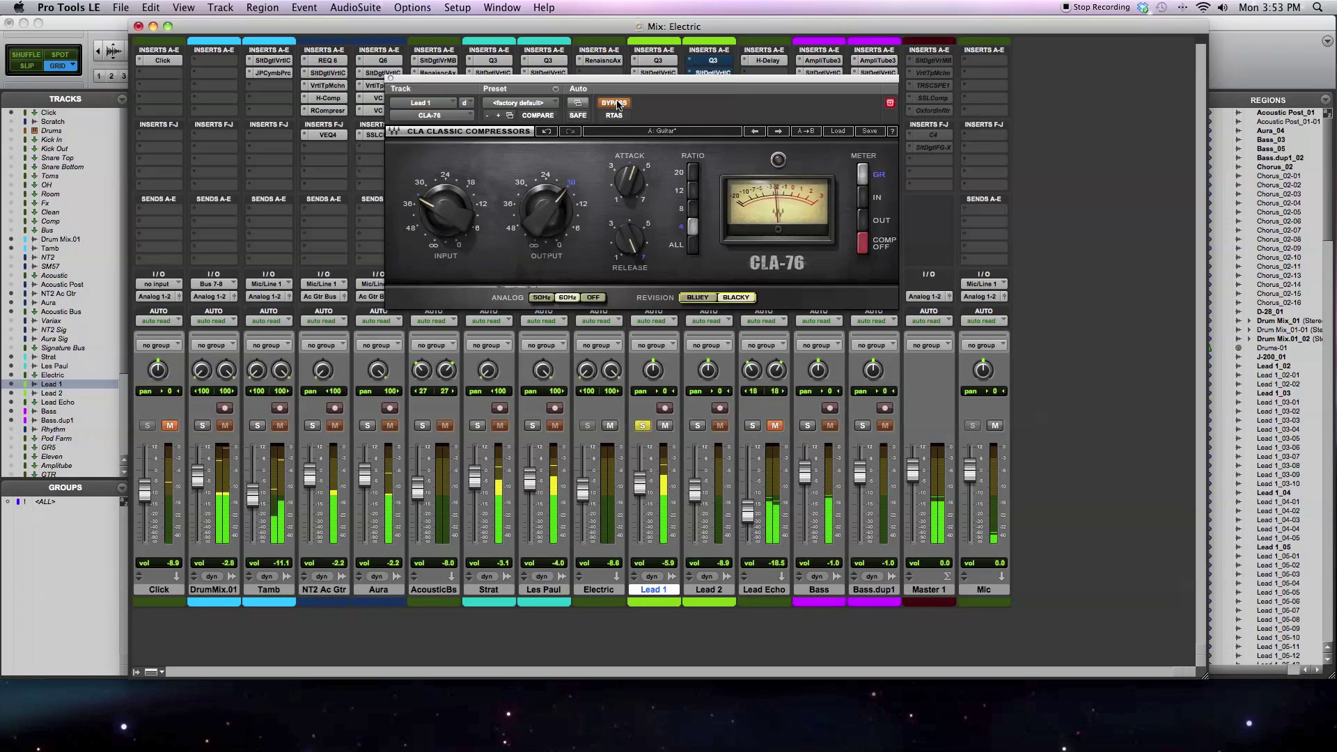
{"action": "left_click", "coordinate": [616, 103]}
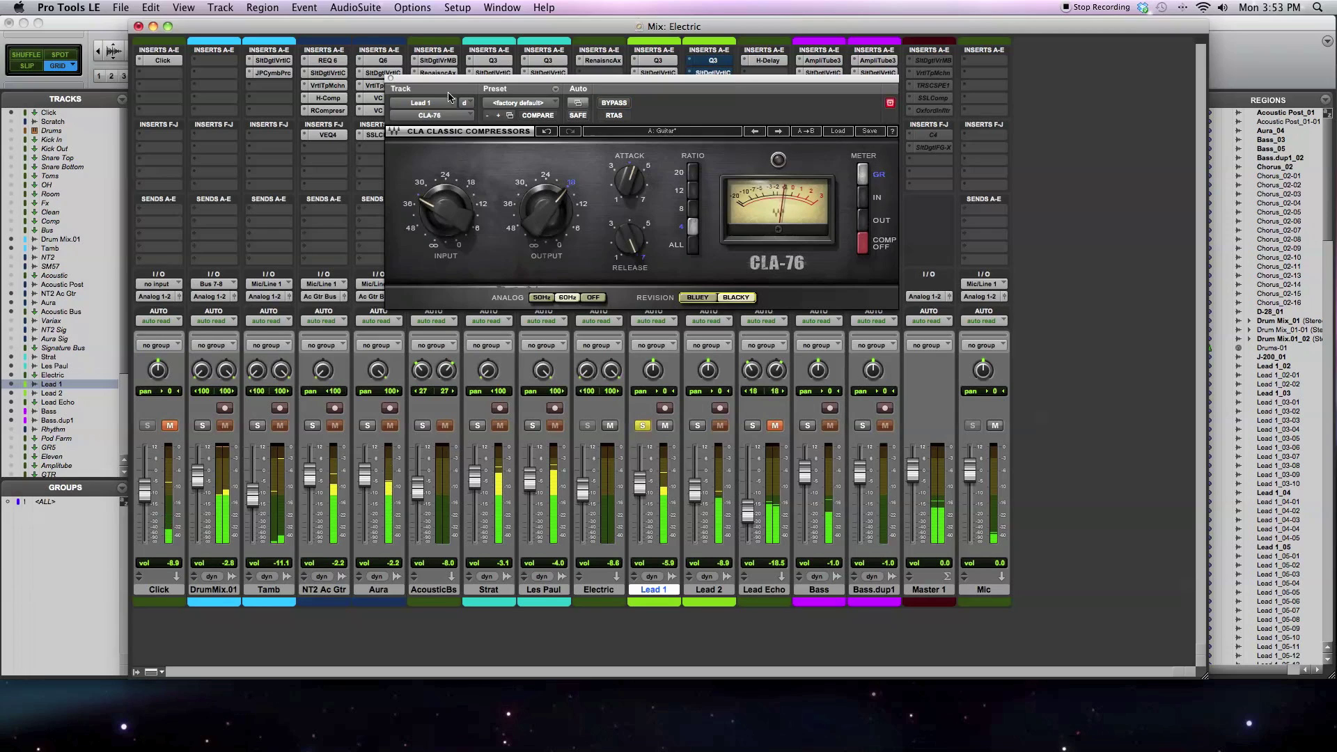
{"action": "left_click", "coordinate": [674, 97]}
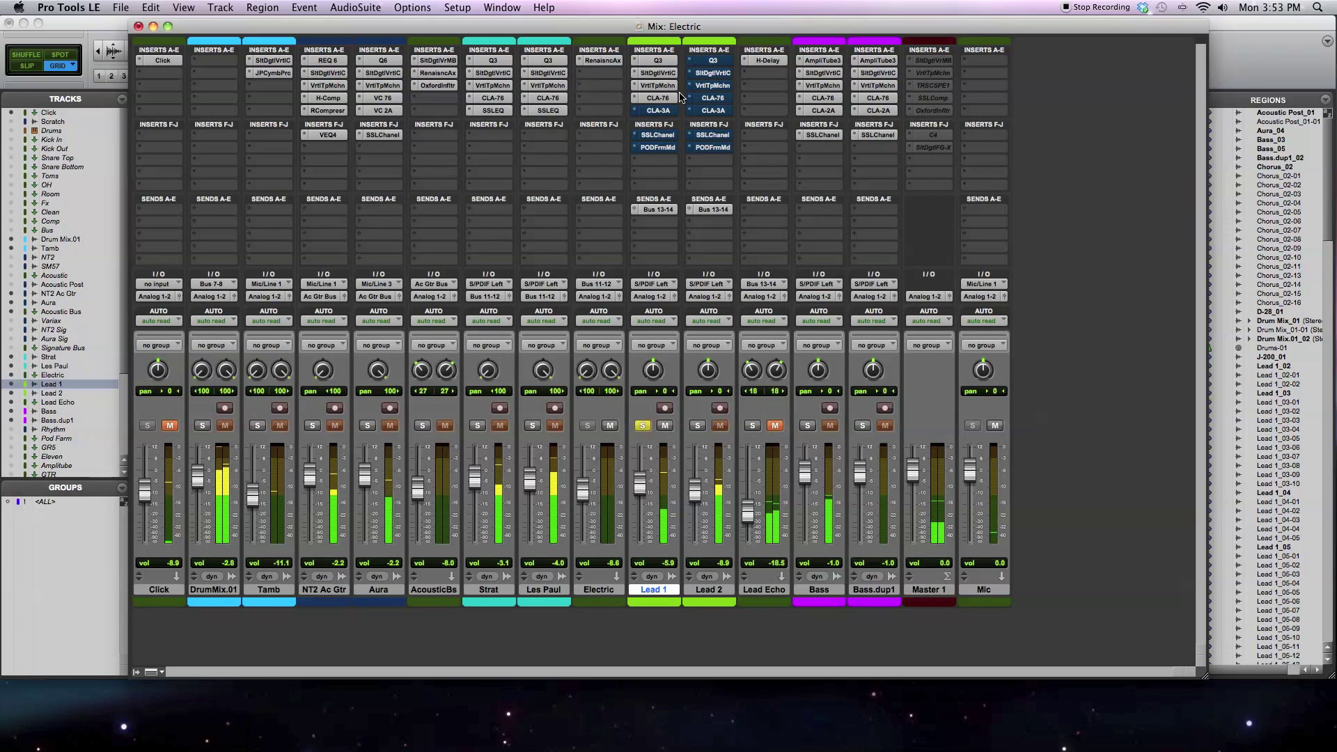
Step: Open the CLA-3A on Lead 1 and compare the track with it bypassed and active during playback, leaving it active
{"action": "left_click", "coordinate": [662, 111]}
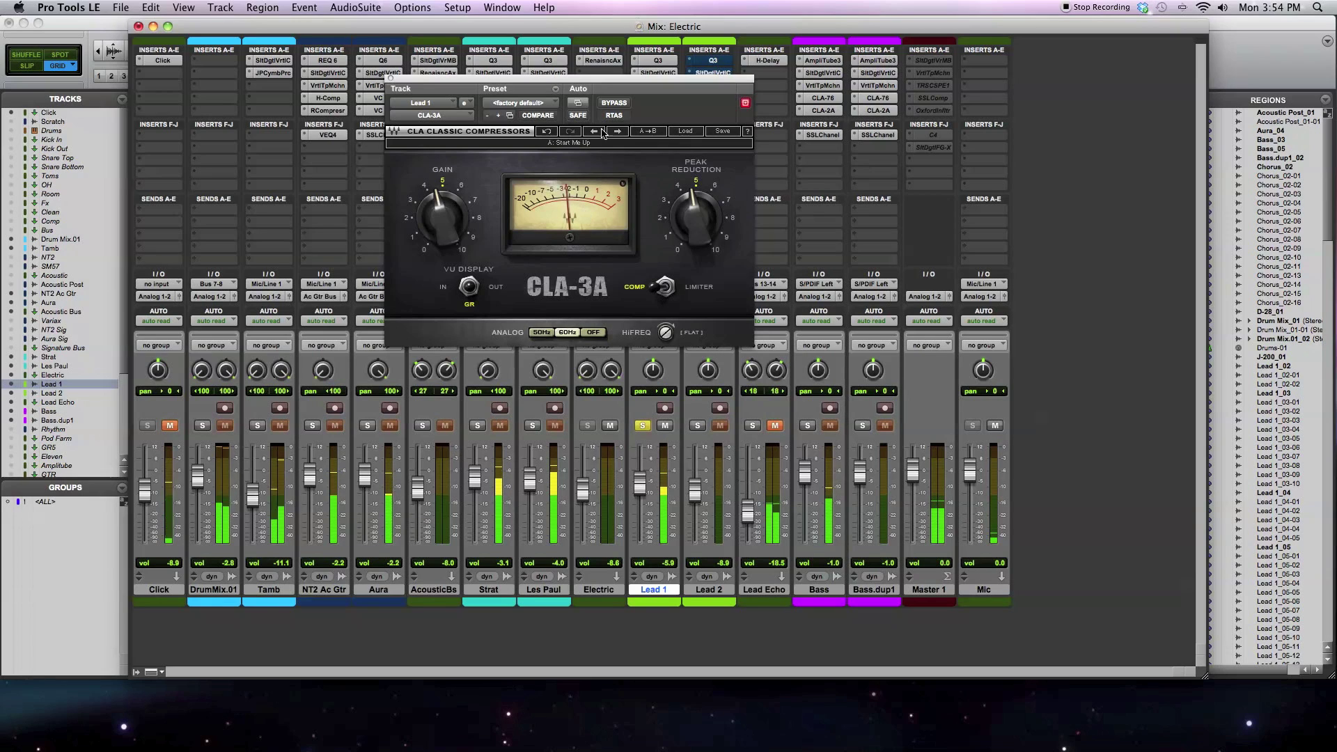
{"action": "left_click", "coordinate": [606, 103]}
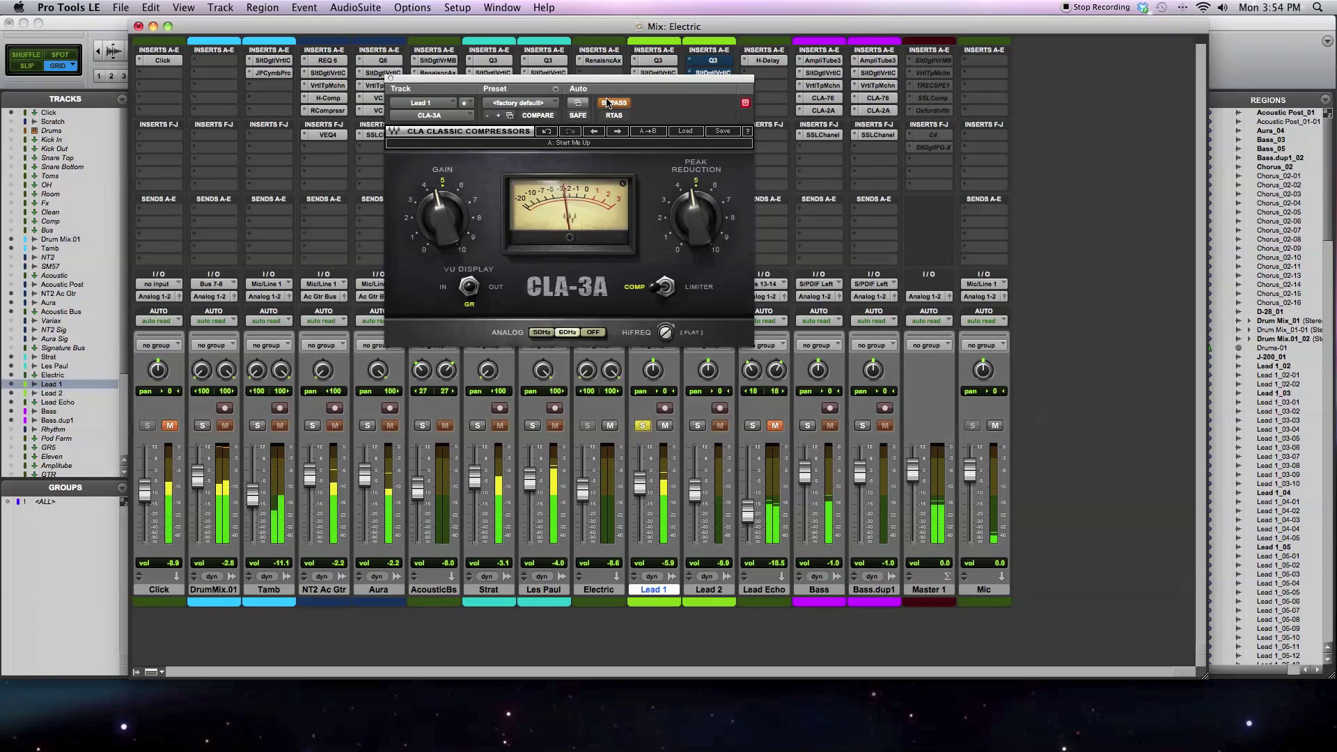
{"action": "left_click", "coordinate": [606, 103]}
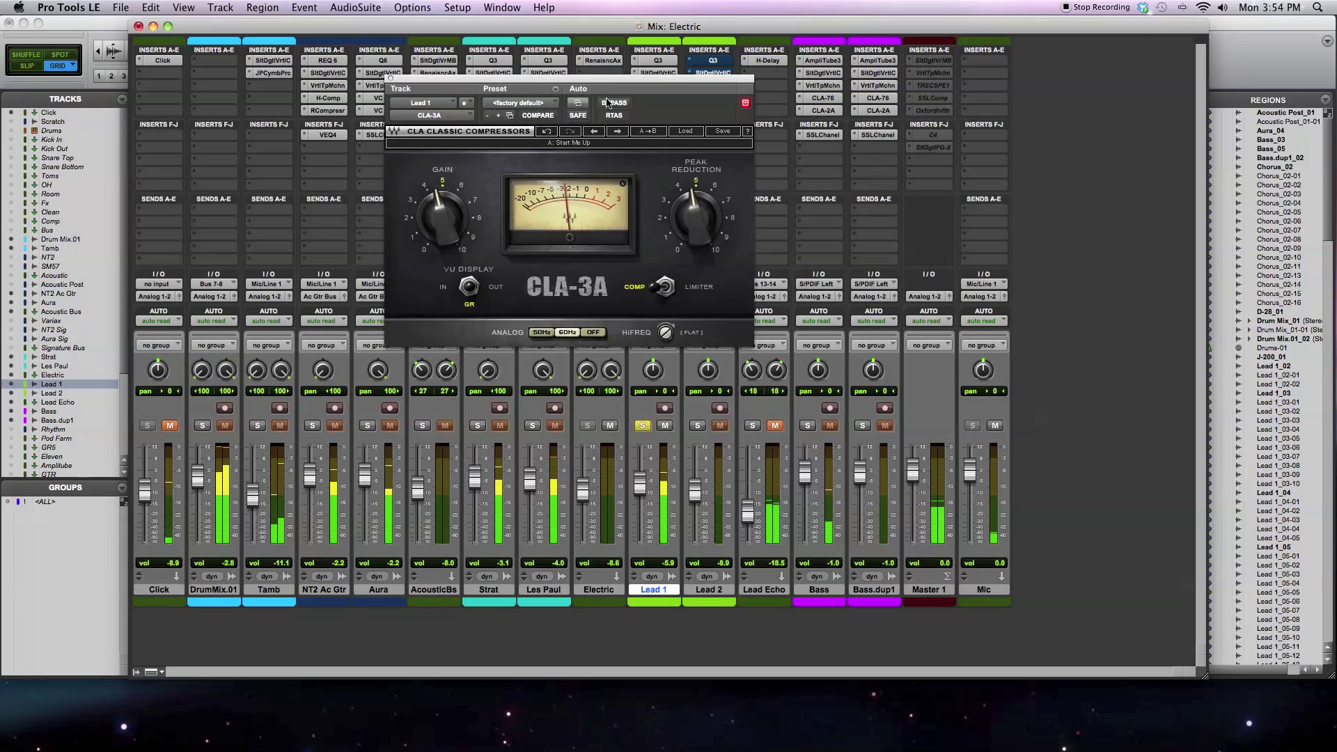
{"action": "left_click", "coordinate": [607, 103]}
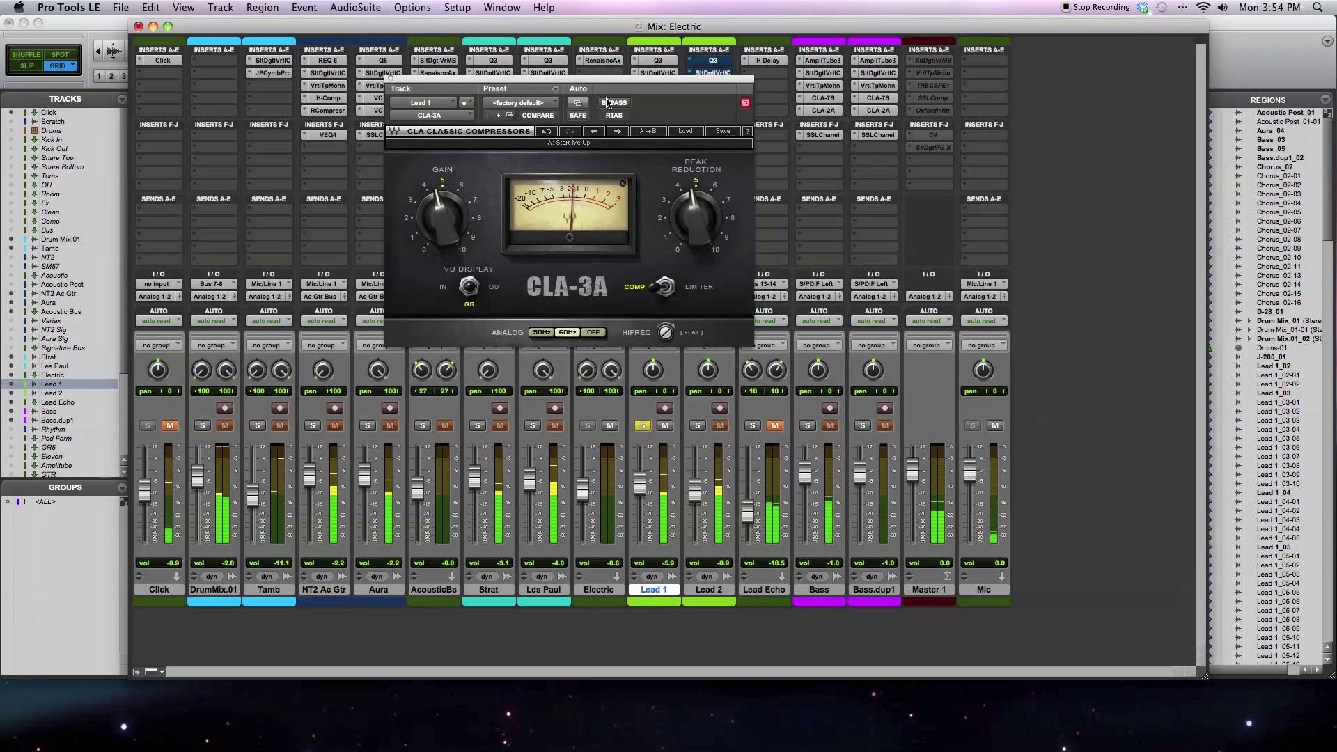
{"action": "left_click", "coordinate": [607, 103]}
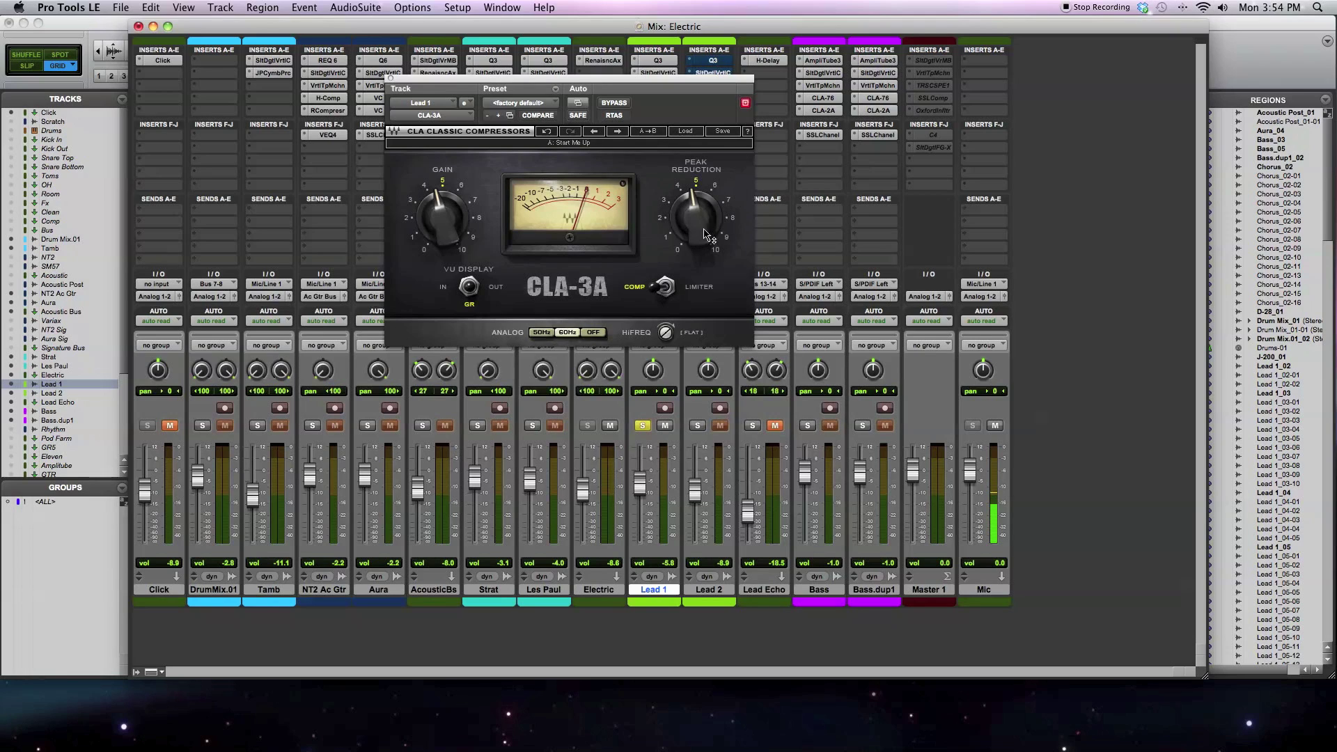
Step: Review the CLA-3A's peak reduction and gain, repeat the bypass comparison during playback, and close the plug-in with the compressor active
{"action": "mouse_move", "coordinate": [704, 222]}
{"action": "mouse_move", "coordinate": [428, 222]}
{"action": "left_click", "coordinate": [614, 103]}
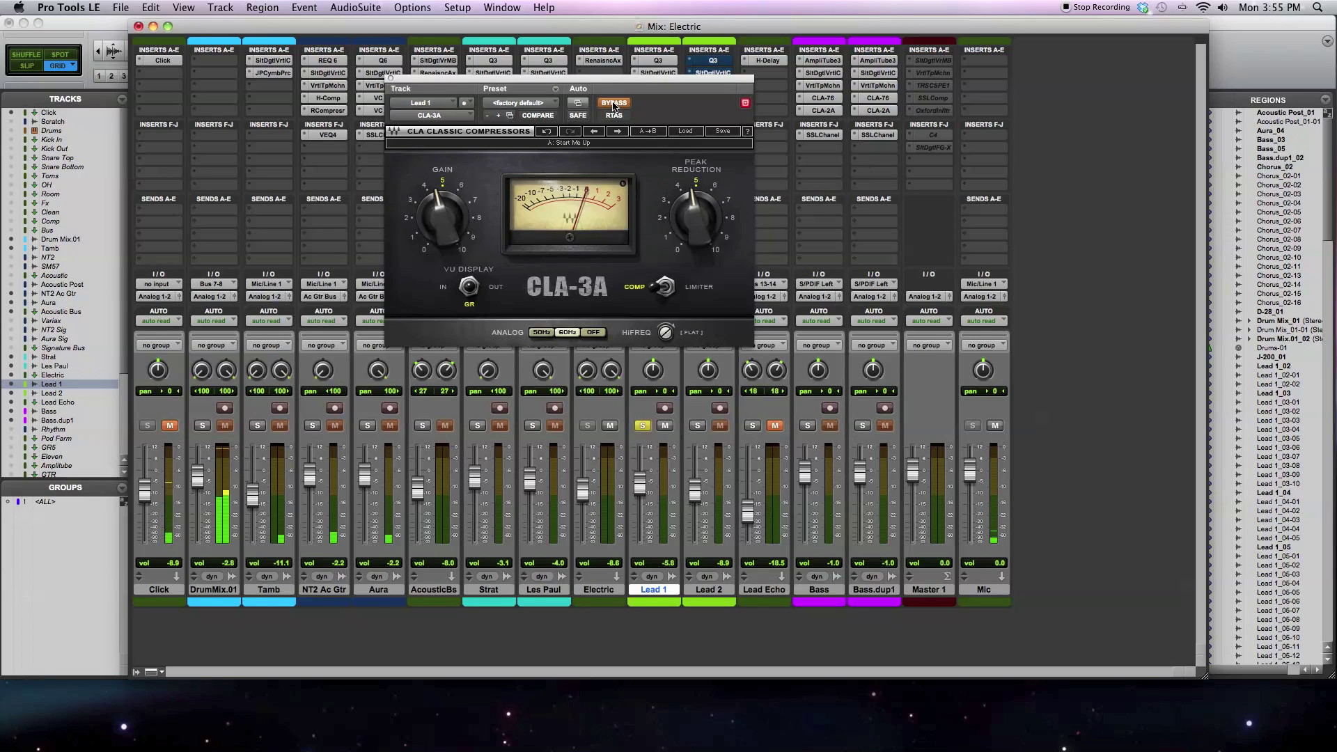
{"action": "left_click", "coordinate": [614, 103]}
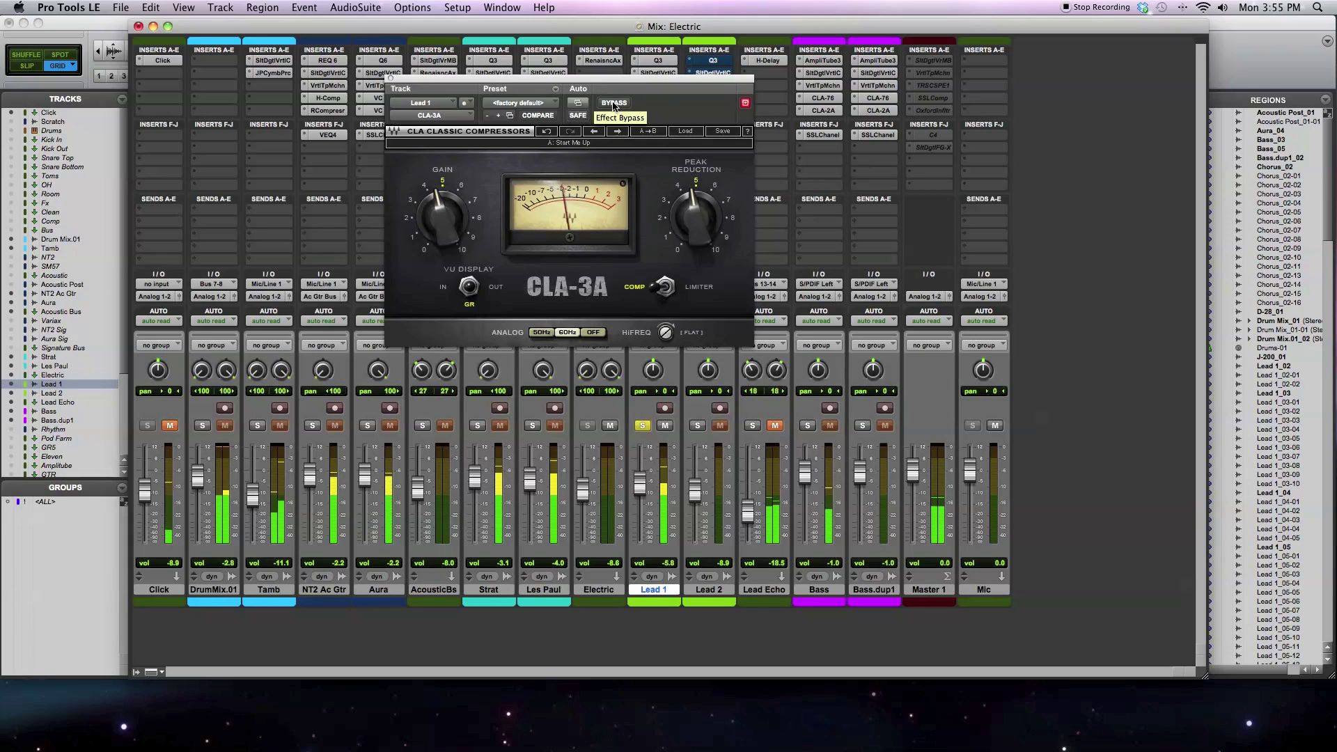
{"action": "left_click", "coordinate": [614, 103]}
{"action": "left_click", "coordinate": [614, 103]}
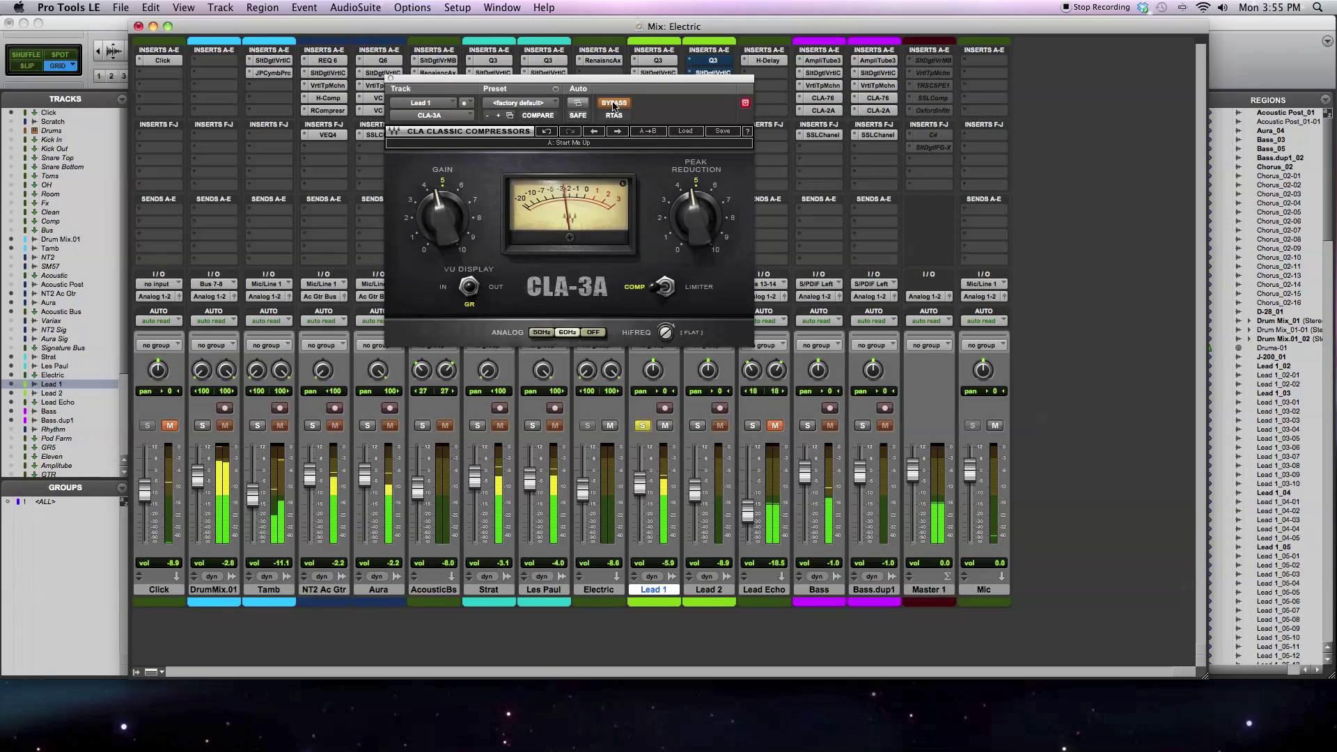
{"action": "left_click", "coordinate": [614, 103]}
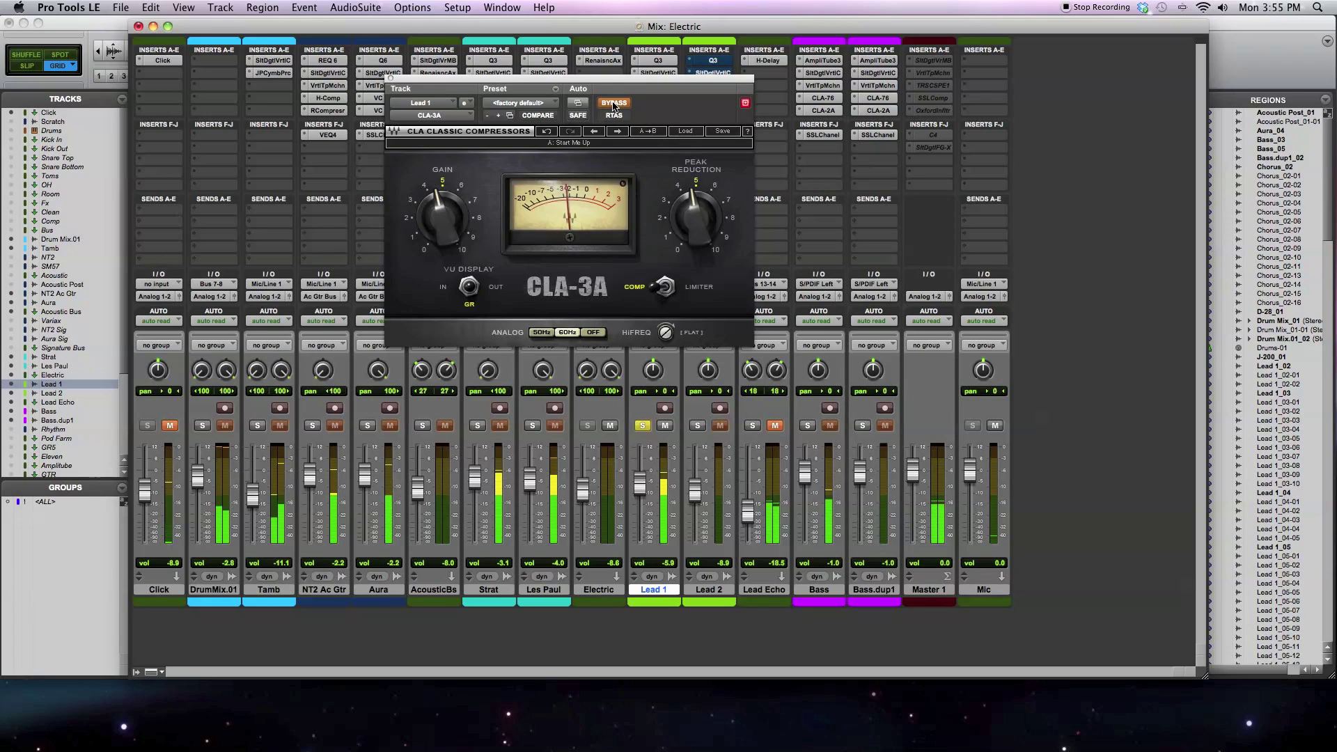
{"action": "left_click", "coordinate": [614, 103]}
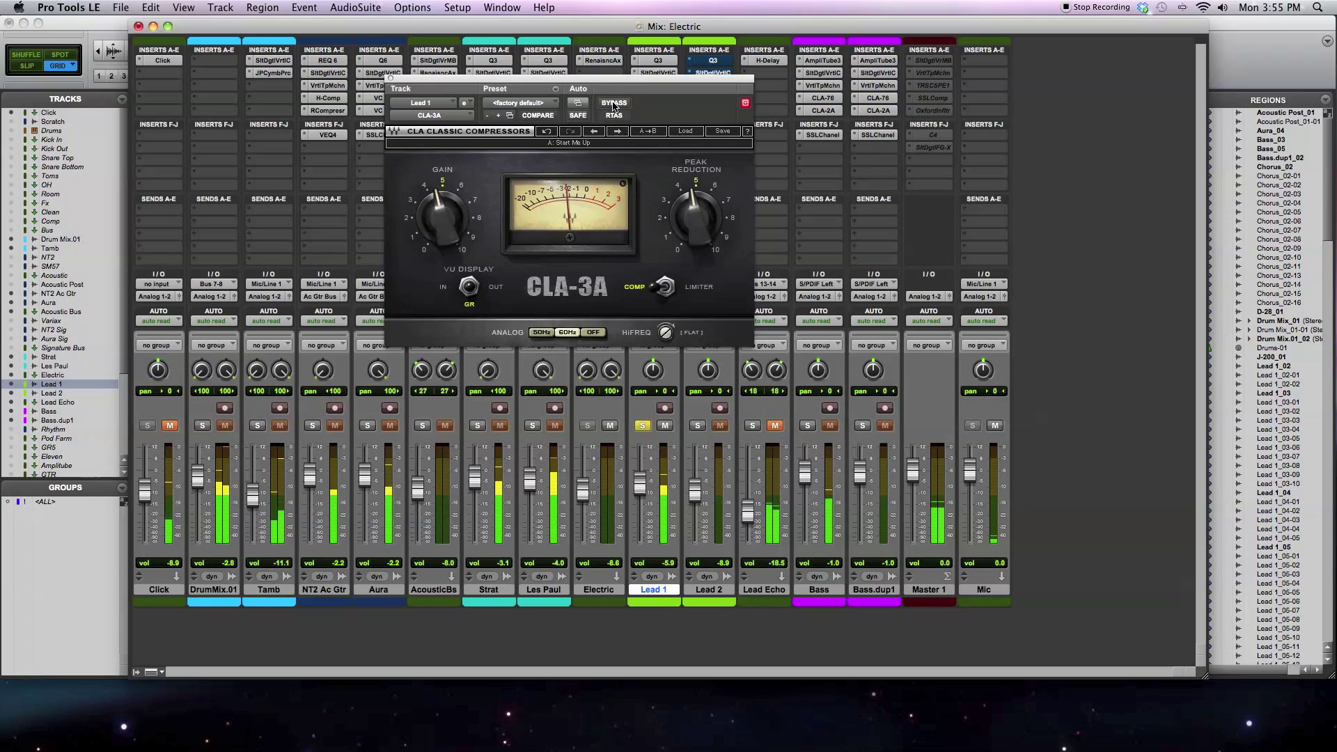
{"action": "left_click", "coordinate": [613, 103]}
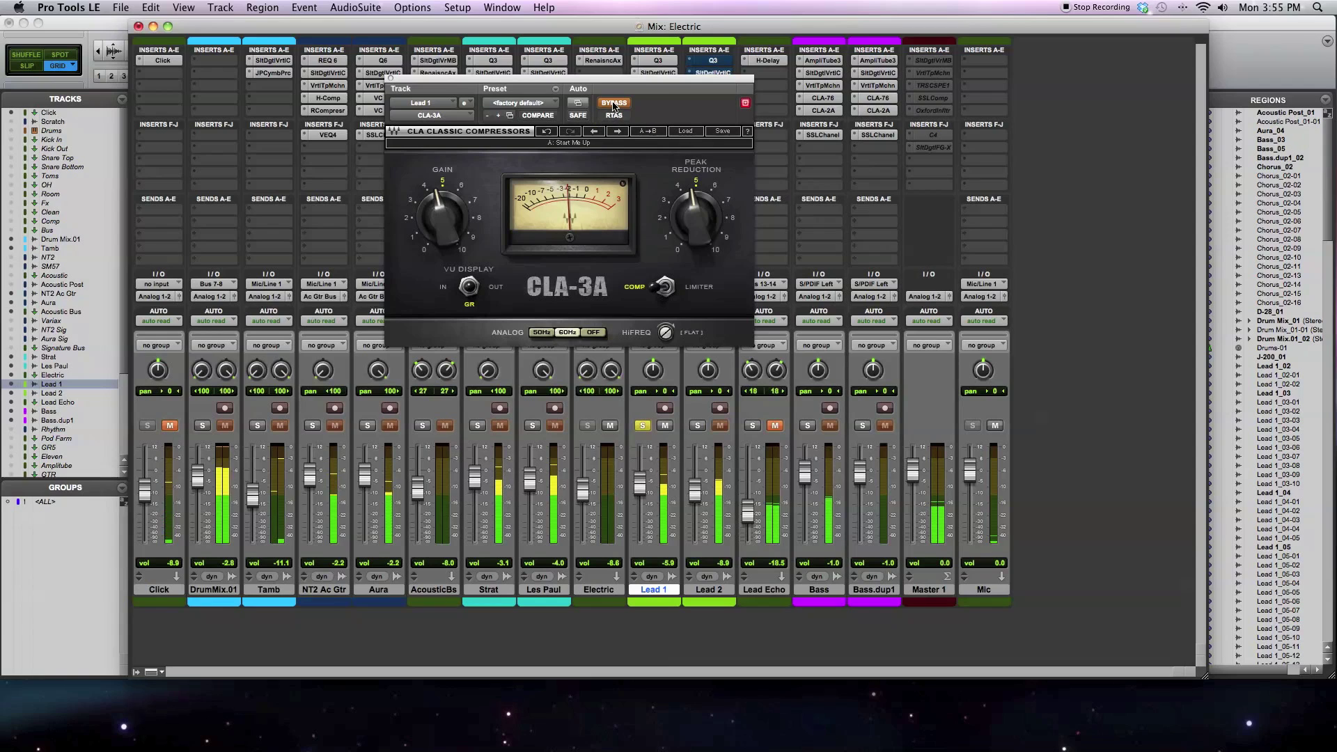
{"action": "left_click", "coordinate": [613, 103]}
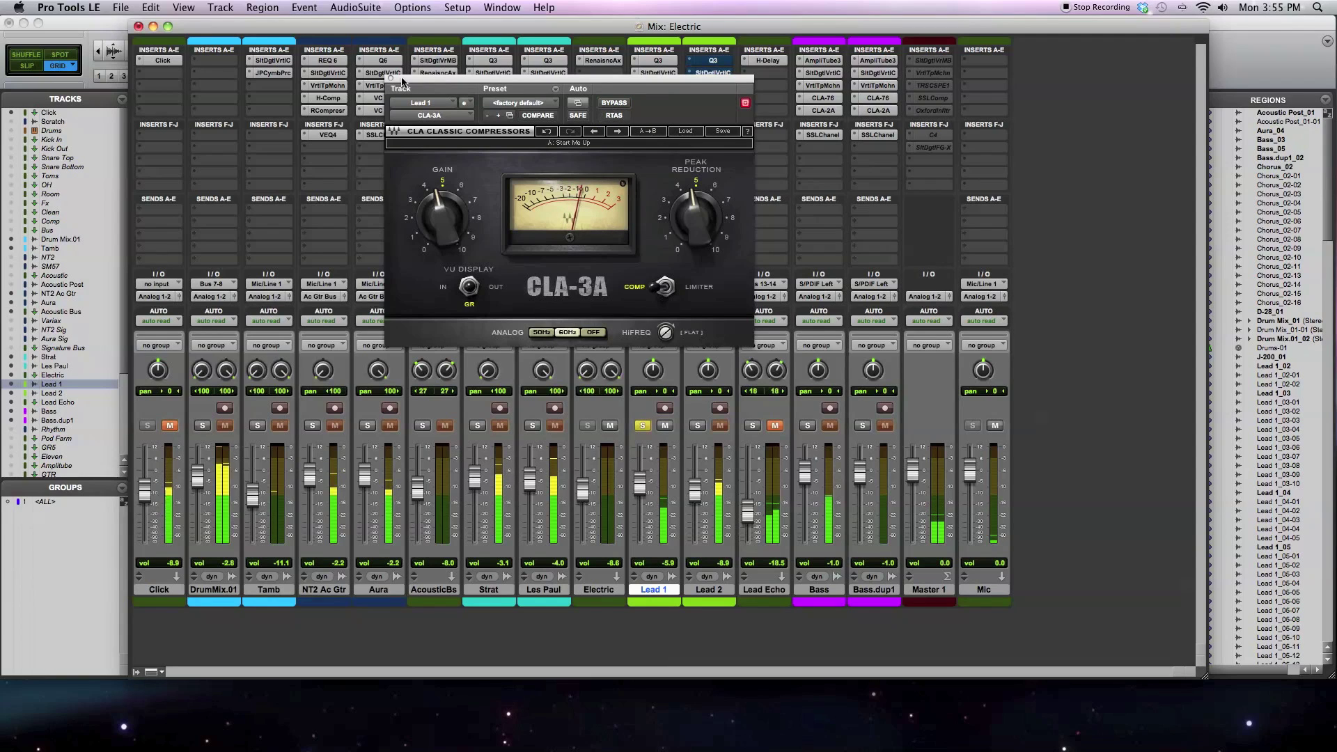
{"action": "key", "text": "super+w"}
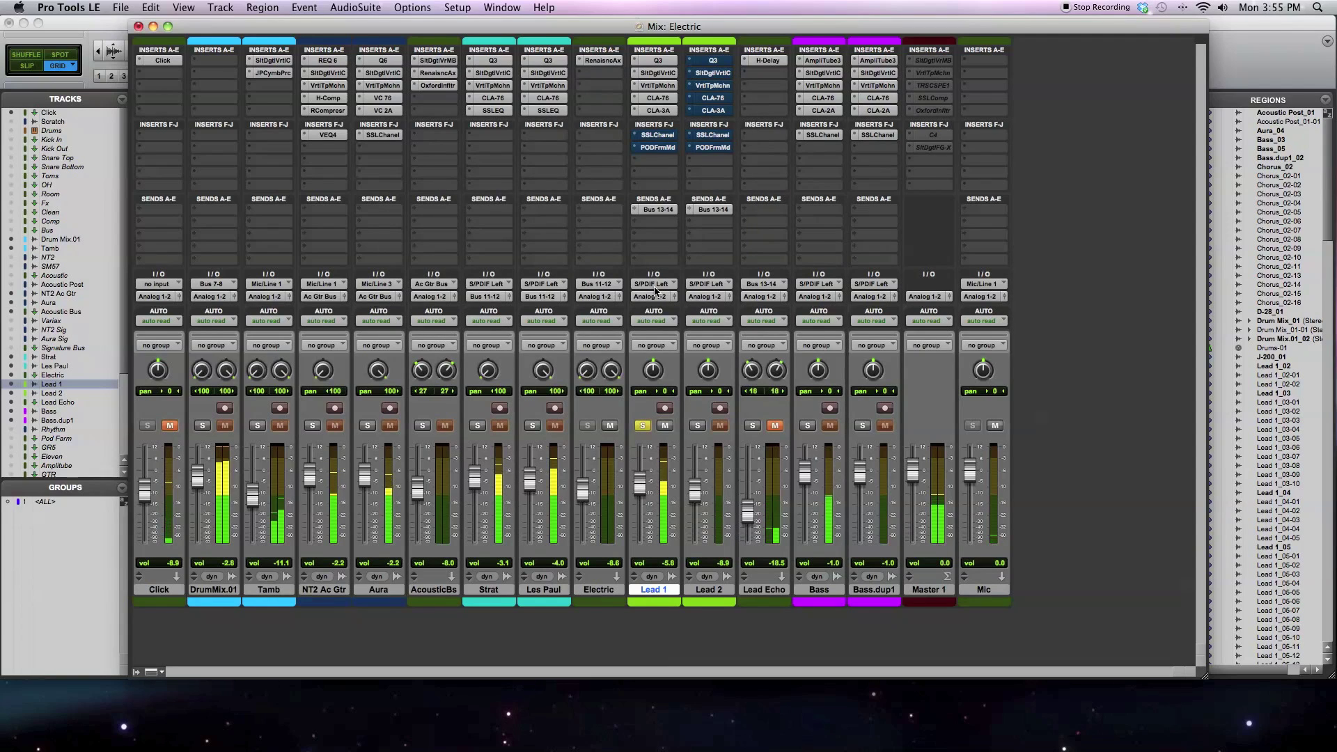
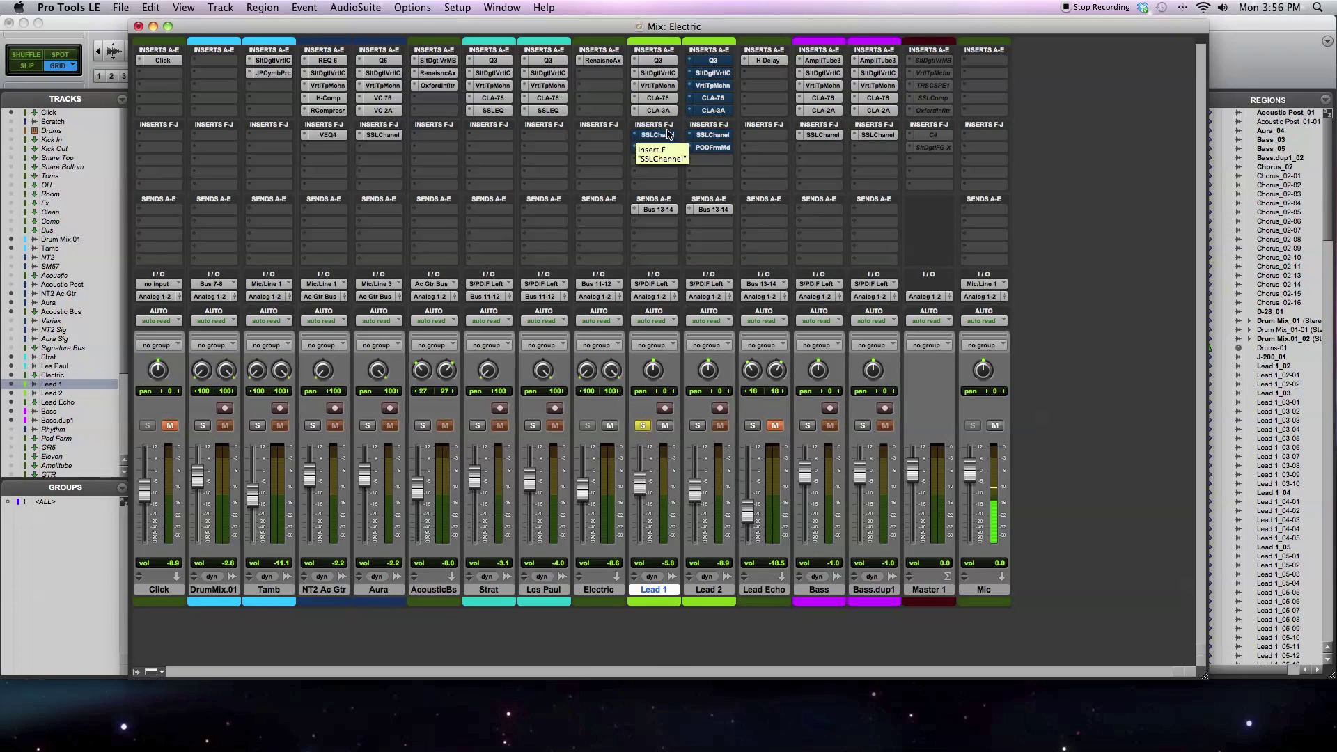
Step: Open the SSLChannel on Lead 1 and compare the track with it bypassed and active during playback, leaving it active
{"action": "left_click", "coordinate": [667, 133]}
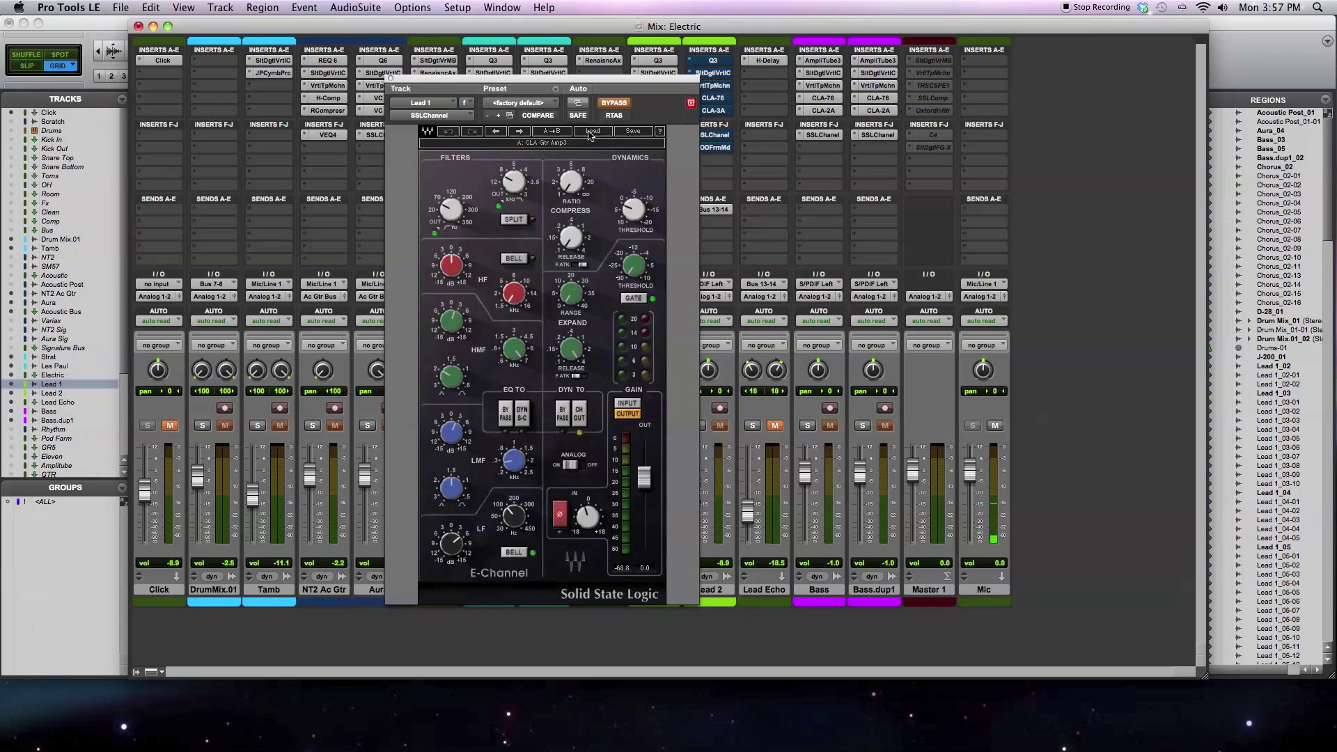
{"action": "left_click", "coordinate": [623, 104]}
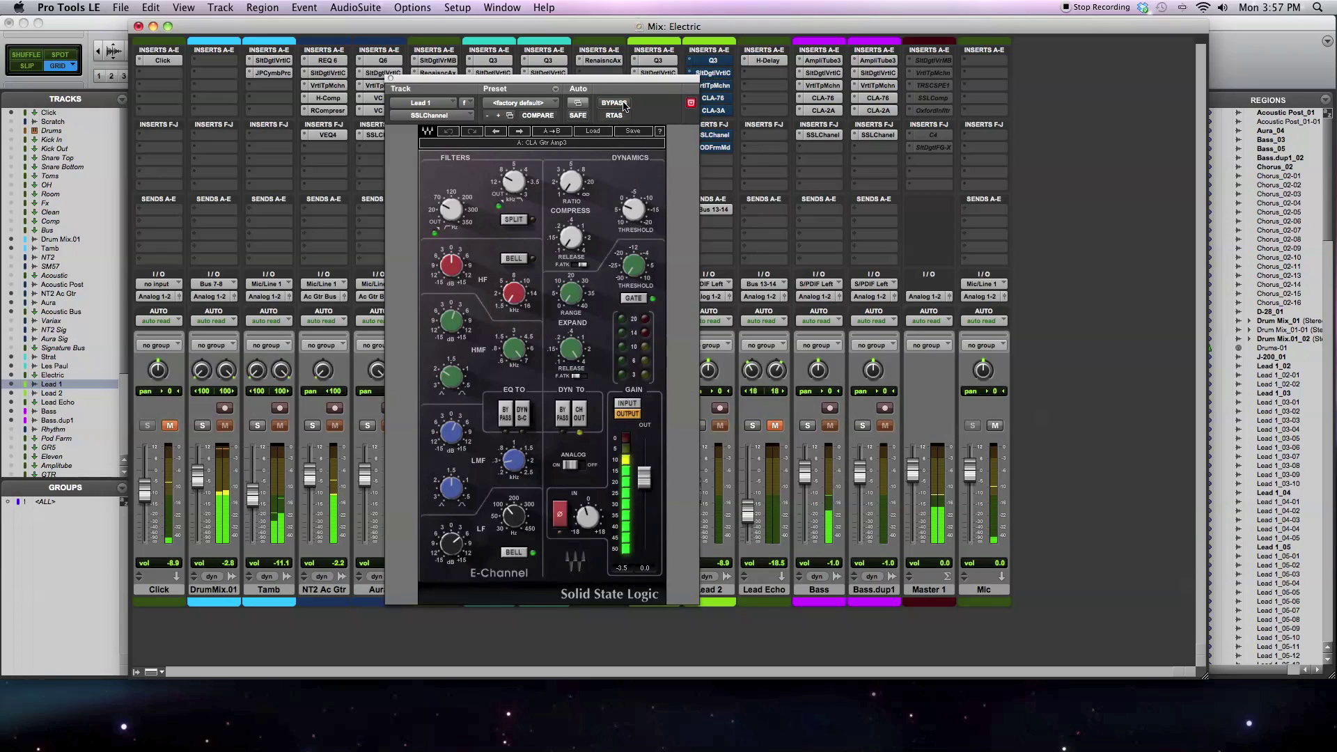
{"action": "left_click", "coordinate": [623, 105]}
{"action": "left_click", "coordinate": [623, 105]}
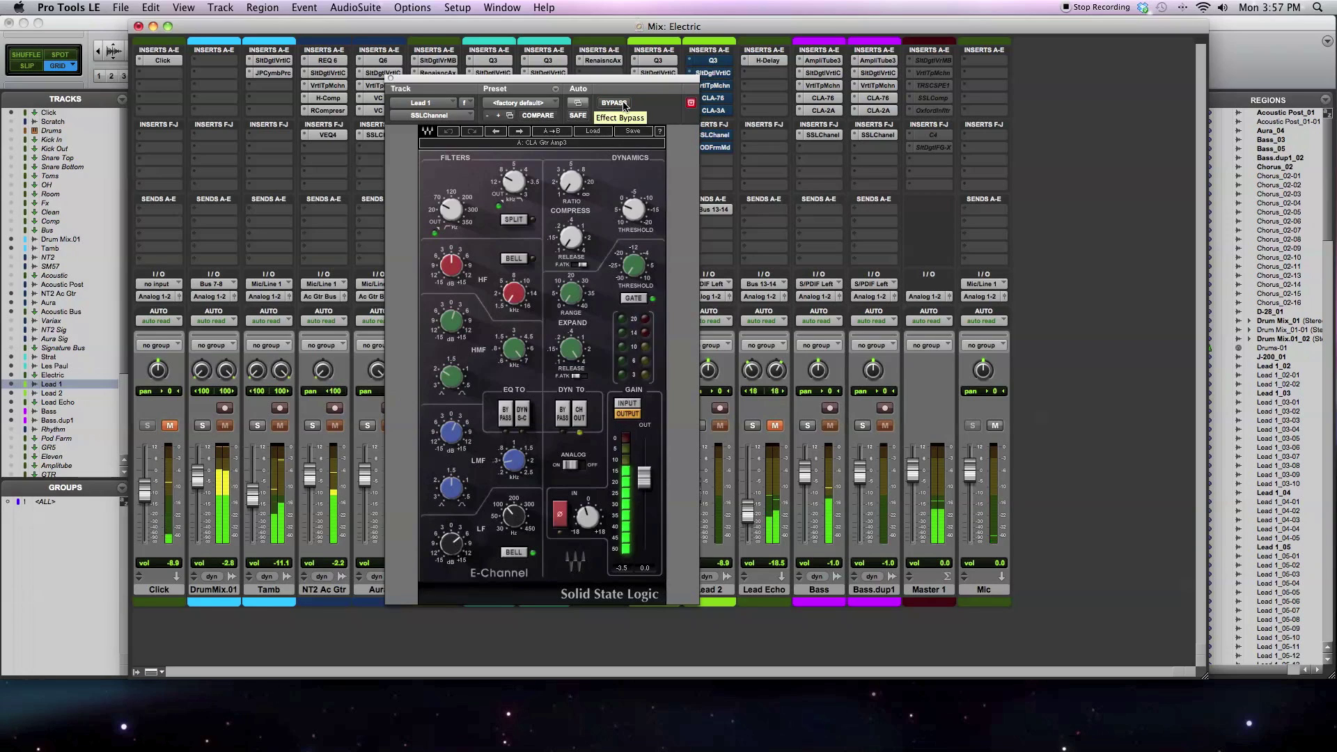
{"action": "left_click", "coordinate": [623, 104]}
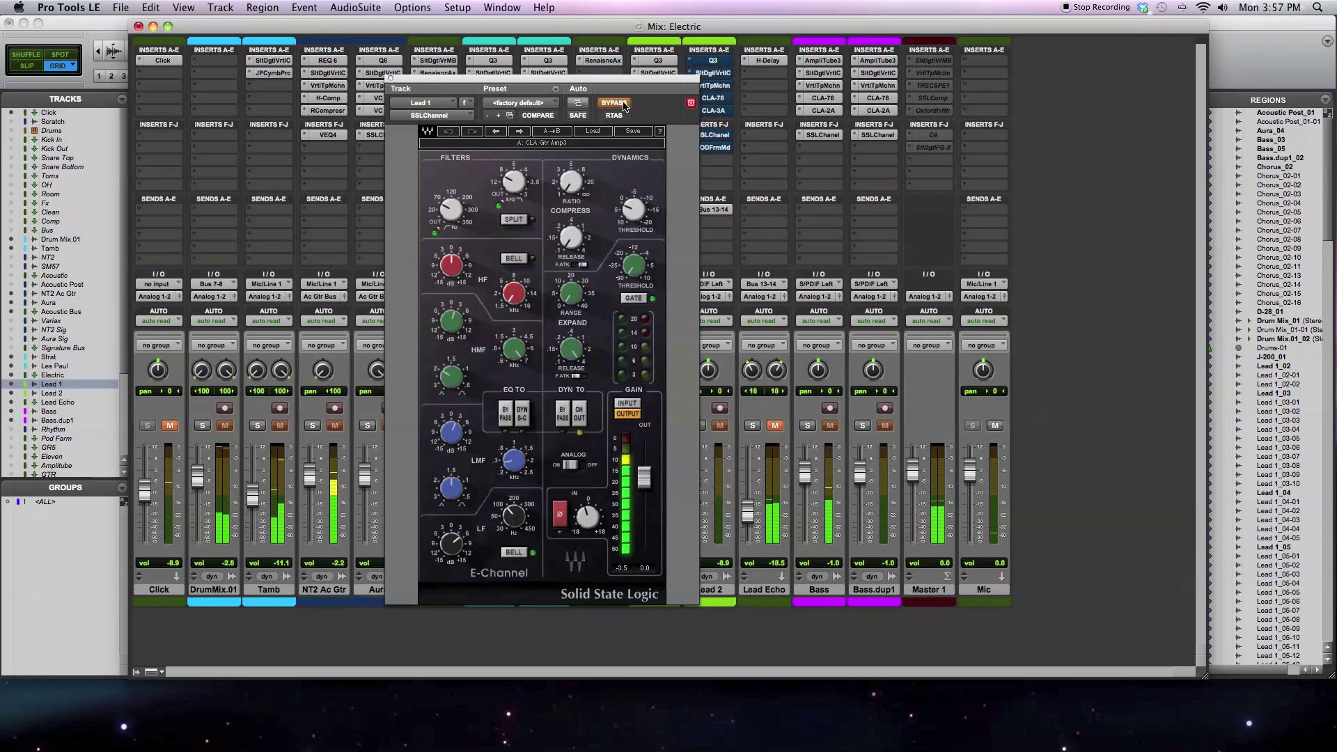
{"action": "left_click", "coordinate": [623, 104]}
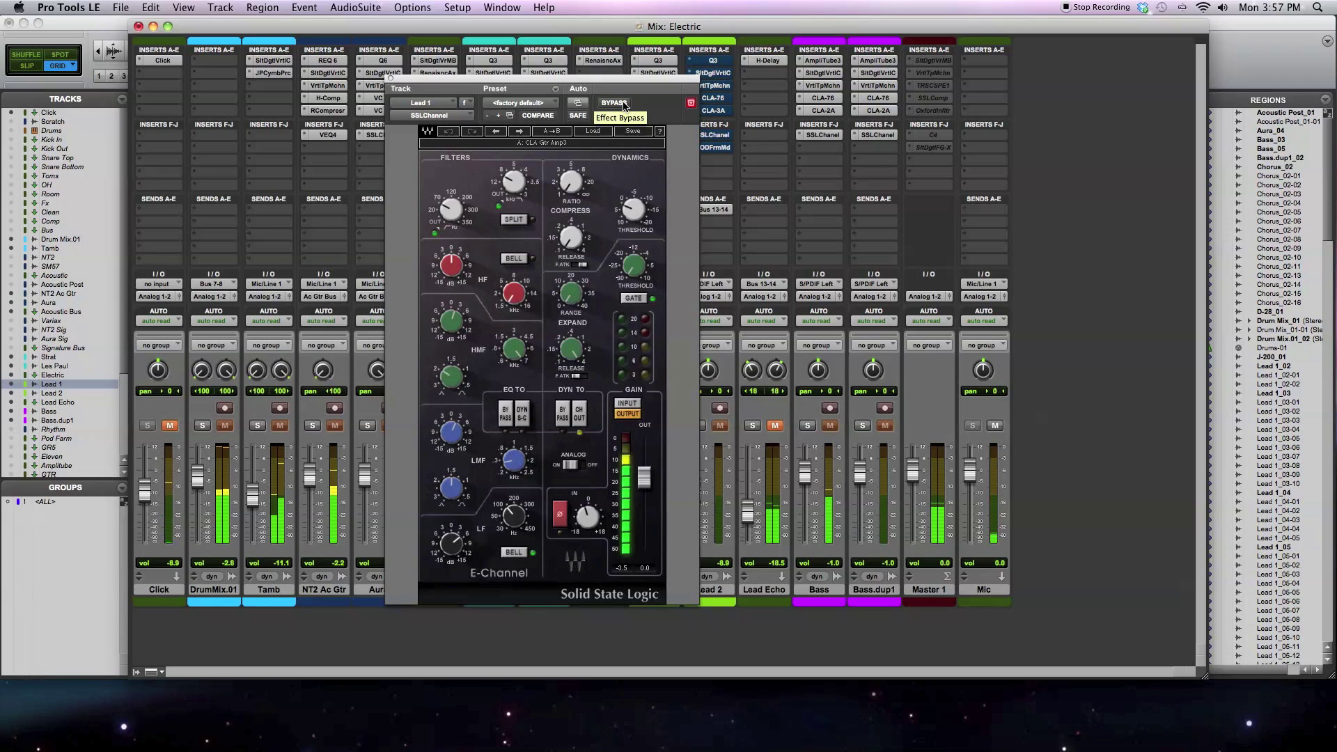
Step: Compare Lead 1 with the SSLChannel bypassed and active during playback, leaving it bypassed, and stop playback
{"action": "left_click", "coordinate": [623, 104]}
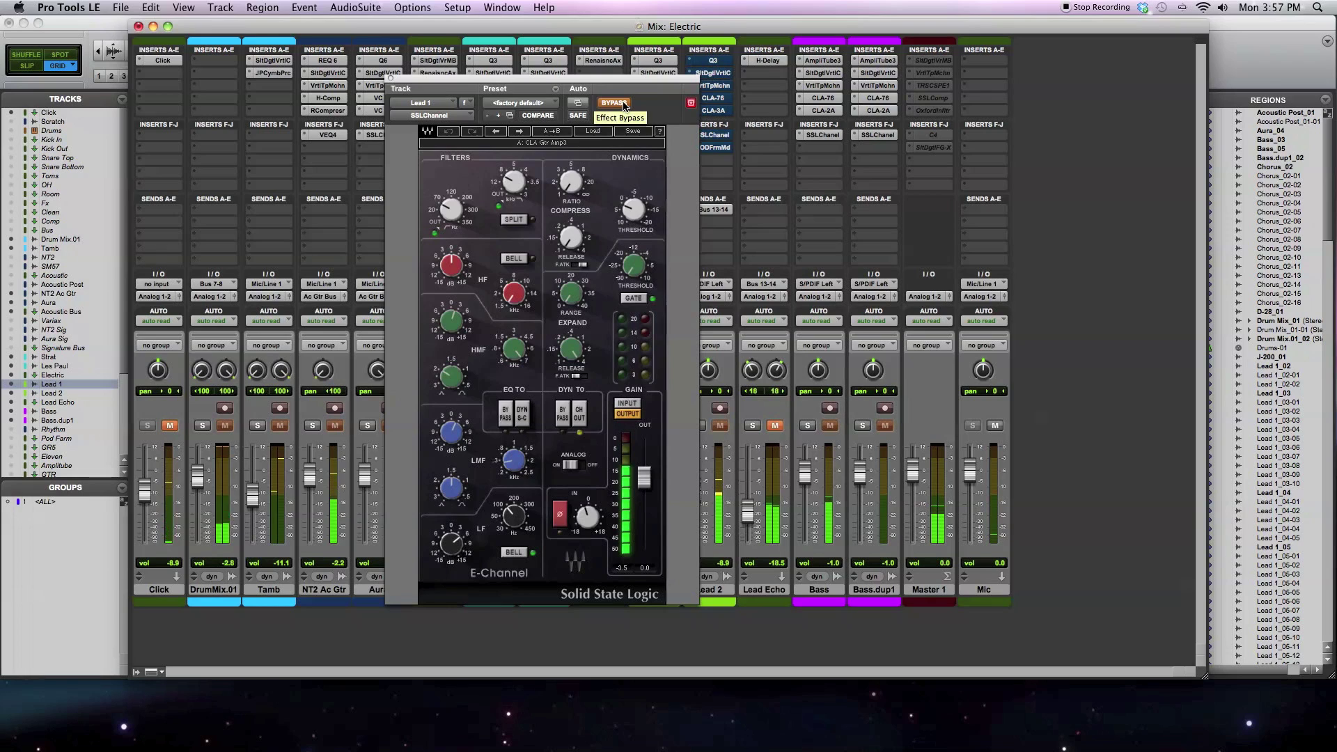
{"action": "left_click", "coordinate": [623, 105]}
{"action": "left_click", "coordinate": [623, 104]}
{"action": "left_click", "coordinate": [623, 104]}
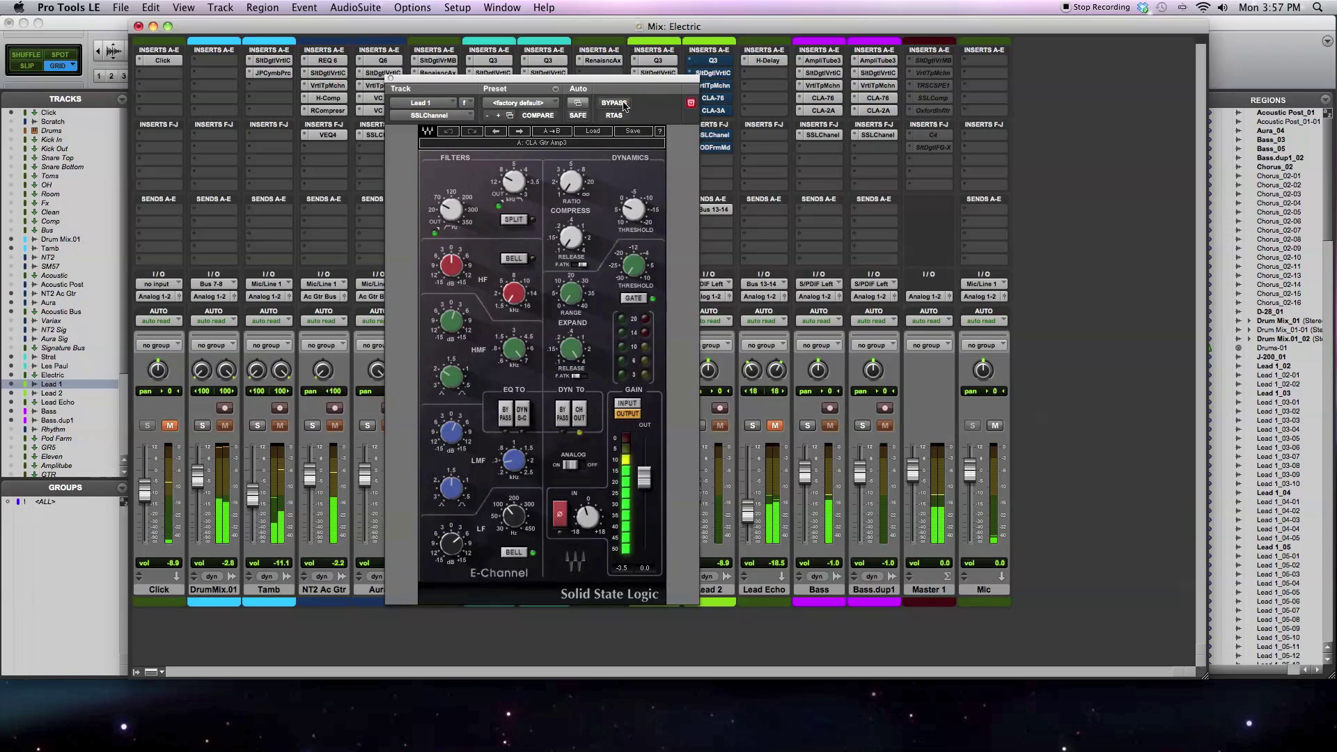
{"action": "left_click", "coordinate": [623, 104]}
{"action": "left_click", "coordinate": [623, 105]}
{"action": "left_click", "coordinate": [624, 105]}
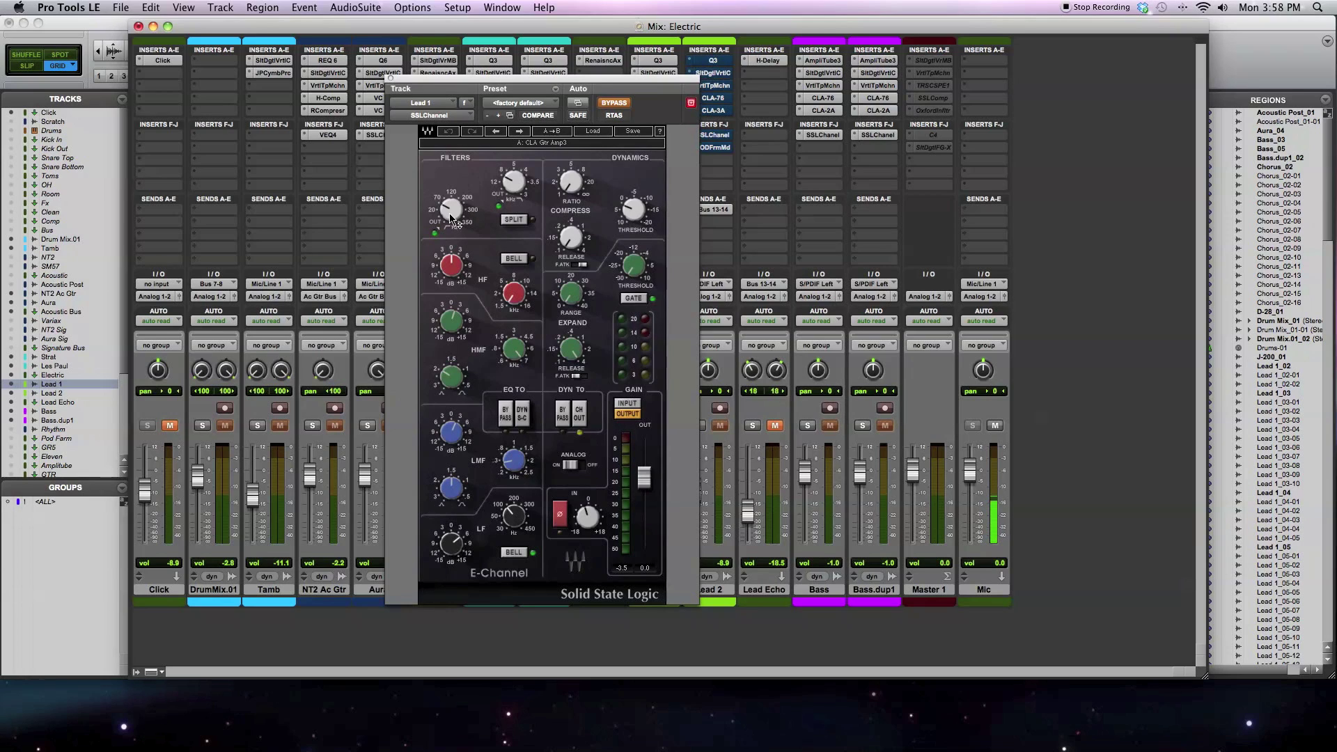
Step: Review the SSLChannel's high- and low-pass filters and its HMF, LMF and LF equalizer settings on Lead 1
{"action": "mouse_move", "coordinate": [453, 220]}
{"action": "mouse_move", "coordinate": [508, 186]}
{"action": "mouse_move", "coordinate": [514, 185]}
{"action": "mouse_move", "coordinate": [451, 380]}
{"action": "left_click_drag", "start_coordinate": [519, 352], "coordinate": [520, 346]}
{"action": "mouse_move", "coordinate": [524, 468]}
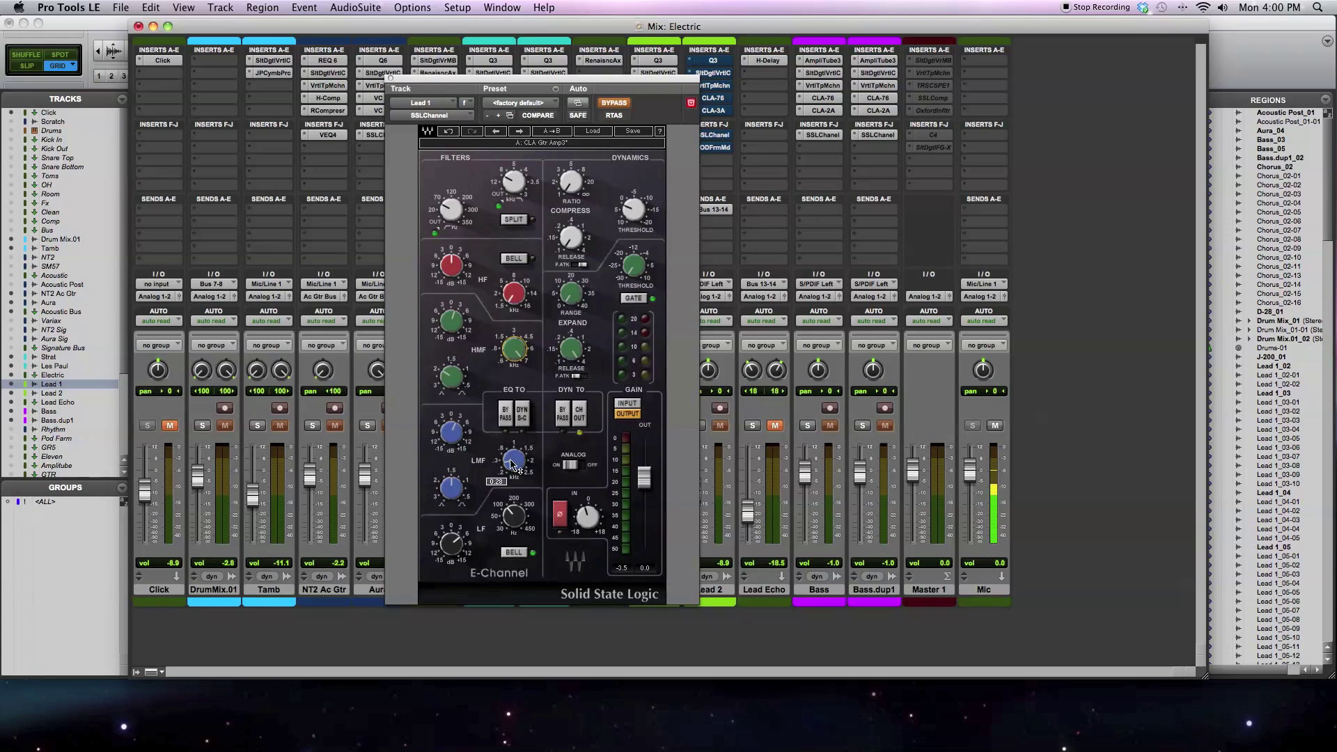
{"action": "left_click", "coordinate": [510, 462]}
{"action": "mouse_move", "coordinate": [513, 516]}
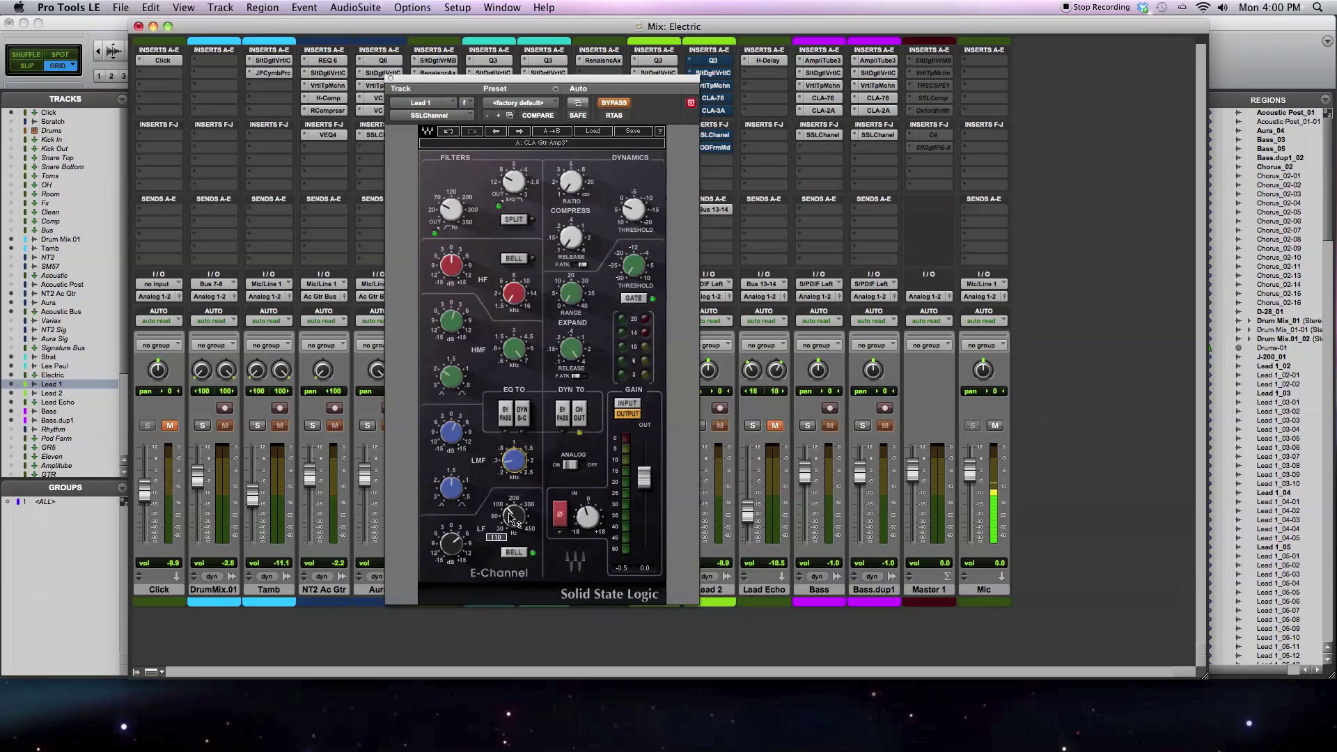
{"action": "mouse_move", "coordinate": [455, 550]}
Step: Play the selection and compare Lead 1 with the adjusted SSLChannel active and bypassed, leaving it active
{"action": "key", "text": "space"}
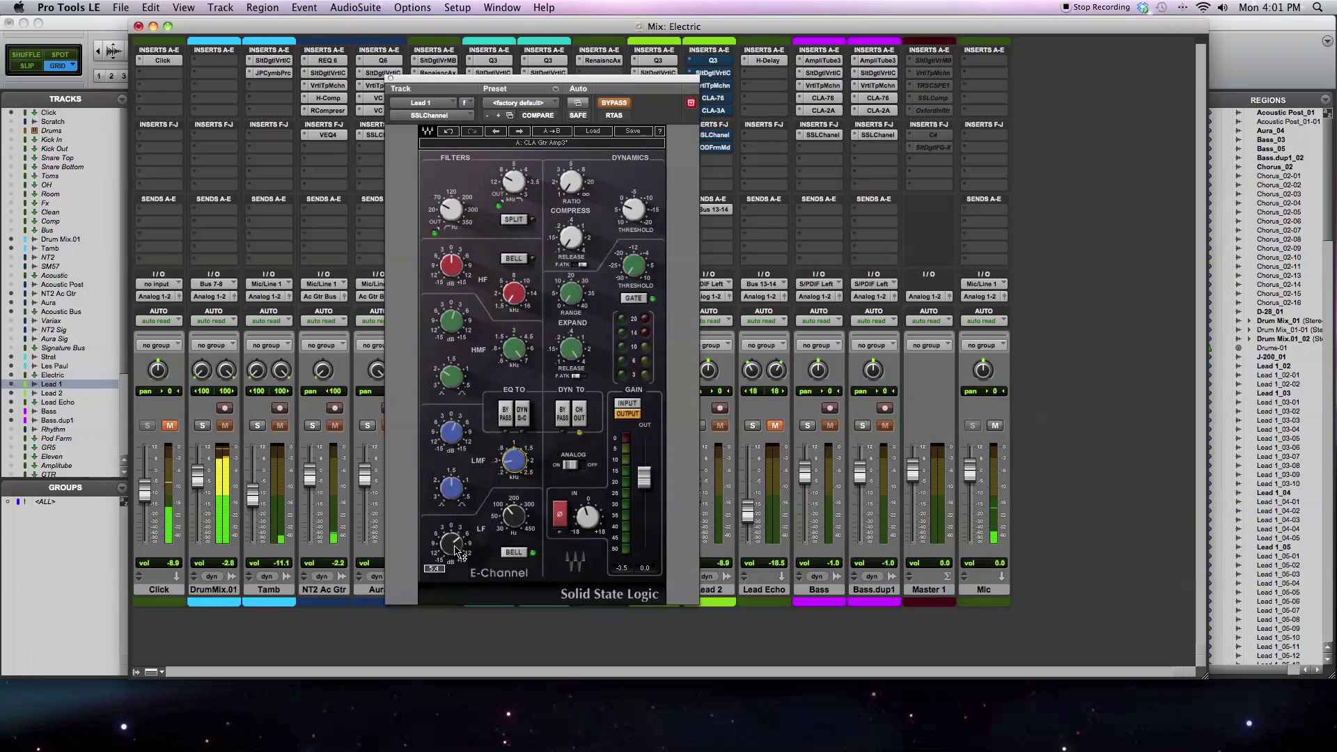
{"action": "left_click", "coordinate": [615, 104]}
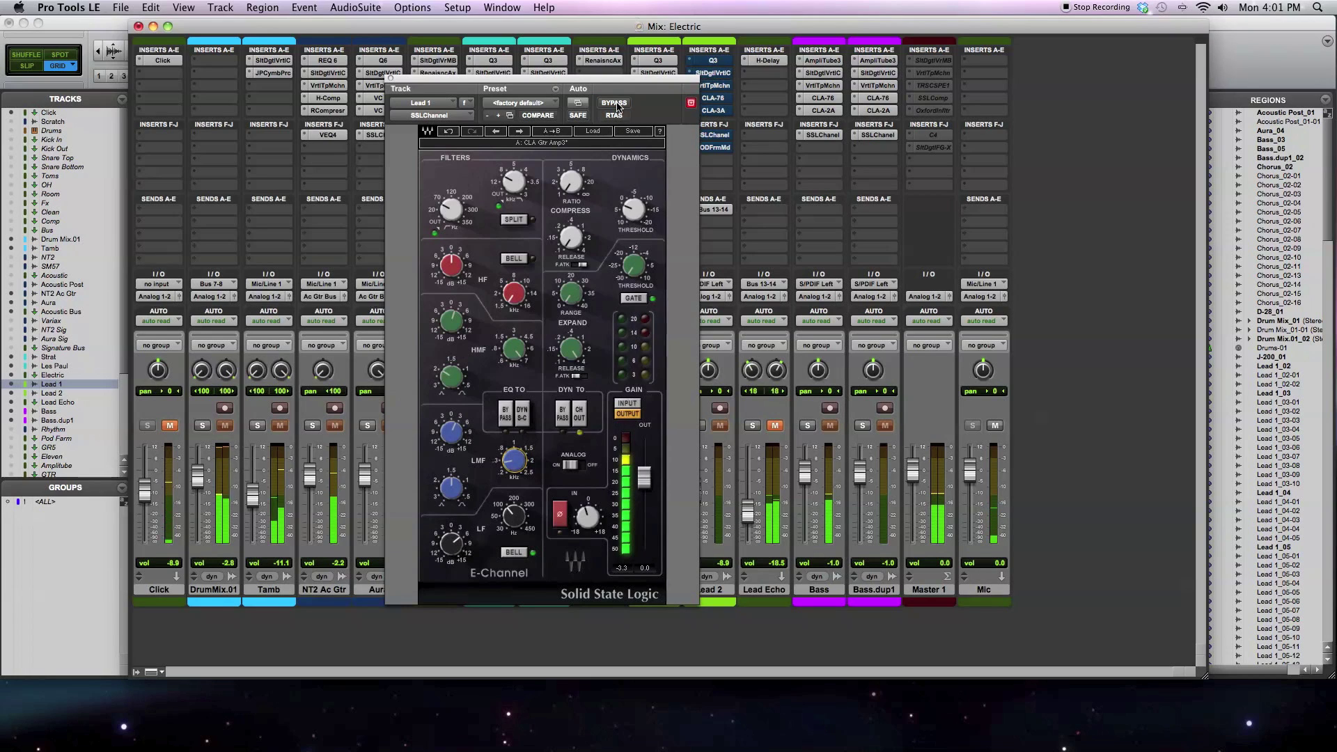
{"action": "left_click", "coordinate": [616, 104]}
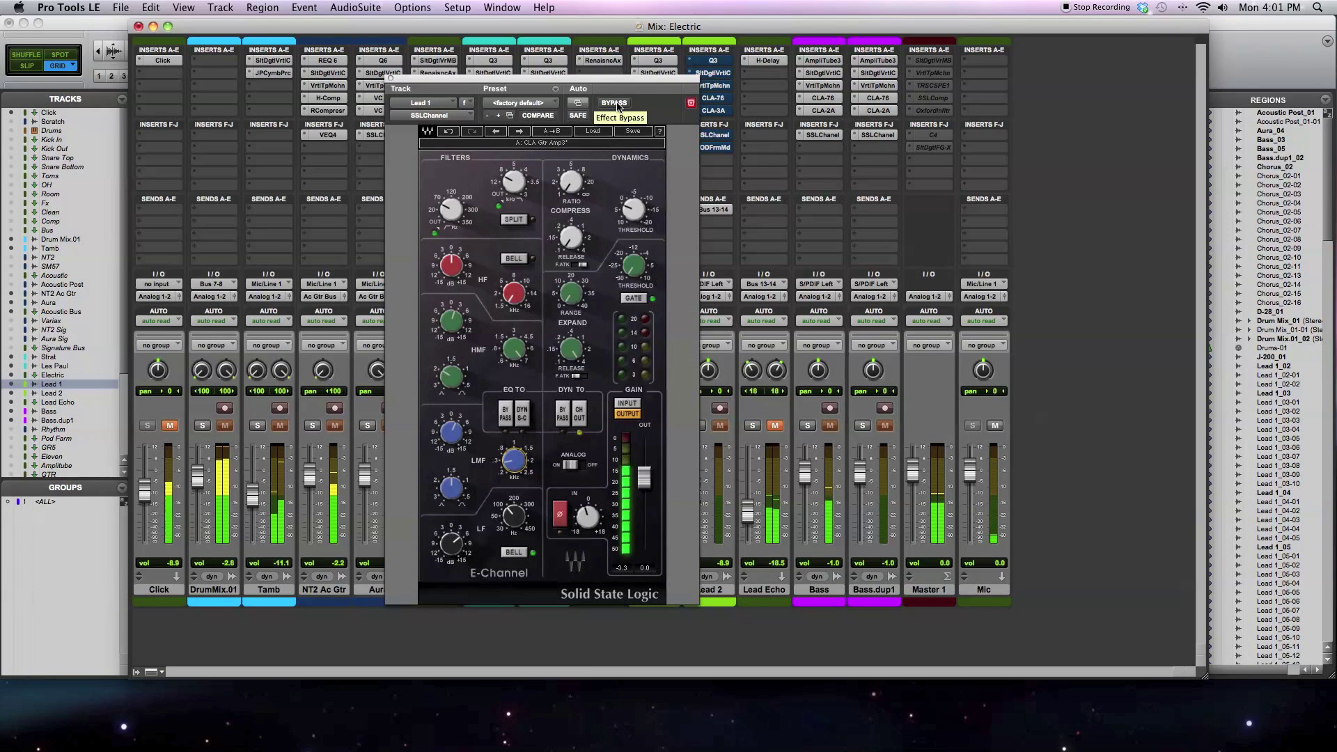
{"action": "left_click", "coordinate": [617, 104]}
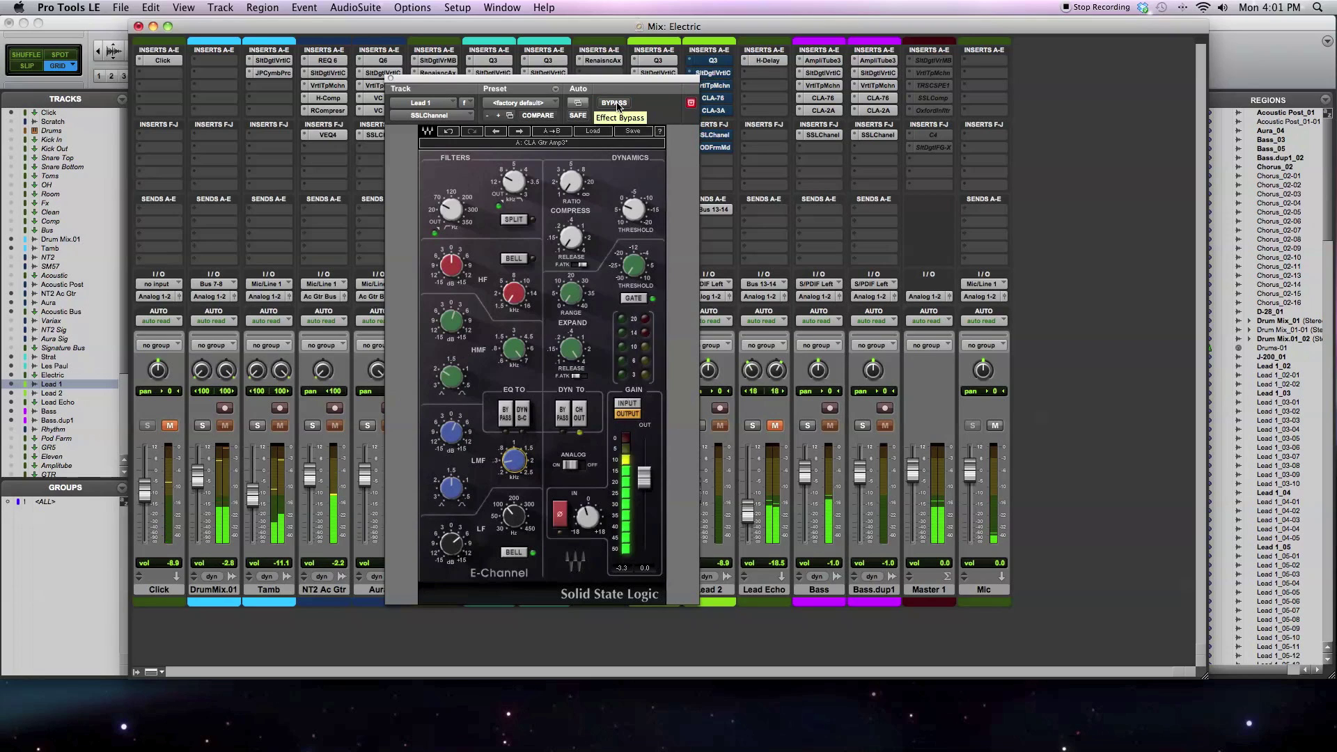
{"action": "left_click", "coordinate": [616, 104]}
{"action": "left_click", "coordinate": [616, 103]}
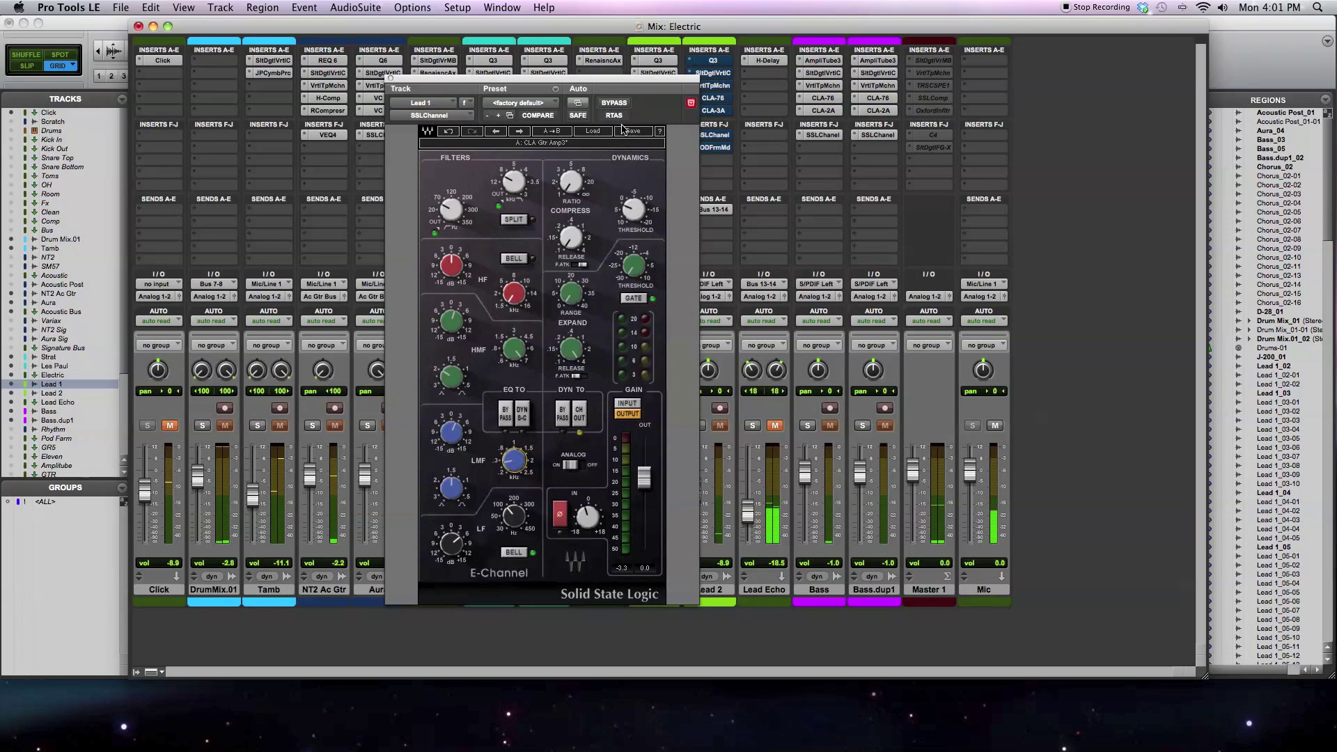
Step: Review the SSLChannel's compressor and its HMF, LMF and LF frequency settings, and close the plug-in
{"action": "mouse_move", "coordinate": [591, 255]}
{"action": "mouse_move", "coordinate": [516, 469]}
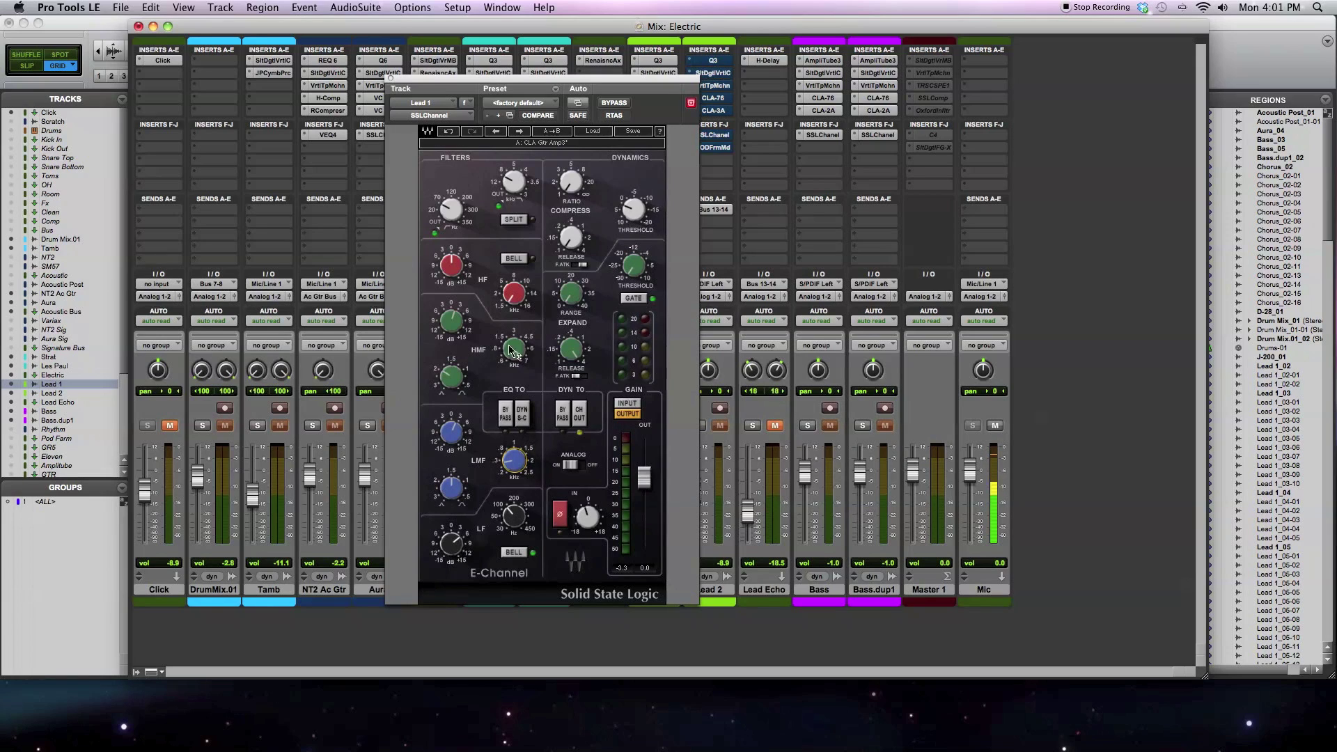
{"action": "mouse_move", "coordinate": [514, 352]}
{"action": "mouse_move", "coordinate": [515, 515]}
{"action": "left_click", "coordinate": [388, 77]}
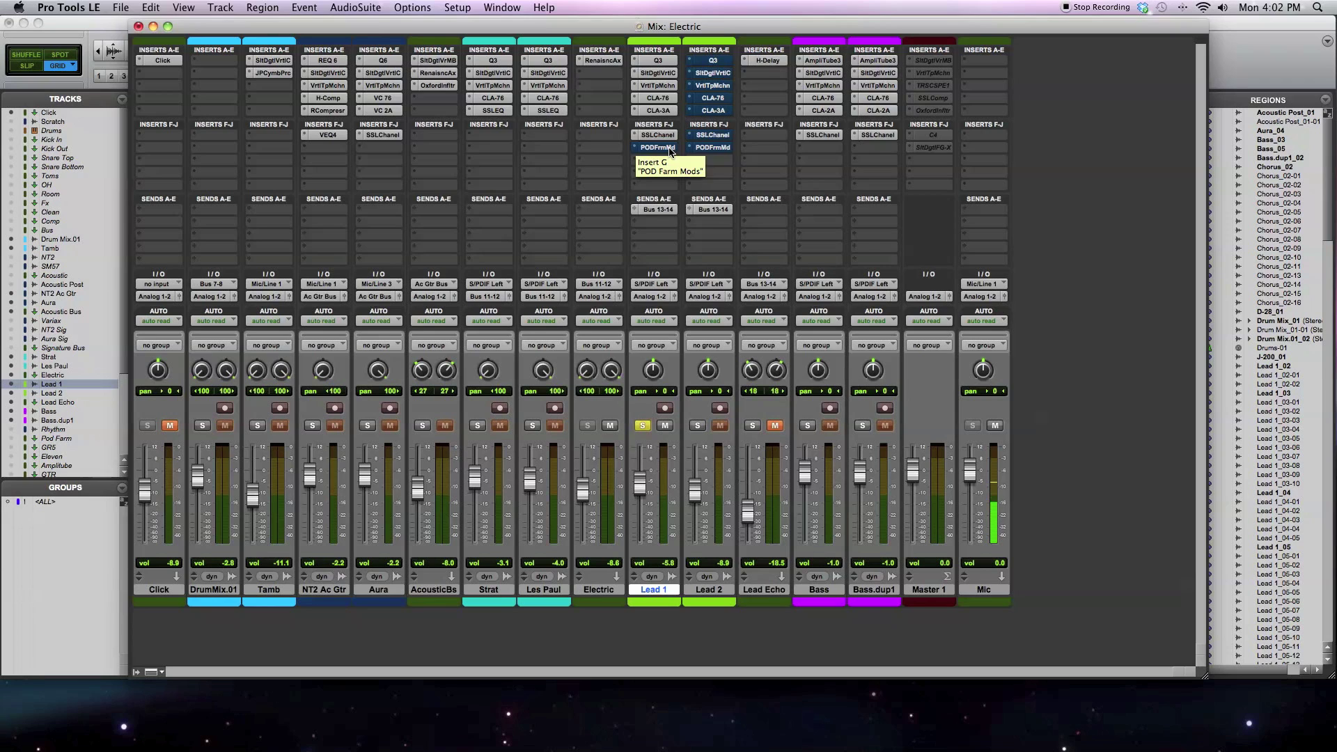
Step: Open POD Farm Mods on Lead 1, browse its effect models while keeping Analog Chorus, and review the mix and depth settings
{"action": "left_click", "coordinate": [671, 151]}
{"action": "left_click_drag", "start_coordinate": [658, 80], "coordinate": [603, 210]}
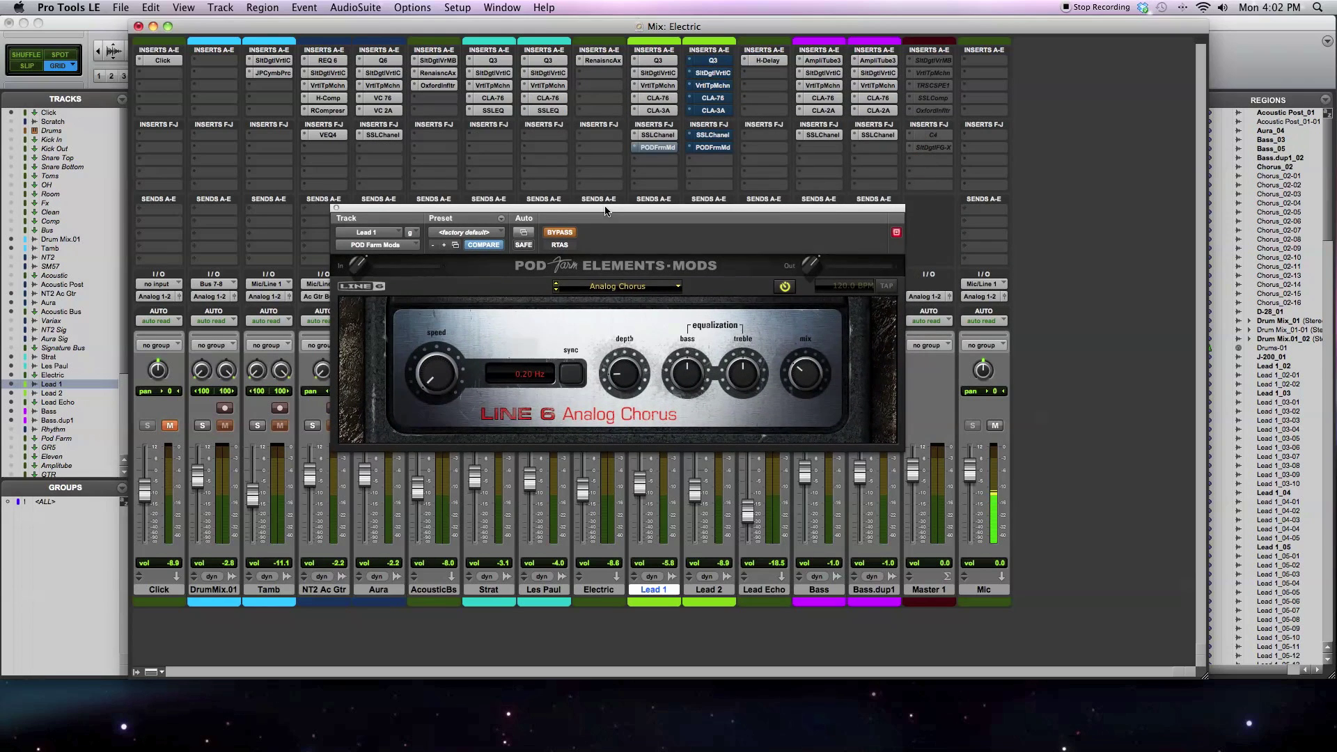
{"action": "left_click", "coordinate": [630, 287]}
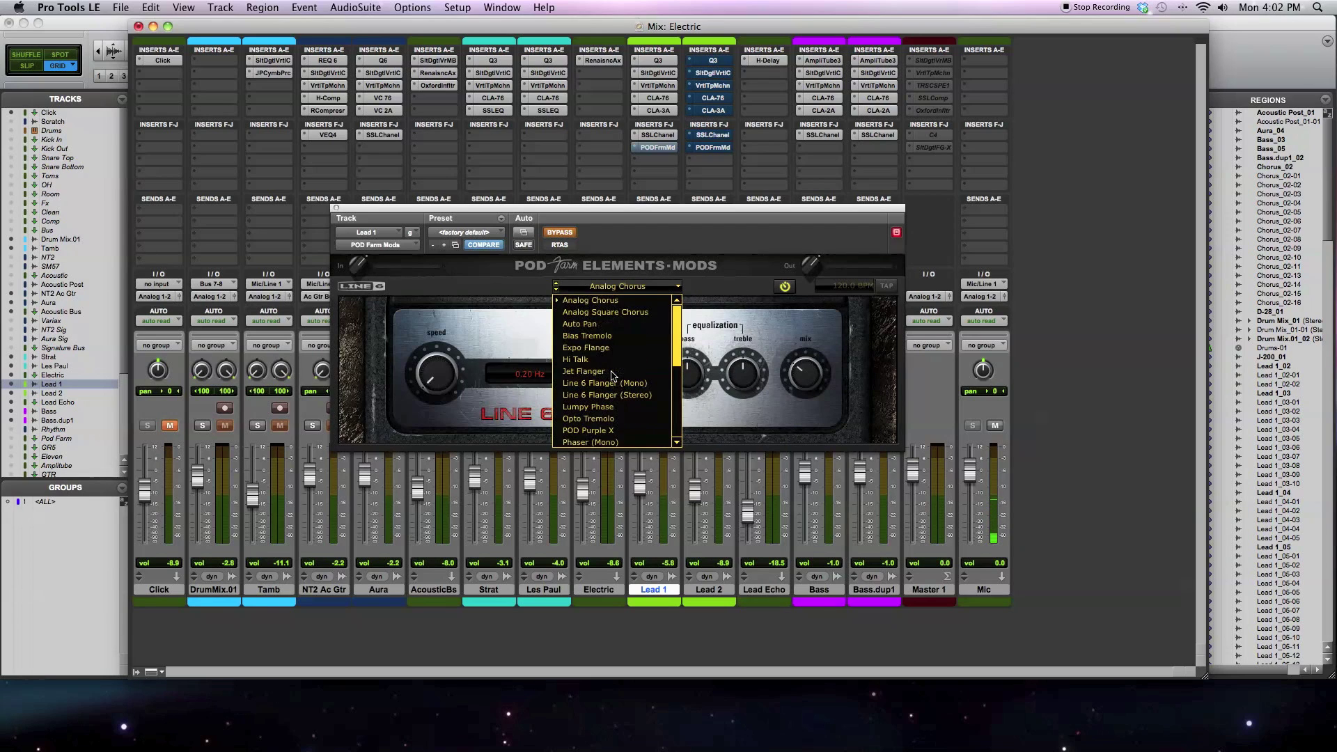
{"action": "scroll", "coordinate": [606, 361], "scroll_direction": "up", "scroll_amount": 5}
{"action": "left_click", "coordinate": [469, 297]}
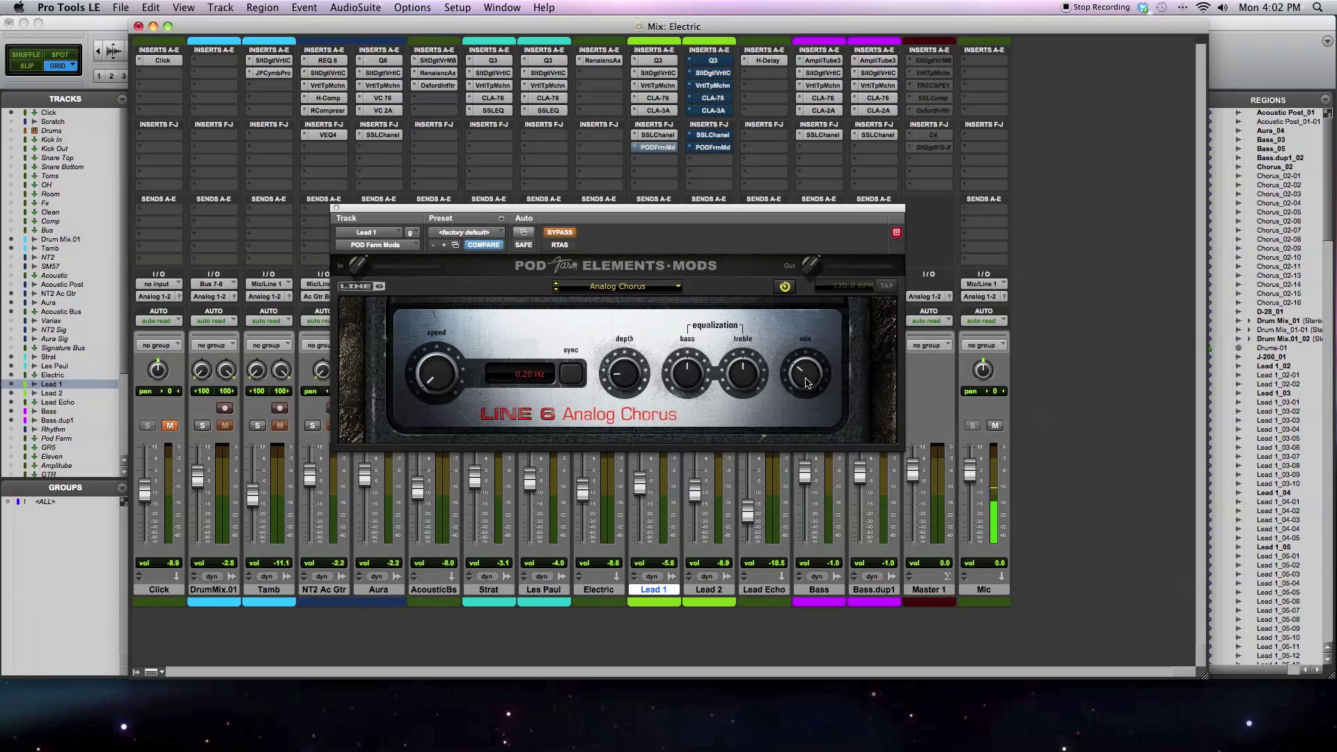
{"action": "mouse_move", "coordinate": [805, 375]}
{"action": "mouse_move", "coordinate": [620, 378]}
Step: Compare Lead 1 with POD Farm Mods active and bypassed during playback, leave it active, and close the plug-in
{"action": "key", "text": "space"}
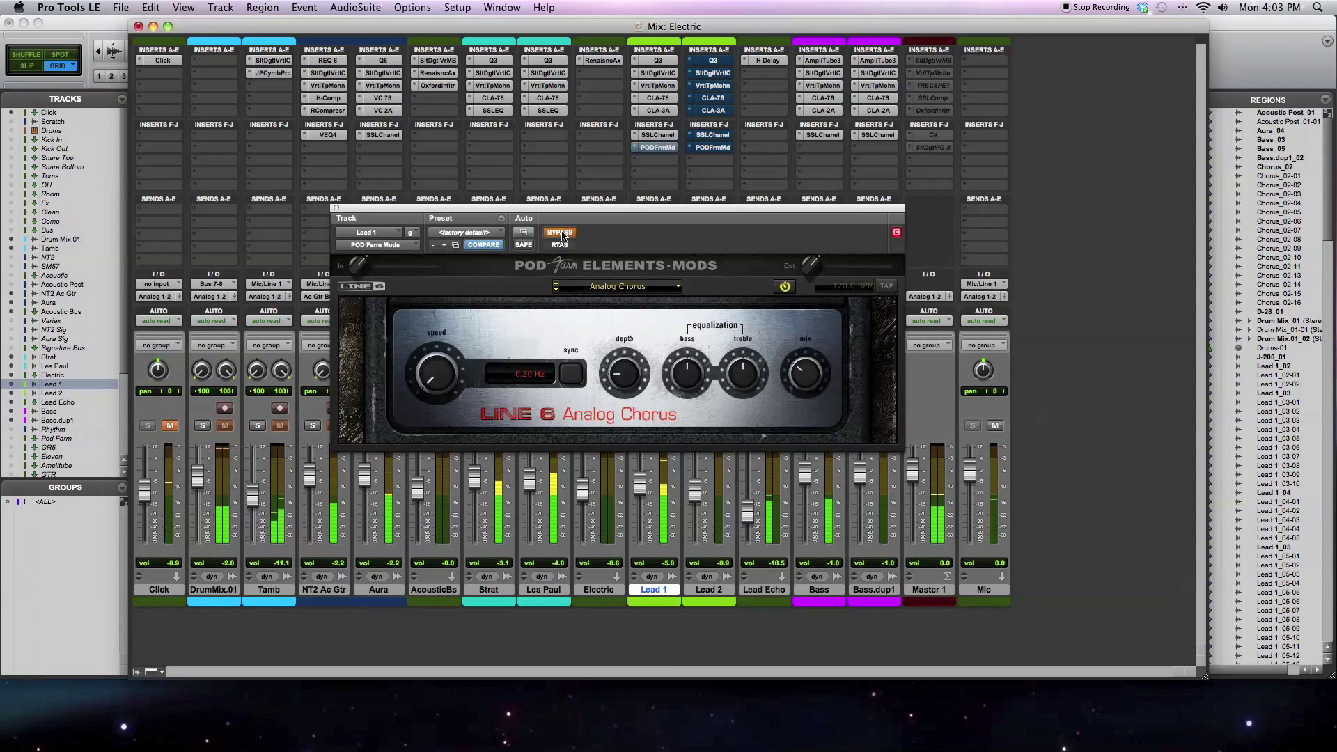
{"action": "left_click", "coordinate": [561, 232]}
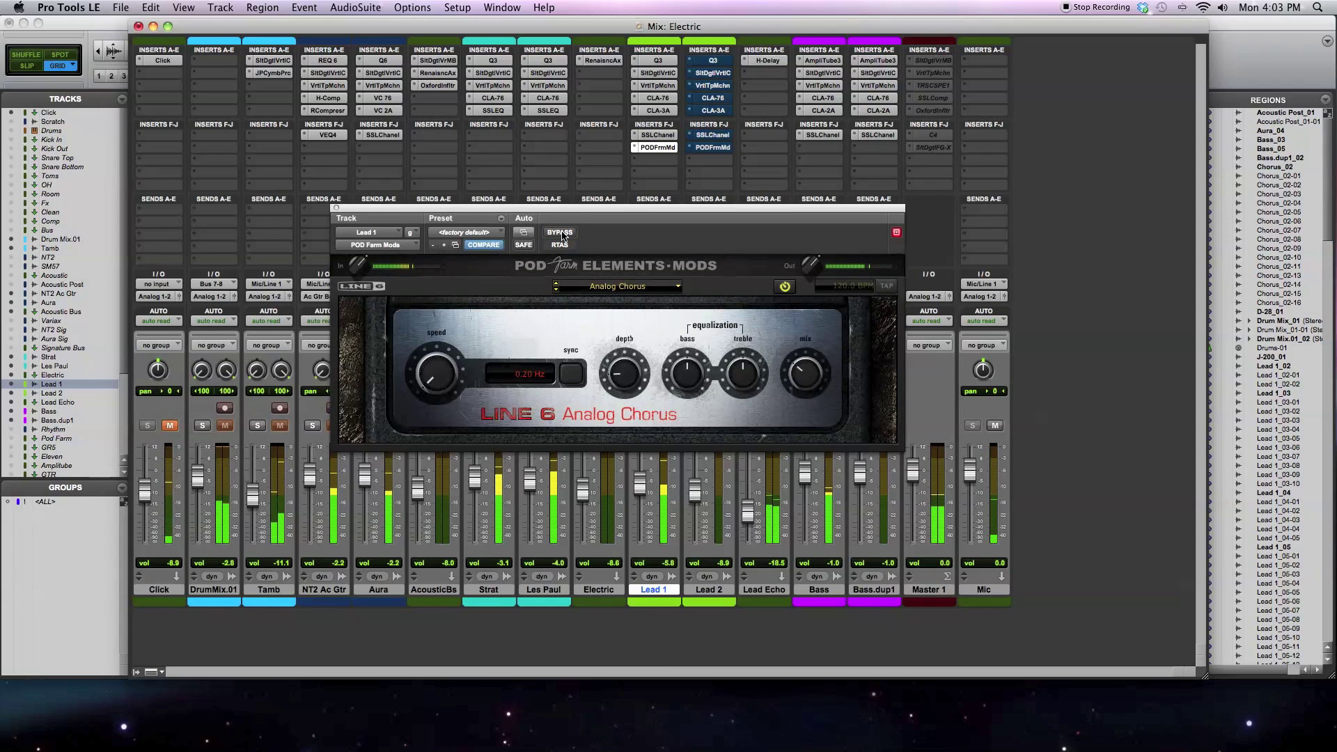
{"action": "left_click", "coordinate": [560, 233]}
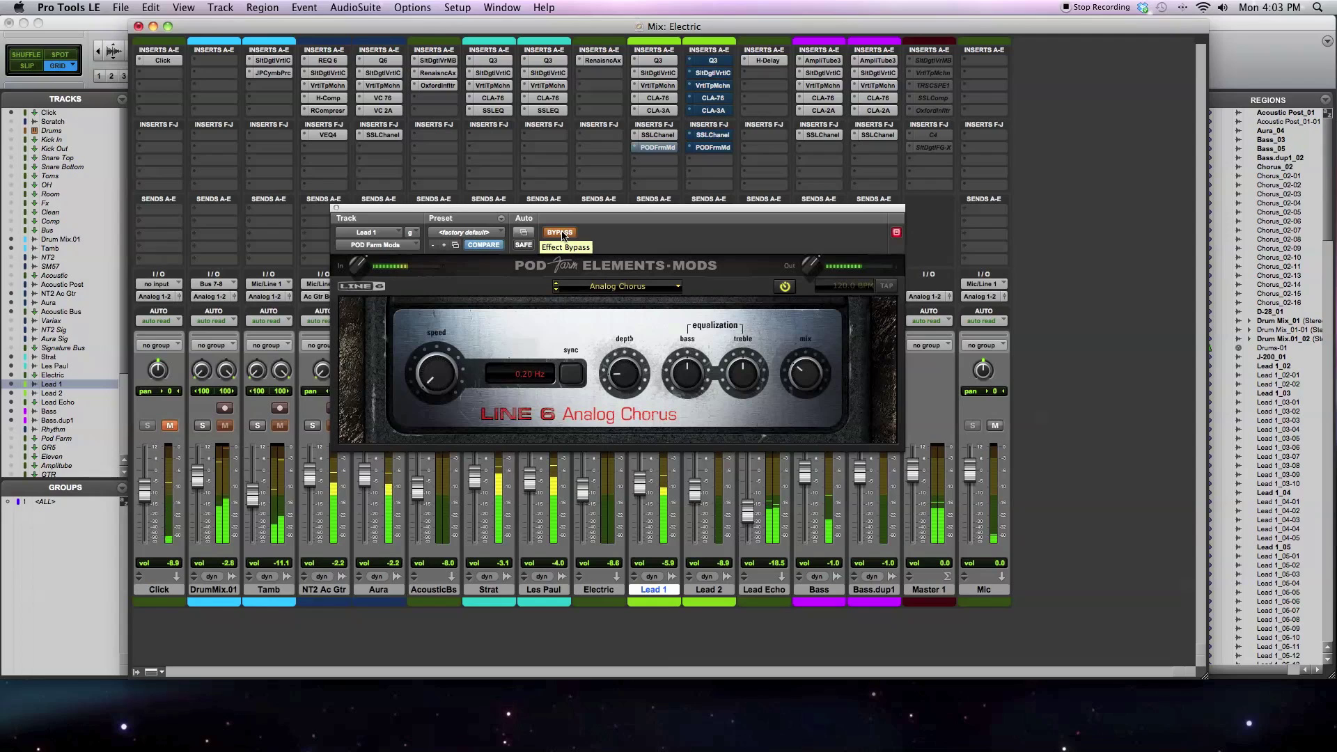
{"action": "left_click", "coordinate": [561, 233]}
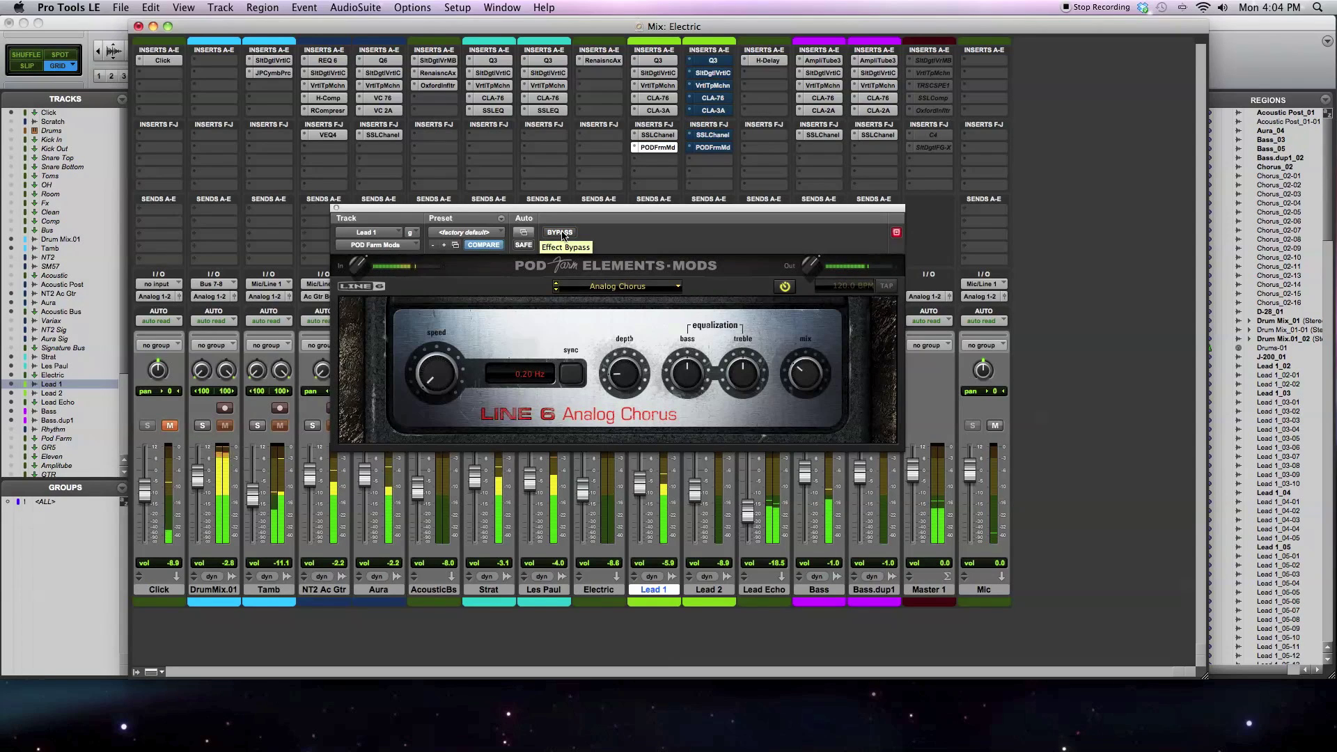
{"action": "left_click", "coordinate": [560, 233]}
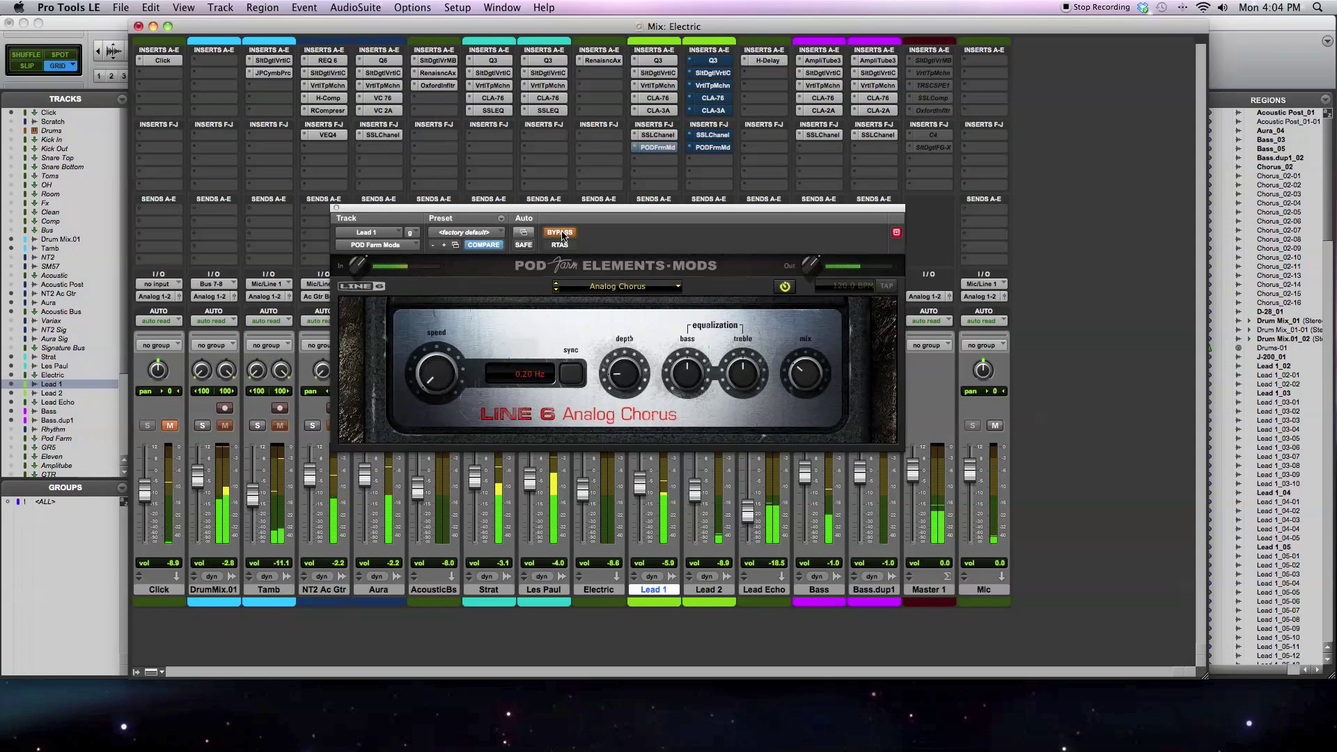
{"action": "left_click", "coordinate": [560, 232]}
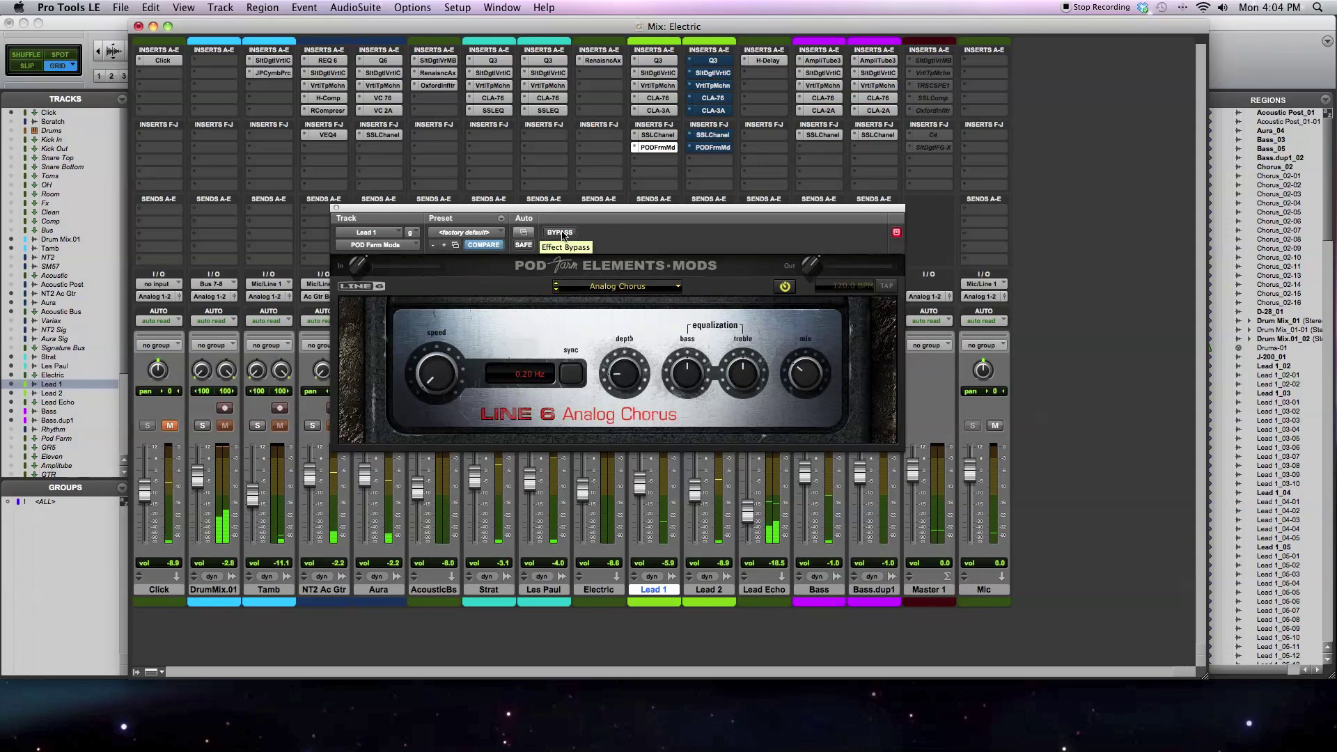
{"action": "left_click", "coordinate": [561, 232]}
{"action": "left_click", "coordinate": [560, 233]}
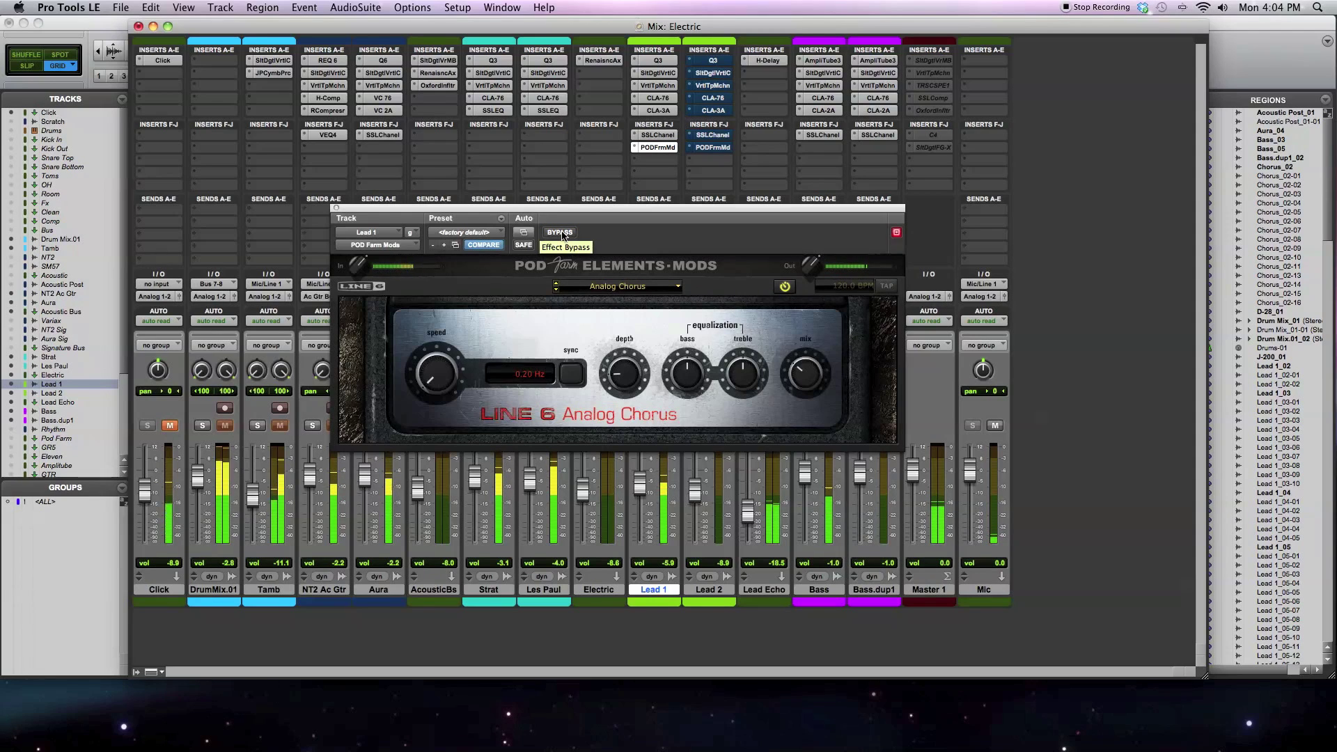
{"action": "left_click", "coordinate": [561, 234]}
{"action": "left_click", "coordinate": [561, 233]}
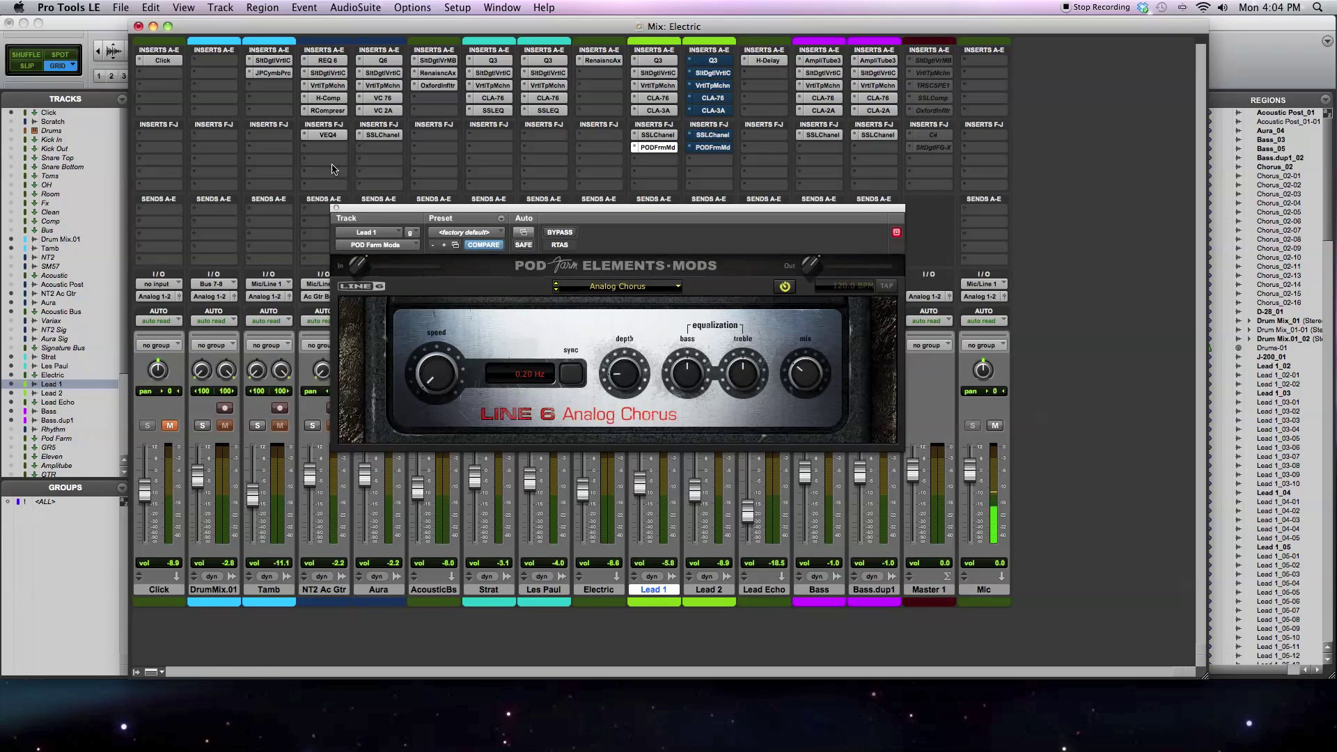
{"action": "left_click", "coordinate": [335, 209]}
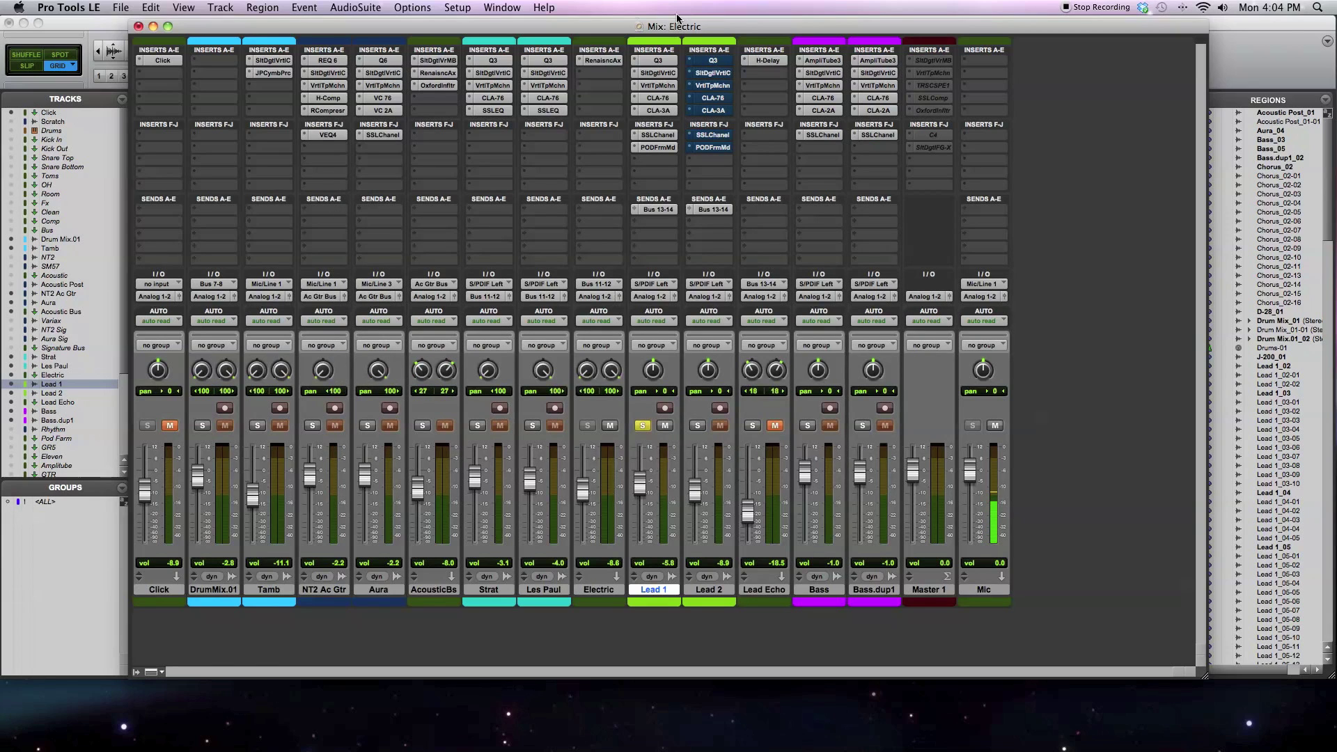
Step: Bypass all of Lead 1's inserts, from Q3 through POD Farm Mods, with the plug-in window closed
{"action": "left_click", "coordinate": [658, 147]}
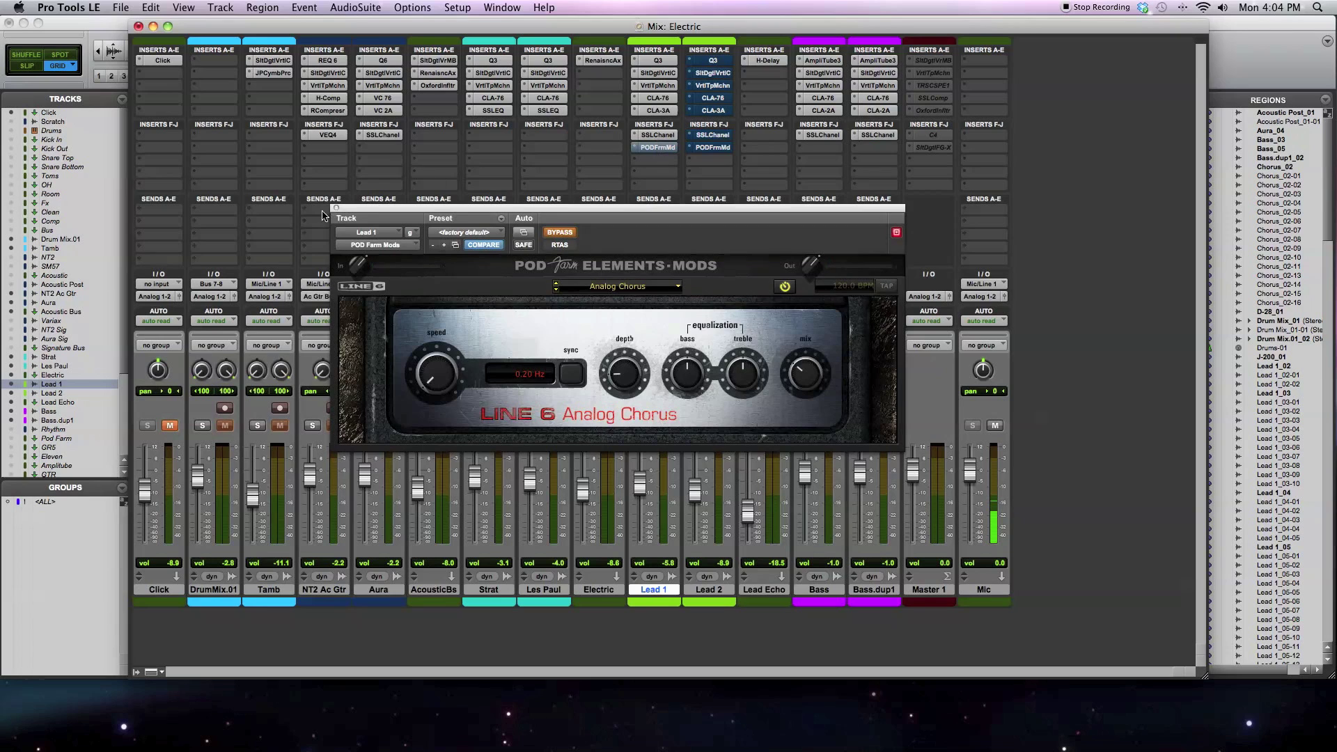
{"action": "left_click", "coordinate": [335, 209]}
{"action": "left_click_drag", "start_coordinate": [650, 134], "coordinate": [656, 63]}
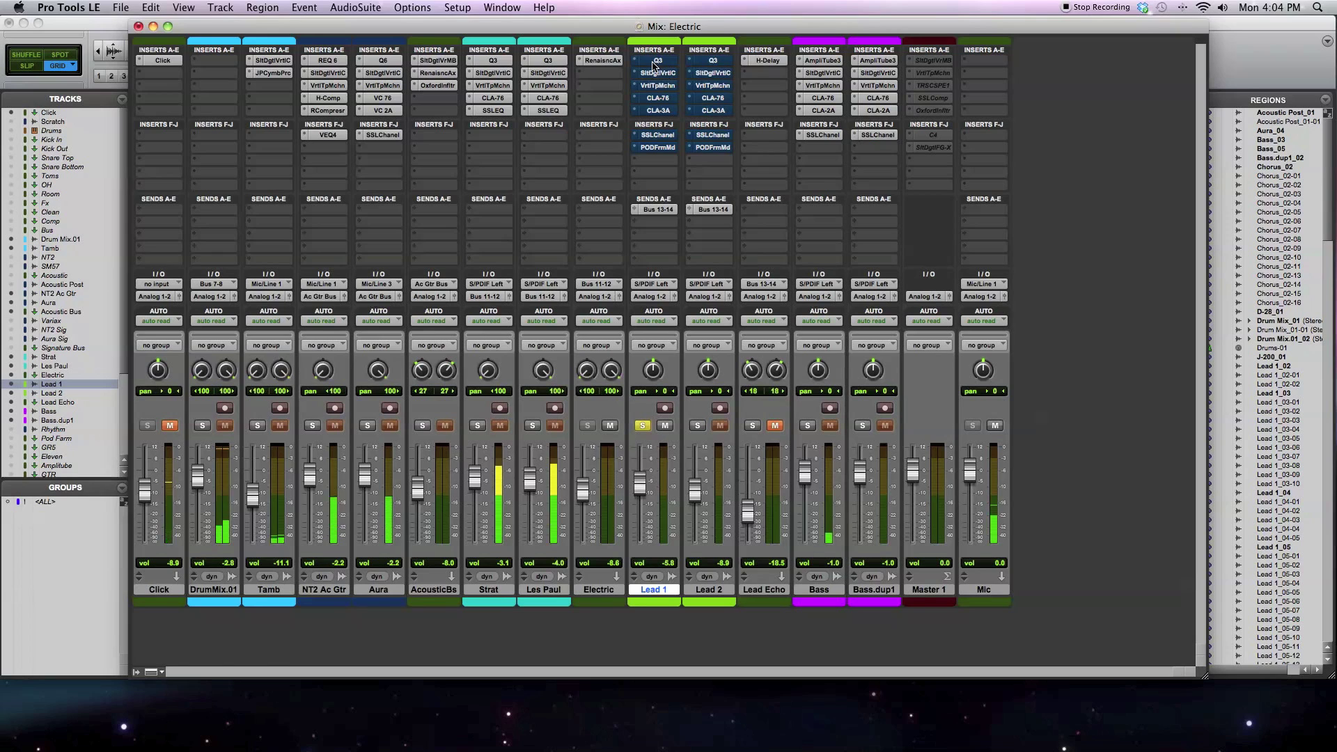
Step: Reactivate Q3, Virtual Channel and Virtual Tape Machines on Lead 1 one after another during playback, comparing each bypassed and active
{"action": "left_click_drag", "start_coordinate": [655, 64], "coordinate": [665, 75]}
{"action": "left_click", "coordinate": [665, 75], "text": "super"}
{"action": "left_click", "coordinate": [665, 76], "text": "super"}
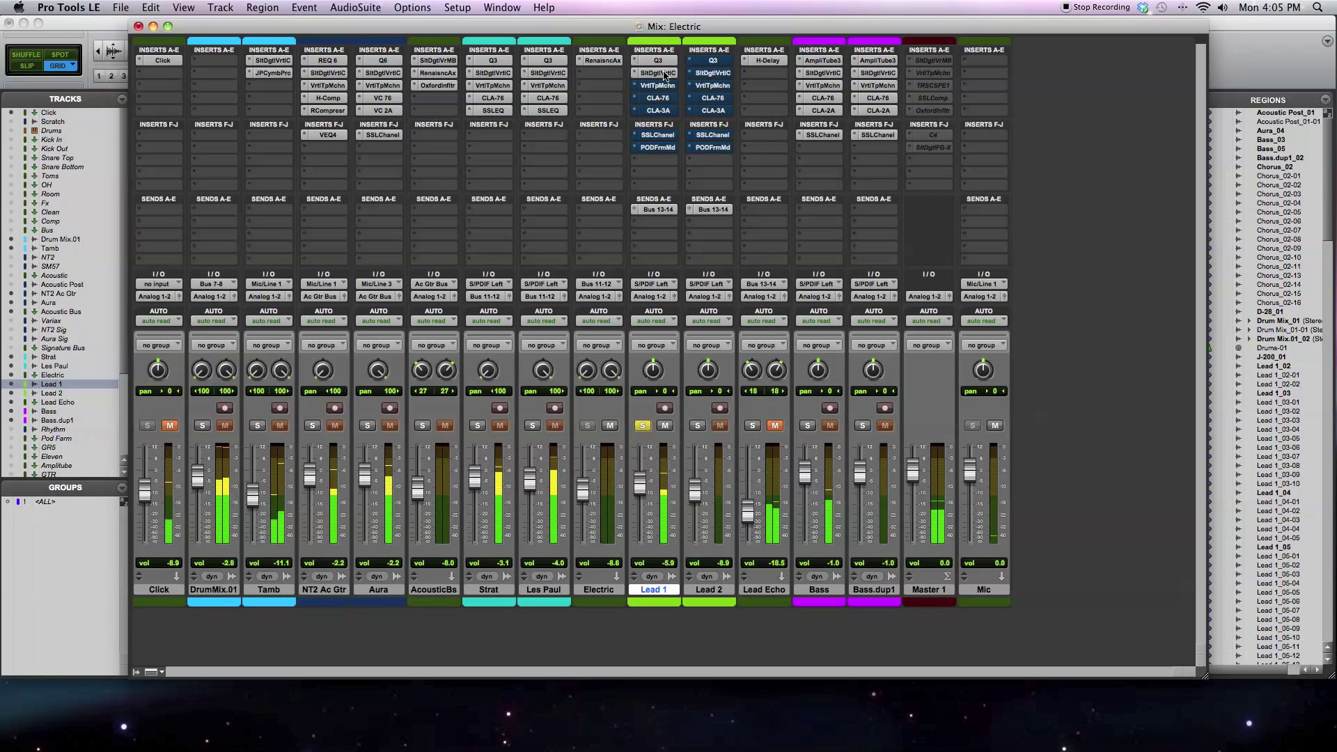
{"action": "left_click", "coordinate": [667, 88], "text": "super"}
{"action": "left_click", "coordinate": [666, 86], "text": "super"}
{"action": "left_click", "coordinate": [666, 86], "text": "super"}
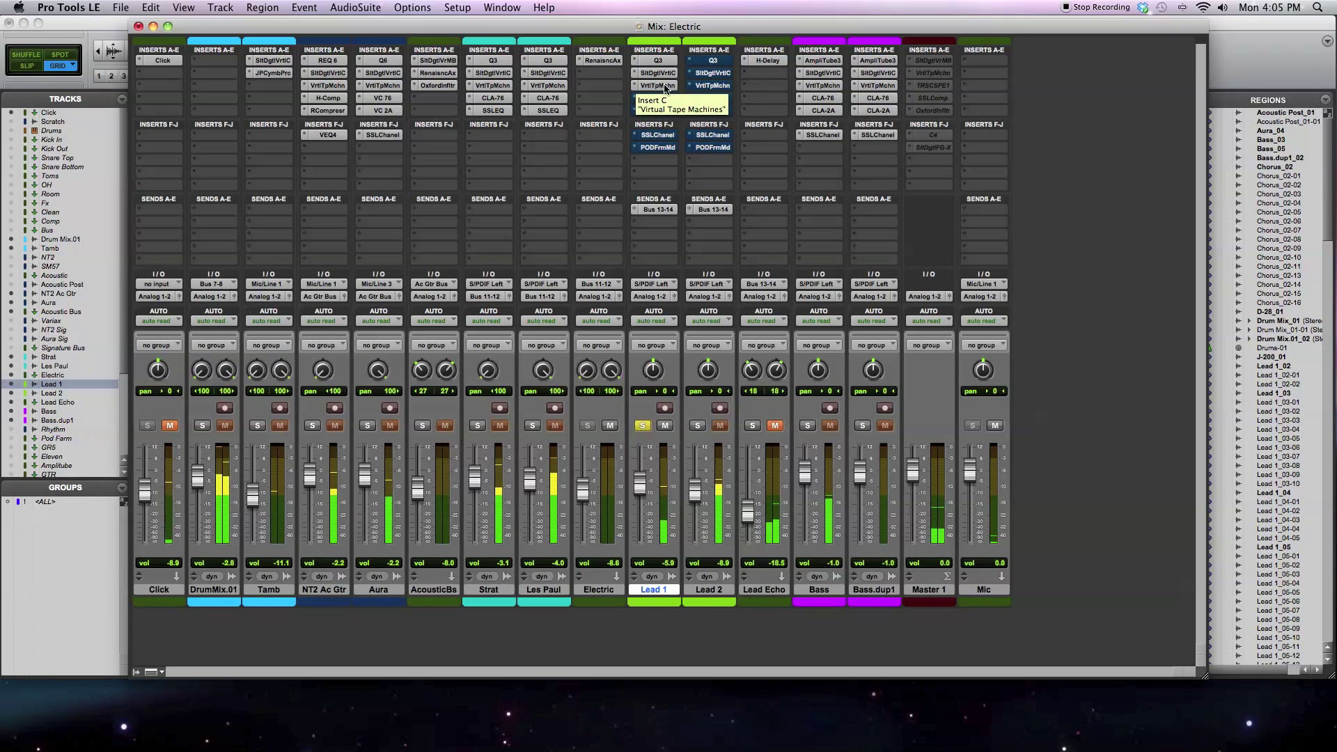
{"action": "left_click", "coordinate": [665, 86], "text": "super"}
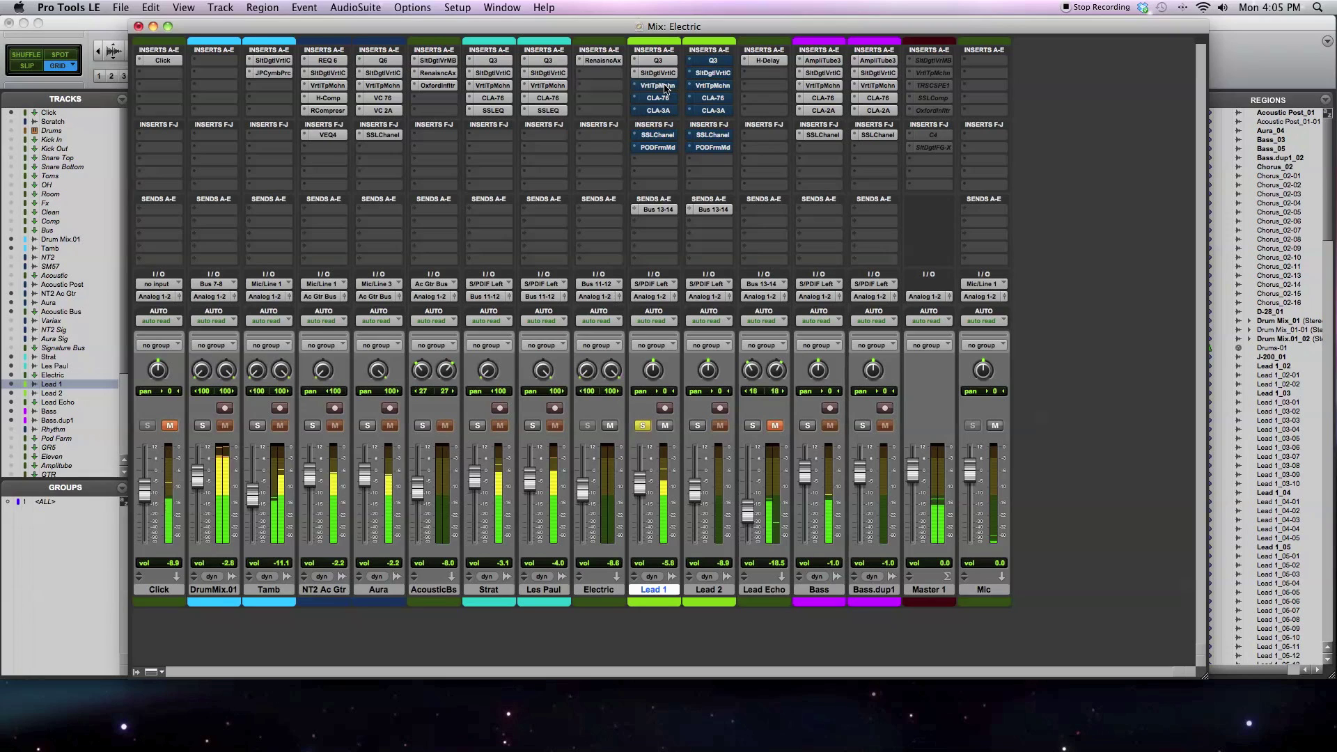
{"action": "left_click", "coordinate": [666, 87], "text": "super"}
Step: Reactivate CLA-76, CLA-3A, SSLChannel and POD Farm Mods on Lead 1 one after another during playback
{"action": "left_click", "coordinate": [666, 99], "text": "super"}
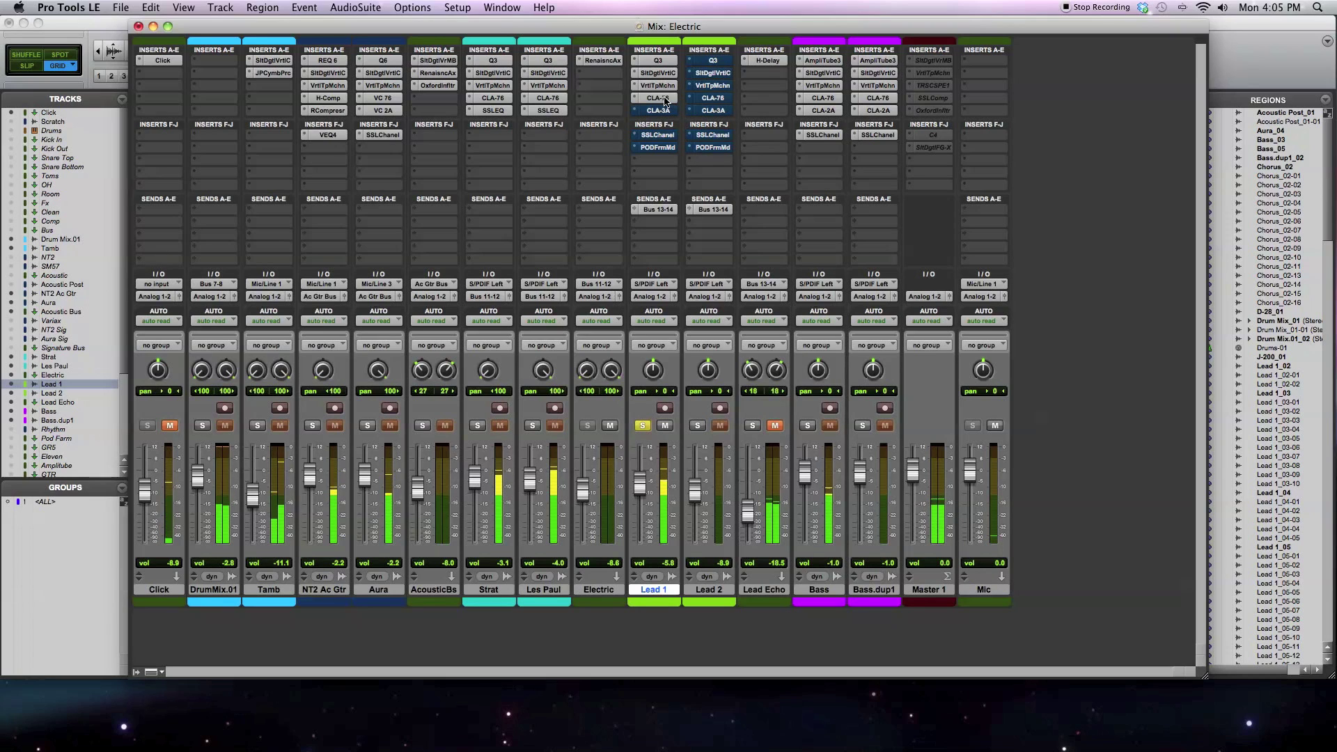
{"action": "left_click", "coordinate": [665, 98], "text": "super"}
{"action": "left_click", "coordinate": [665, 99], "text": "super"}
{"action": "left_click", "coordinate": [666, 112], "text": "super"}
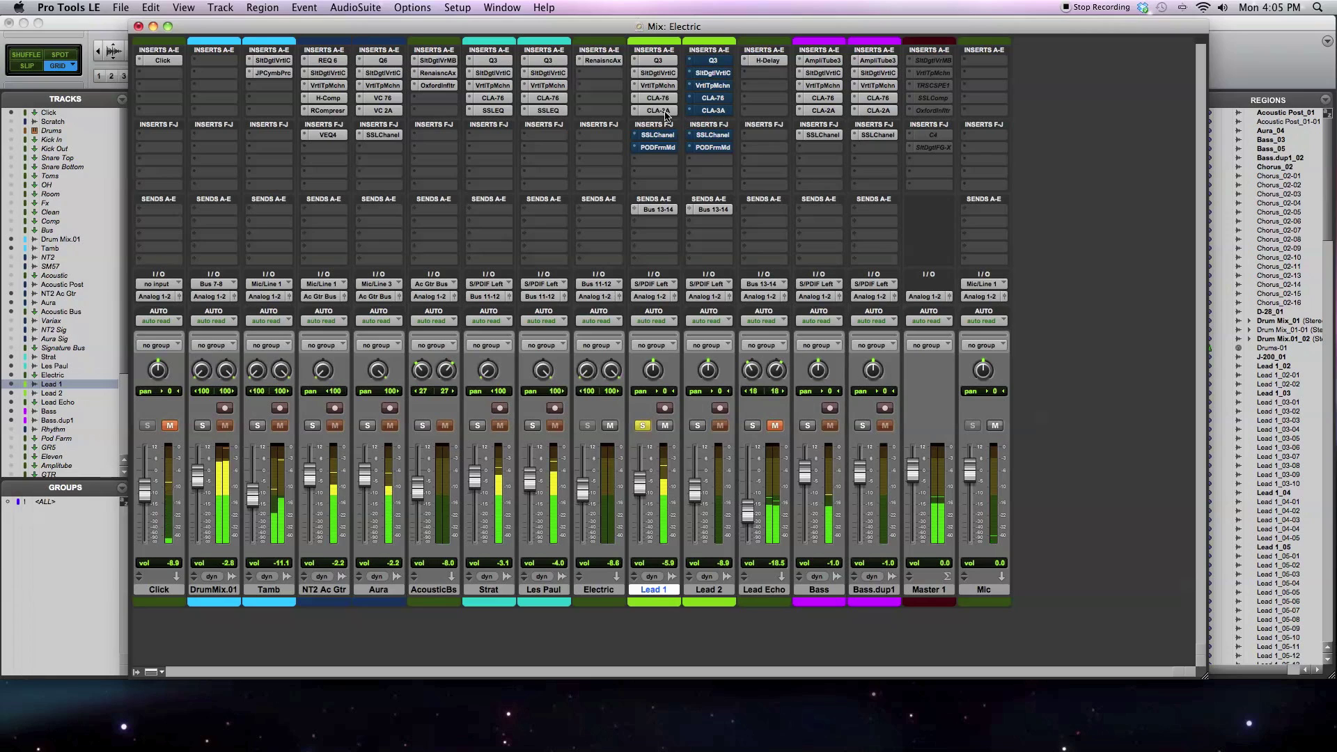
{"action": "left_click", "coordinate": [667, 136], "text": "super"}
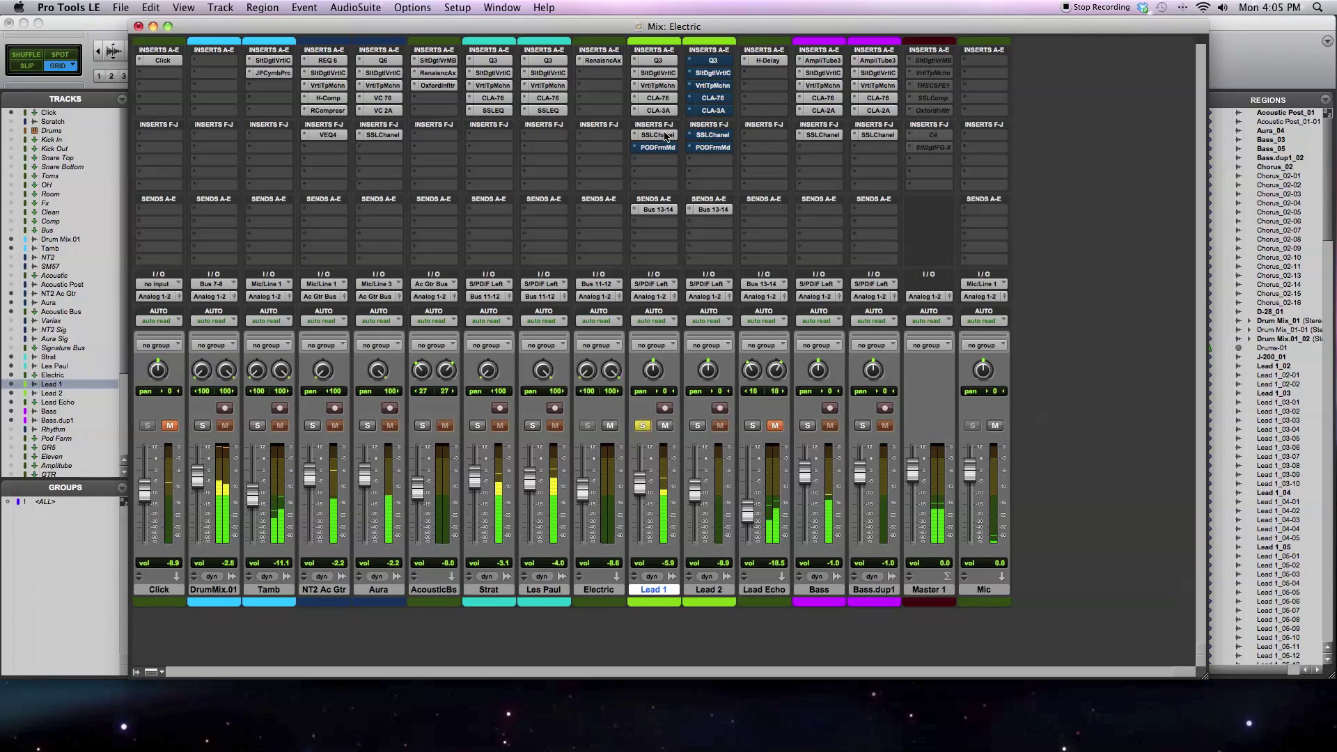
{"action": "left_click", "coordinate": [660, 147], "text": "super"}
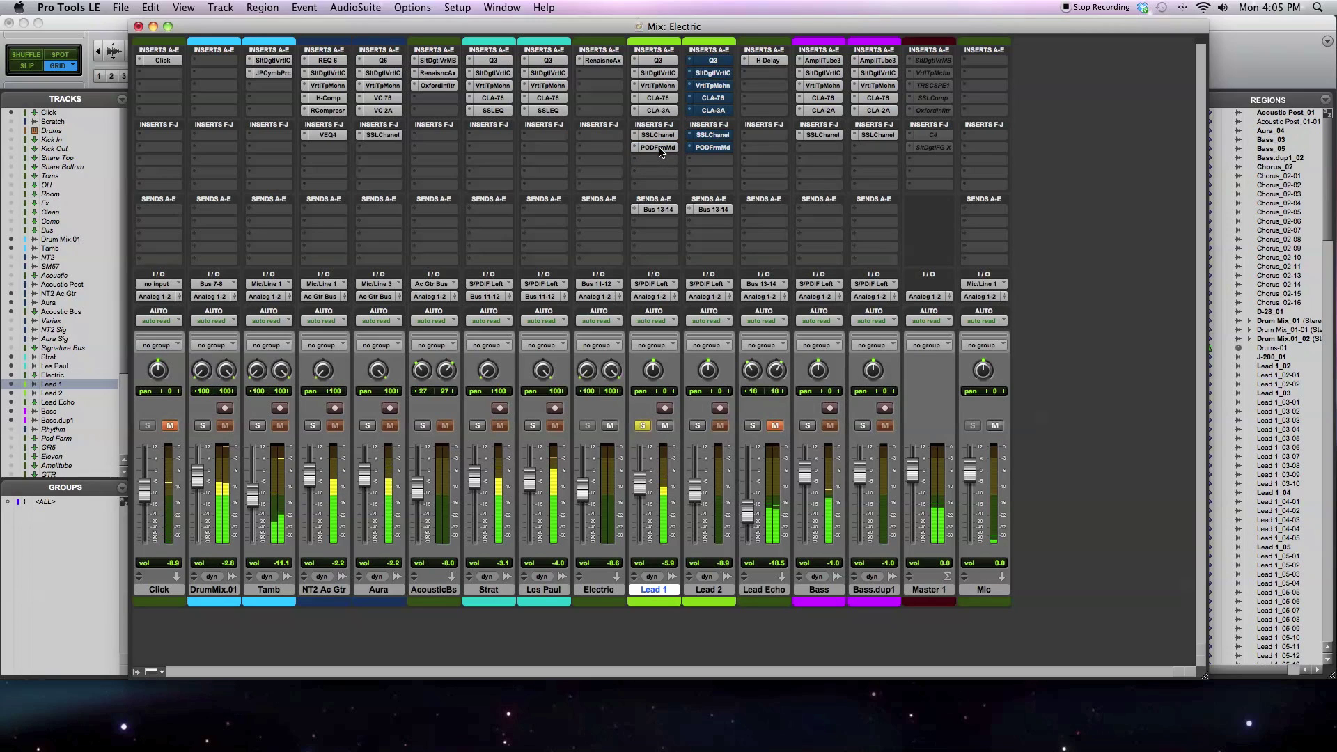
Step: Solo Lead 2 alongside Lead 1 and activate all of Lead 2's inserts, from POD Farm Mods back up to Q3
{"action": "left_click", "coordinate": [698, 426]}
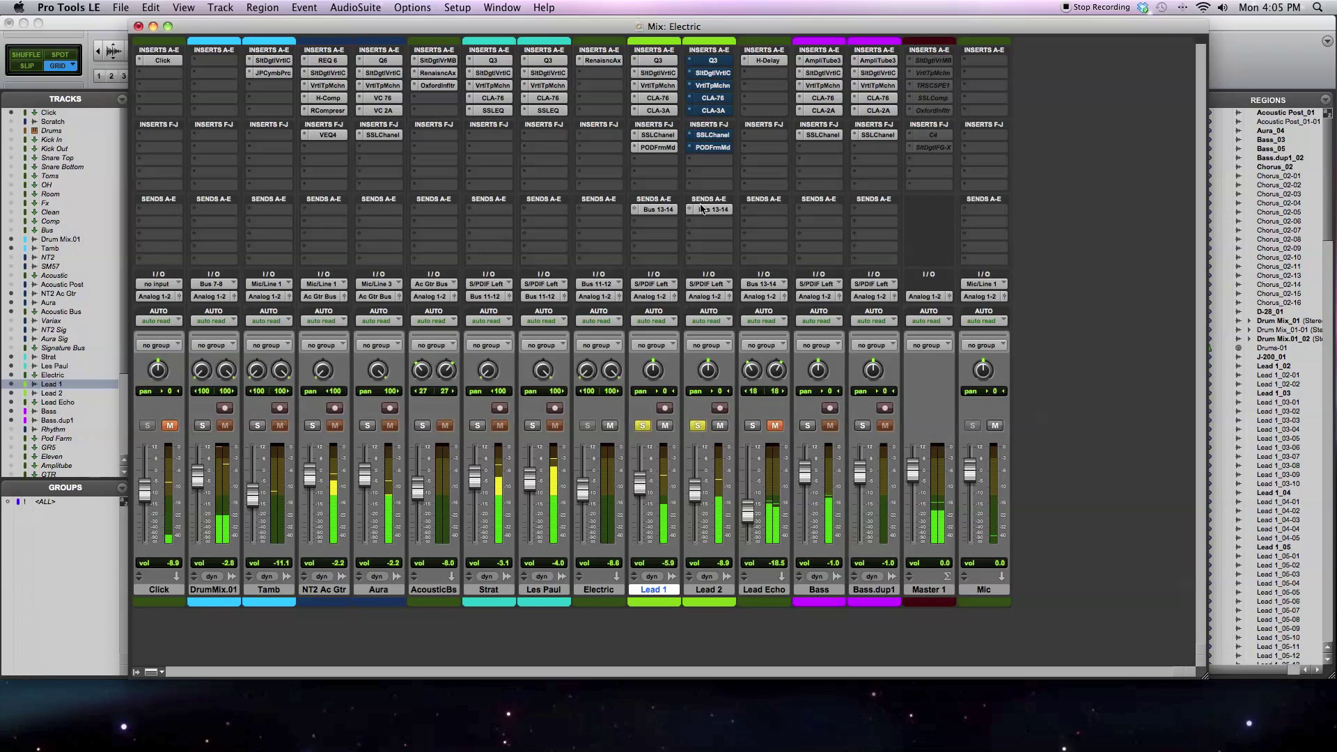
{"action": "left_click", "coordinate": [709, 148], "text": "super"}
{"action": "left_click", "coordinate": [709, 135], "text": "super"}
{"action": "left_click", "coordinate": [712, 111], "text": "super"}
{"action": "left_click", "coordinate": [712, 98], "text": "super"}
{"action": "left_click", "coordinate": [711, 86], "text": "super"}
{"action": "left_click", "coordinate": [712, 73], "text": "super"}
{"action": "left_click", "coordinate": [711, 60], "text": "super"}
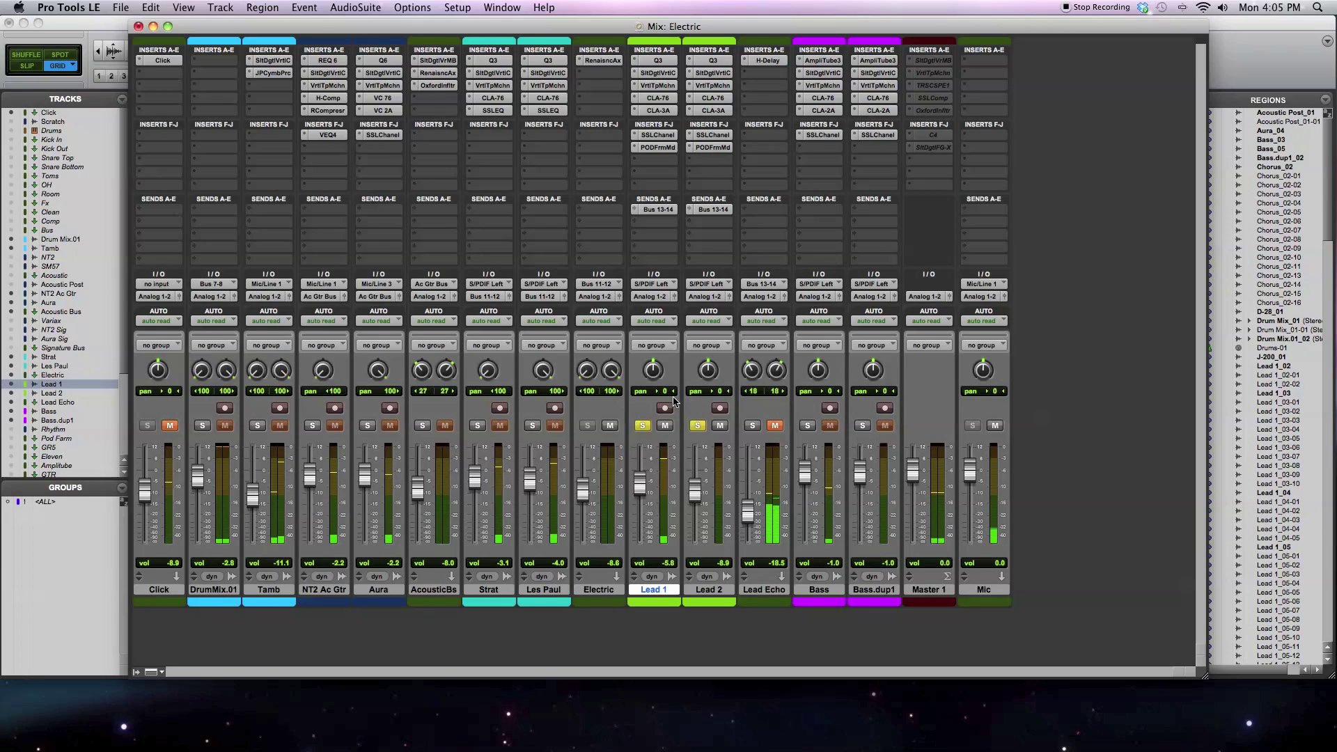
Step: Clear all solos during playback, lower the Acoustic Bus fader to -8.3 dB, and stop playback
{"action": "left_click", "coordinate": [641, 426], "text": "alt"}
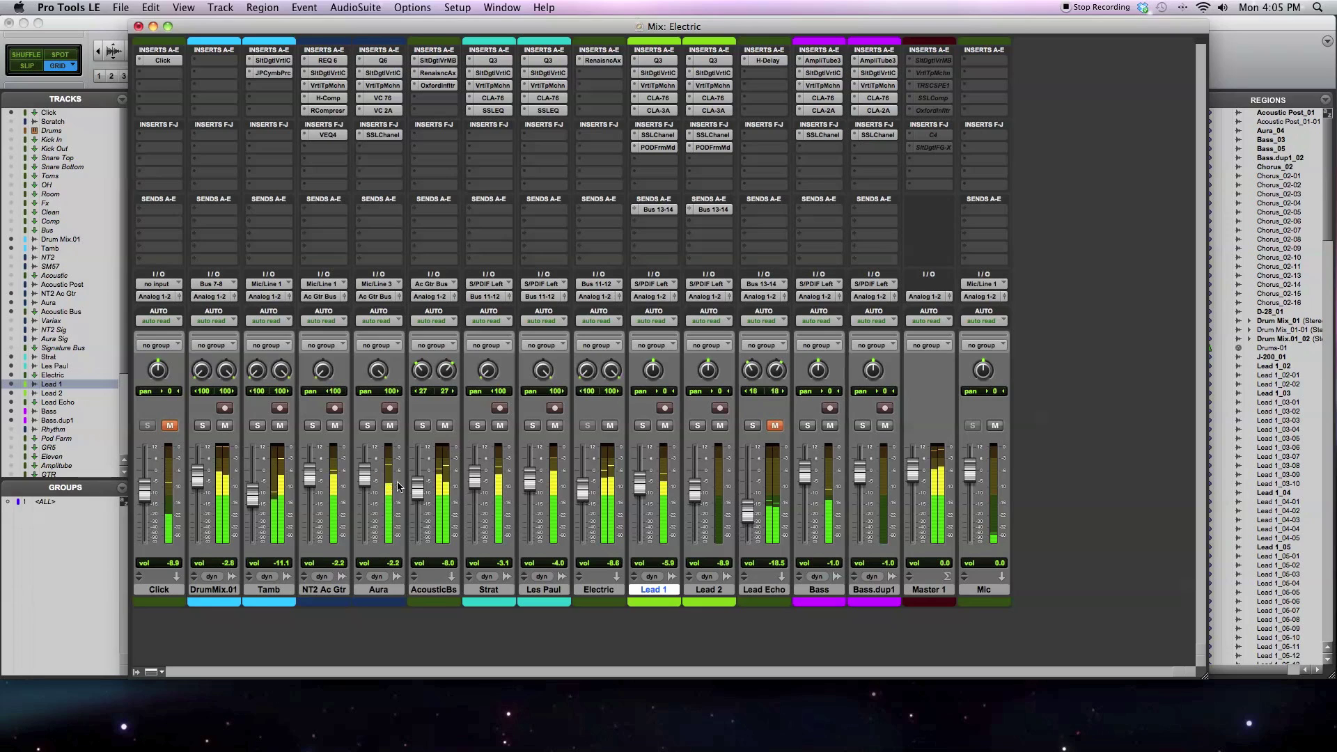
{"action": "left_click_drag", "start_coordinate": [419, 491], "coordinate": [419, 492]}
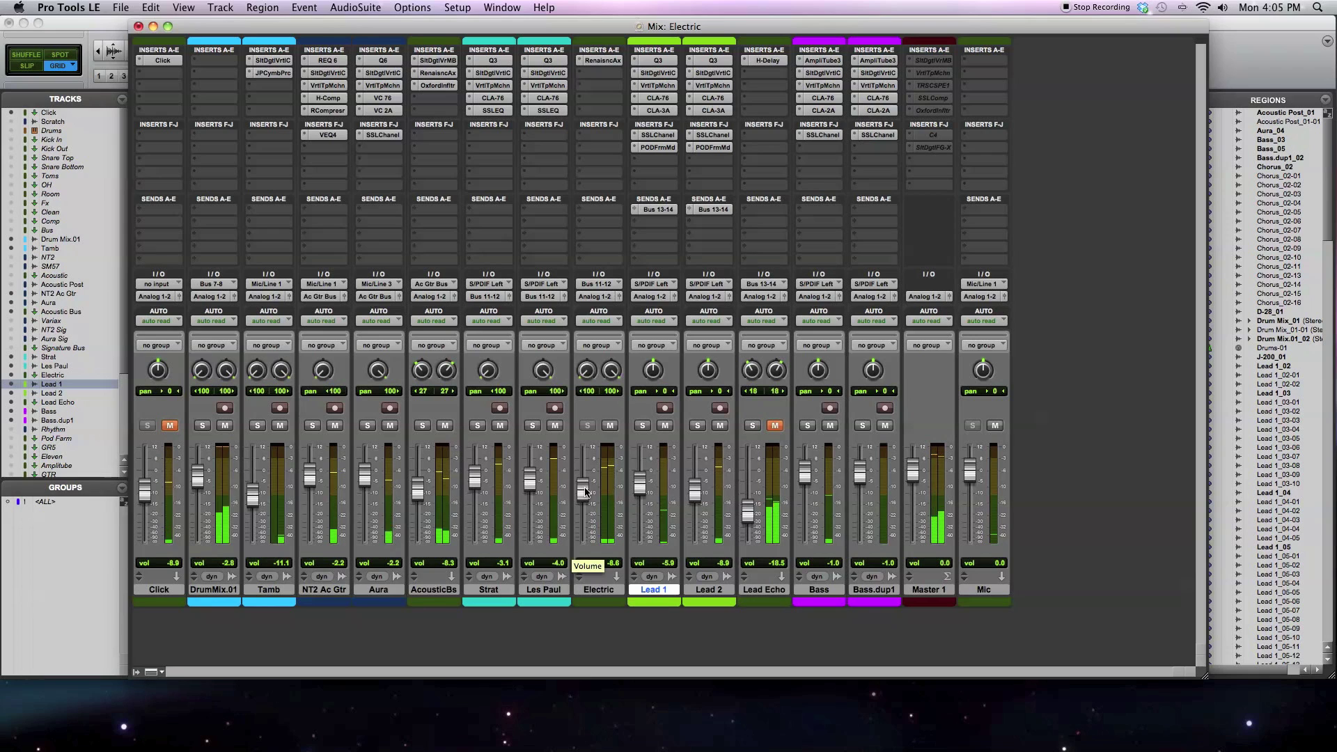
{"action": "left_click", "coordinate": [1224, 40]}
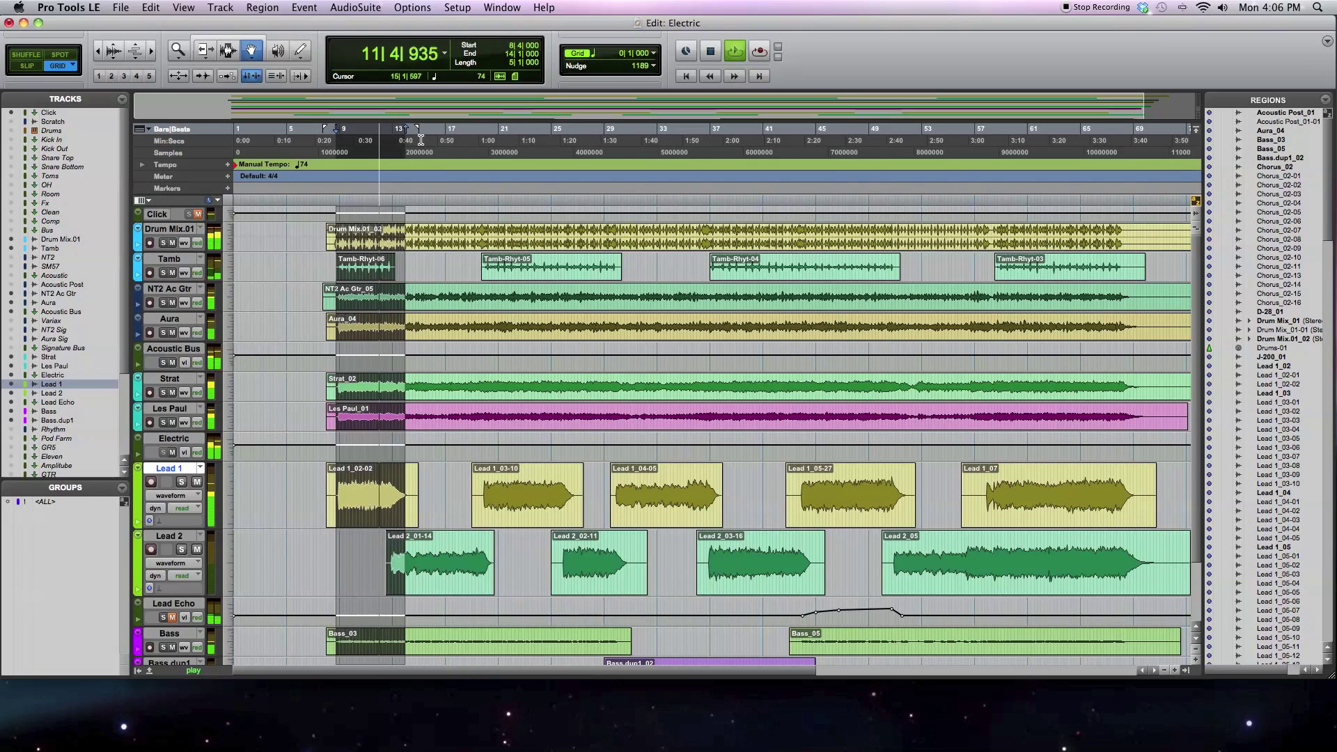
{"action": "key", "text": "space"}
{"action": "key", "text": "super+equal"}
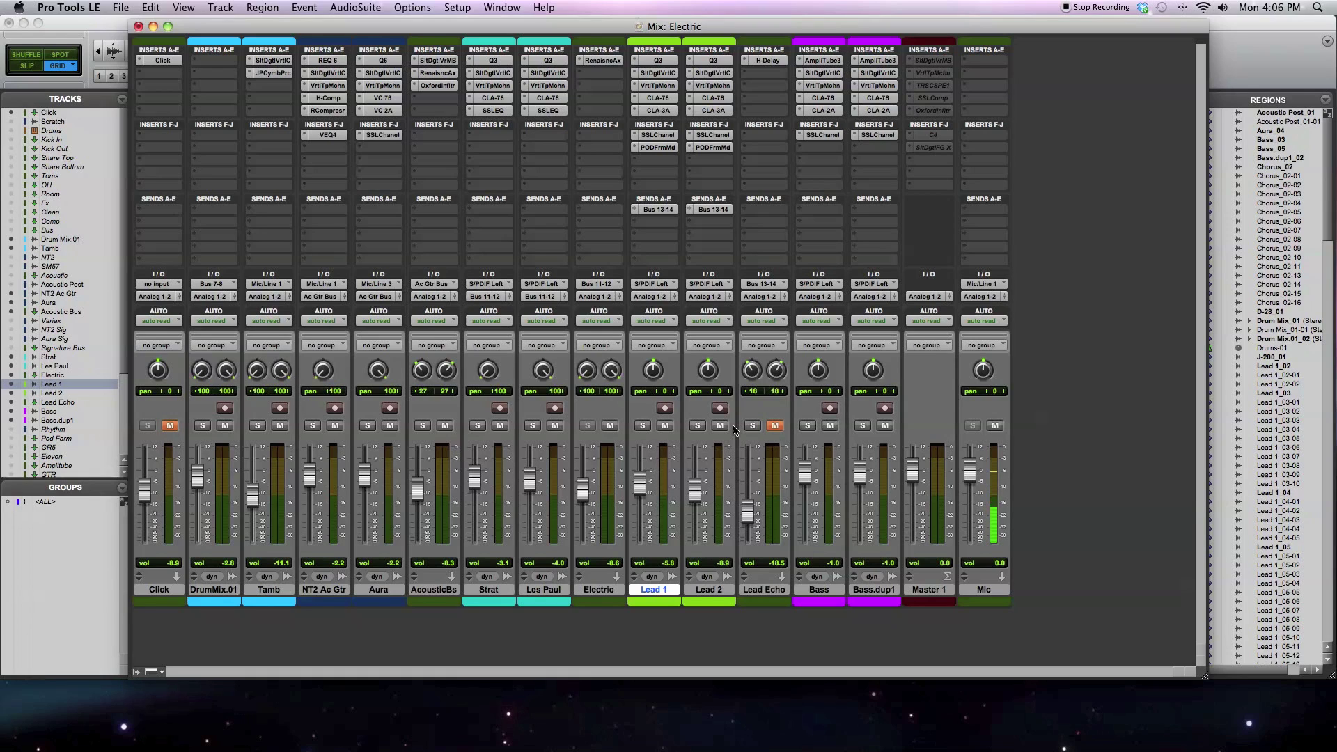
Step: Unmute and select the Lead Echo track, with Lead 1's Bus 13-14 send window open in the middle of the mixer
{"action": "left_click", "coordinate": [774, 426]}
{"action": "left_click", "coordinate": [661, 210]}
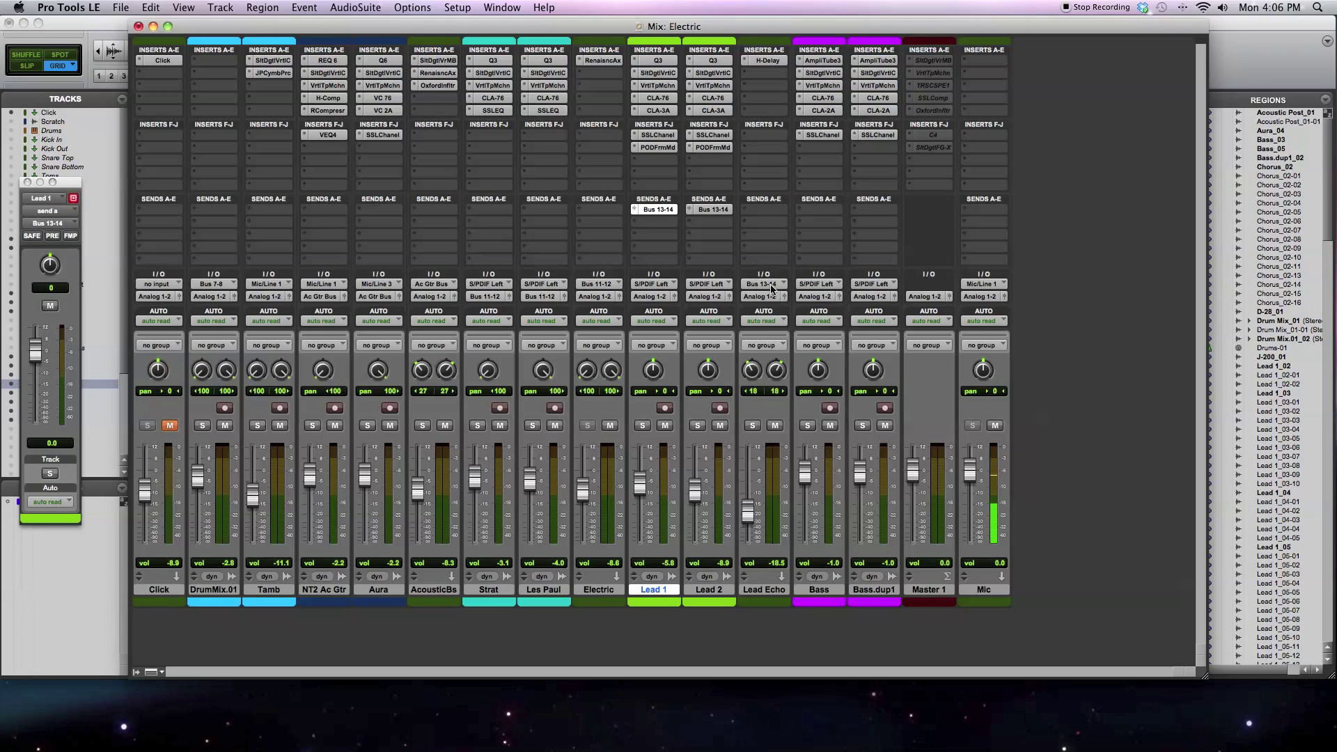
{"action": "left_click", "coordinate": [764, 589]}
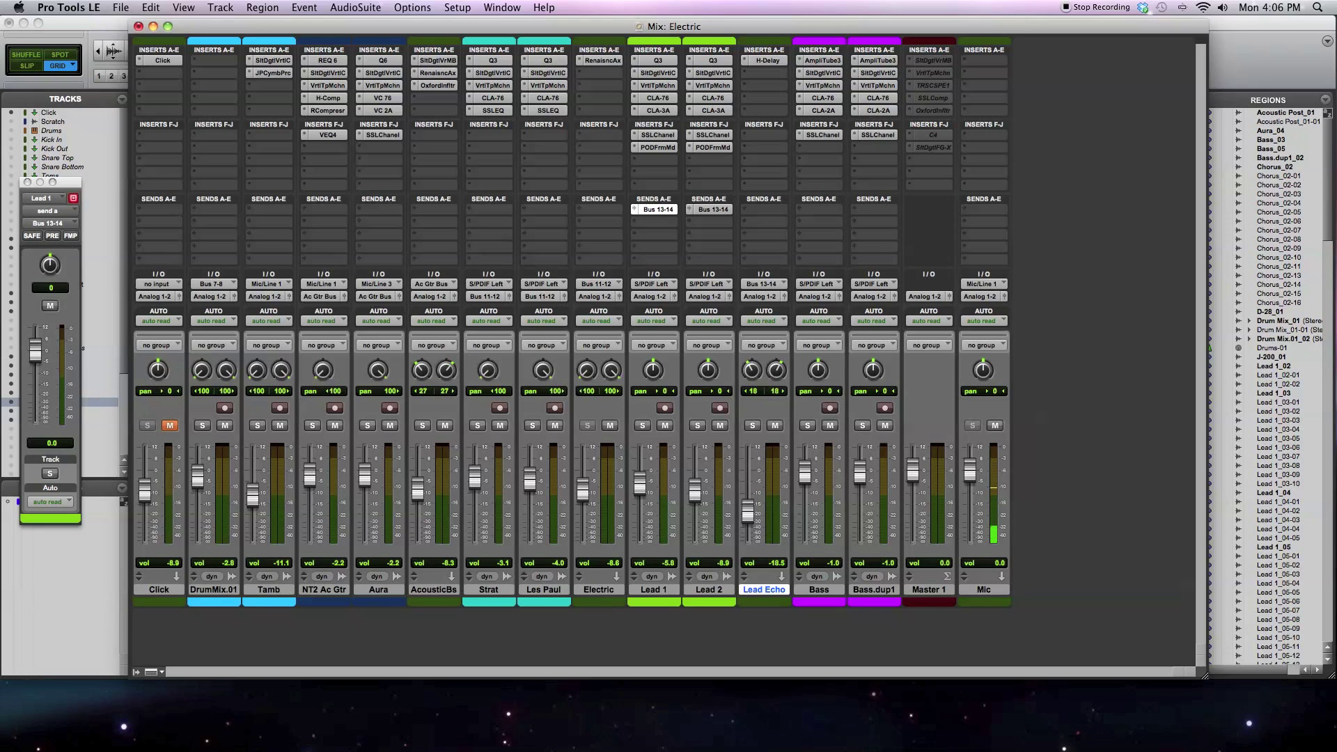
{"action": "left_click_drag", "start_coordinate": [64, 185], "coordinate": [425, 156]}
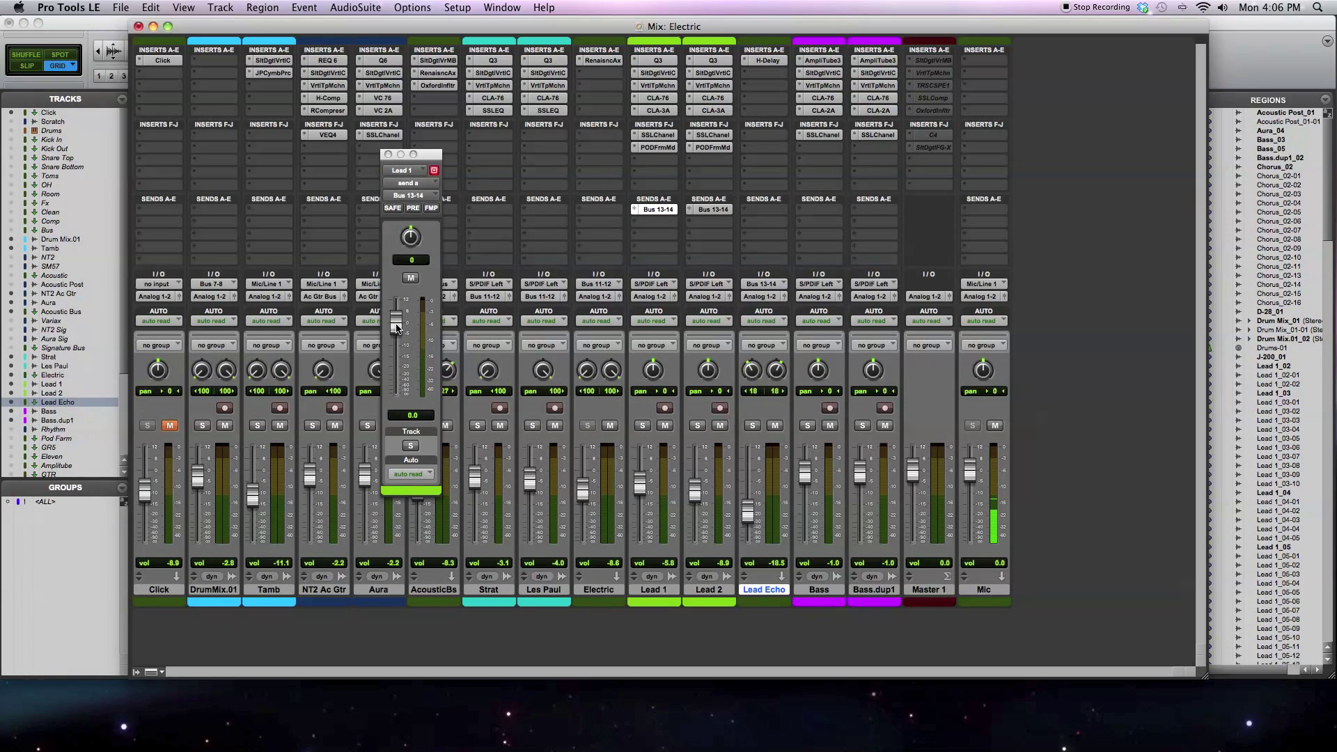
Step: Open Lead 2's Bus 13-14 send and reset its level to 0.0 dB
{"action": "left_click", "coordinate": [717, 209]}
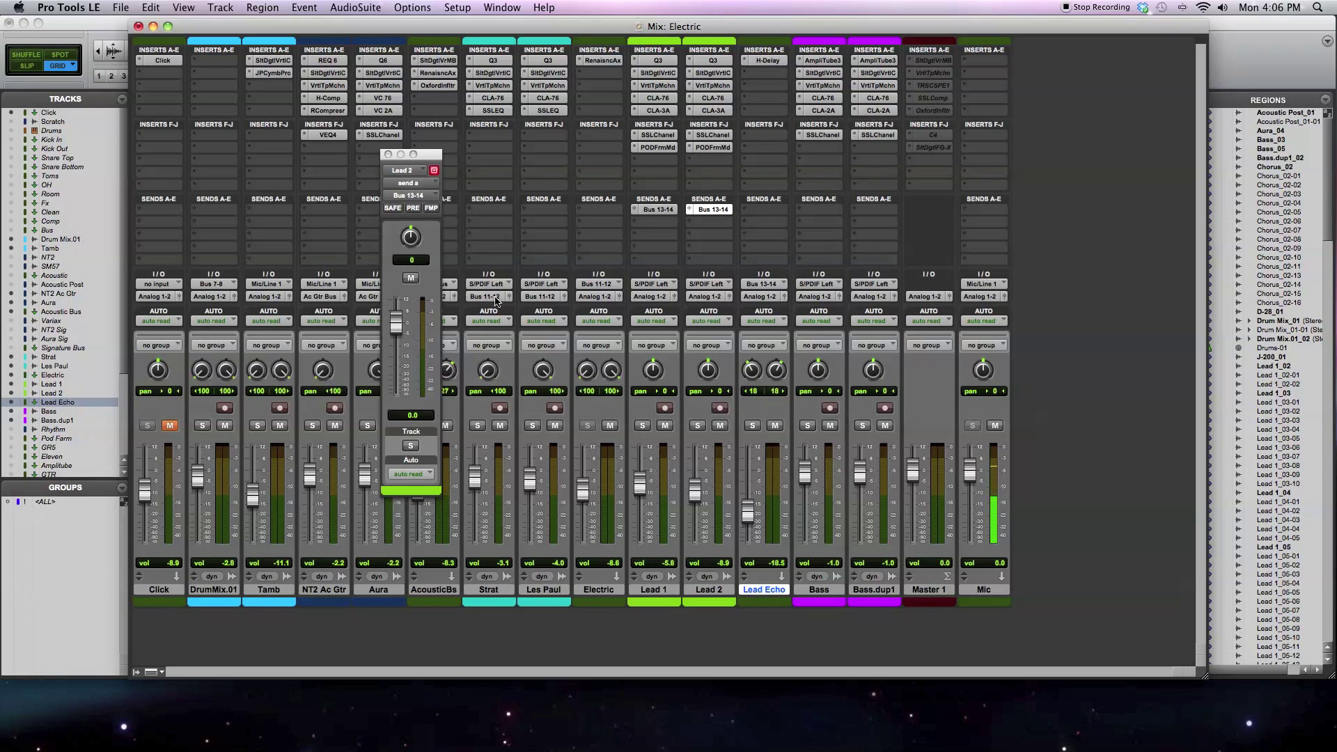
{"action": "mouse_move", "coordinate": [396, 326]}
{"action": "left_mouse_down"}
{"action": "mouse_move", "coordinate": [397, 345]}
{"action": "mouse_move", "coordinate": [397, 327]}
{"action": "left_mouse_up"}
{"action": "left_click", "coordinate": [397, 327], "text": "alt"}
Step: Open H-Delay on Lead Echo, examine its dry/wet, modulation and filter controls, and move its window clear of the Lead Echo strip
{"action": "left_click", "coordinate": [767, 62]}
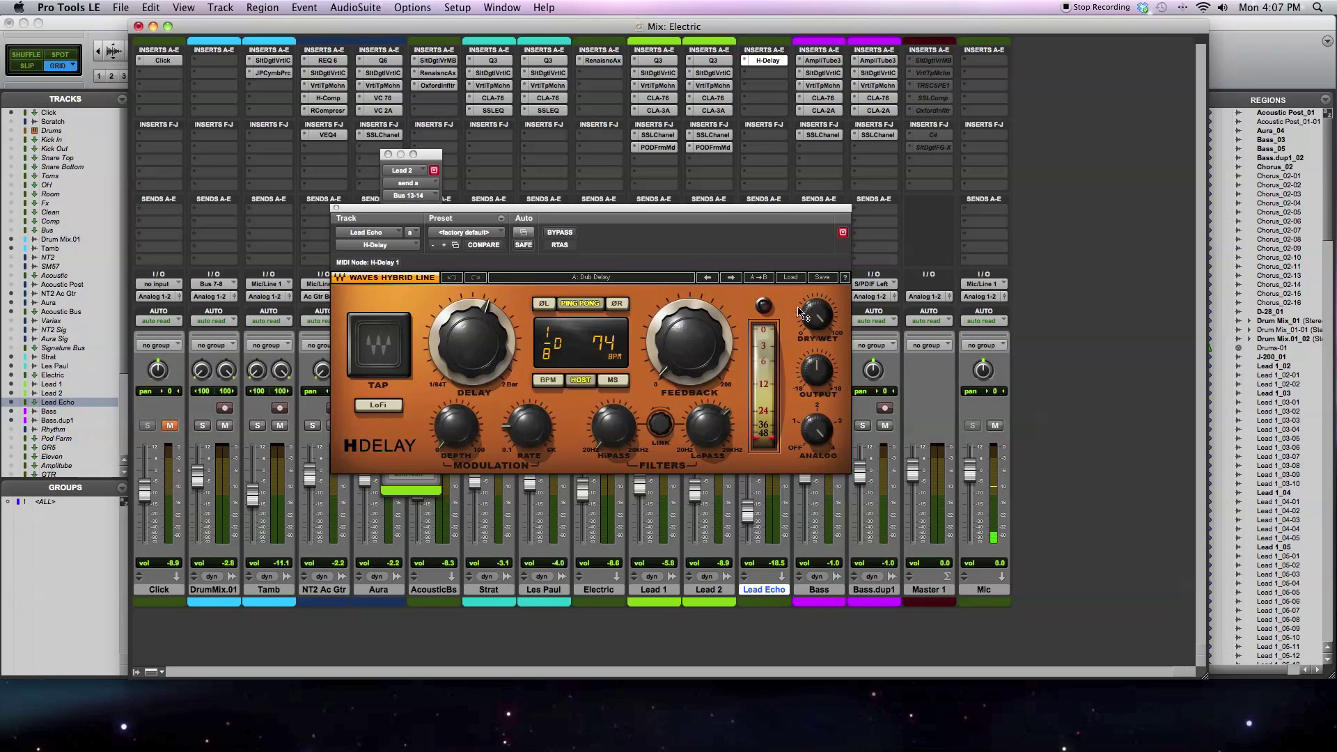
{"action": "mouse_move", "coordinate": [825, 326]}
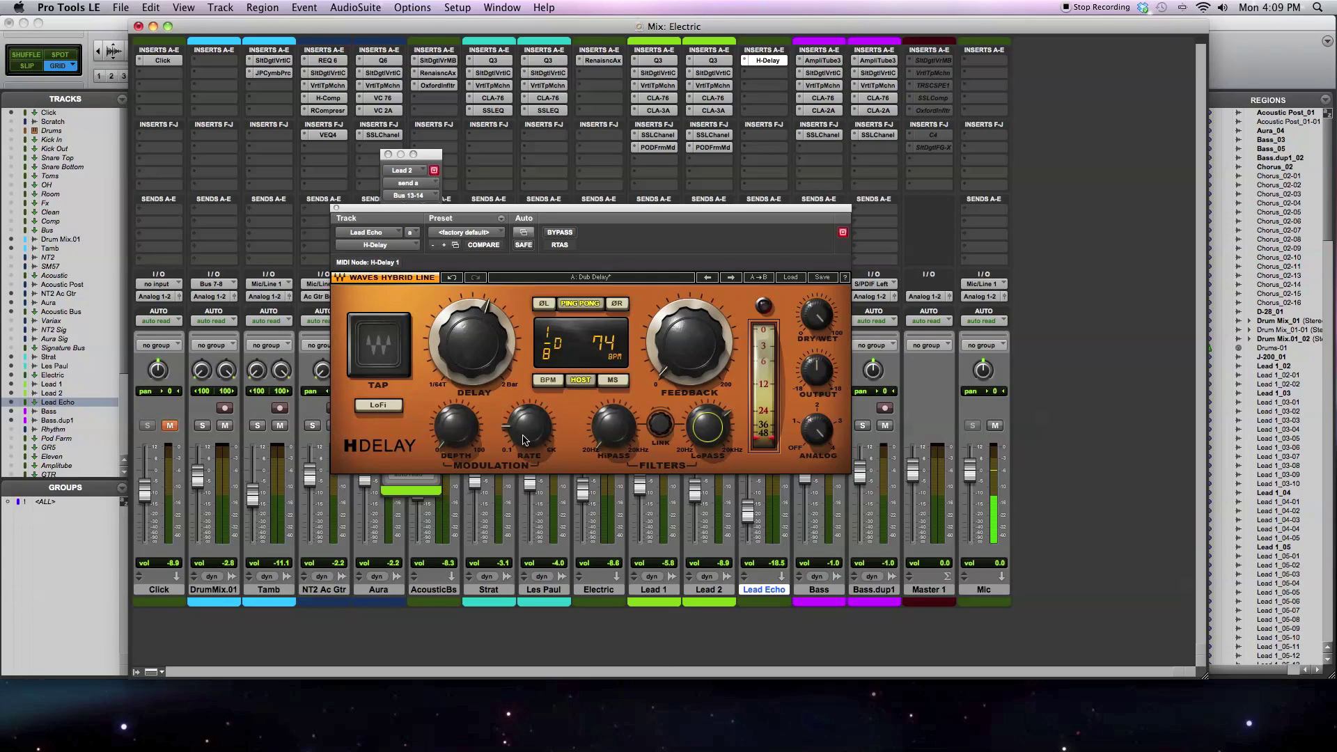
{"action": "left_click", "coordinate": [458, 440]}
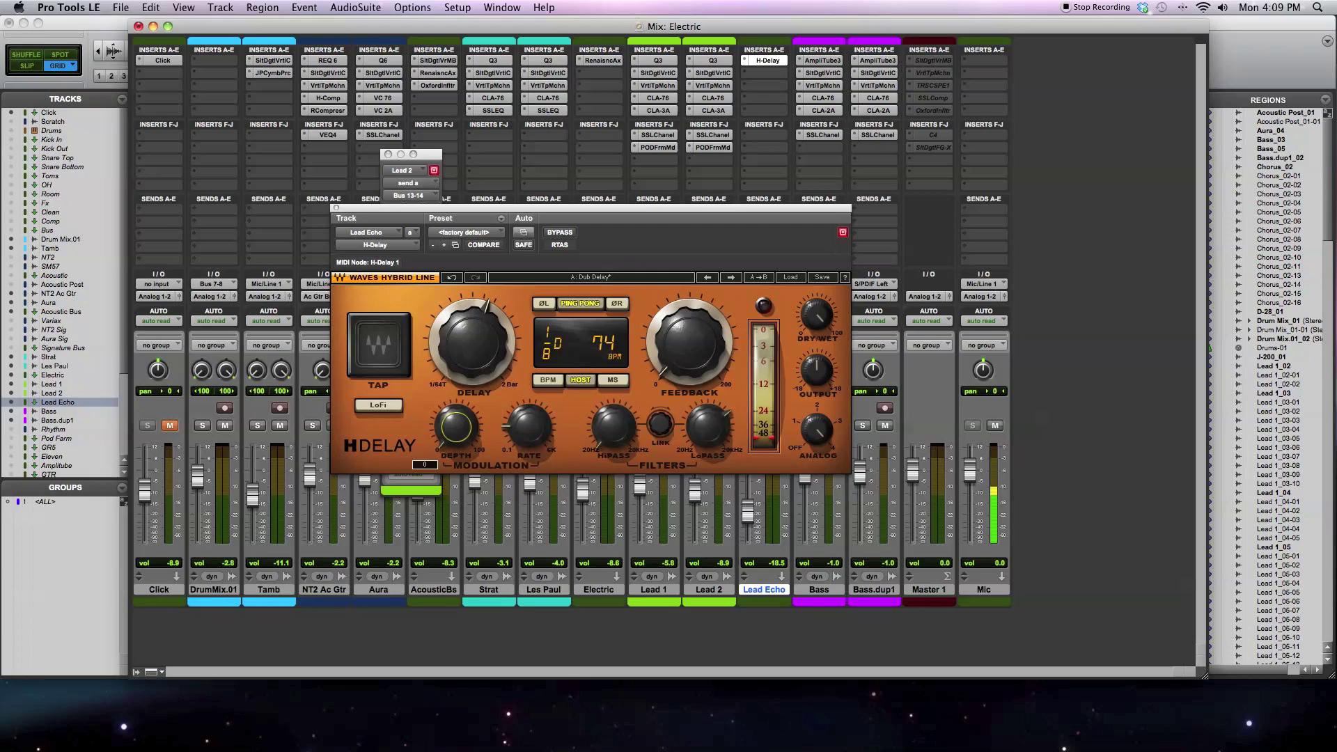
{"action": "mouse_move", "coordinate": [533, 435]}
{"action": "mouse_move", "coordinate": [721, 436]}
{"action": "left_click_drag", "start_coordinate": [721, 210], "coordinate": [534, 116]}
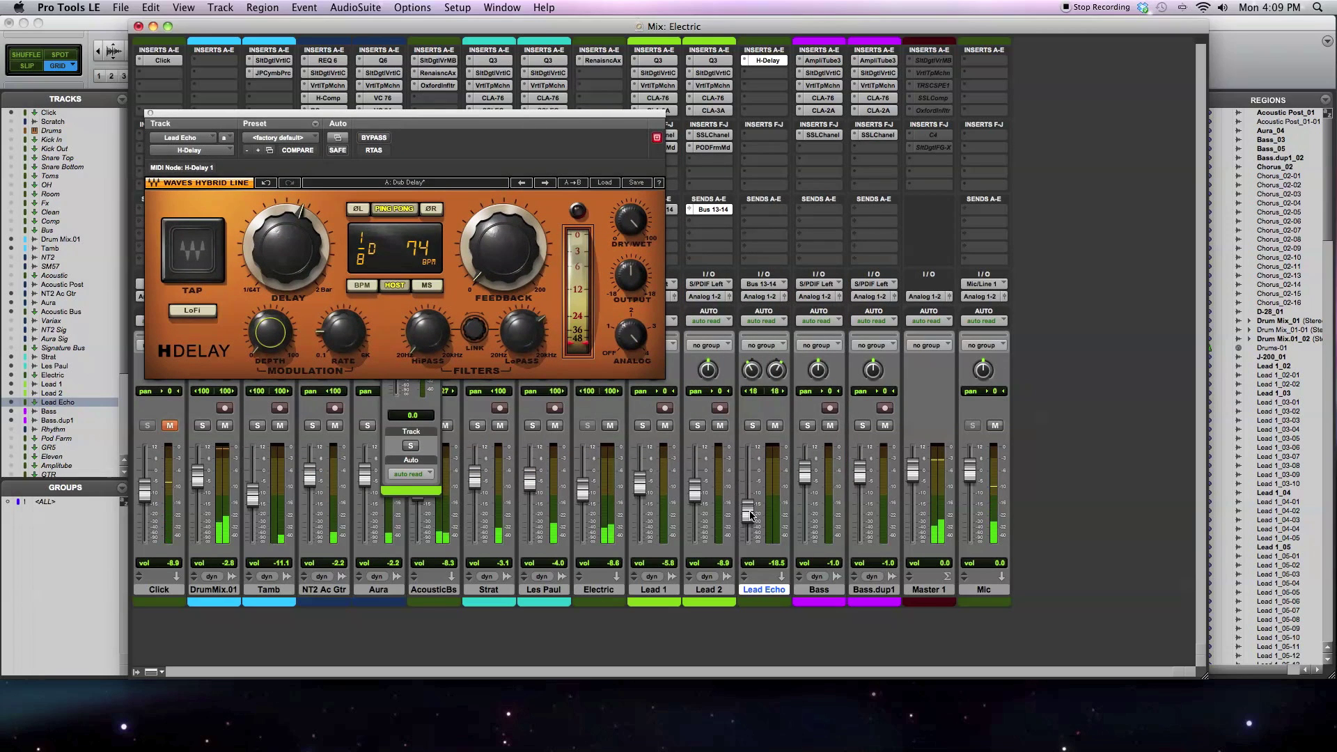
Step: Solo Lead 1 and Lead Echo during playback, muting and unmuting Lead Echo to compare the lead with and without delay
{"action": "left_click", "coordinate": [642, 427]}
{"action": "left_click", "coordinate": [753, 425]}
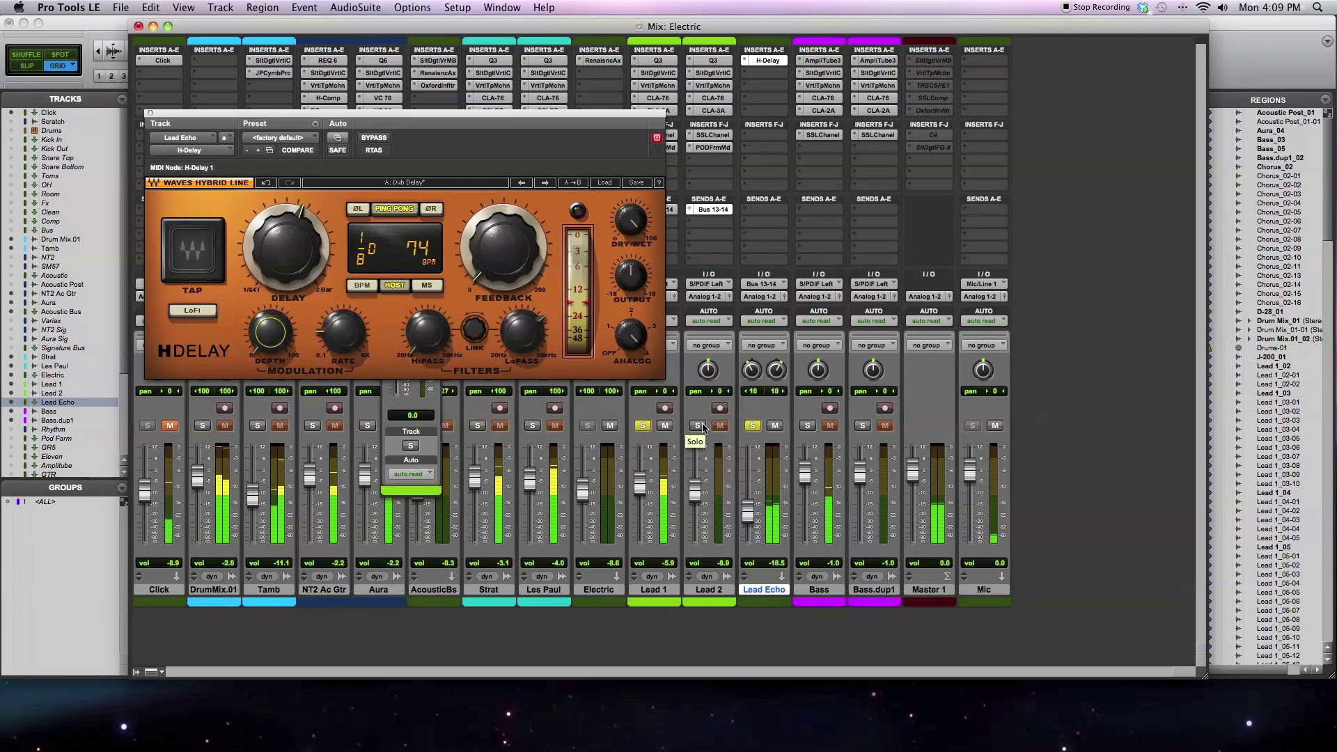
{"action": "left_click", "coordinate": [774, 426]}
{"action": "left_click", "coordinate": [774, 426]}
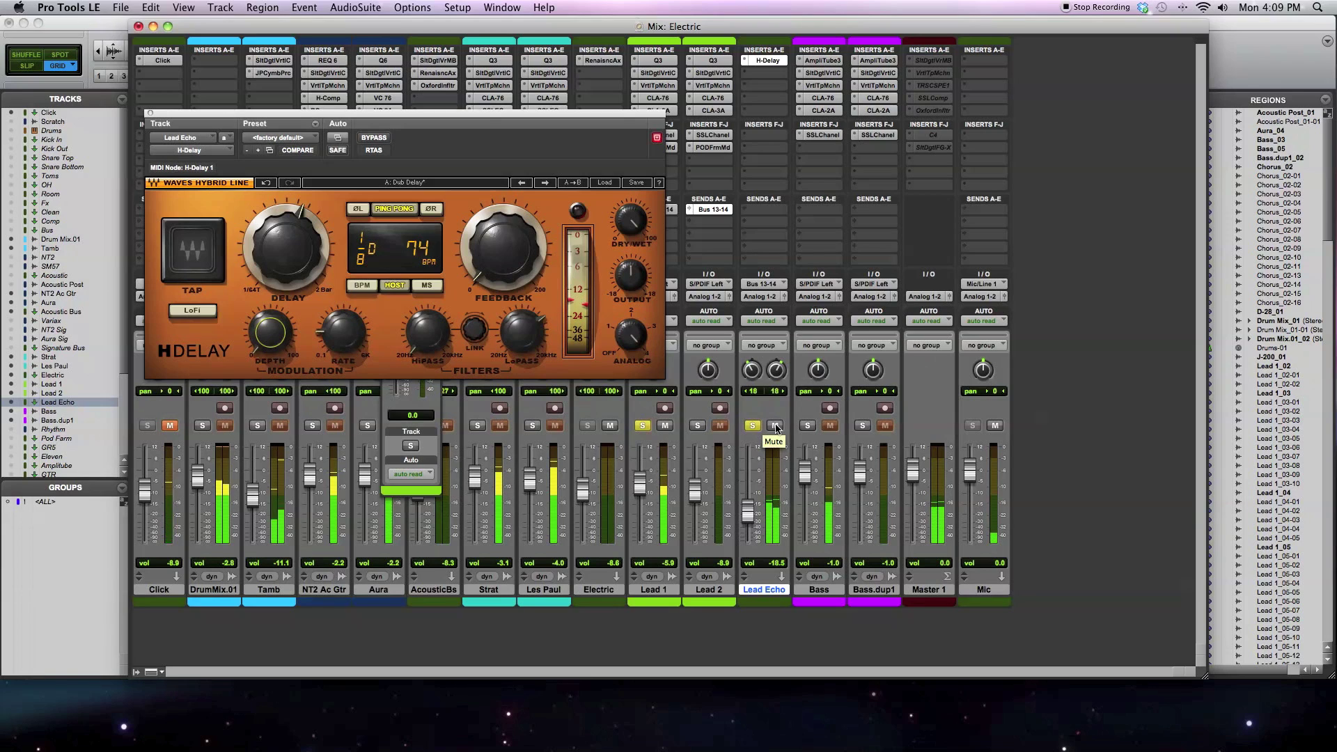
{"action": "left_click", "coordinate": [776, 427]}
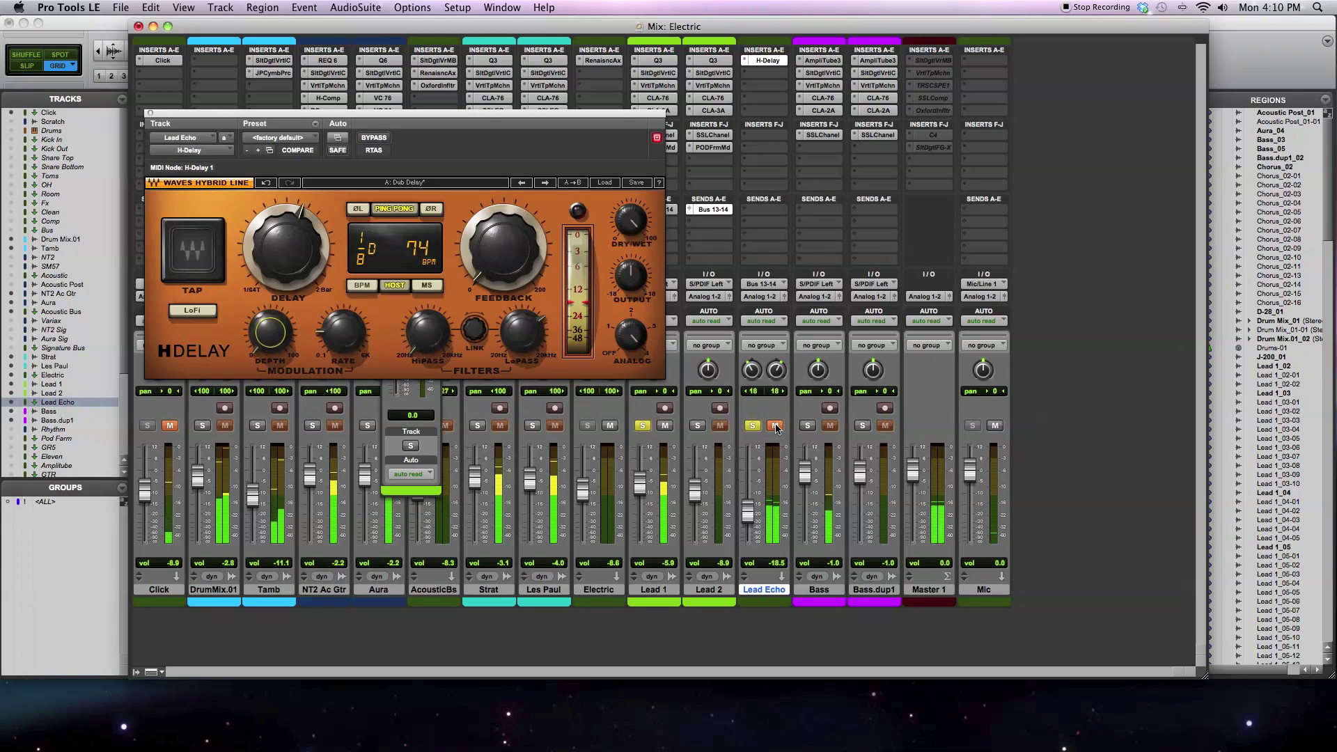
{"action": "left_click", "coordinate": [776, 426]}
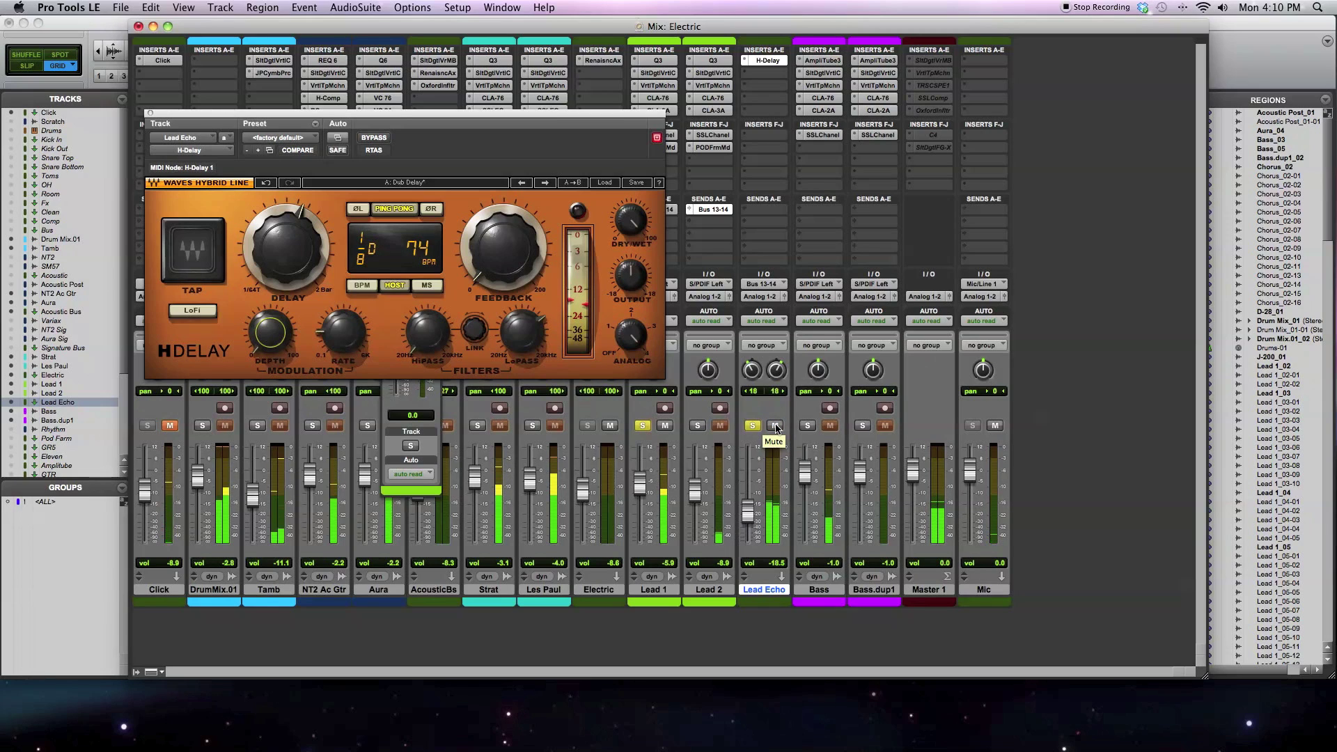
Step: Solo Lead 2 in place of Lead 1, keeping Lead Echo soloed, and stop playback in the Edit window
{"action": "left_click", "coordinate": [697, 426]}
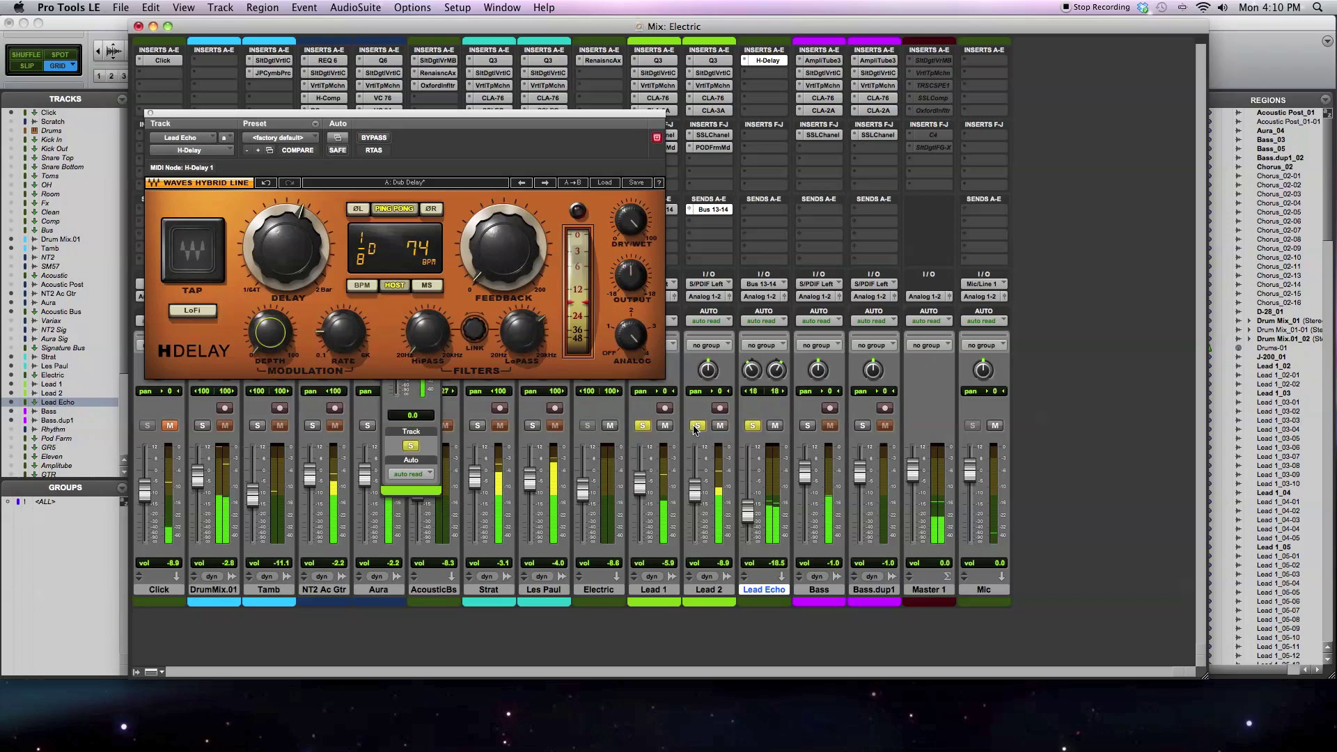
{"action": "left_click", "coordinate": [642, 425]}
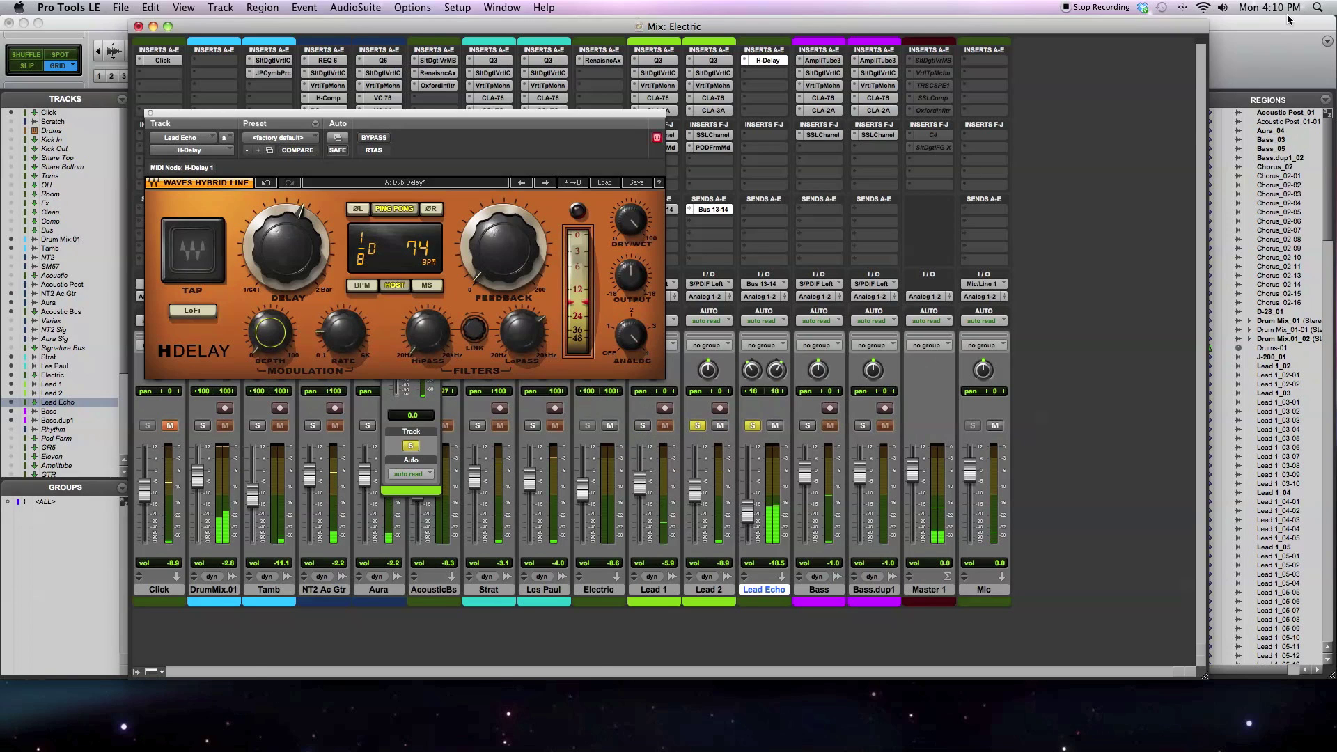
{"action": "key", "text": "super+equal"}
{"action": "key", "text": "space"}
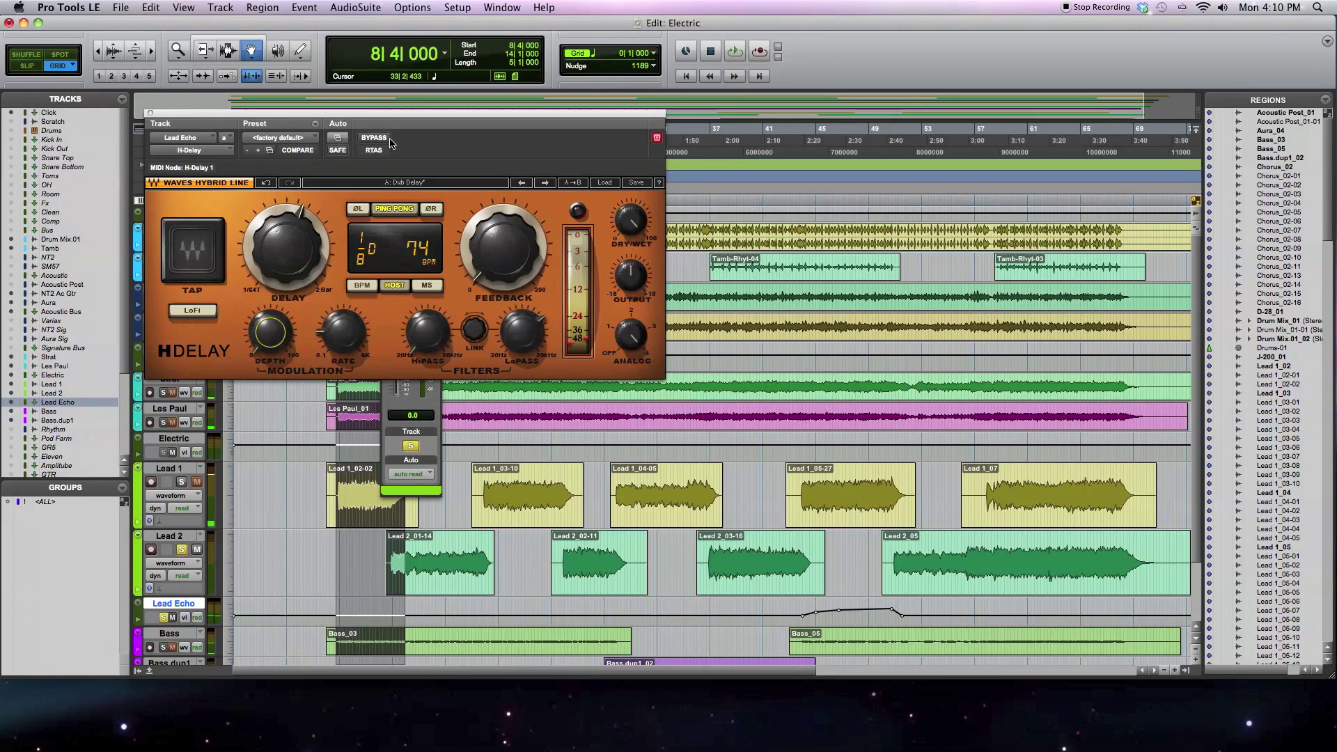
Step: Select the timeline range from 12|4|000 to 20|3|000 over Lead 2's first region, with the H-Delay window moved off the ruler
{"action": "left_click_drag", "start_coordinate": [406, 114], "coordinate": [484, 122]}
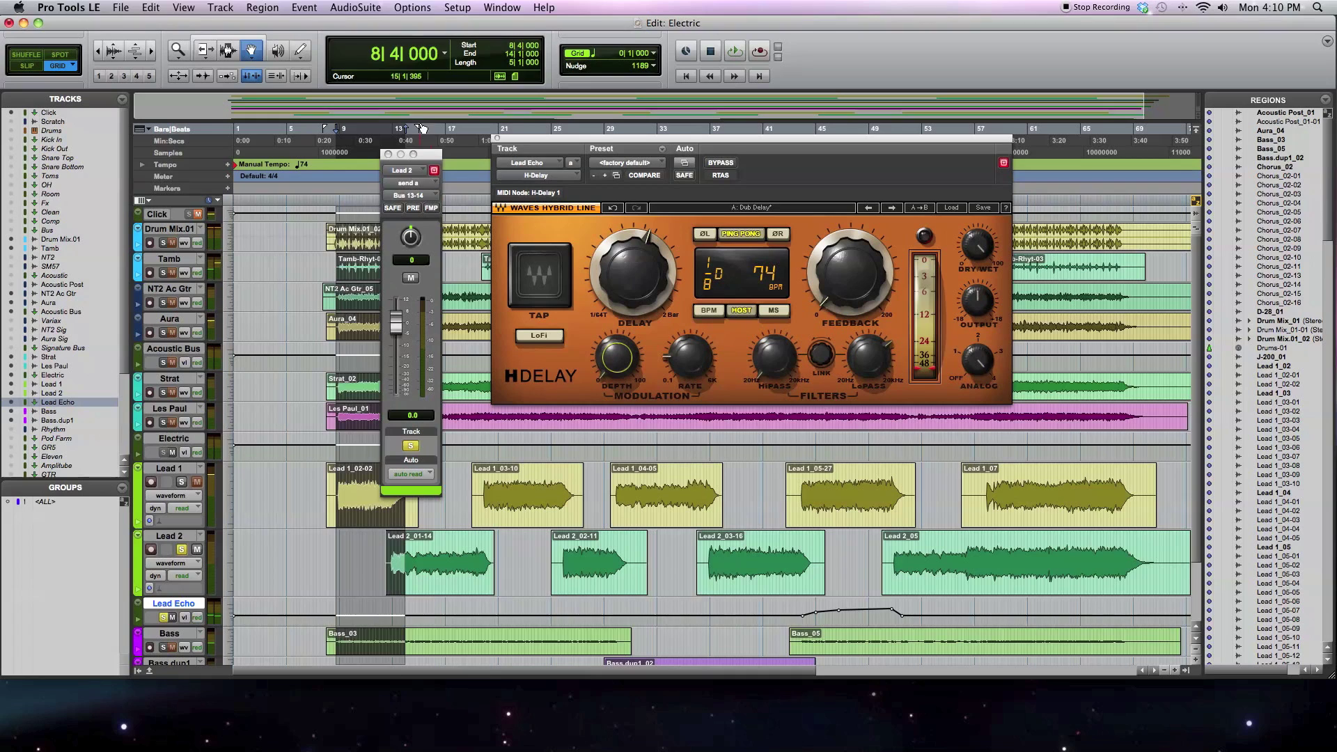
{"action": "left_click", "coordinate": [396, 134]}
{"action": "left_click_drag", "start_coordinate": [397, 137], "coordinate": [494, 142]}
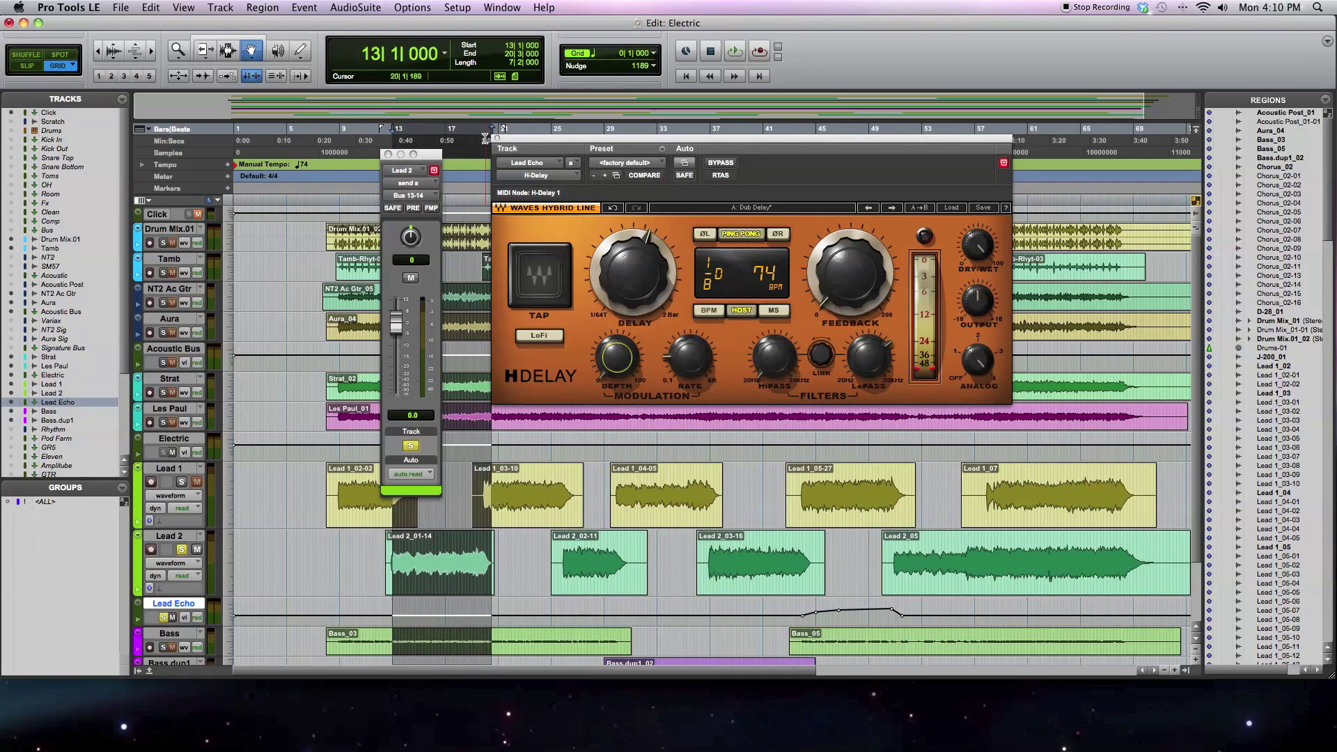
{"action": "left_click_drag", "start_coordinate": [397, 131], "coordinate": [388, 132]}
{"action": "left_click_drag", "start_coordinate": [812, 143], "coordinate": [738, 153]}
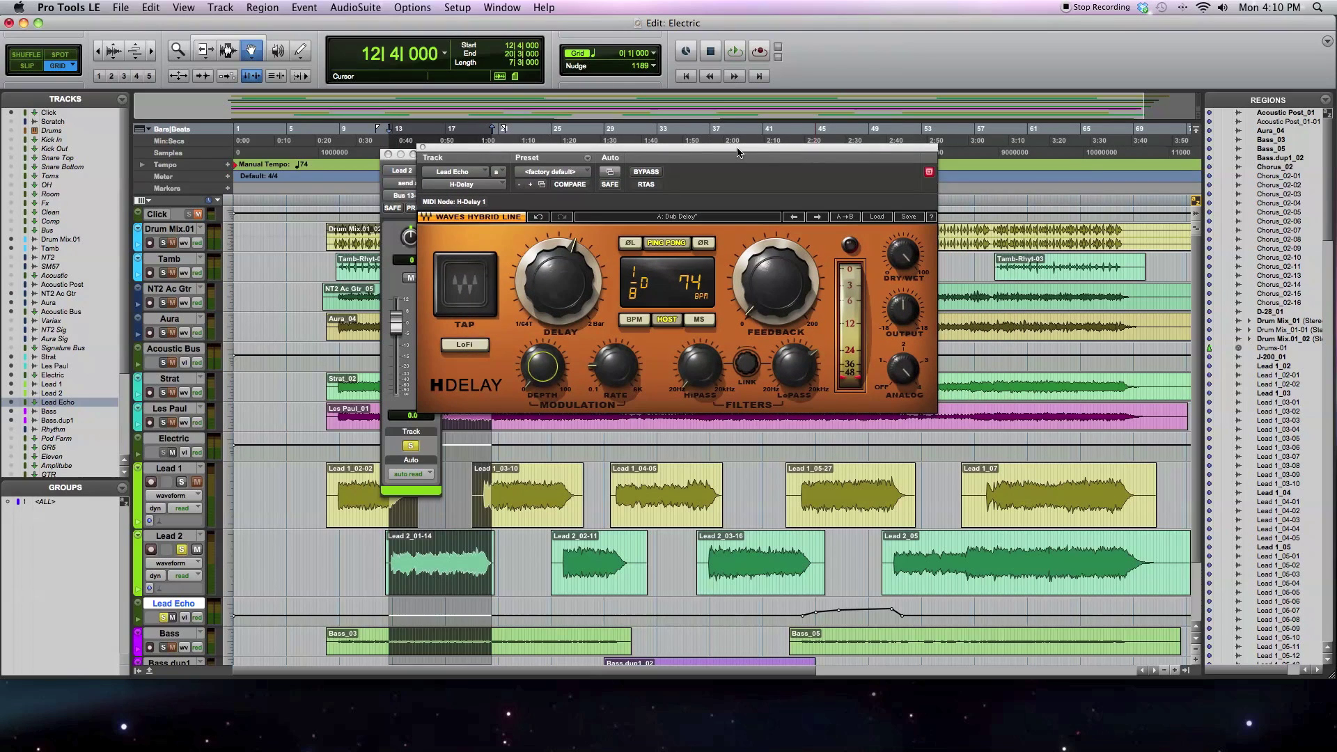
Step: Return to the Mix window, close Lead 2's send window and reposition the H-Delay window
{"action": "key", "text": "super+equal"}
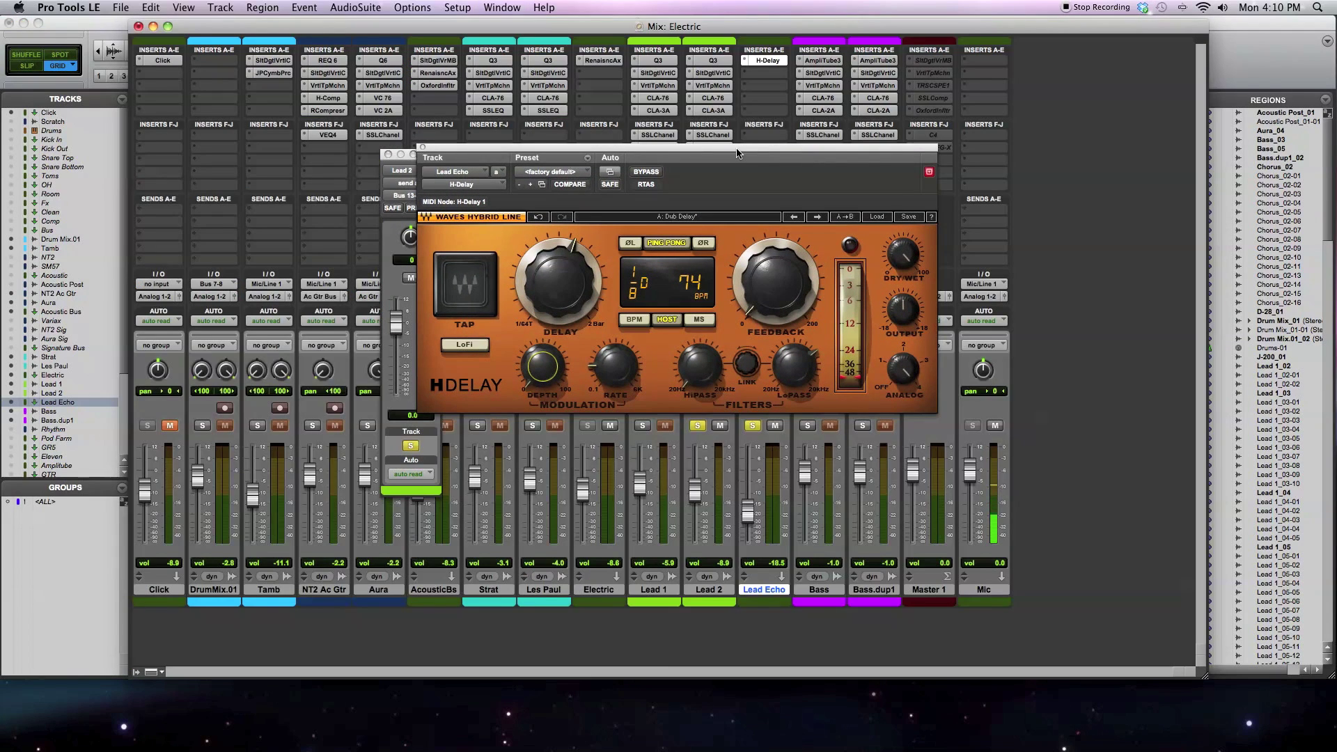
{"action": "left_click", "coordinate": [388, 154]}
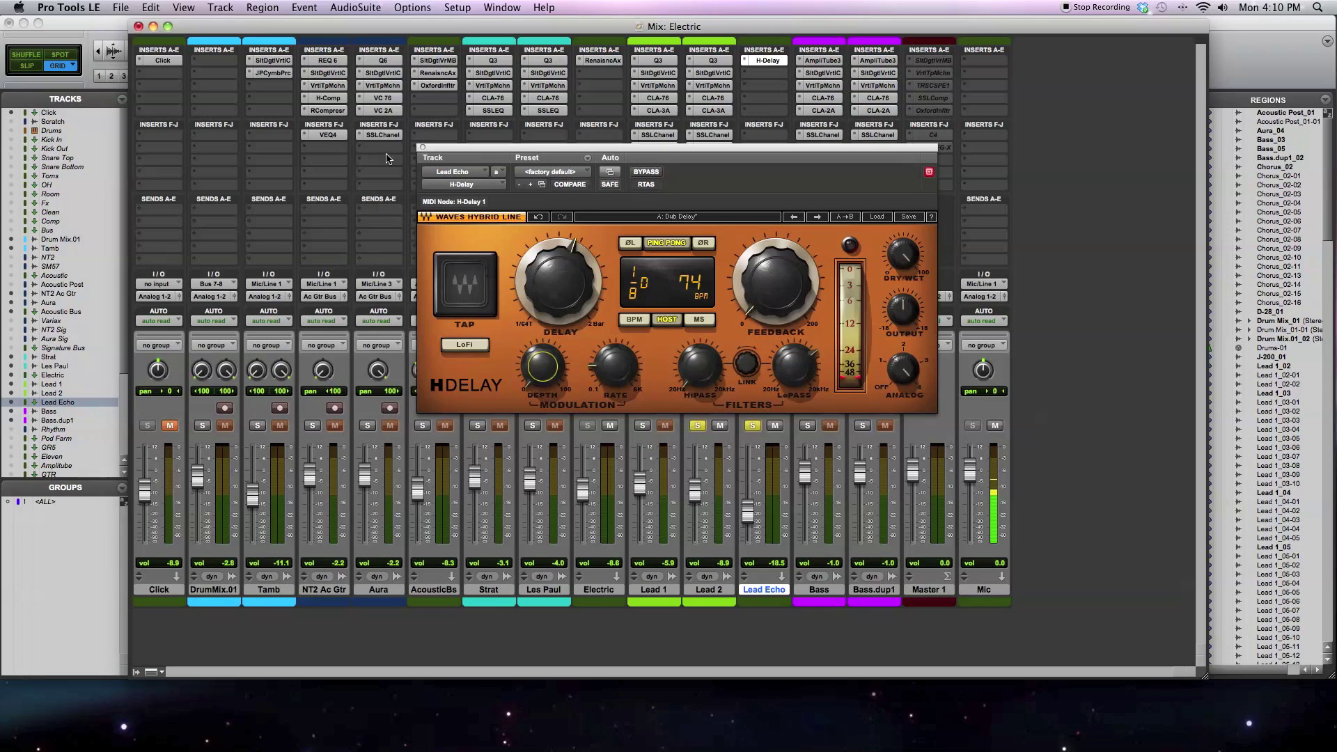
{"action": "left_click_drag", "start_coordinate": [519, 150], "coordinate": [397, 155]}
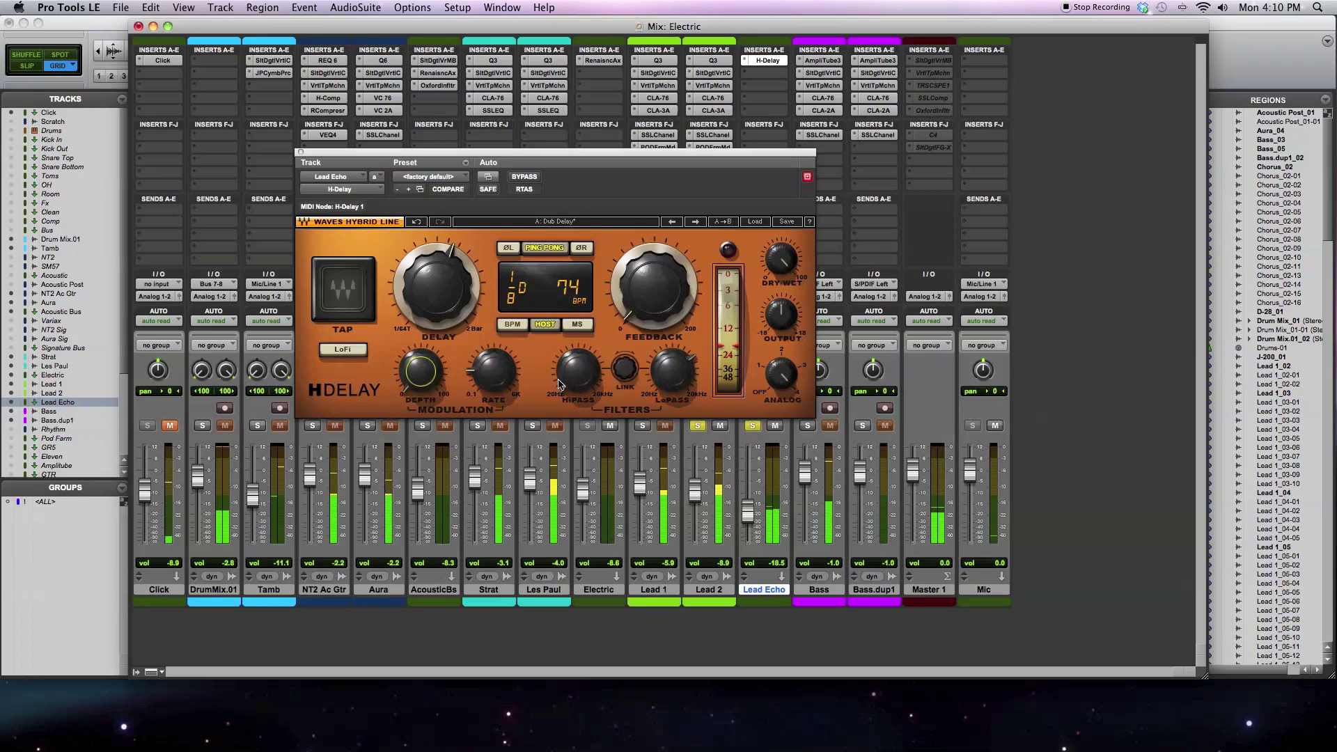
Step: Switch Lead 2's solo off and on twice during playback to hear Lead Echo alone and together with Lead 2
{"action": "left_click", "coordinate": [700, 427]}
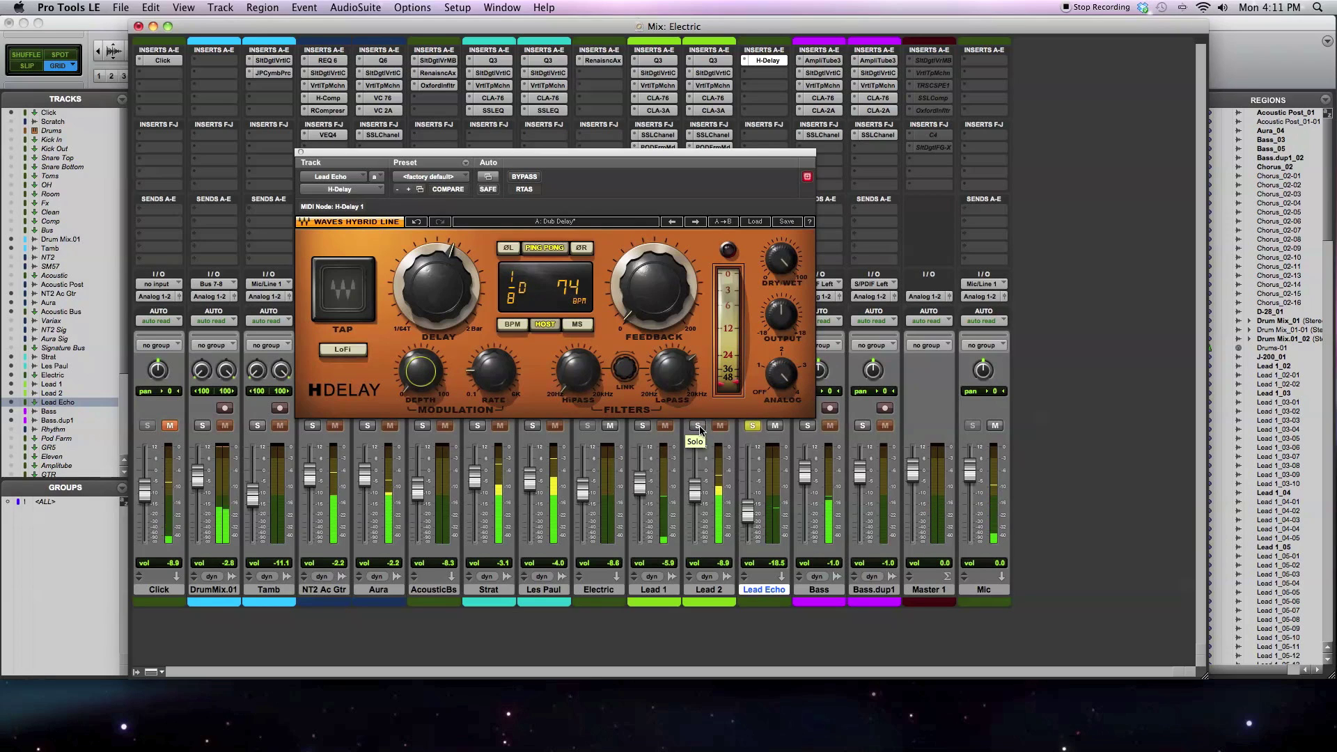
{"action": "left_click", "coordinate": [699, 427]}
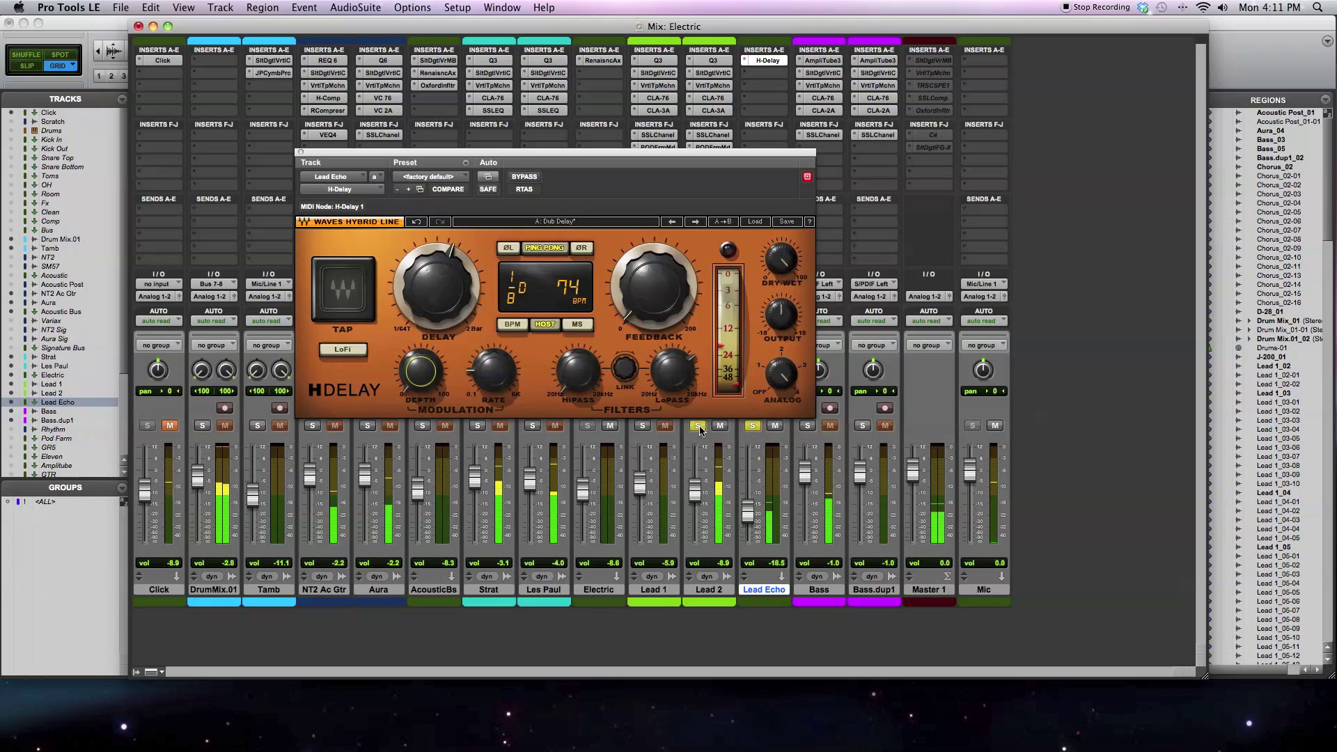
{"action": "left_click", "coordinate": [699, 426]}
{"action": "left_click", "coordinate": [700, 426]}
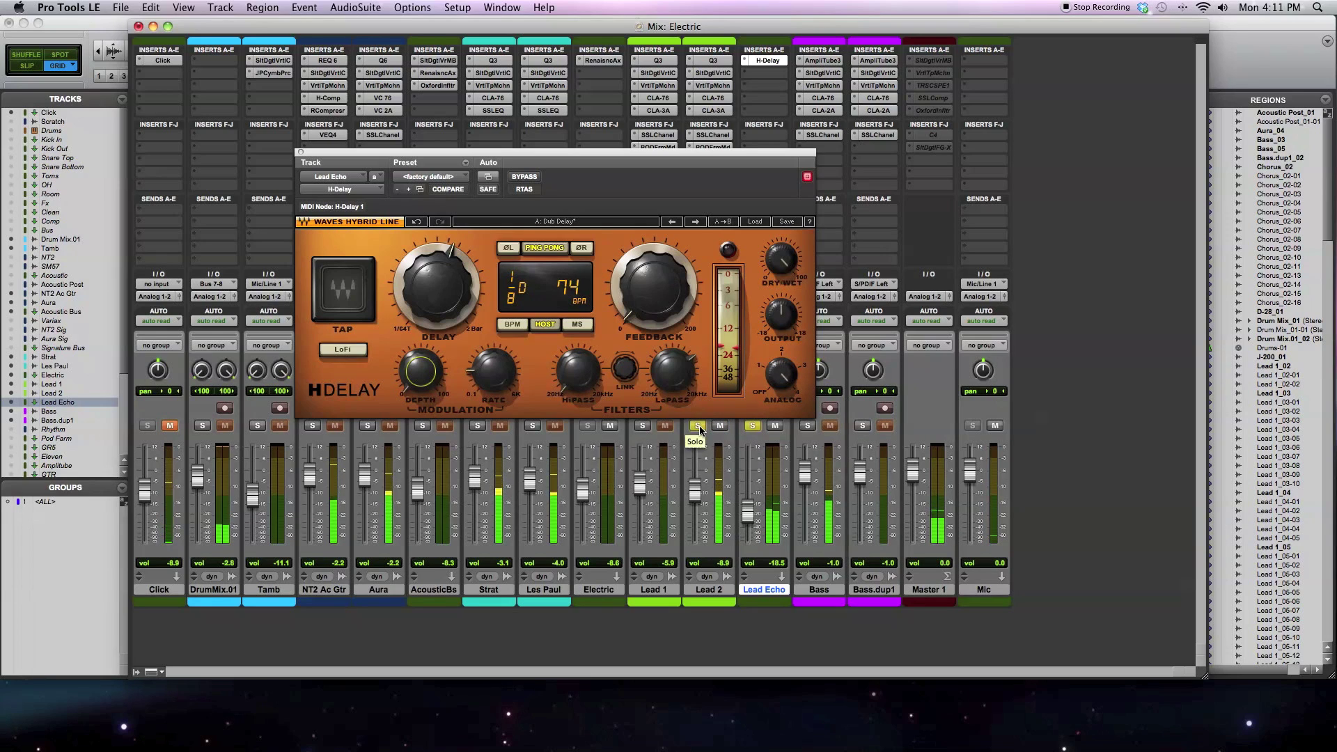
Step: Close the H-Delay window and clear the solos on Lead 2 and Lead Echo
{"action": "left_click", "coordinate": [301, 153]}
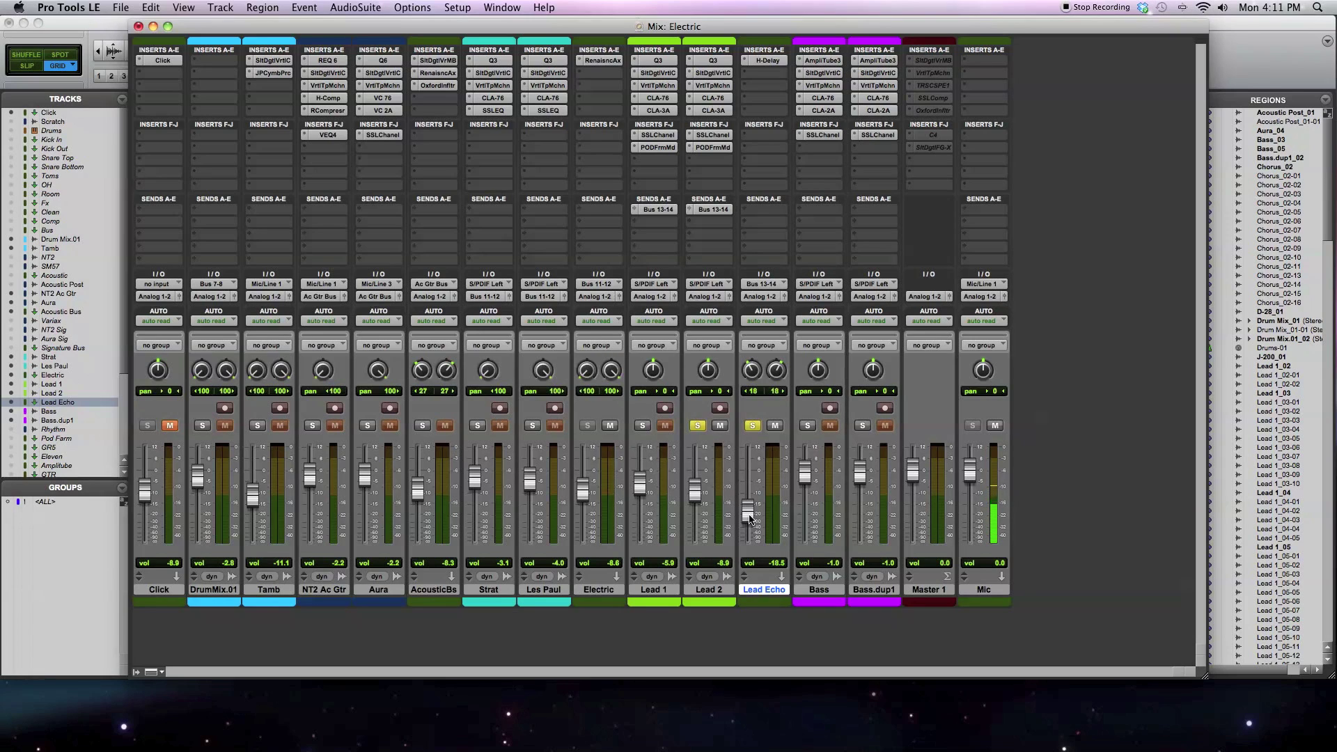
{"action": "left_click", "coordinate": [697, 425]}
{"action": "left_click", "coordinate": [753, 425]}
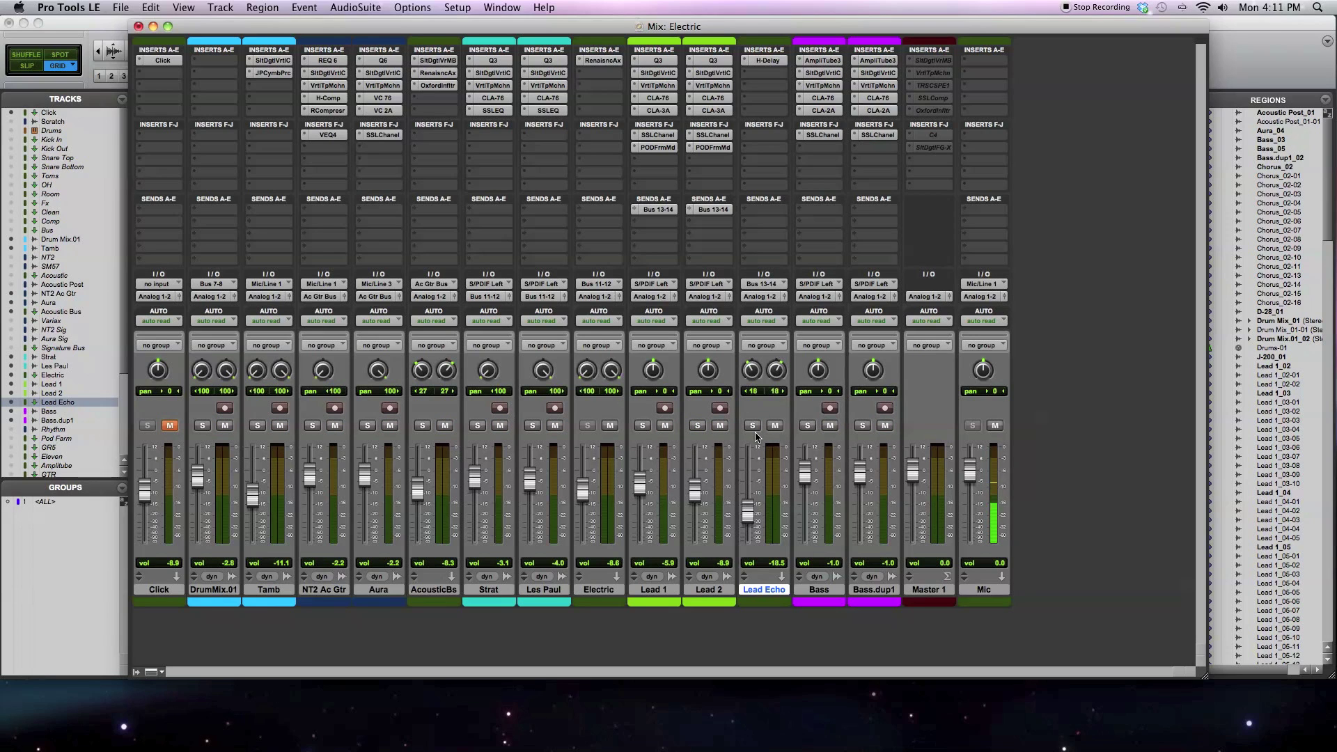
Step: Play the Lead 2_01-14 region in the Edit window with Lead 2 soloed, and select the Lead 1_03-10 region
{"action": "key", "text": "super+equal"}
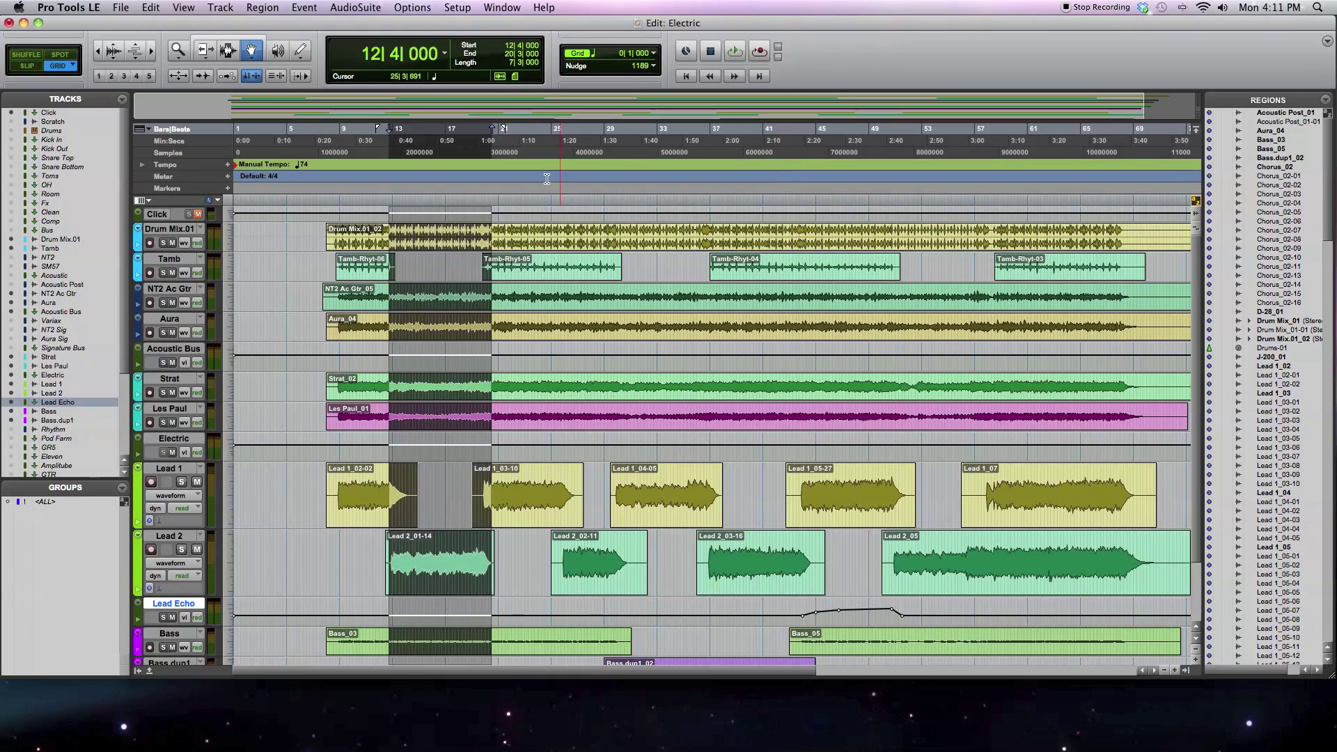
{"action": "left_click", "coordinate": [348, 182]}
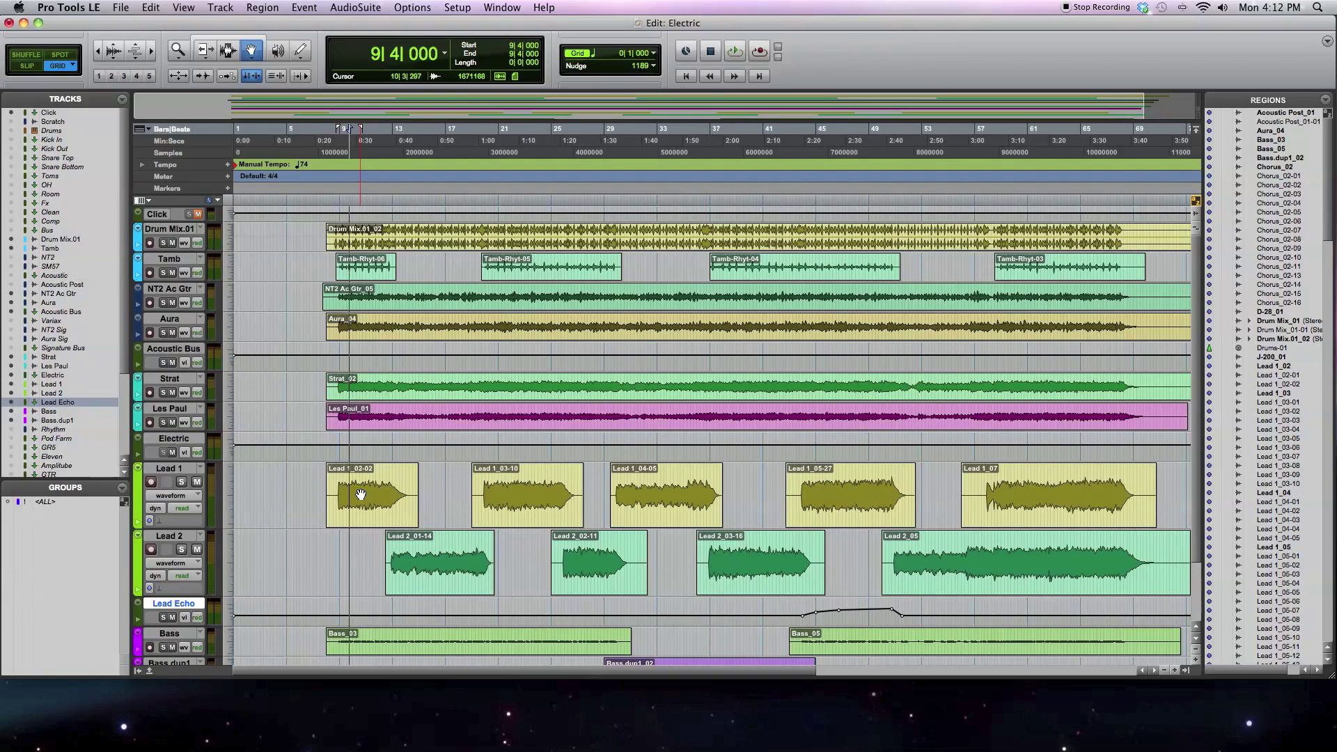
{"action": "left_click", "coordinate": [421, 568]}
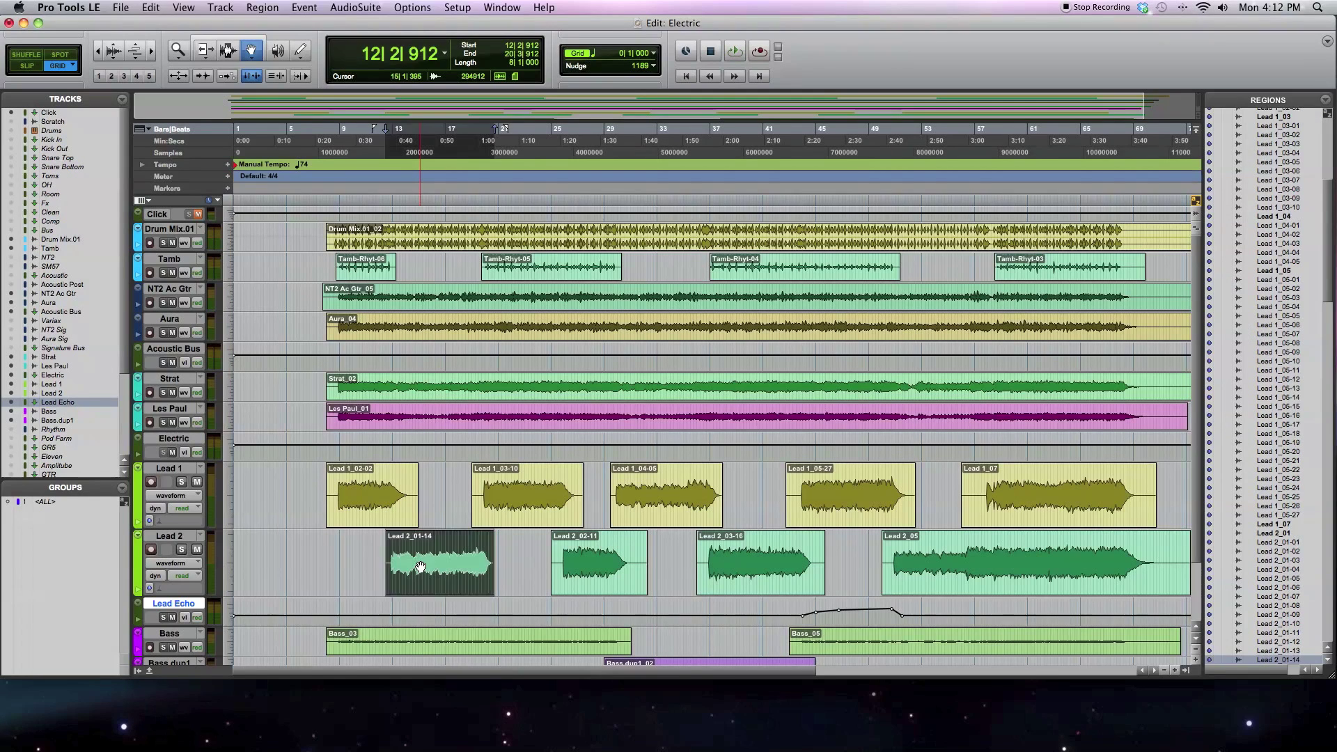
{"action": "key", "text": "space"}
{"action": "left_click", "coordinate": [182, 550]}
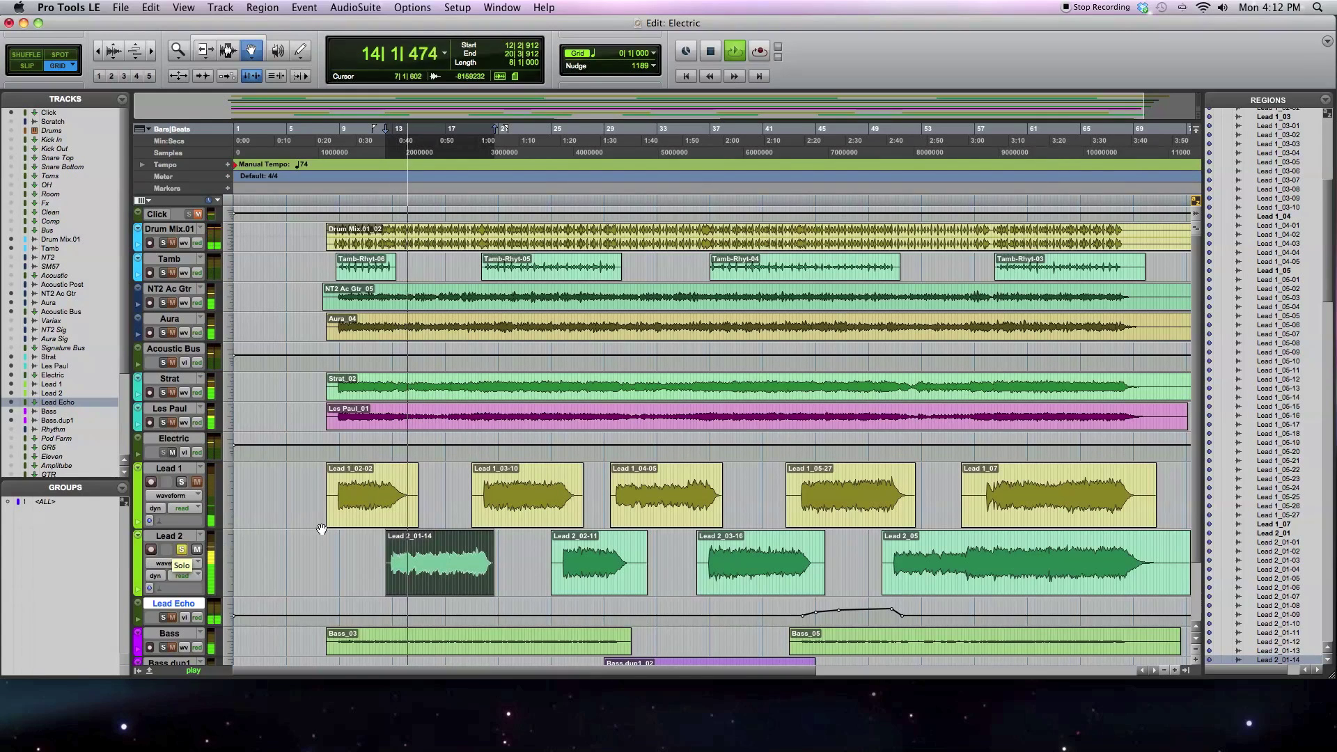
{"action": "left_click", "coordinate": [481, 515]}
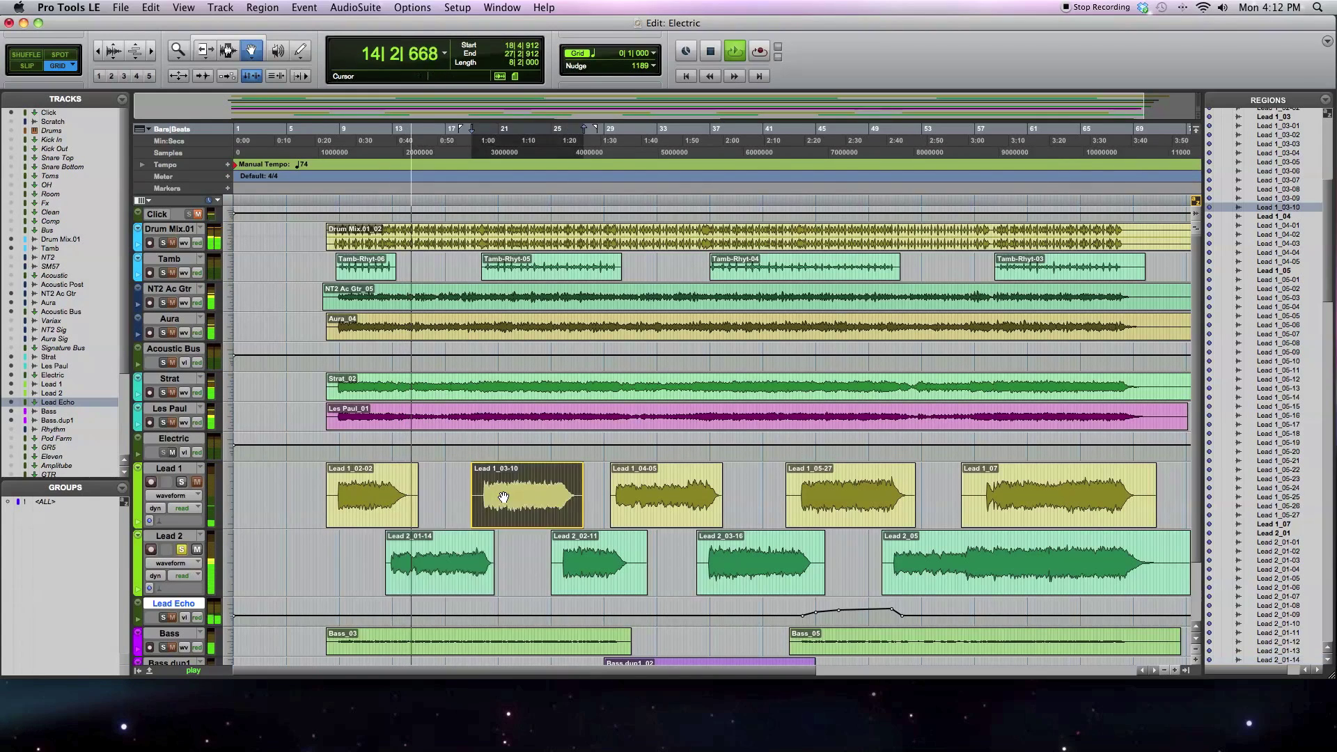
Step: Play the Lead 1_03-10 region with Lead 1 soloed, clear the Lead 1 and Lead 2 solos during playback, and stop
{"action": "key", "text": "space"}
{"action": "key", "text": "space"}
{"action": "left_click", "coordinate": [182, 482]}
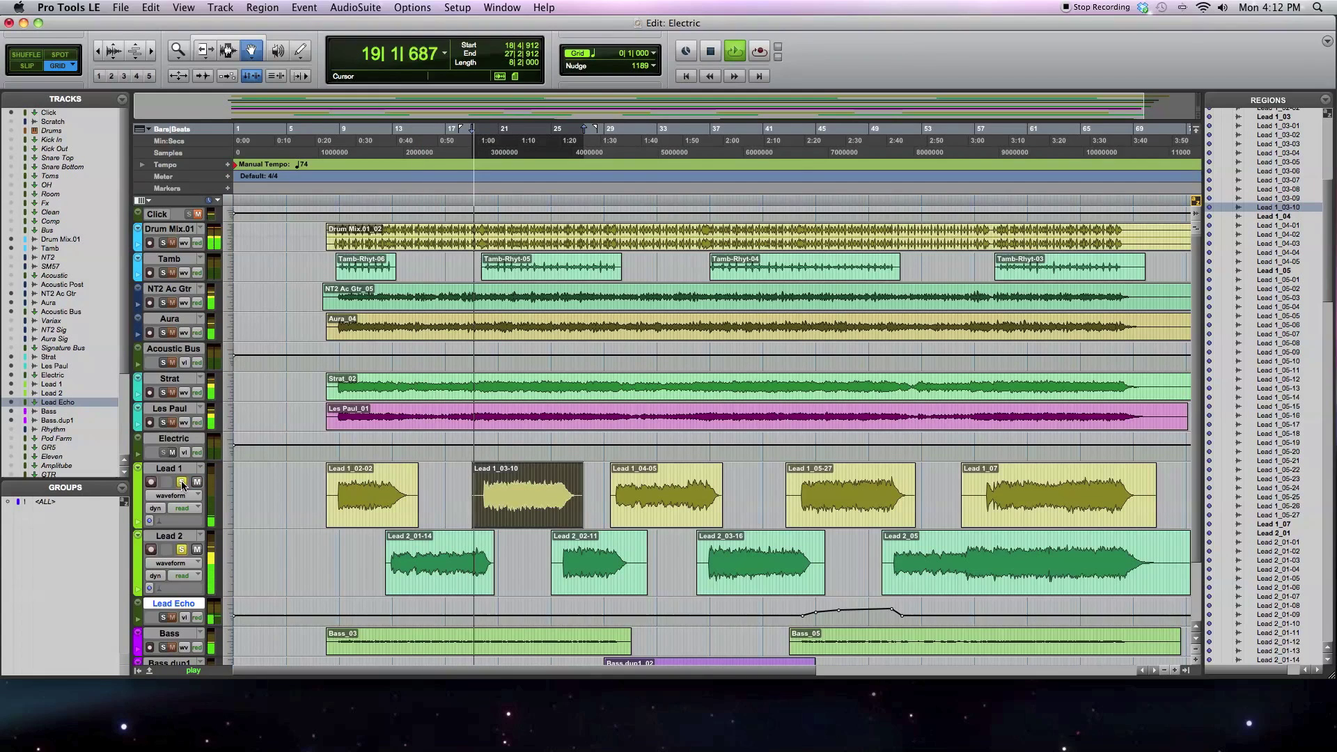
{"action": "left_click", "coordinate": [182, 550]}
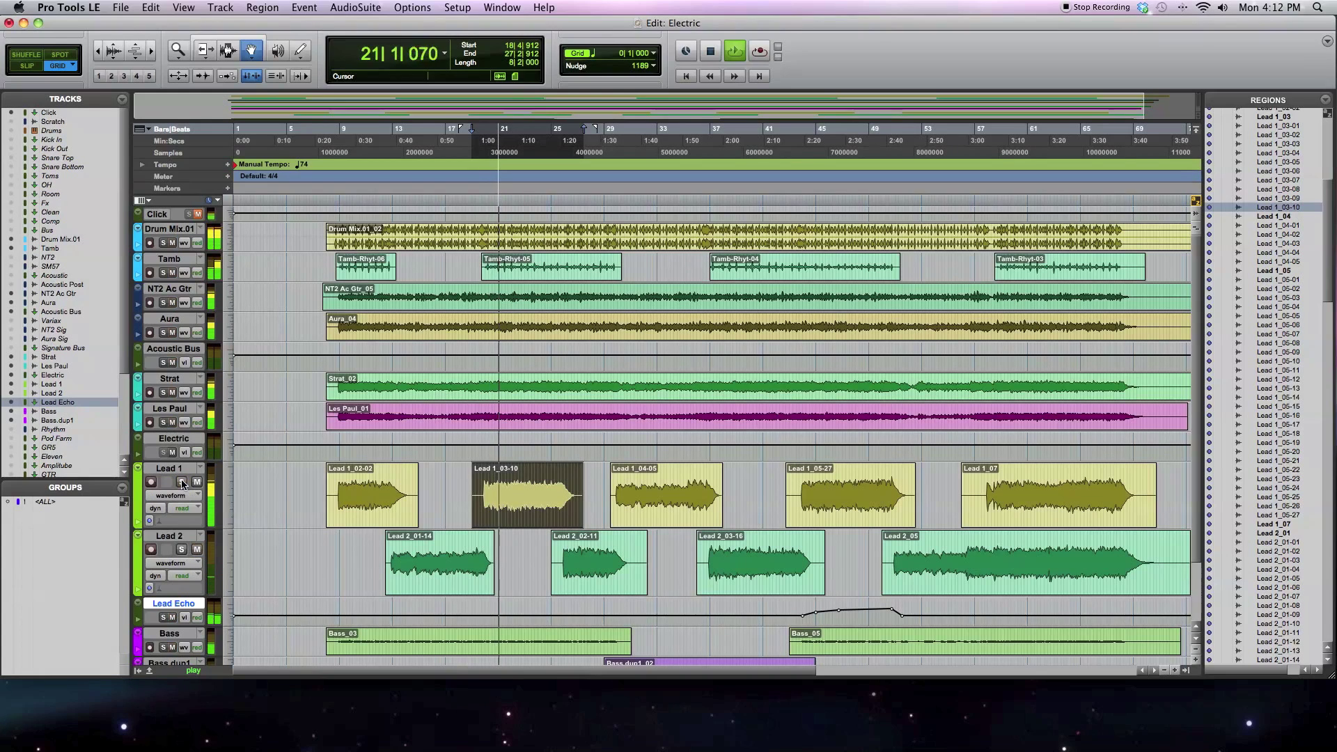
{"action": "key", "text": "space"}
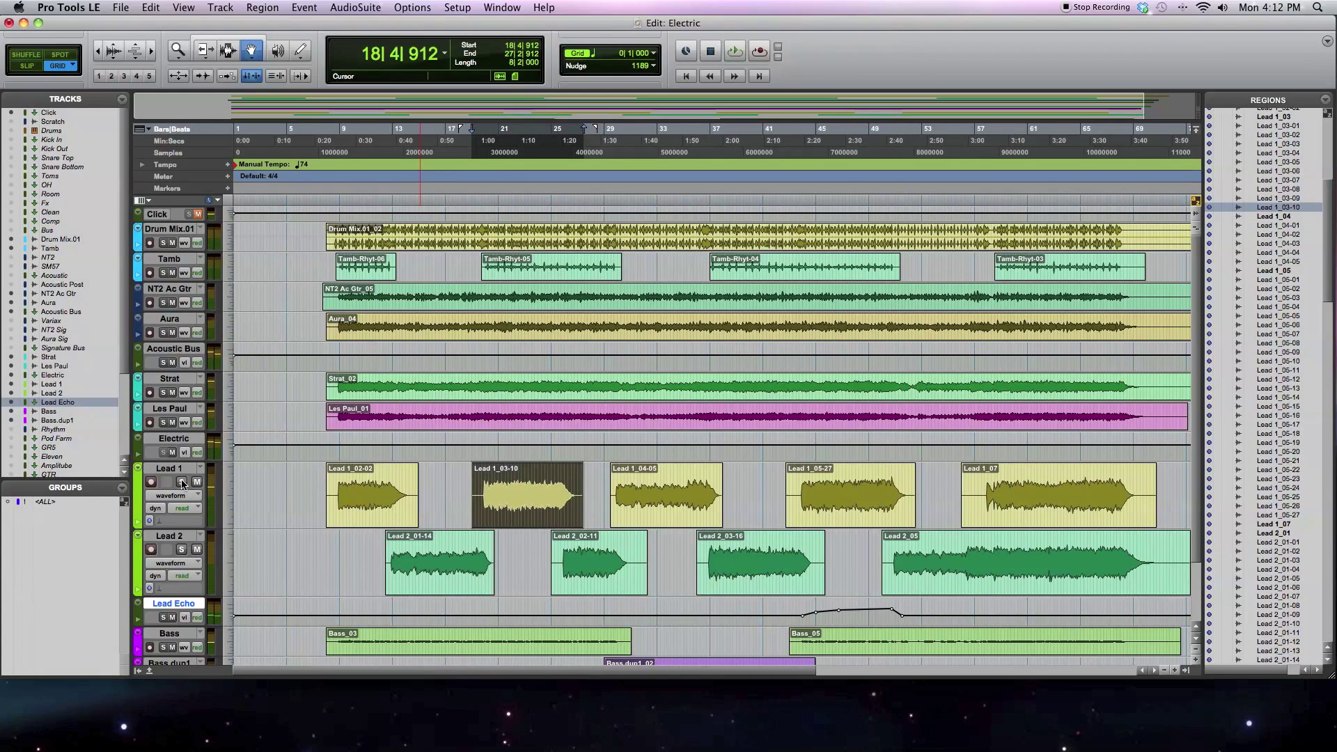
Step: Select the timeline range from 43|3|000 to 51|3|000 and play it with Lead 1 soloed
{"action": "left_click", "coordinate": [794, 143]}
{"action": "left_click", "coordinate": [797, 141]}
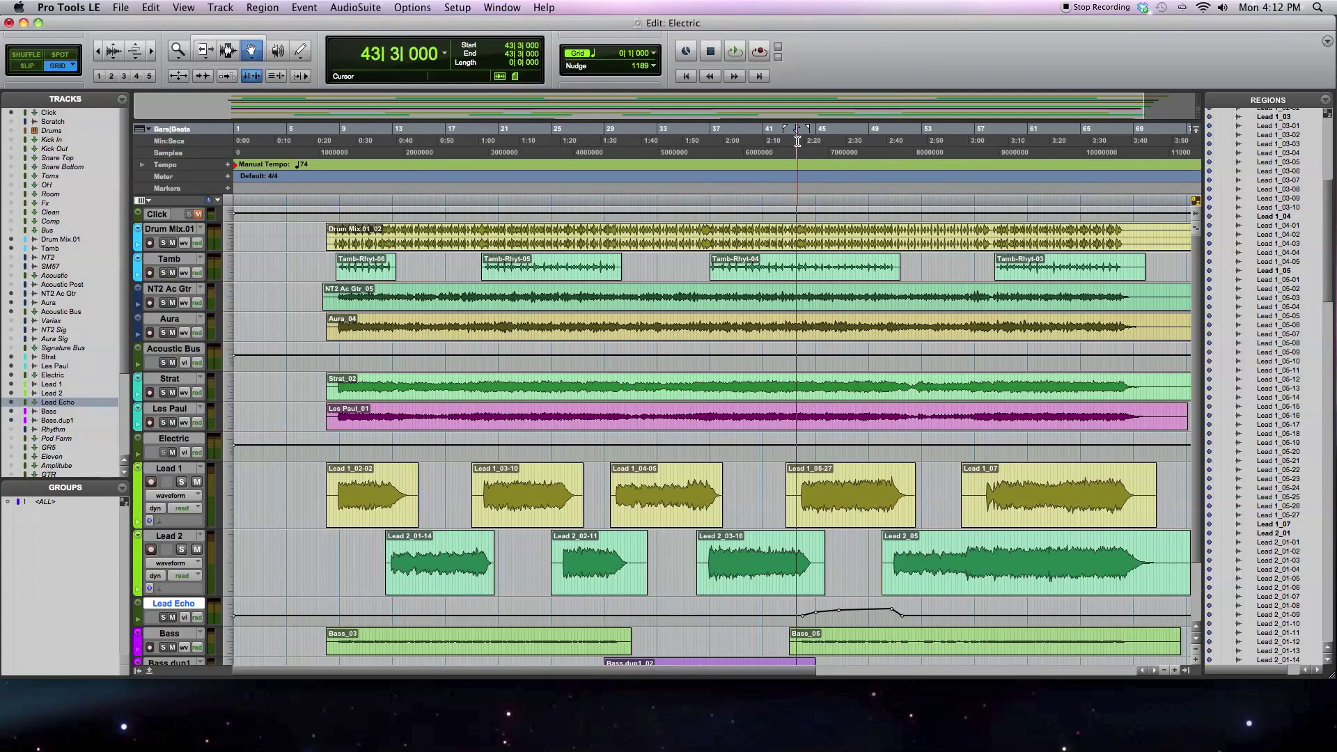
{"action": "left_click_drag", "start_coordinate": [797, 142], "coordinate": [902, 141]}
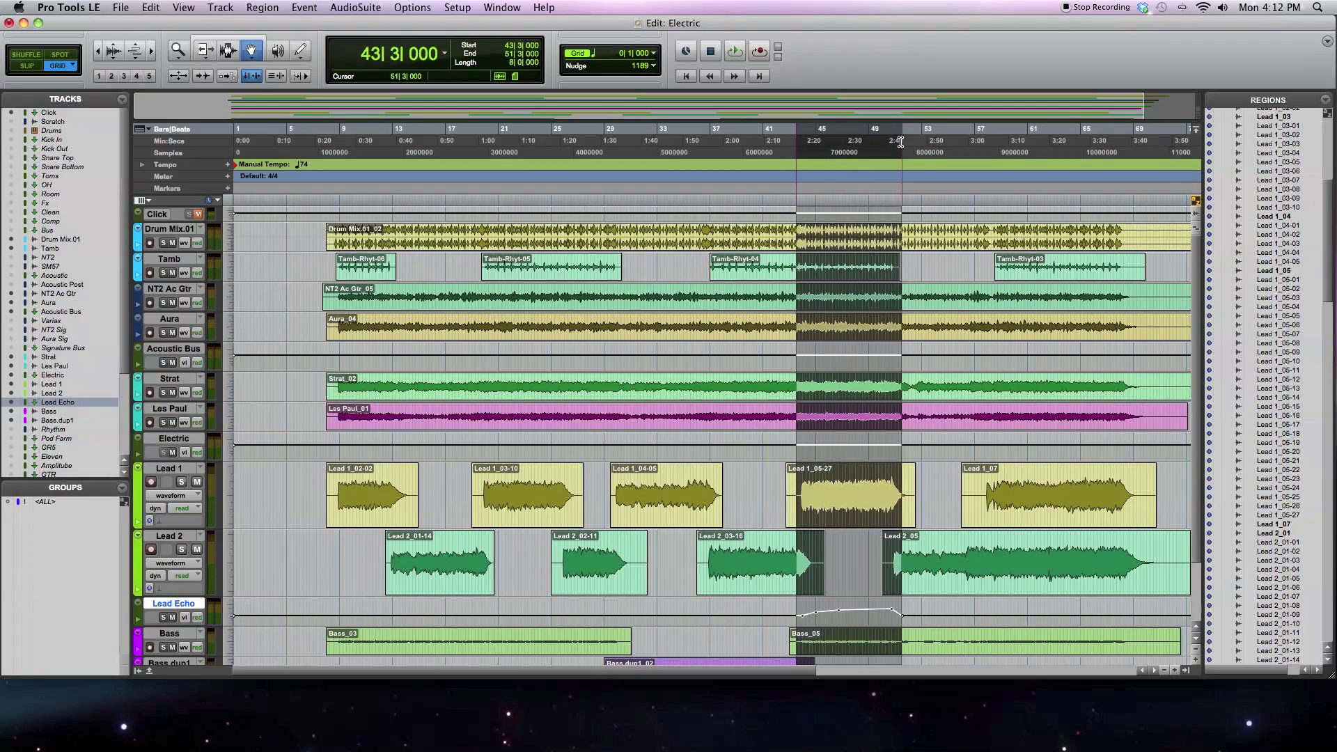
{"action": "left_click", "coordinate": [182, 482]}
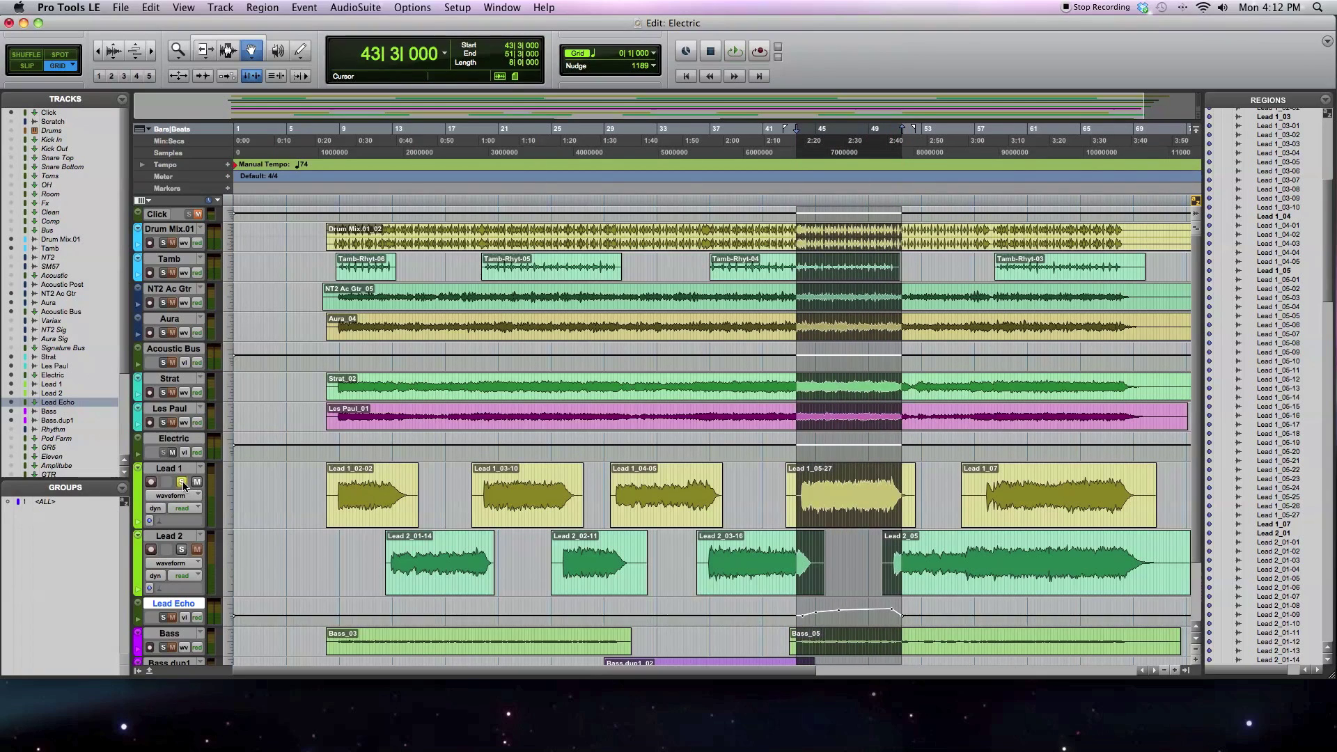
{"action": "key", "text": "space"}
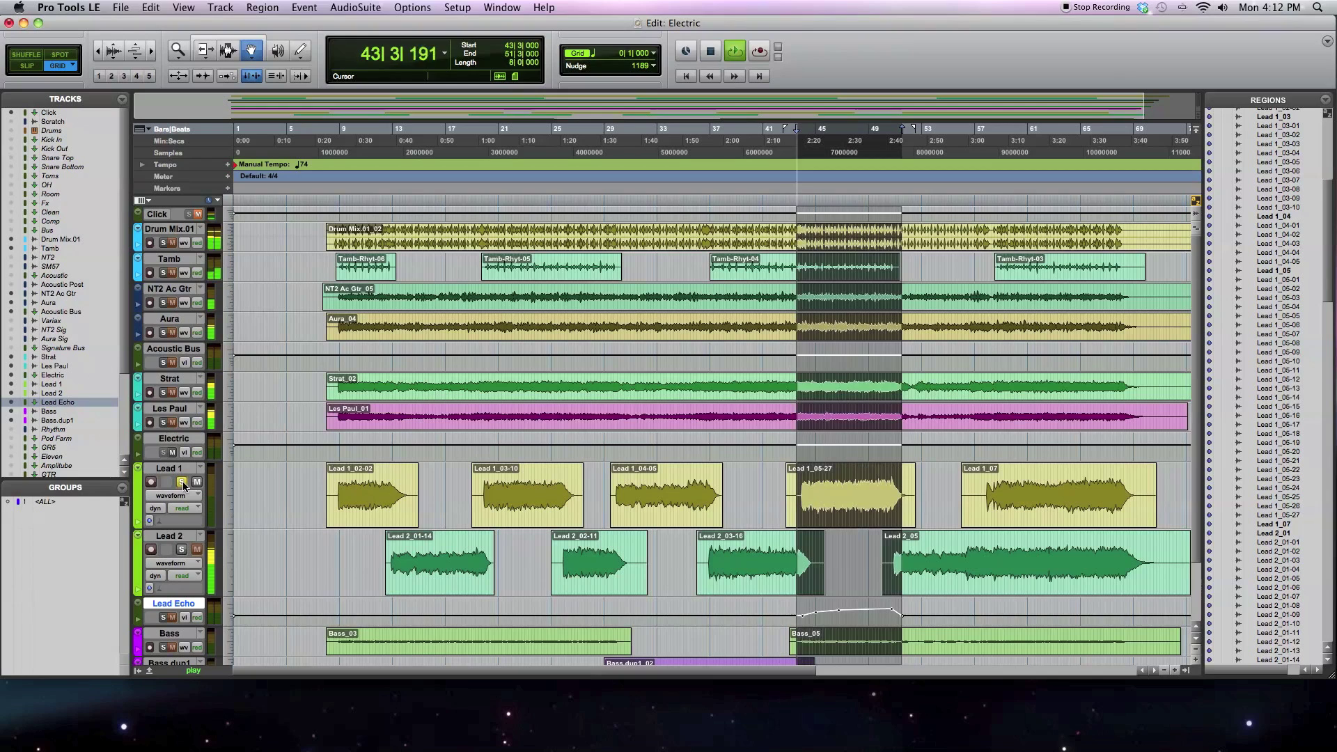
Step: Solo Lead Echo alongside Lead 1, play the selected range in the Mix window, and clear all solos
{"action": "left_click", "coordinate": [163, 619]}
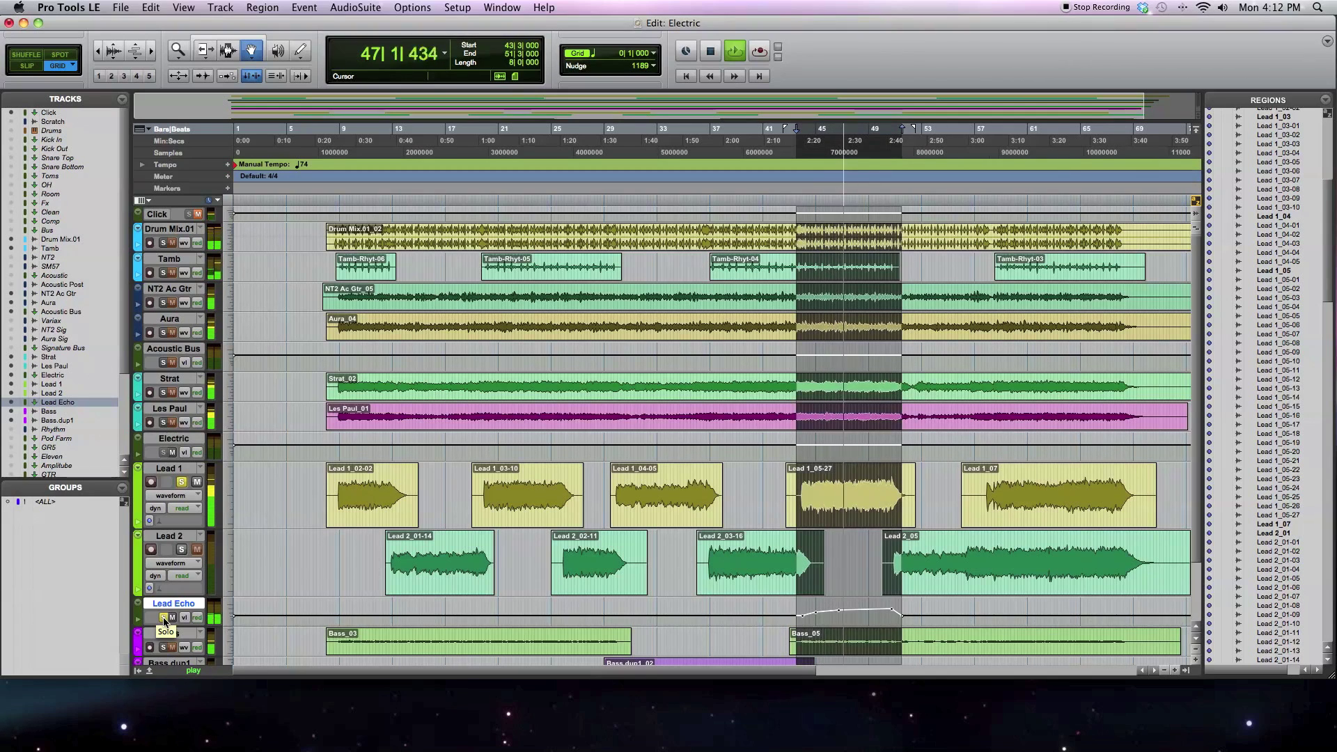
{"action": "key", "text": "super+equal"}
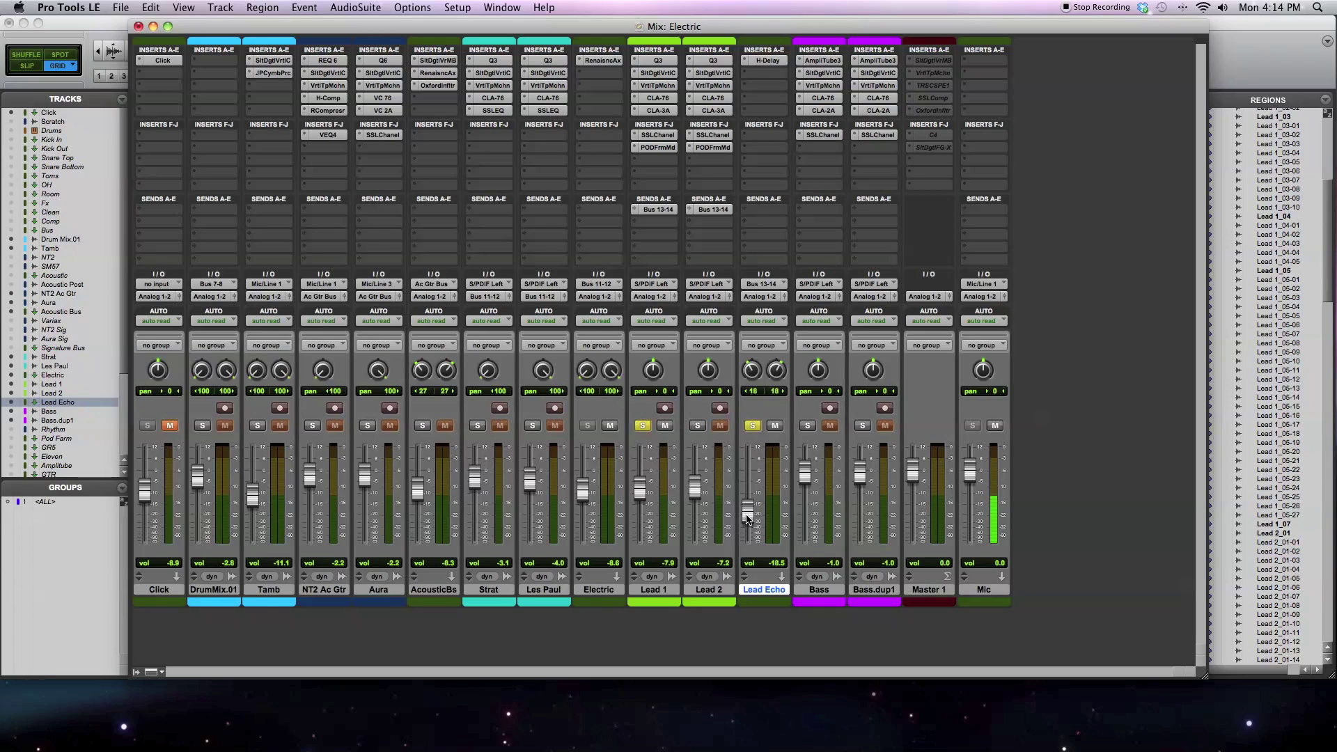
{"action": "key", "text": "space"}
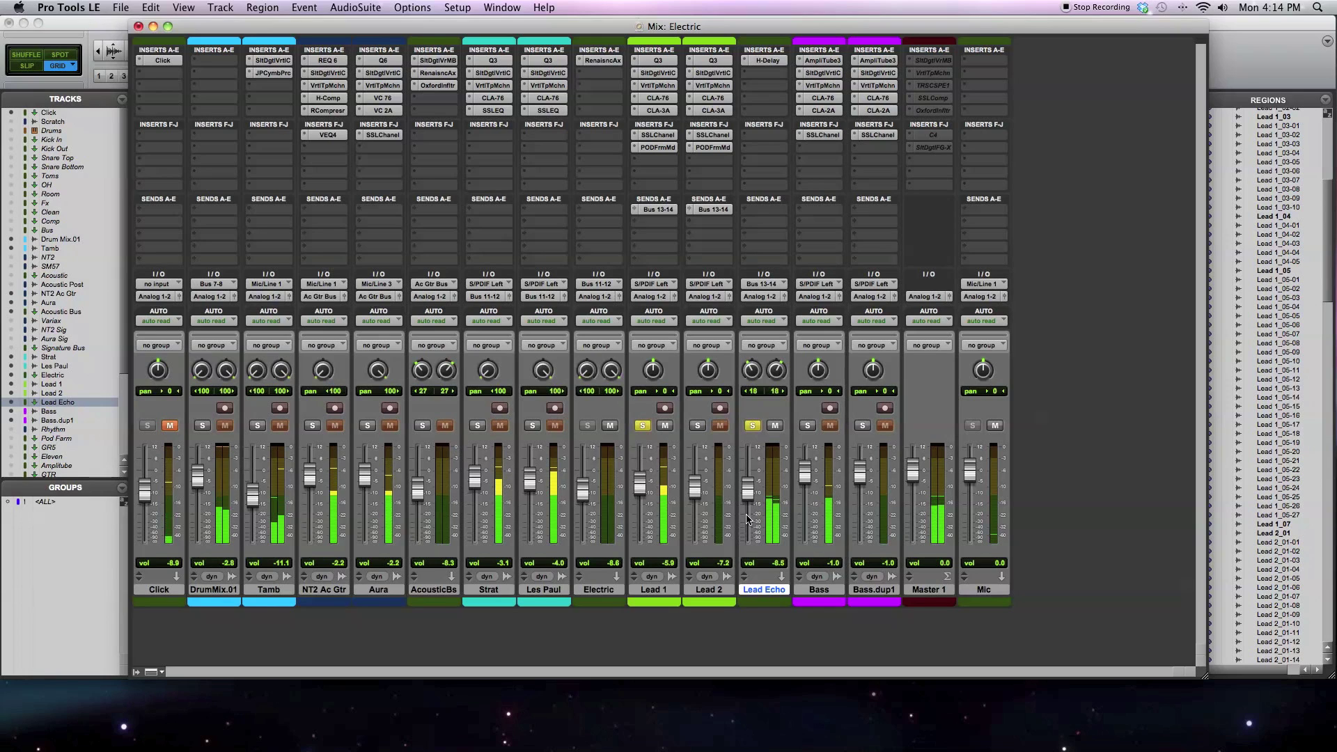
{"action": "left_click", "coordinate": [752, 426], "text": "alt"}
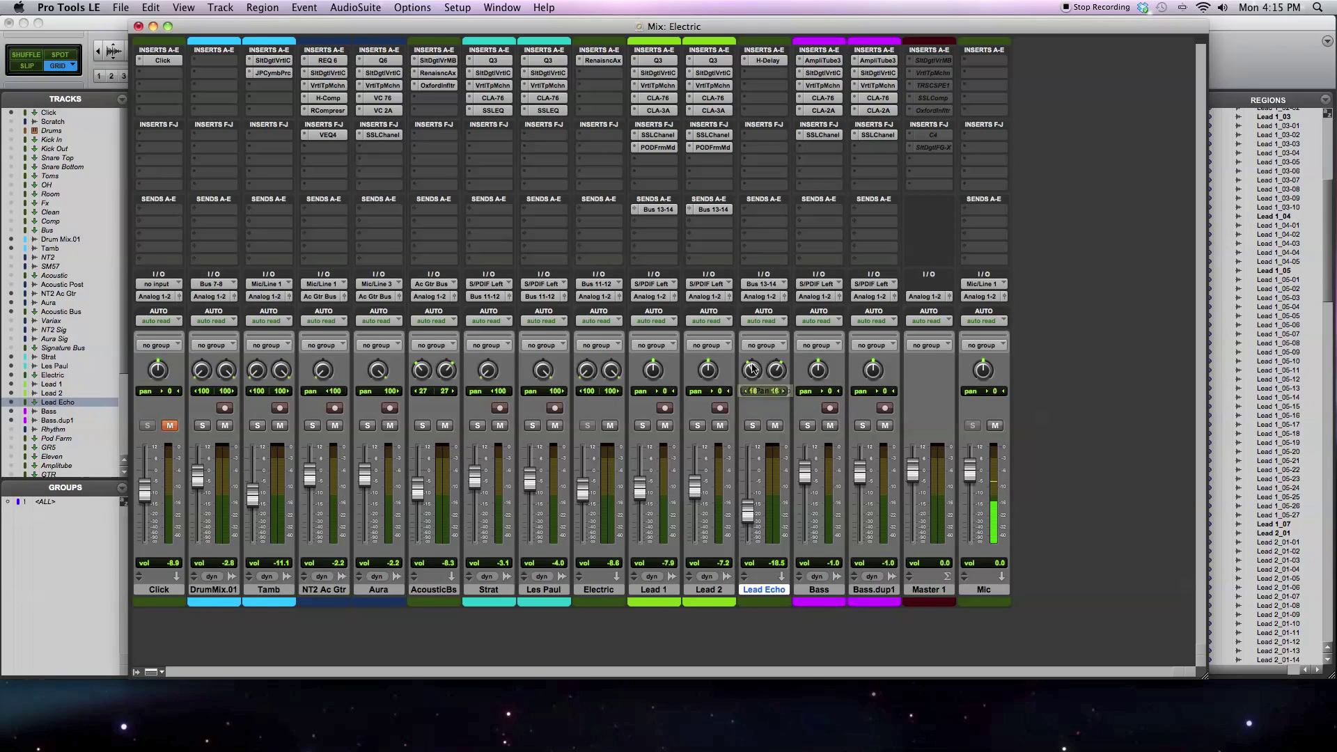
Step: Return to the Edit window, enlarge the Lead Echo track's height and keep its view on volume automation
{"action": "key", "text": "super+equal"}
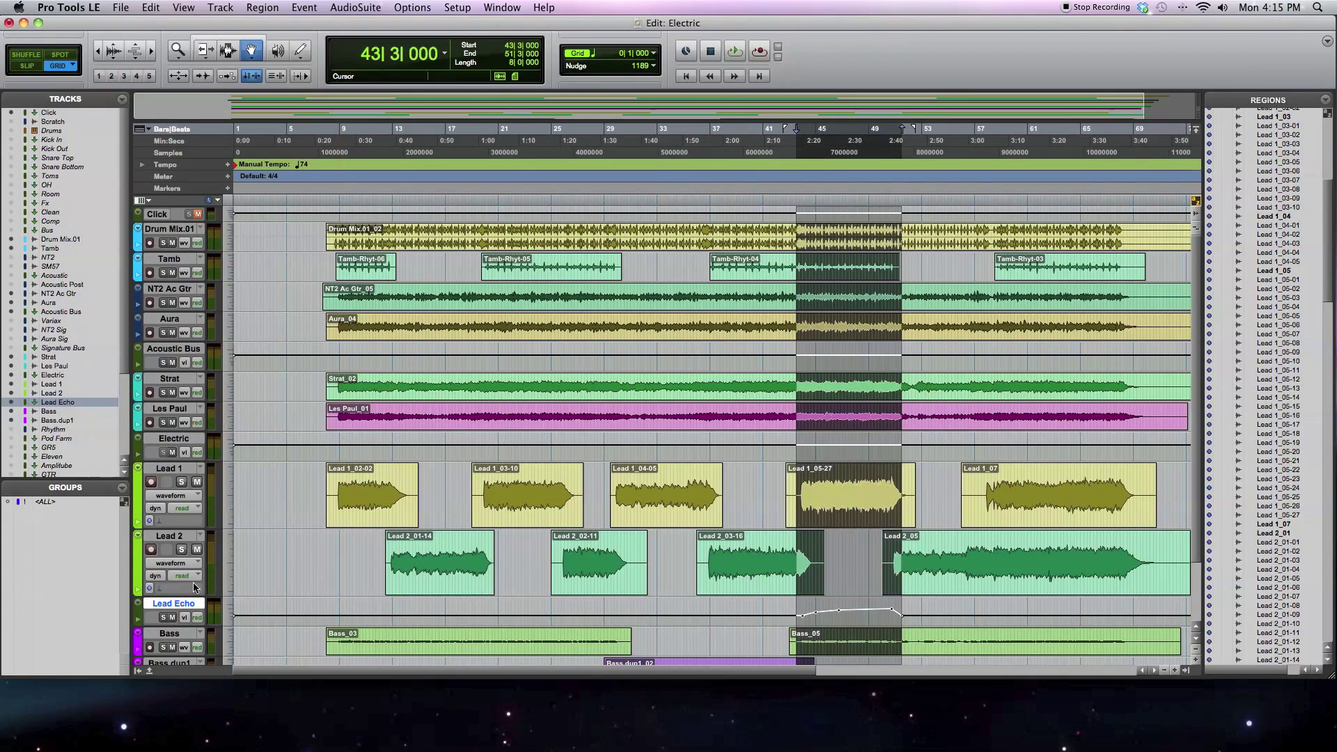
{"action": "right_click", "coordinate": [140, 606]}
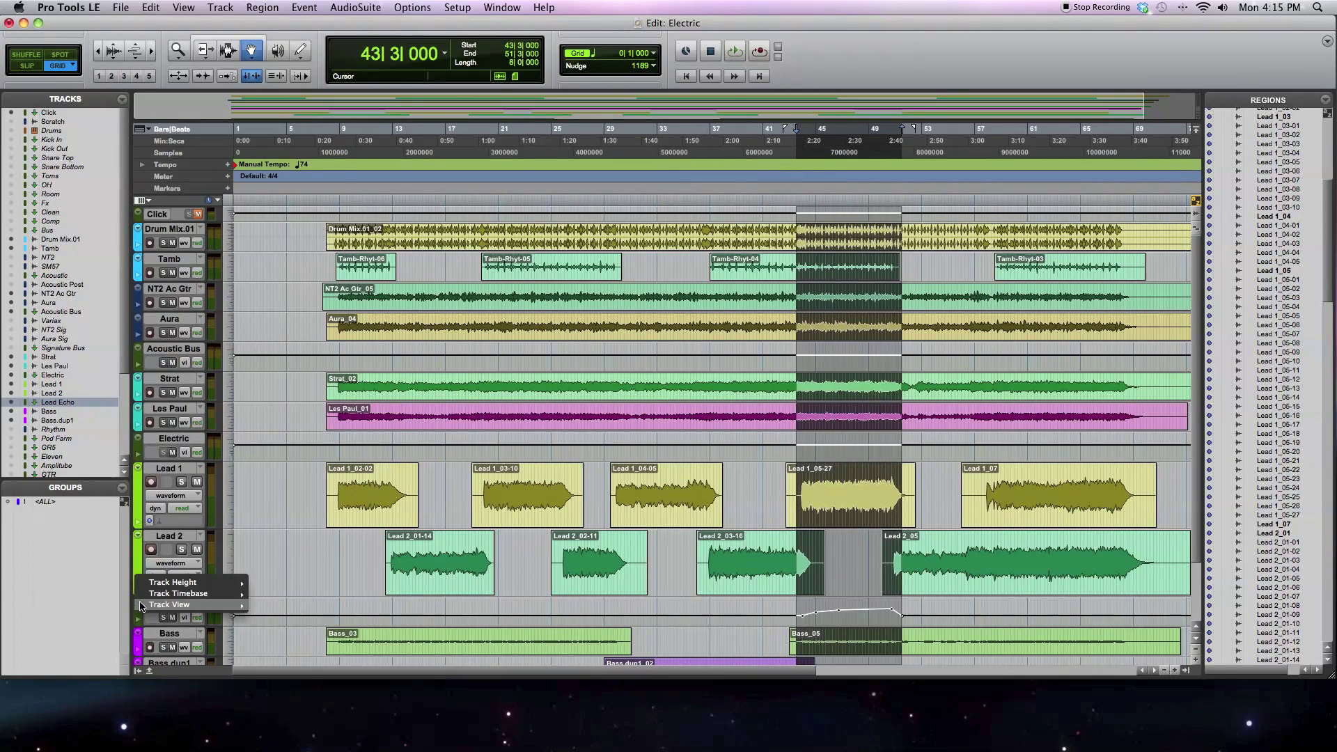
{"action": "left_click", "coordinate": [286, 617]}
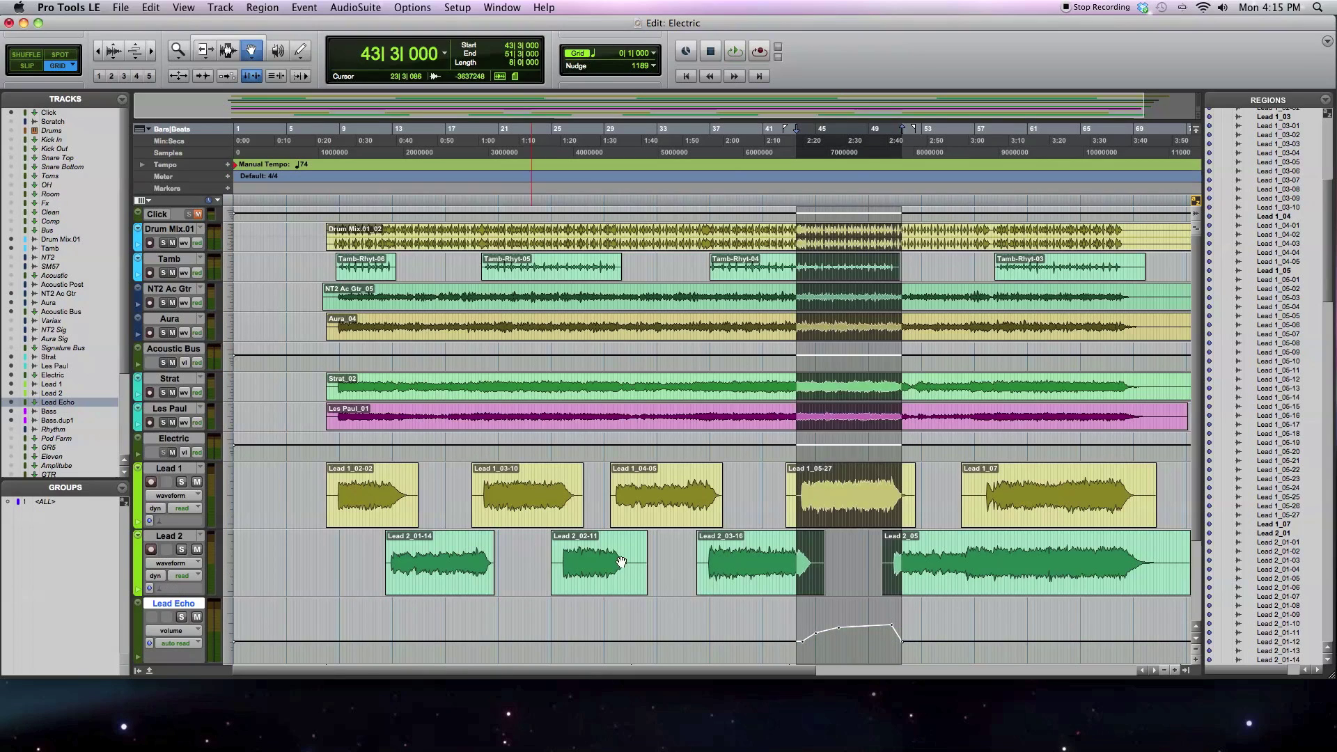
{"action": "scroll", "coordinate": [622, 561], "scroll_direction": "down", "scroll_amount": 5}
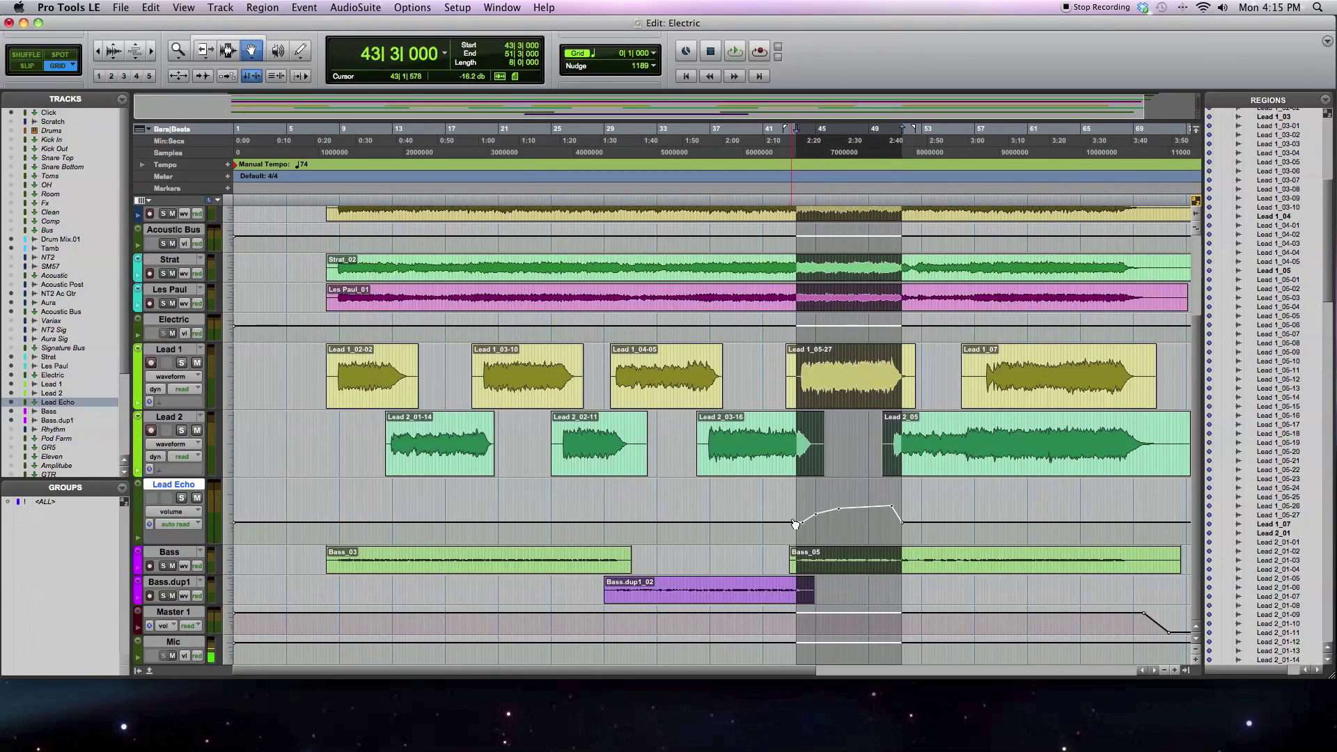
{"action": "left_click", "coordinate": [182, 512]}
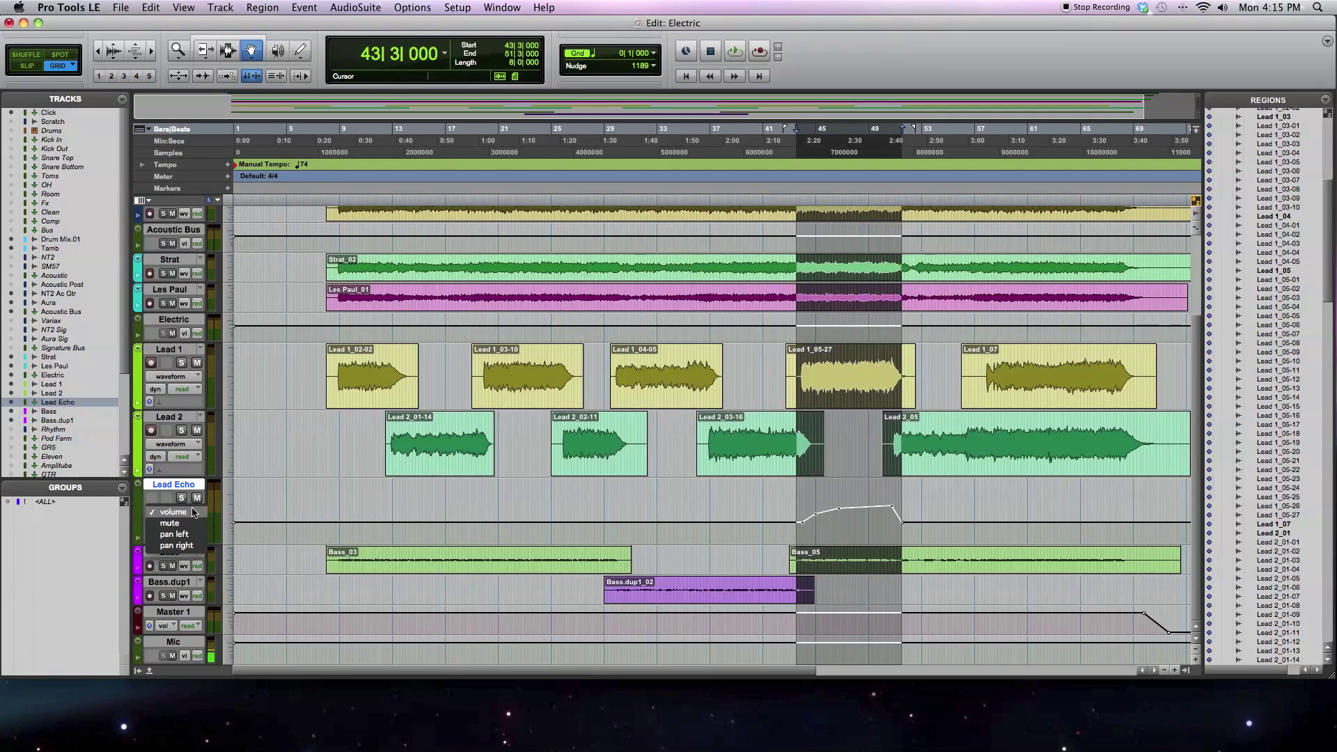
{"action": "left_click", "coordinate": [193, 513]}
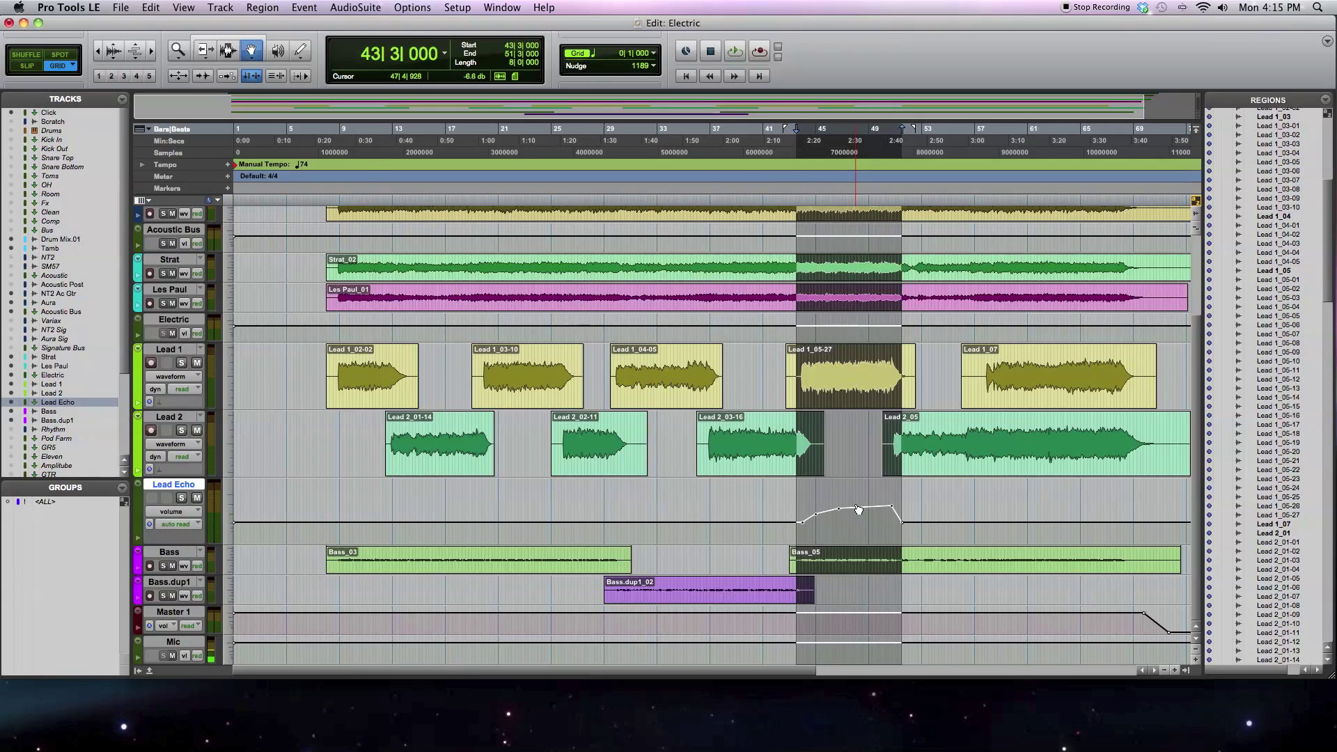
Step: Examine the Lead Echo volume automation closely across the selected Lead 1_05-27 section and the bars after it
{"action": "key", "text": "super+bracketright"}
{"action": "key", "text": "super+bracketright"}
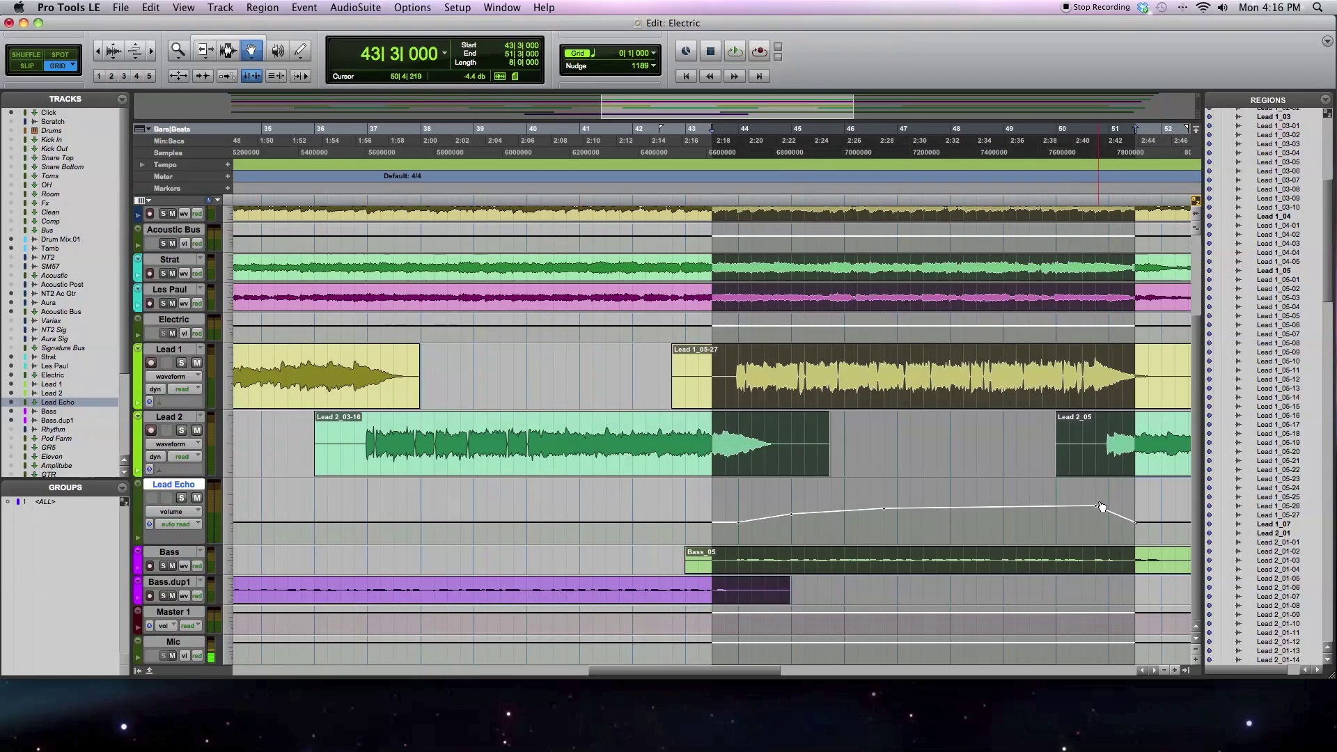
{"action": "scroll", "coordinate": [1145, 528], "scroll_direction": "right", "scroll_amount": 10}
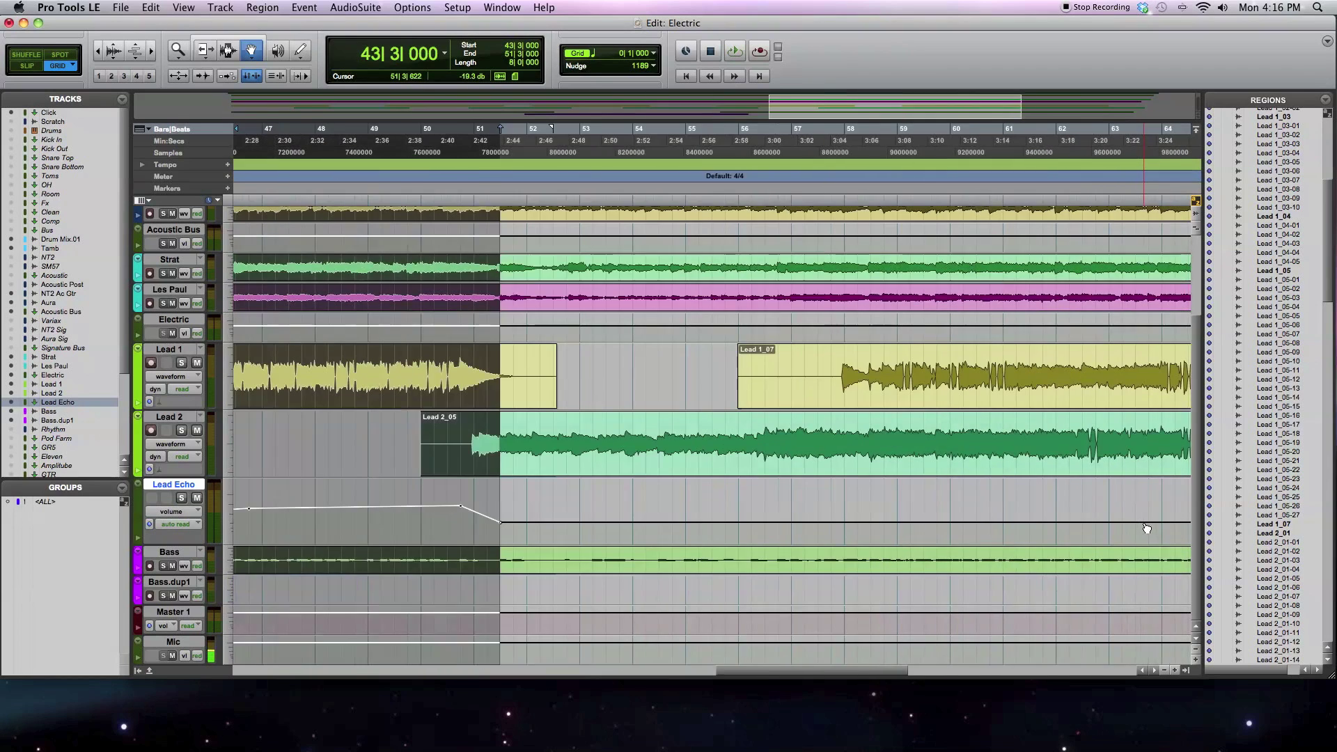
{"action": "scroll", "coordinate": [512, 530], "scroll_direction": "left", "scroll_amount": 7}
{"action": "scroll", "coordinate": [517, 526], "scroll_direction": "left", "scroll_amount": 2}
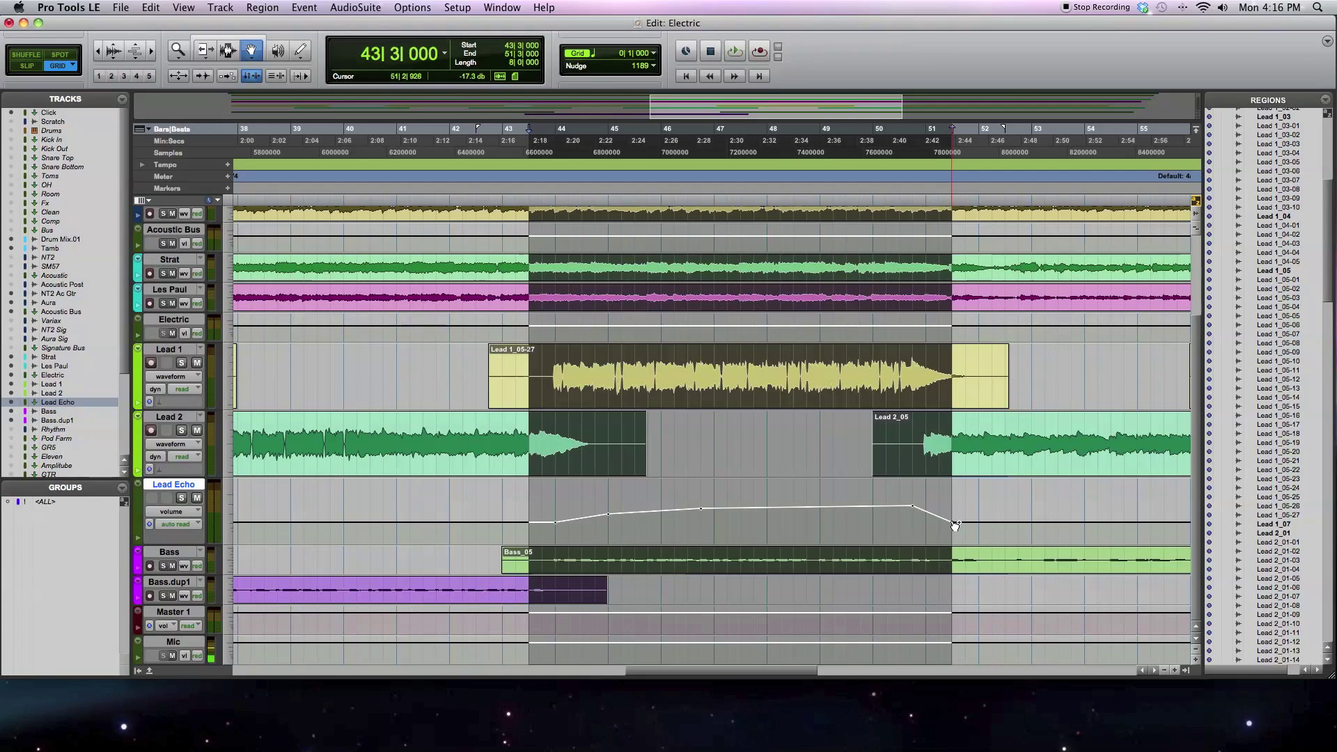
Step: Open Lead 1's POD Farm Mods insert from the Mix window, listen while checking the Analog Chorus mix knob, and close it
{"action": "key", "text": "super+equal"}
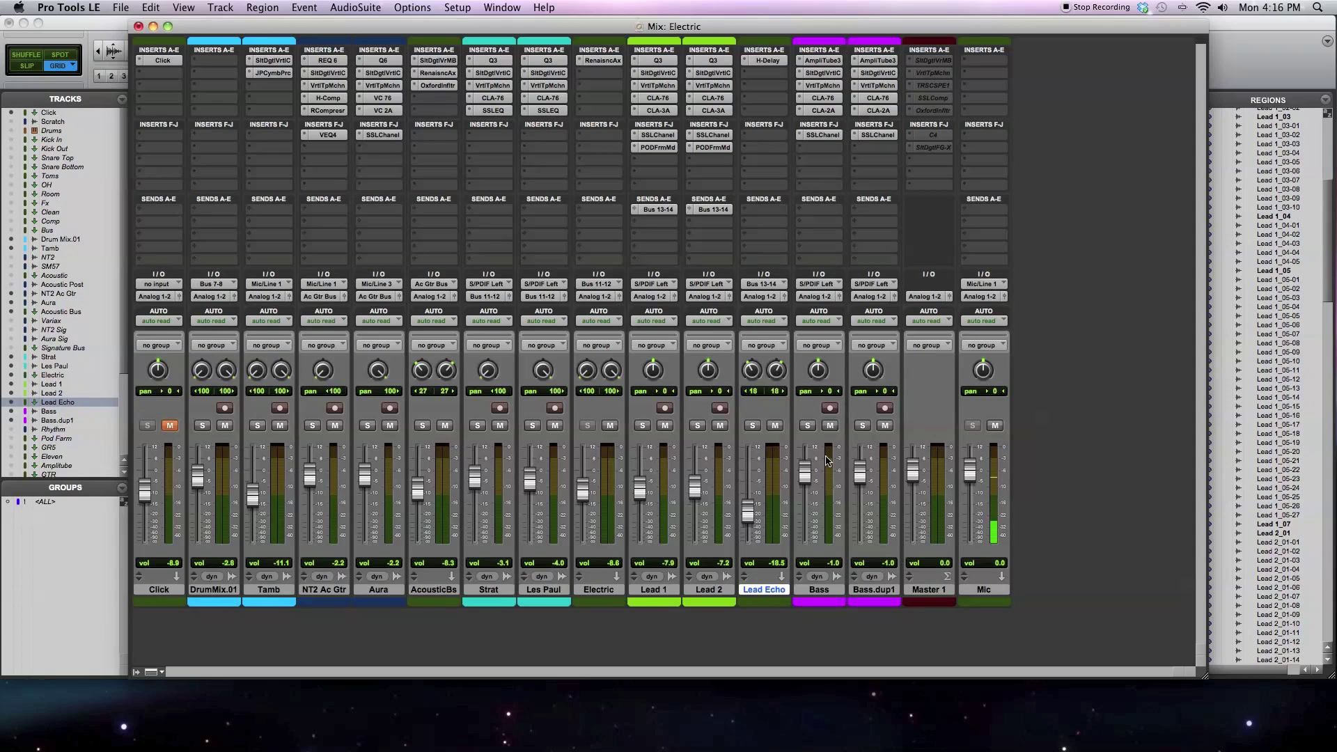
{"action": "left_click", "coordinate": [663, 147]}
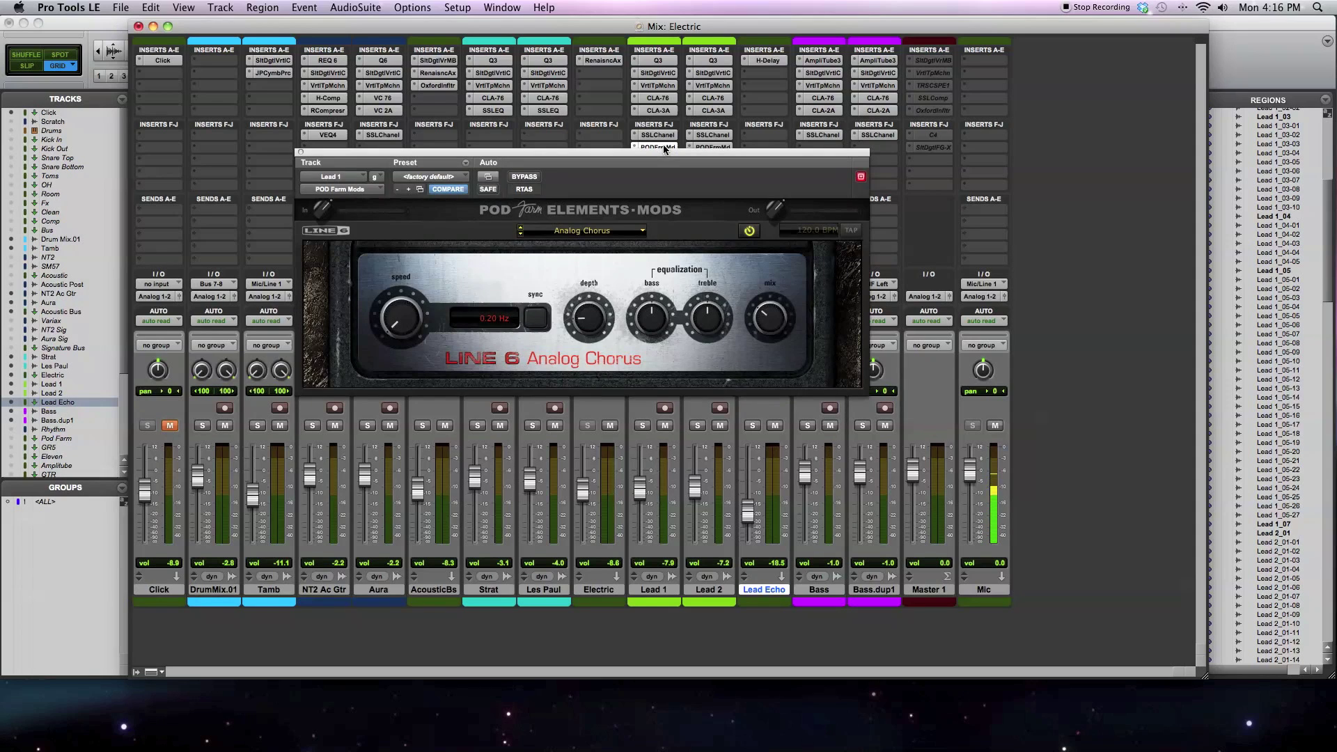
{"action": "mouse_move", "coordinate": [769, 325]}
{"action": "key", "text": "space"}
{"action": "mouse_move", "coordinate": [770, 327]}
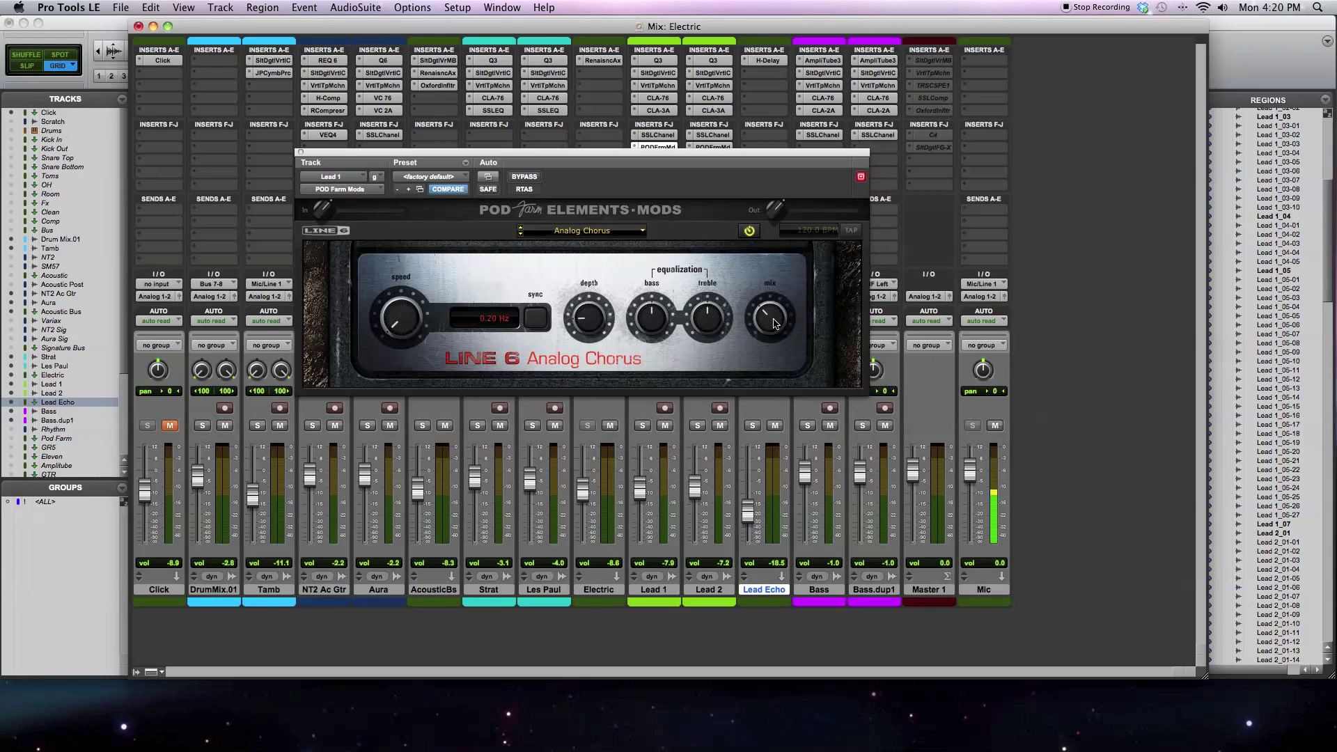
{"action": "mouse_move", "coordinate": [776, 324]}
{"action": "left_click", "coordinate": [300, 153]}
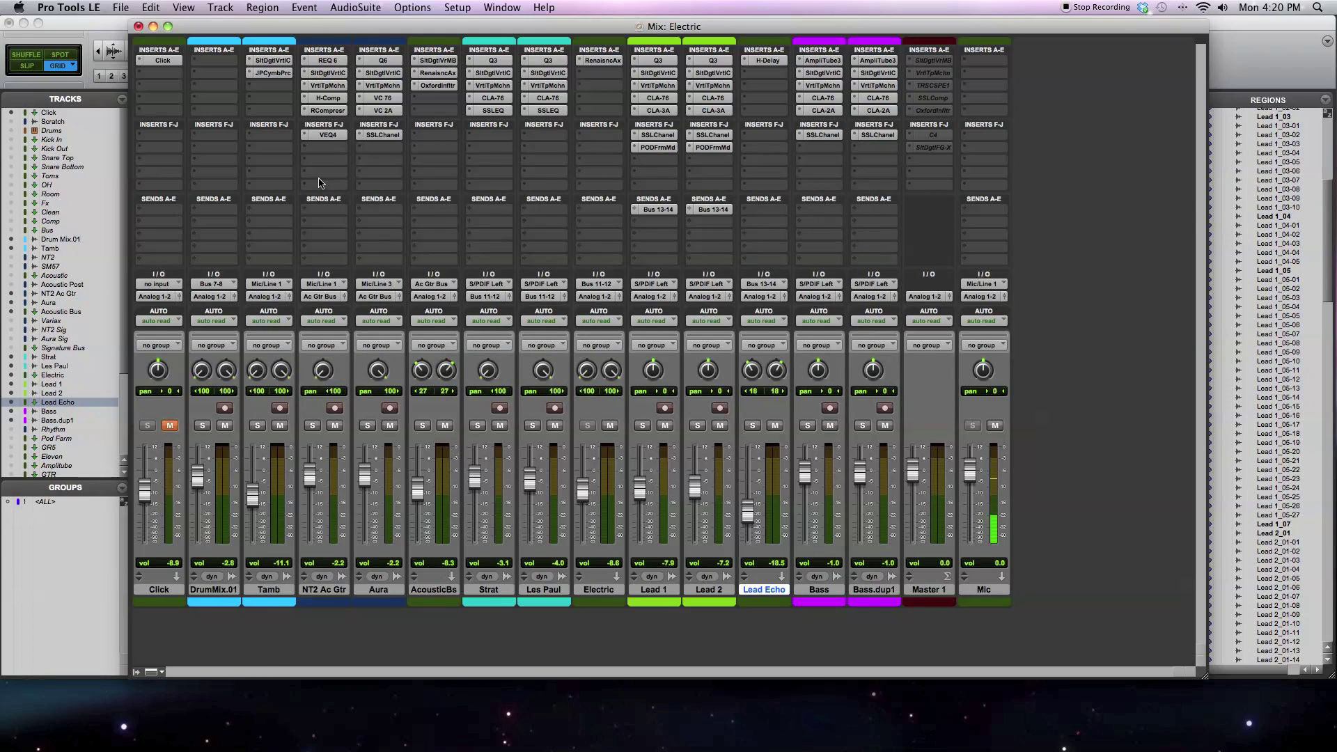
Step: Show Lead 1's automation lane in the Edit window, set to the POD Farm Mods Mix parameter
{"action": "key", "text": "super+equal"}
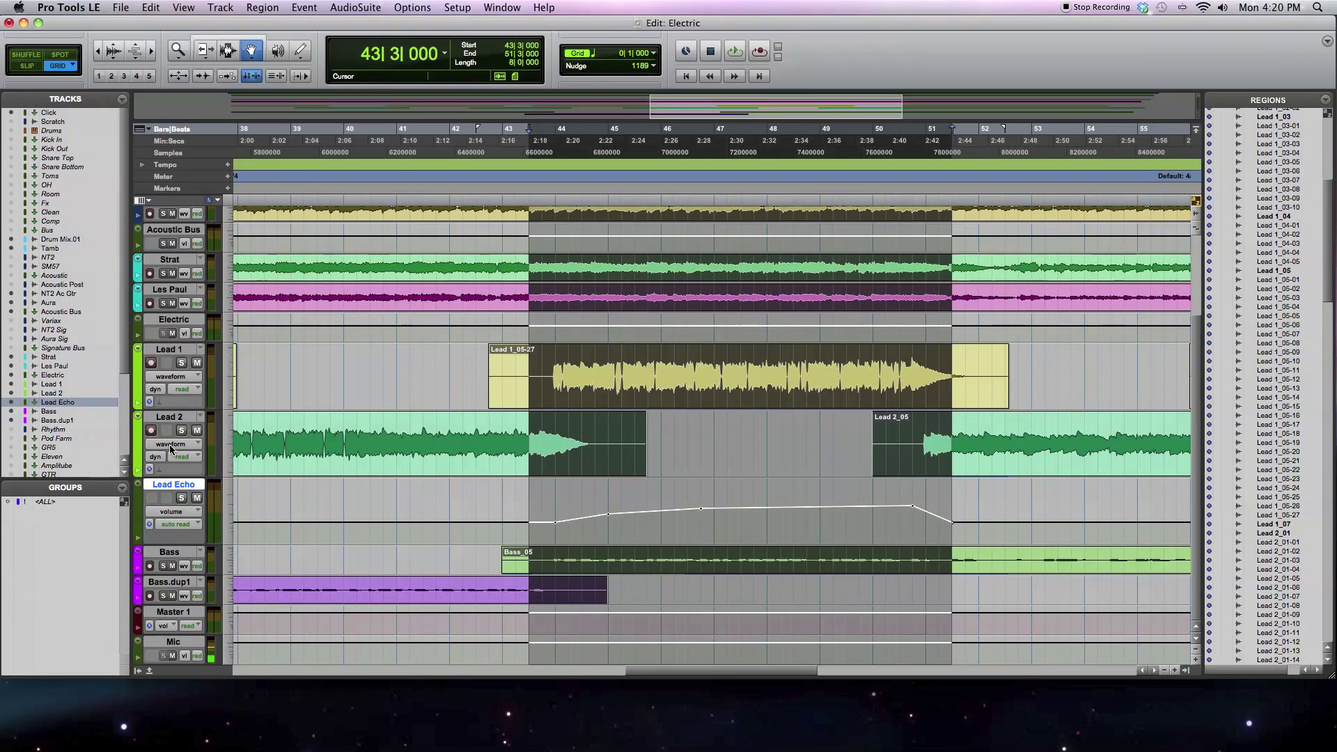
{"action": "left_click", "coordinate": [139, 407]}
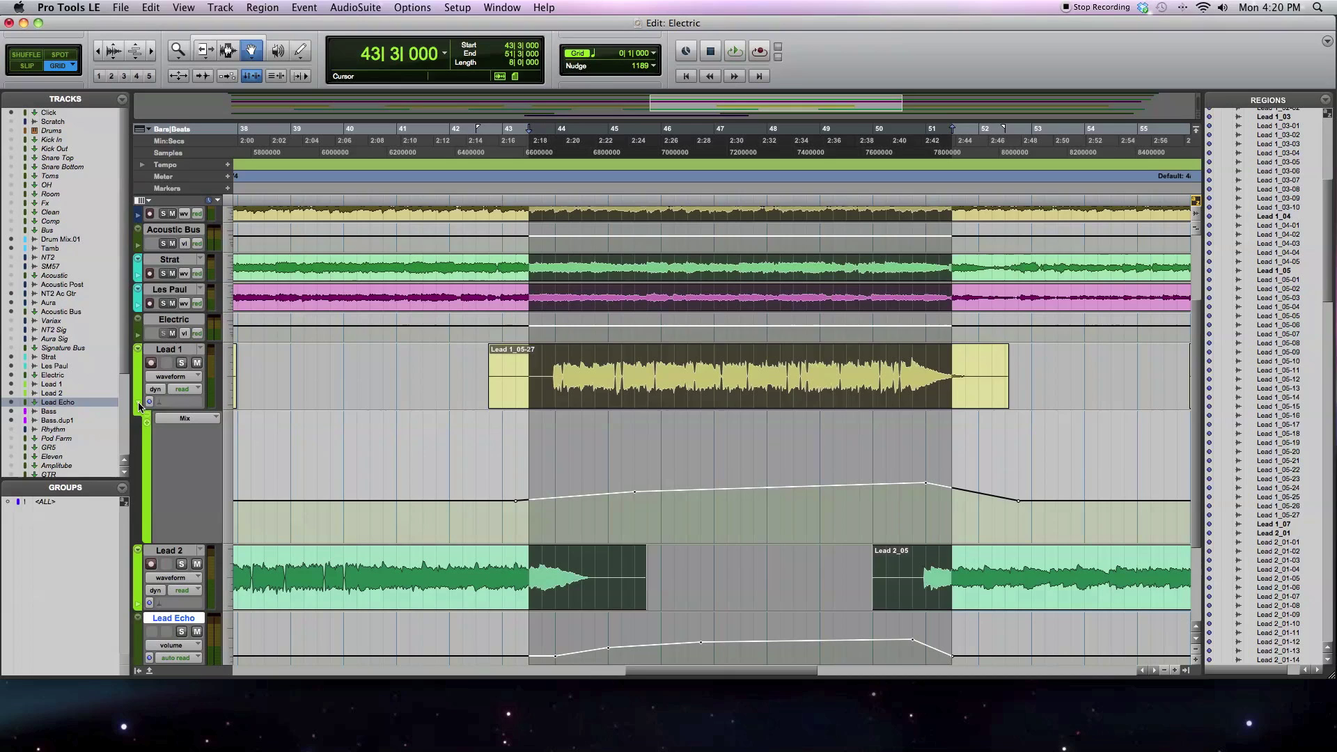
{"action": "left_click", "coordinate": [185, 420]}
{"action": "mouse_move", "coordinate": [240, 421]}
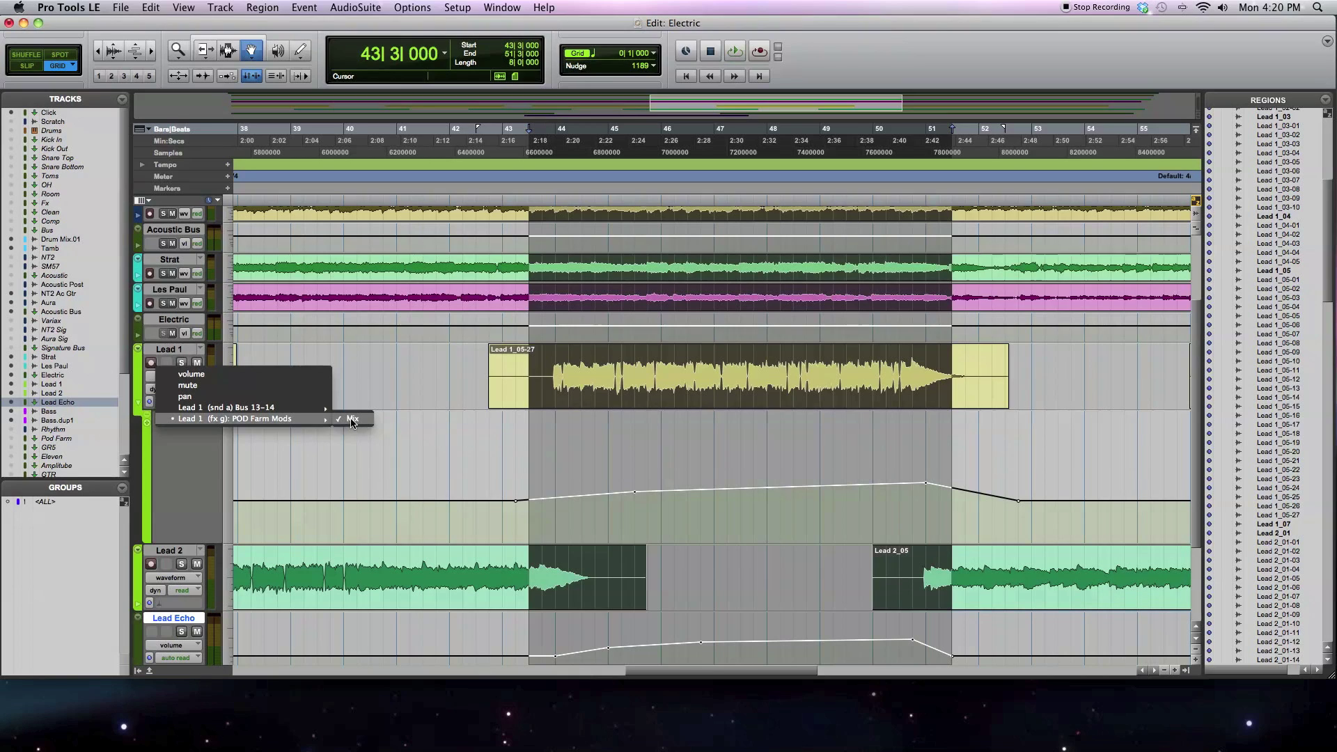
{"action": "left_click", "coordinate": [351, 419]}
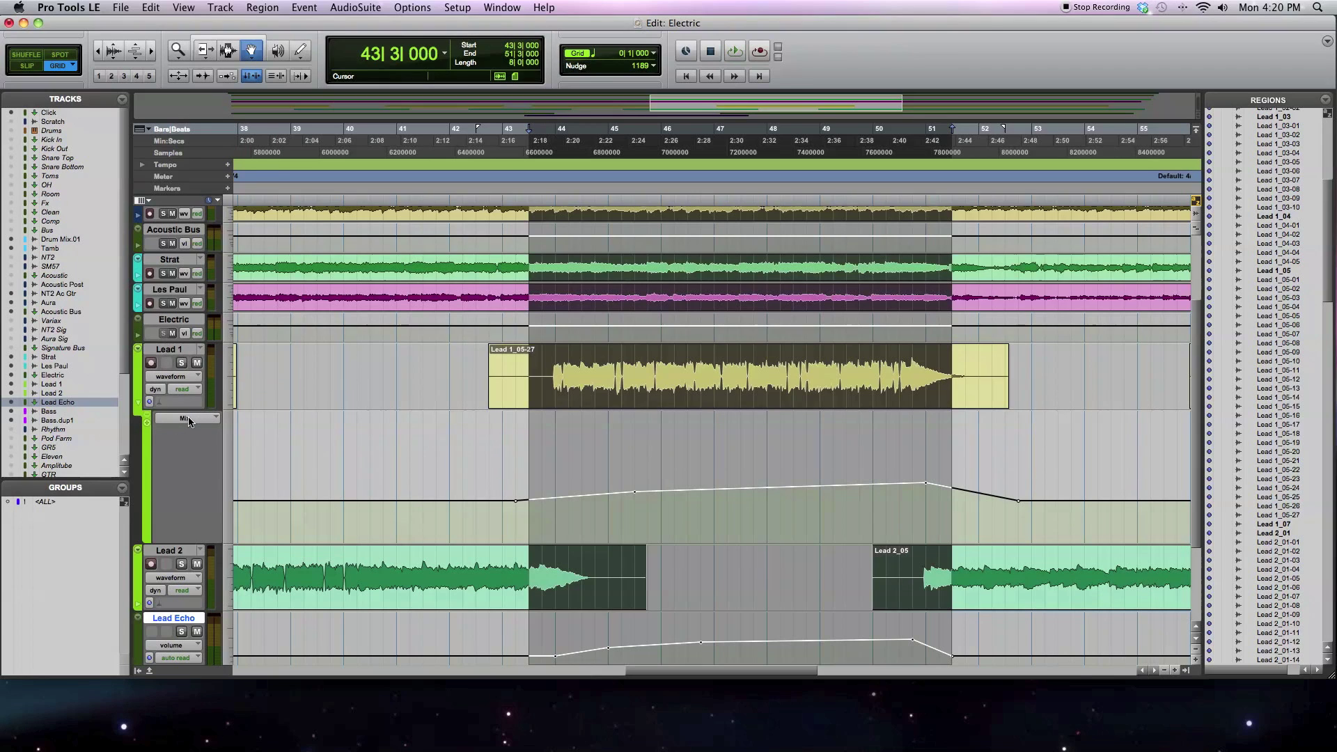
Step: Examine Lead 1's Mix automation breakpoints alongside the Lead Echo volume curve, and return to the full song overview
{"action": "scroll", "coordinate": [649, 597], "scroll_direction": "down", "scroll_amount": 4}
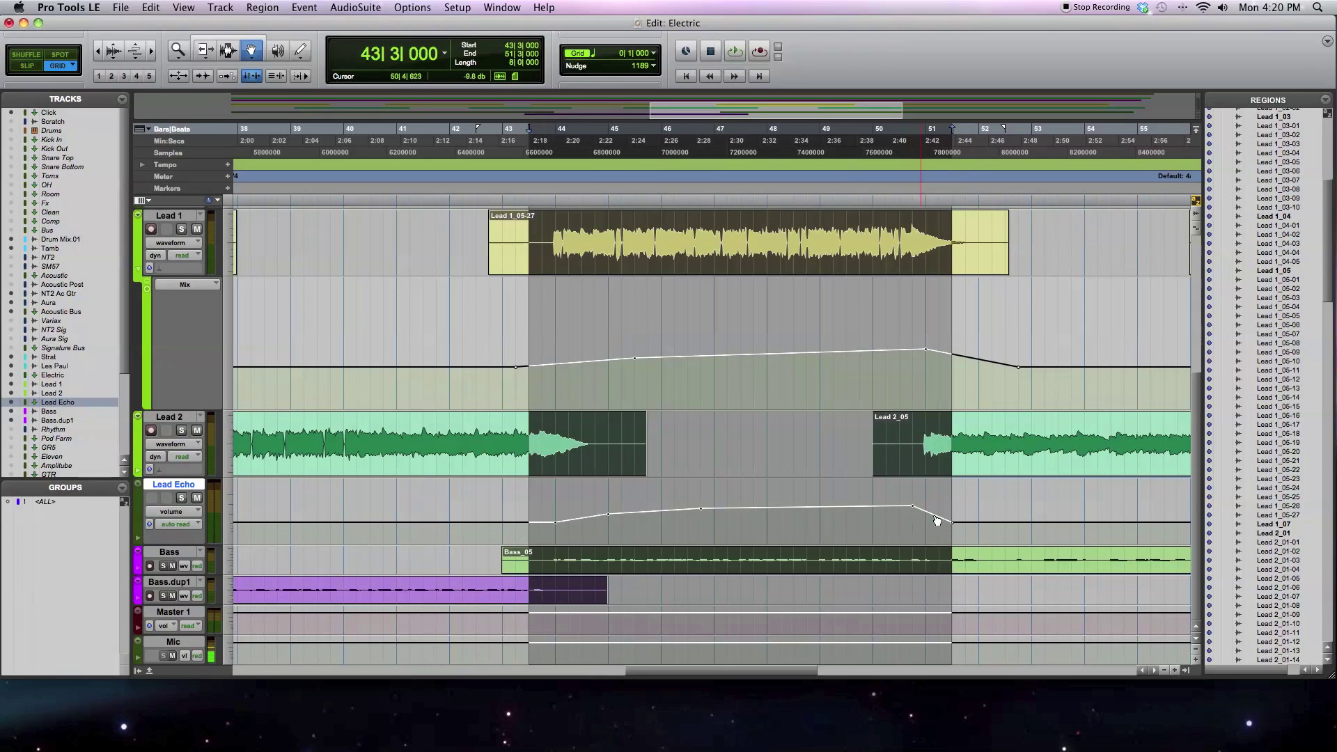
{"action": "left_click", "coordinate": [517, 367]}
{"action": "left_click", "coordinate": [927, 351]}
{"action": "scroll", "coordinate": [810, 308], "scroll_direction": "up", "scroll_amount": 4}
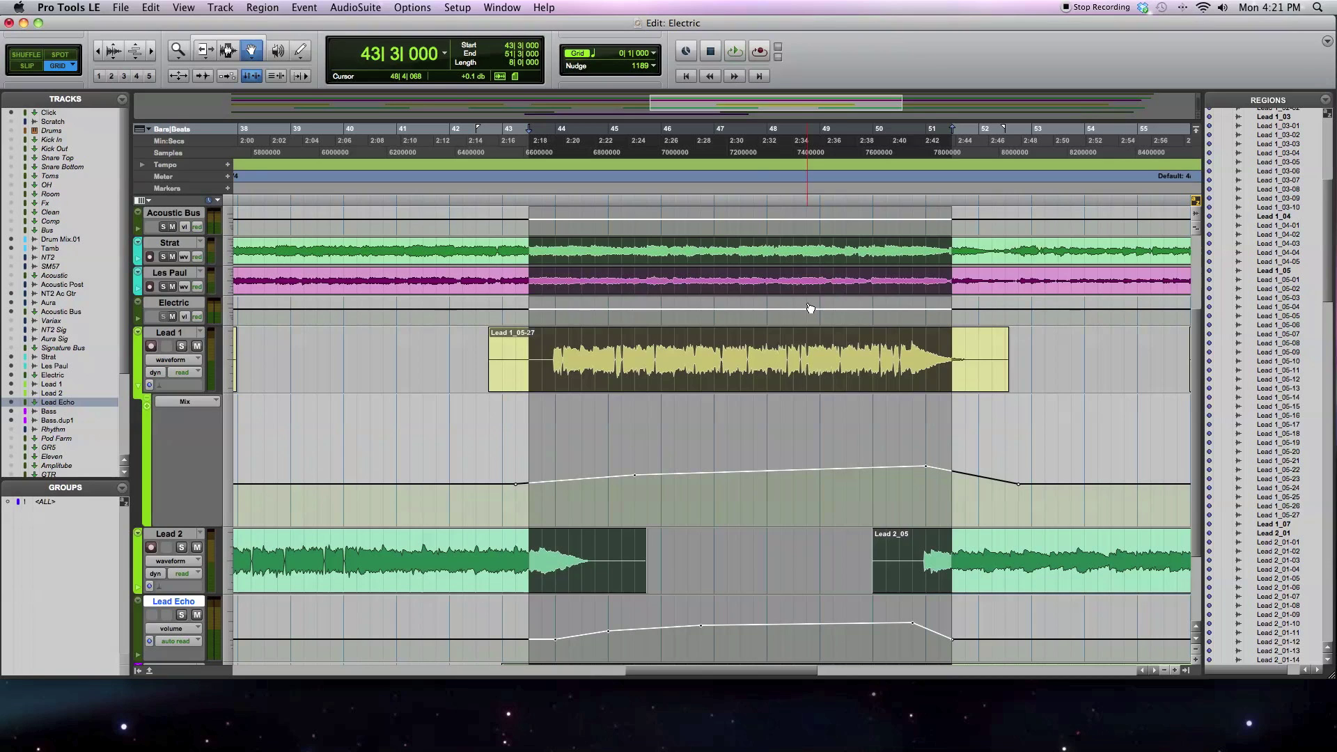
{"action": "key", "text": "super+bracketleft"}
{"action": "key", "text": "super+bracketleft"}
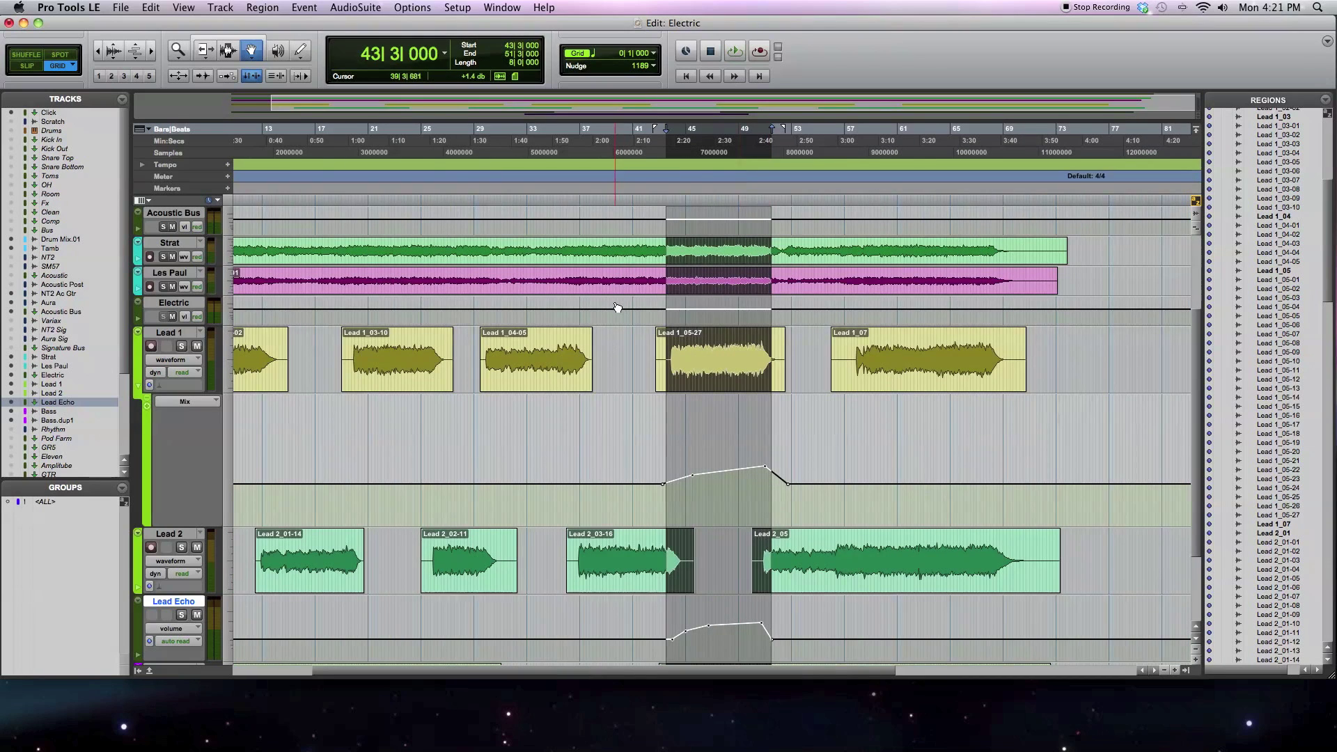
{"action": "scroll", "coordinate": [648, 306], "scroll_direction": "left", "scroll_amount": 5}
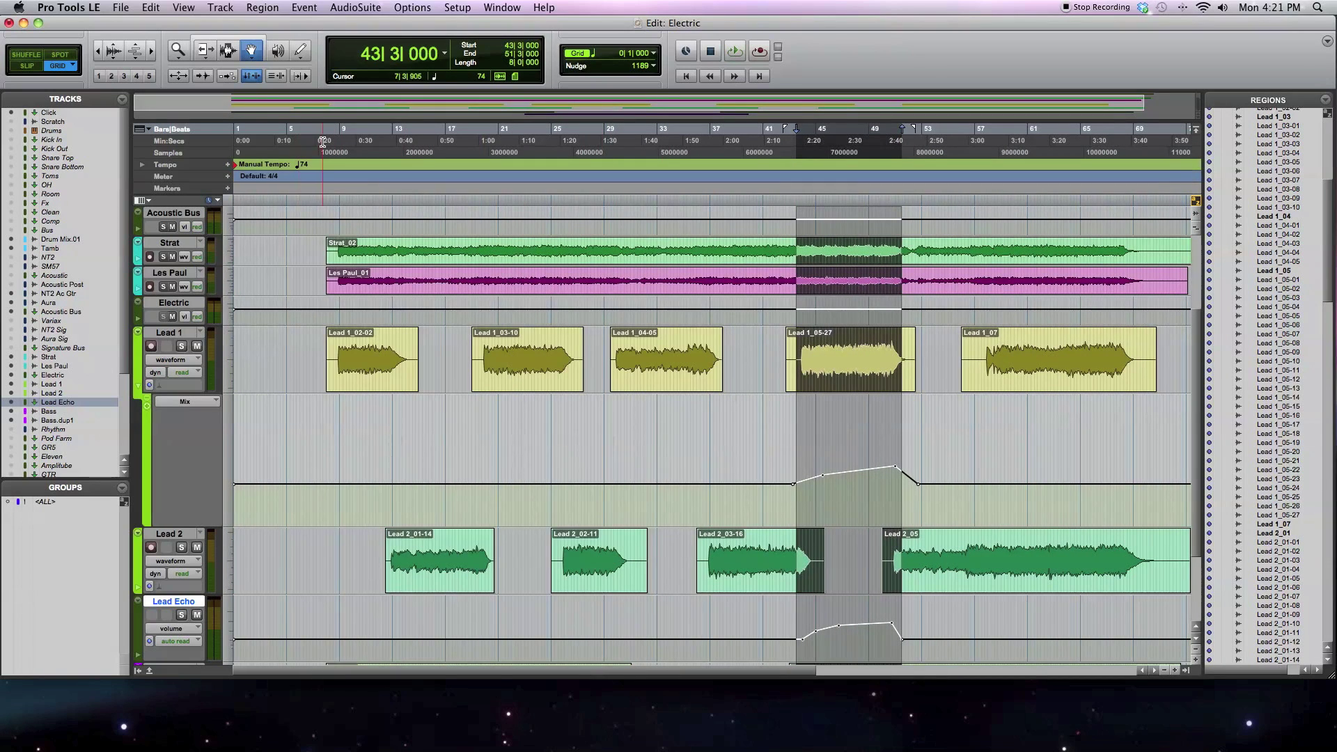
Step: Play the full mix from 8|3|000 in the Edit window, and pull the Master 1 fader down to −∞ in the Mix window
{"action": "left_click", "coordinate": [333, 140]}
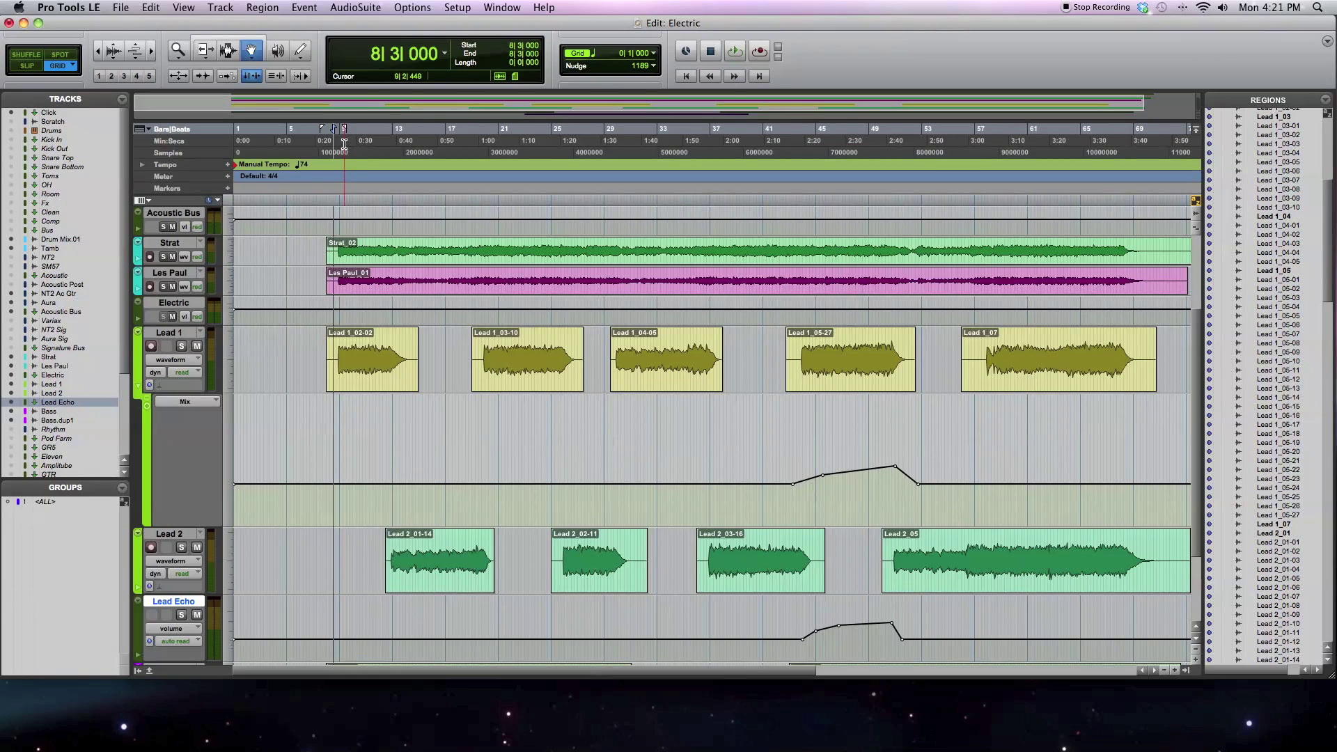
{"action": "key", "text": "super+equal"}
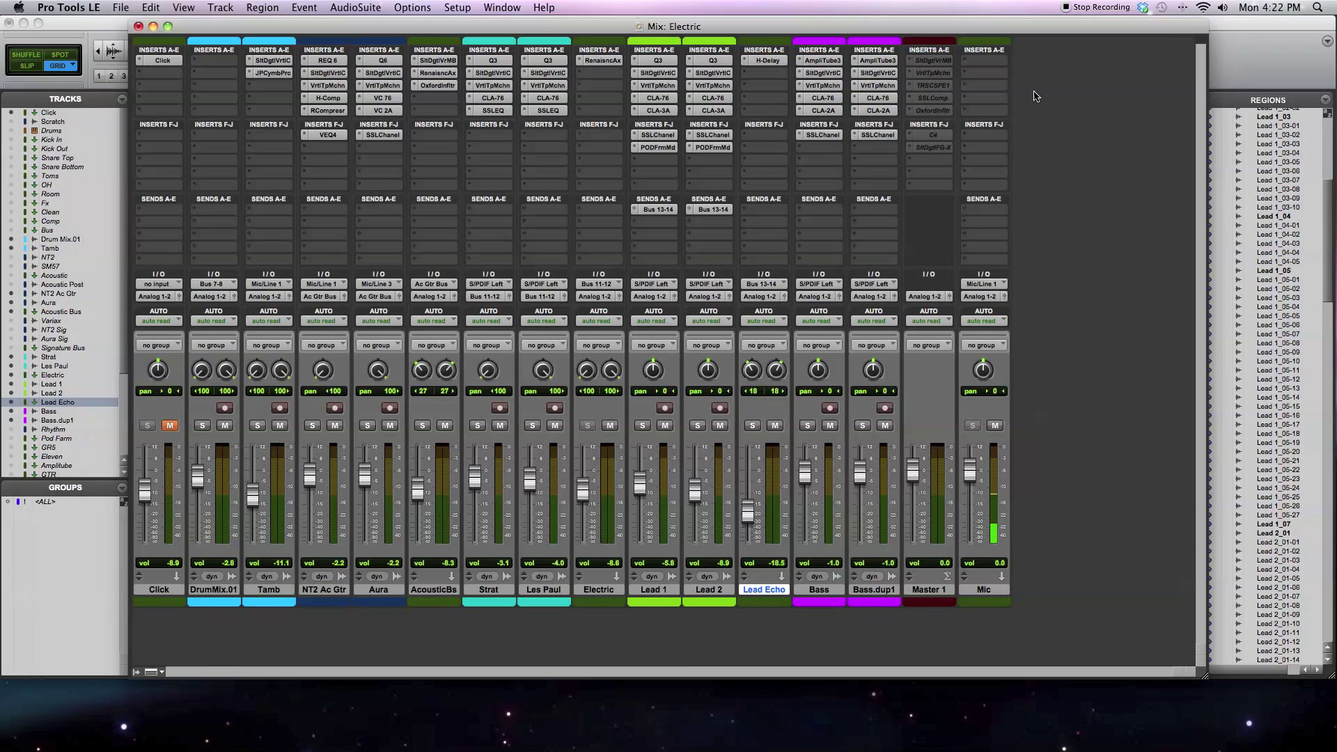
{"action": "left_click", "coordinate": [1228, 44]}
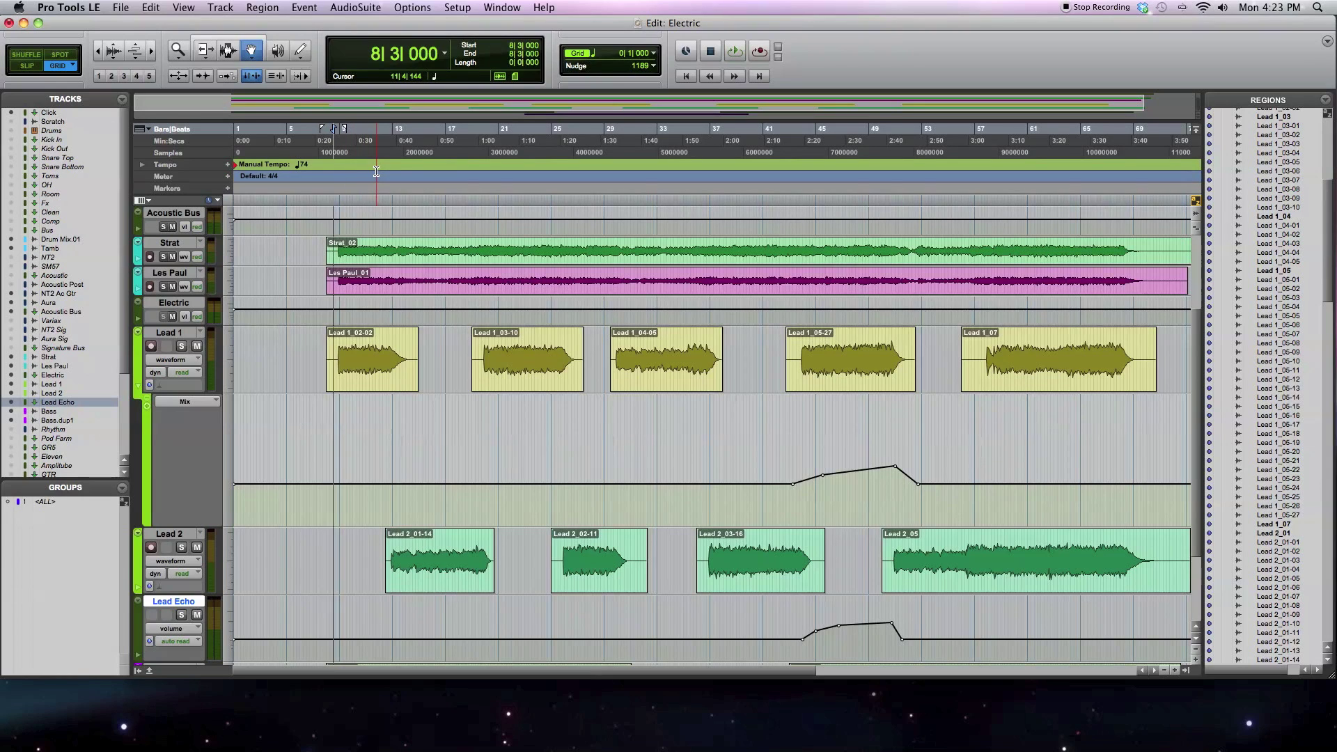
{"action": "key", "text": "space"}
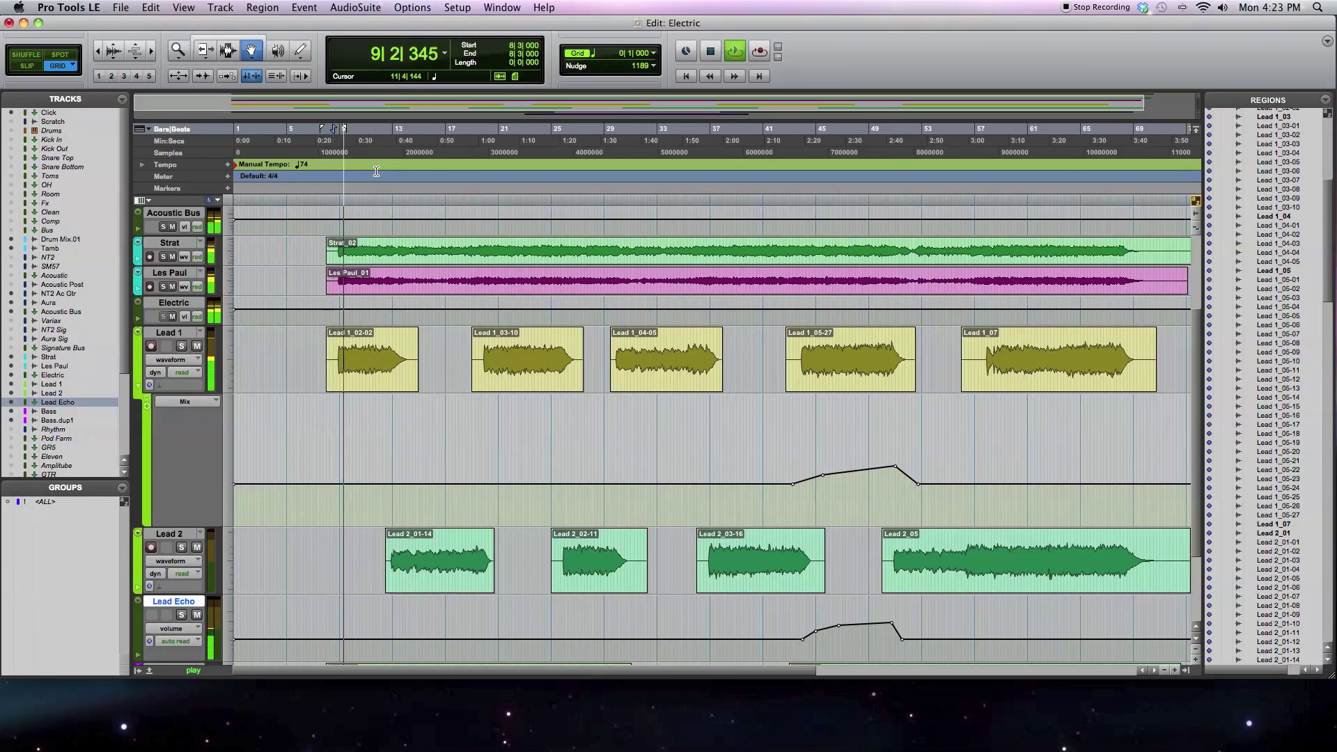
{"action": "key", "text": "super+equal"}
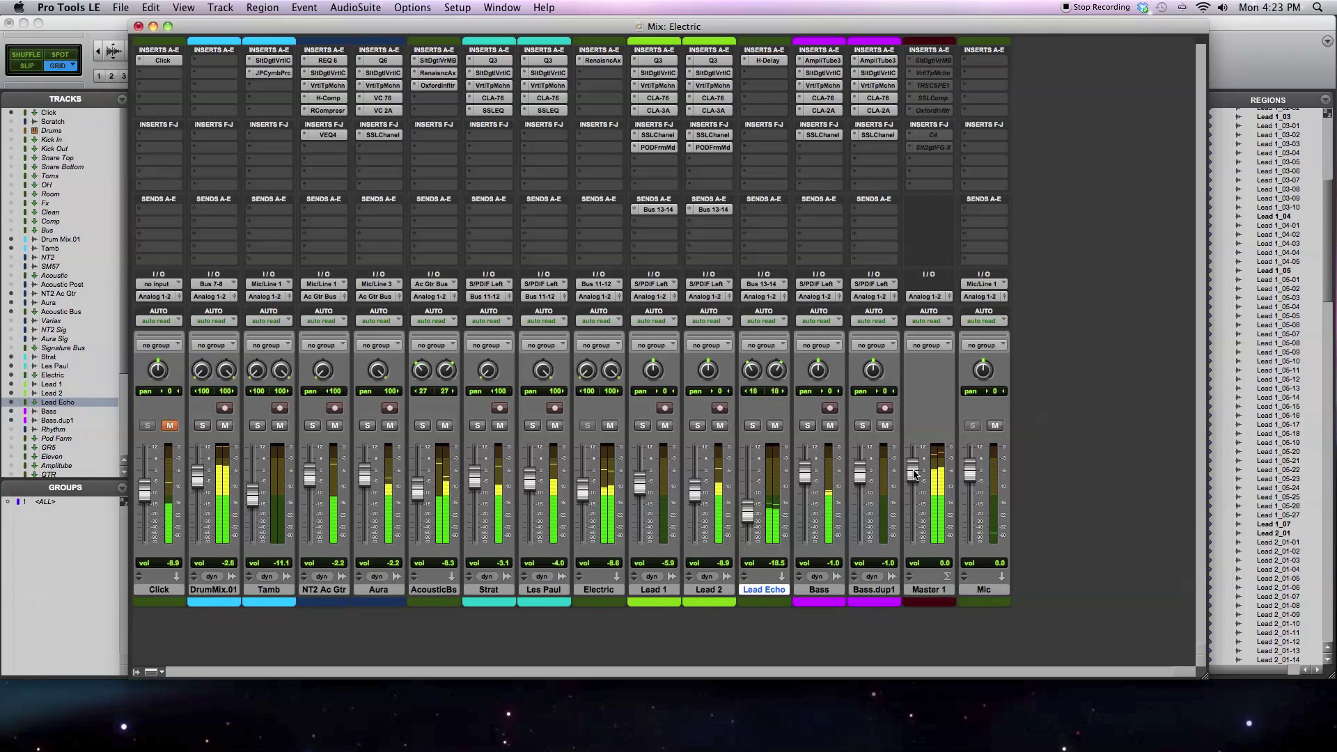
{"action": "left_click_drag", "start_coordinate": [915, 474], "coordinate": [911, 545]}
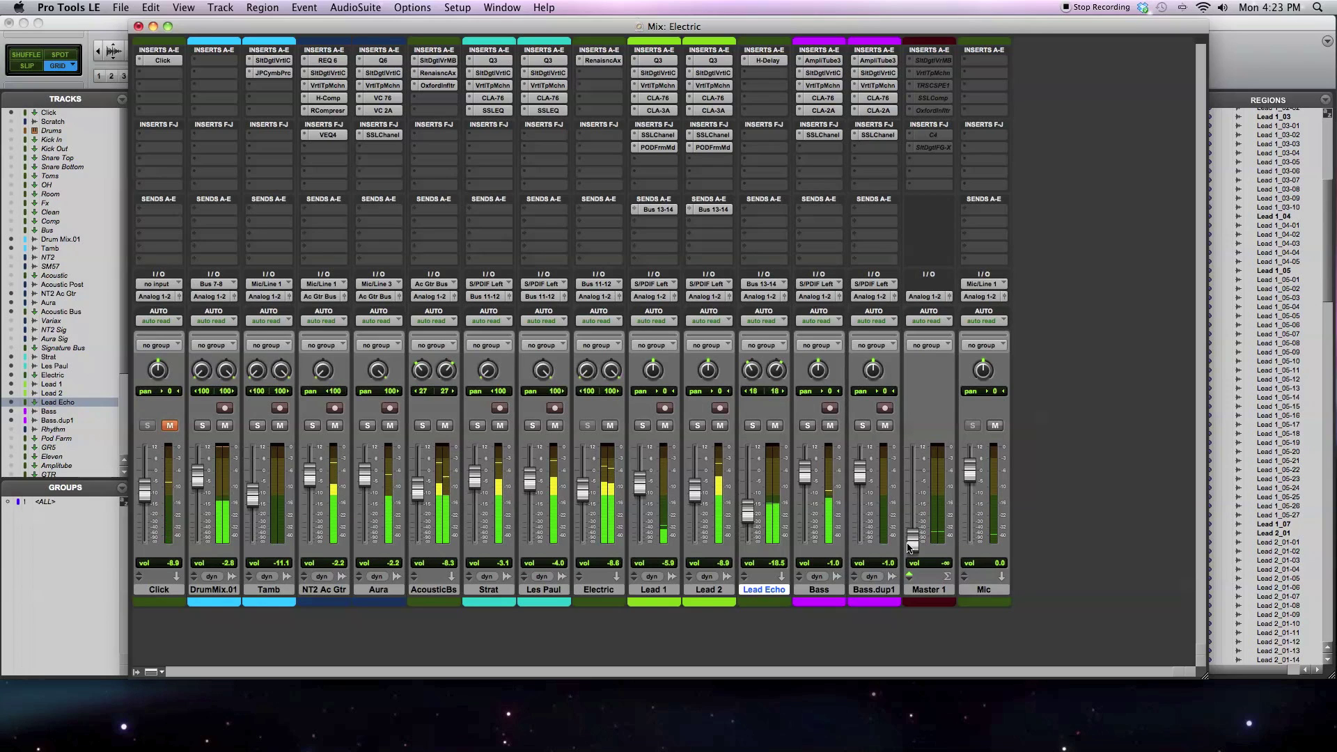